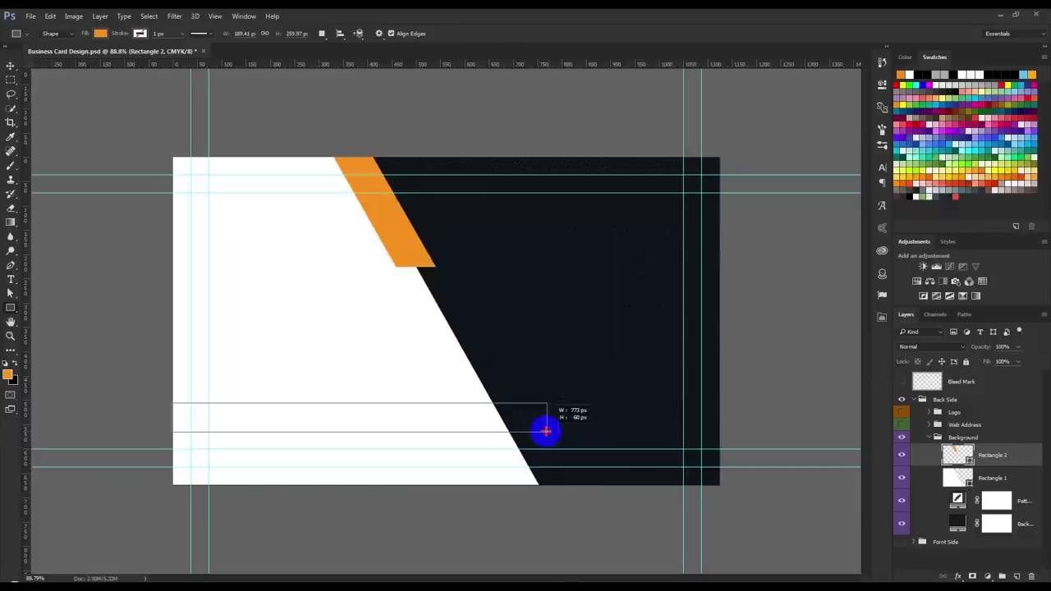
- Draw an orange bar about 791 × 77 px from the card's left edge across the lower card
left_click_drag(546, 431, 552, 434)
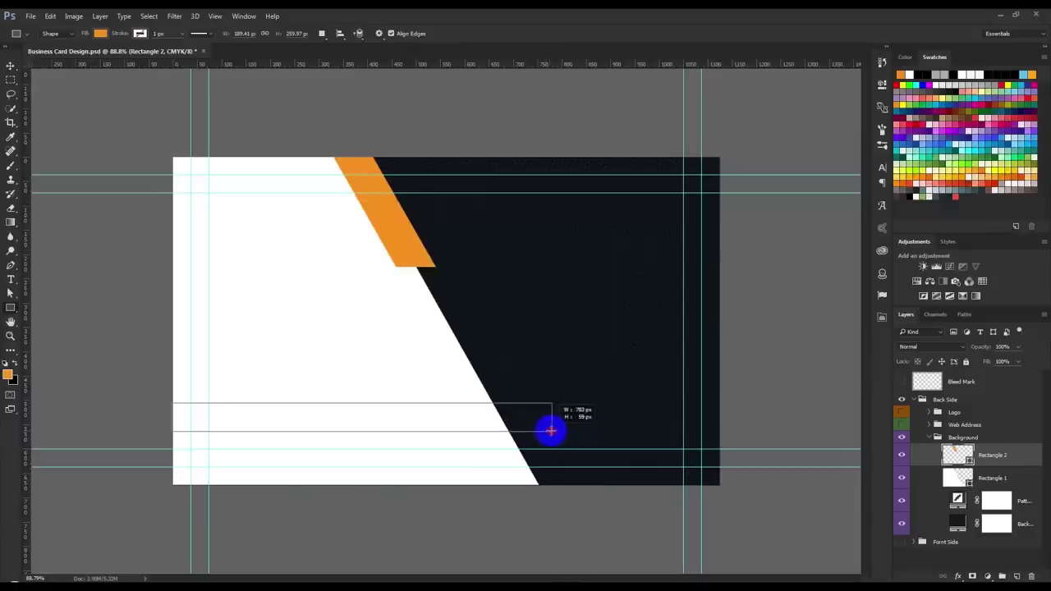
left_click_drag(552, 434, 554, 439)
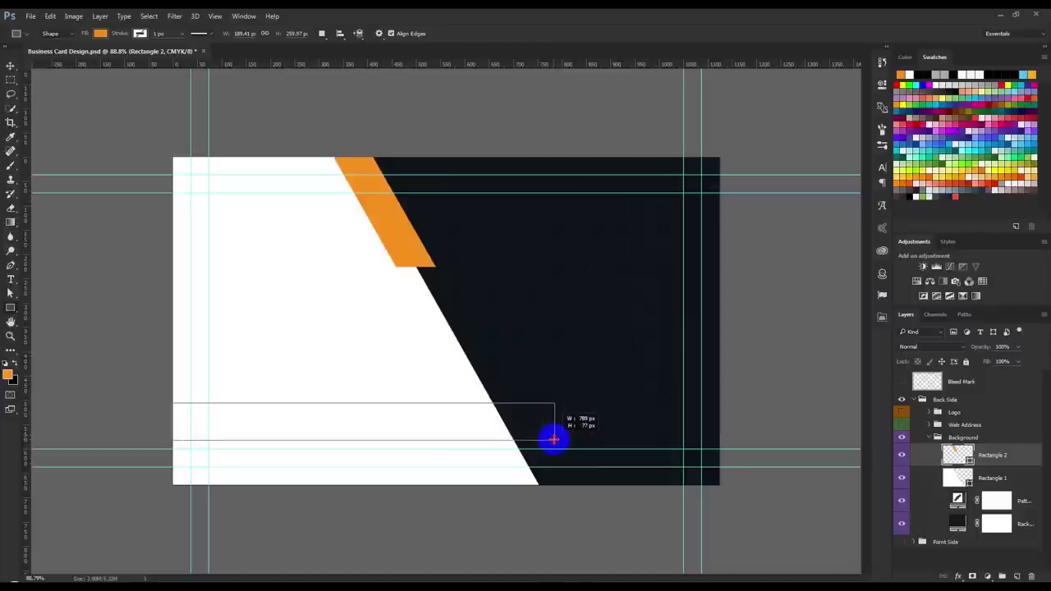
left_click_drag(554, 439, 554, 439)
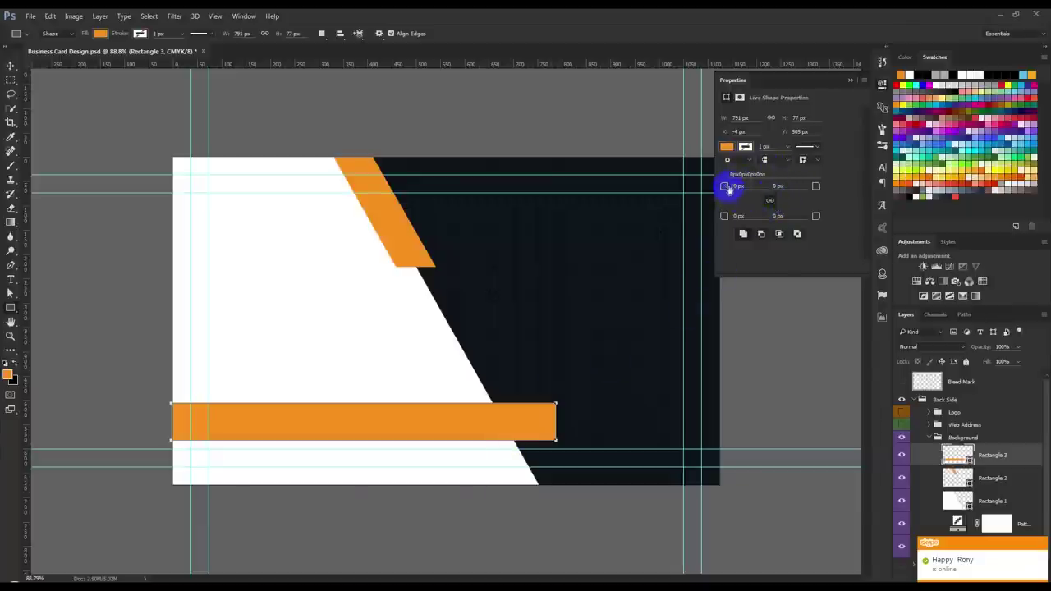
- Set the bar's top-right and bottom-right corner radii to 15 px, leaving the left corners at 0
left_click(790, 186)
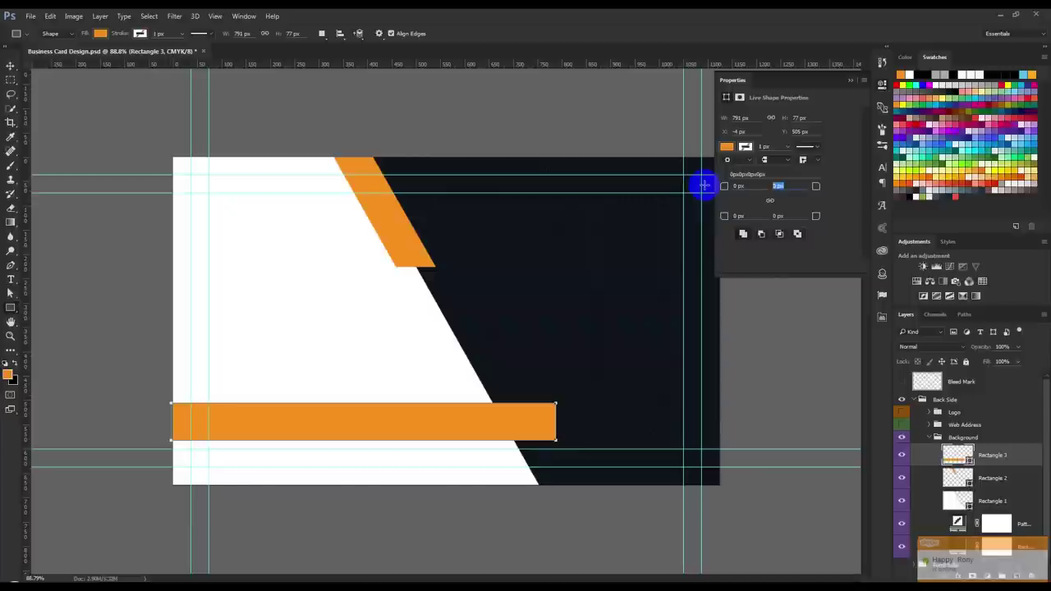
type("10")
left_click(744, 205)
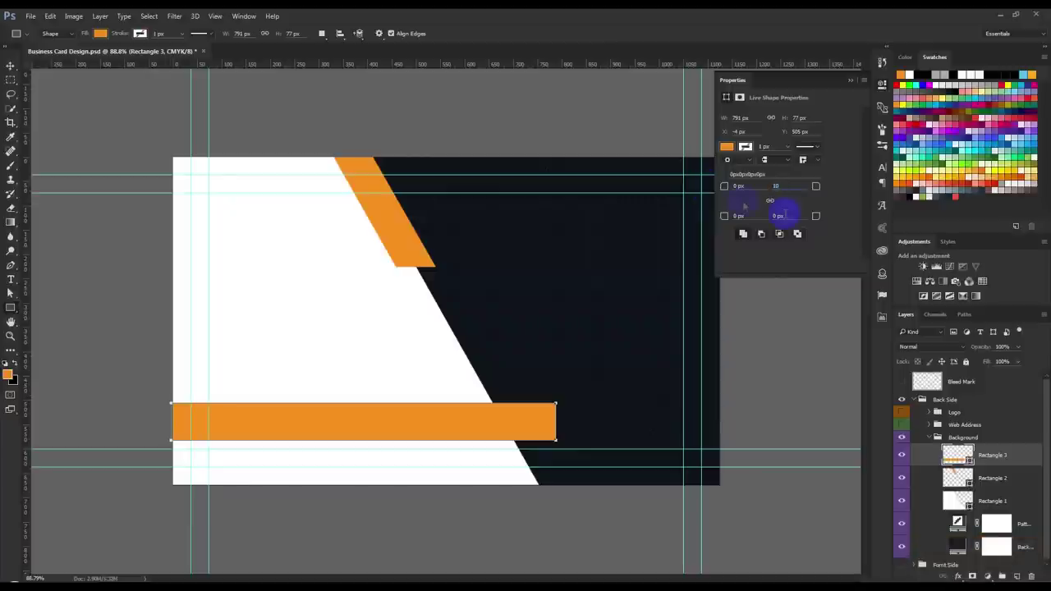
left_click(794, 215)
type("0")
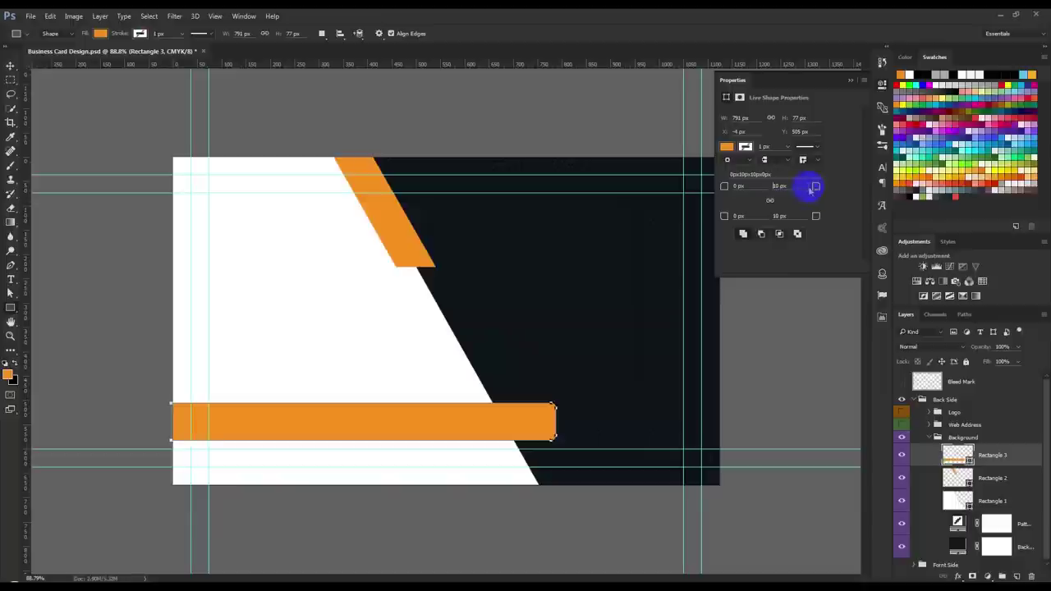
left_click(807, 185)
type("15")
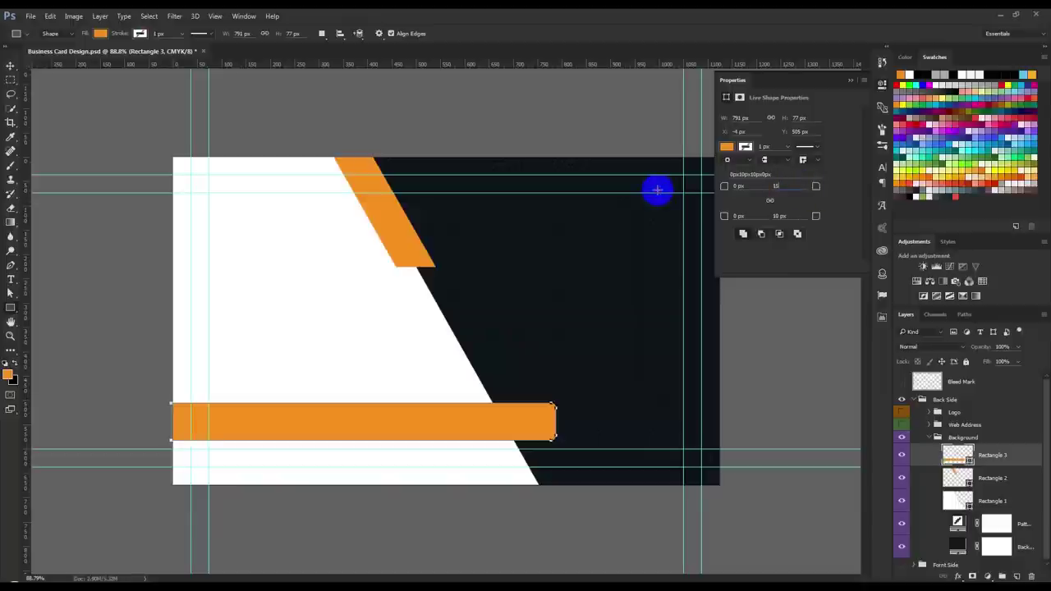
left_click(795, 187)
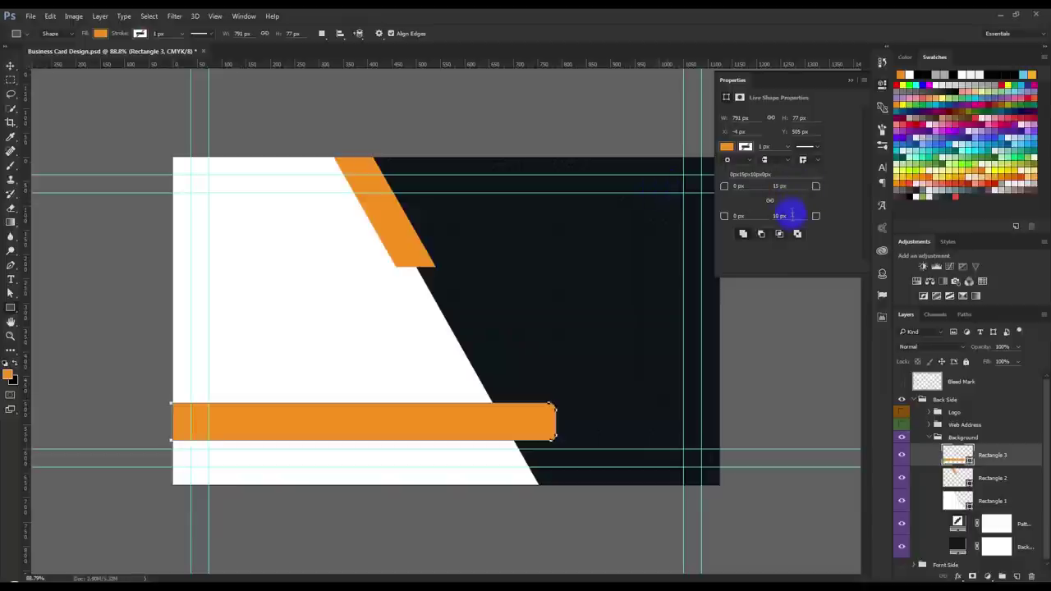
left_click(792, 216)
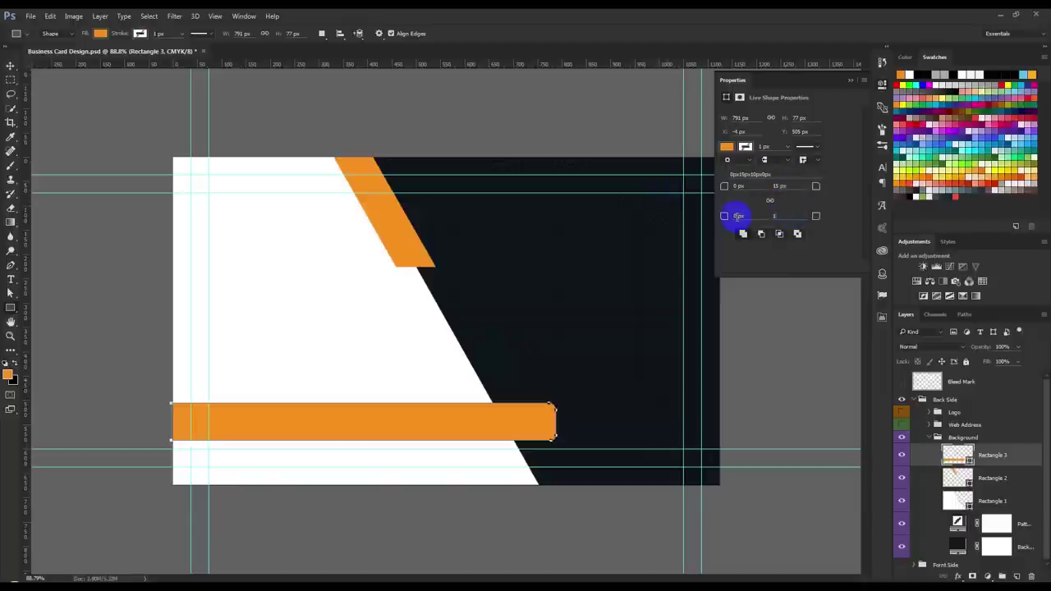
type("5")
left_click(739, 216)
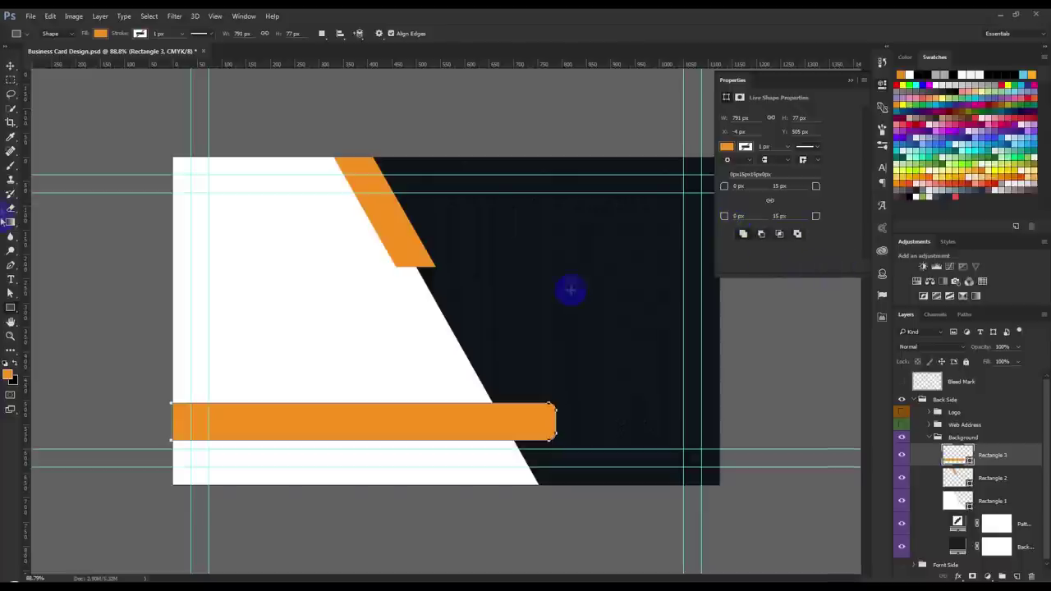
left_click(12, 292)
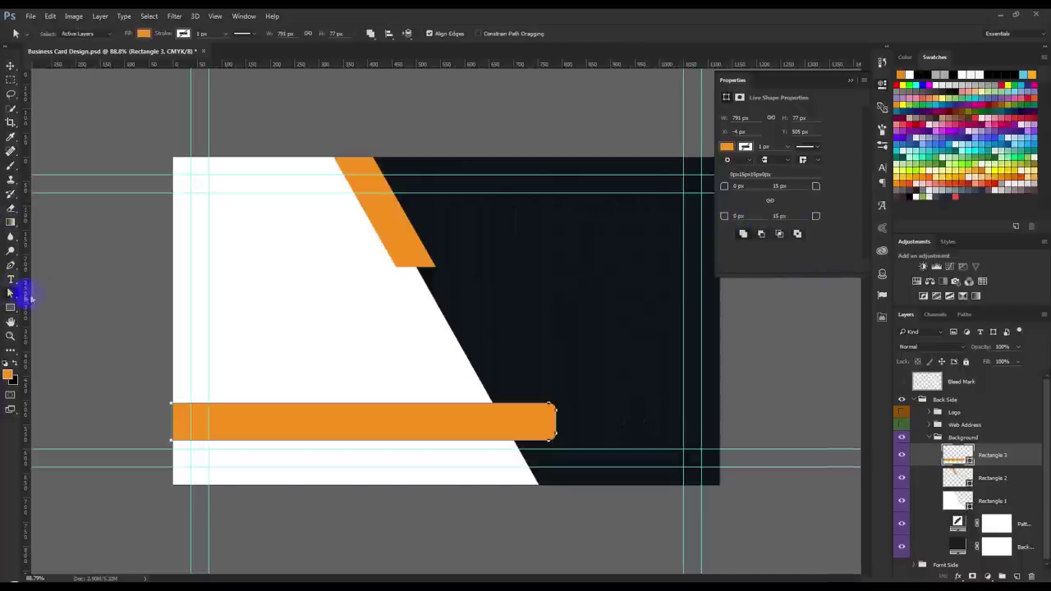
- Try stretching the bar's right-end anchors, then restore a square bottom-right corner
left_click(534, 431)
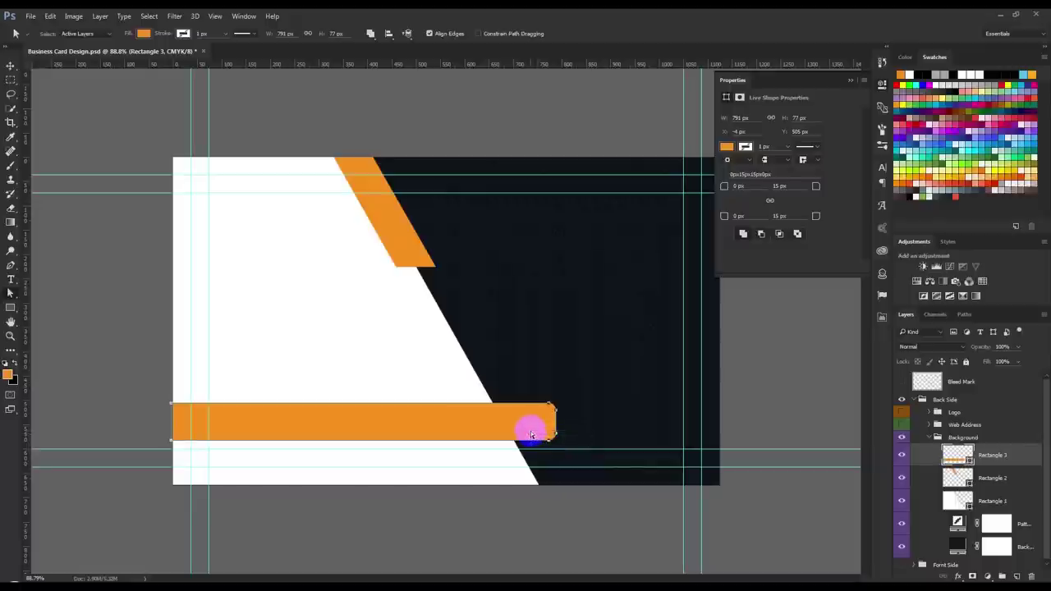
left_click_drag(532, 435, 536, 435)
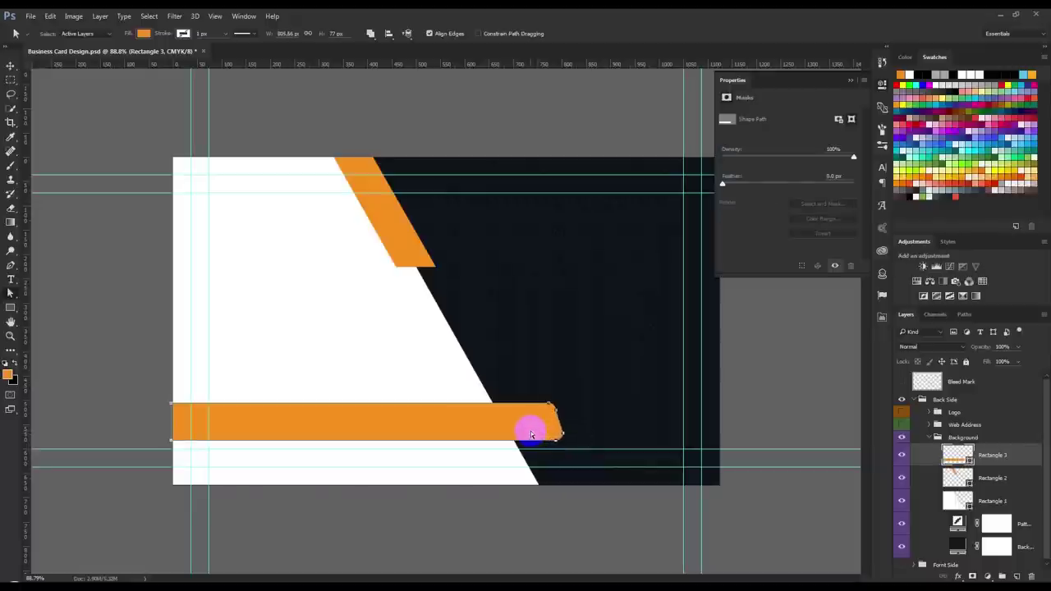
left_click_drag(531, 435, 529, 436)
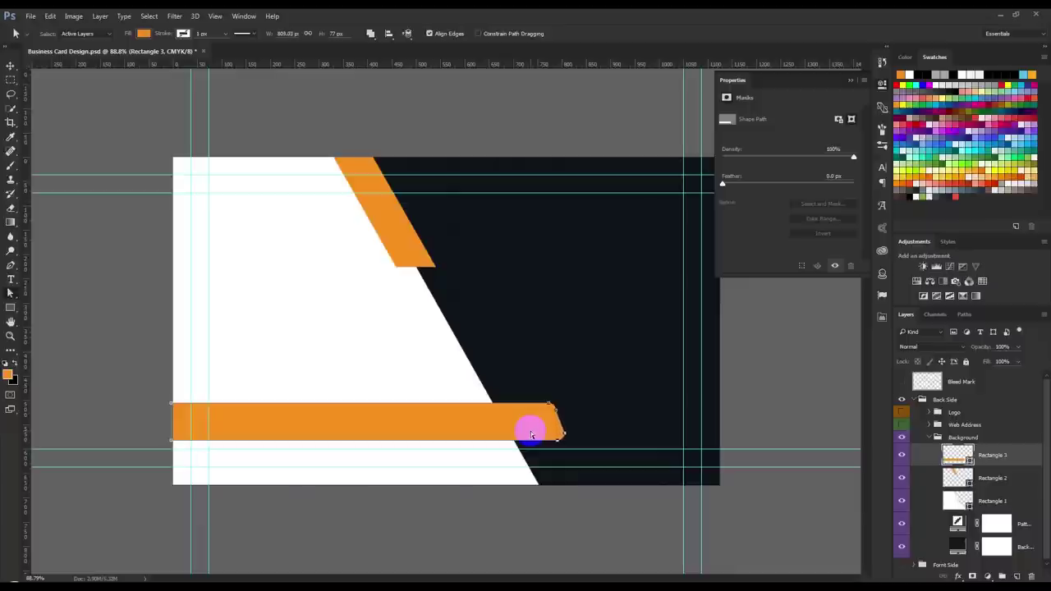
left_click_drag(531, 435, 591, 404)
scroll(554, 424, "up", 3)
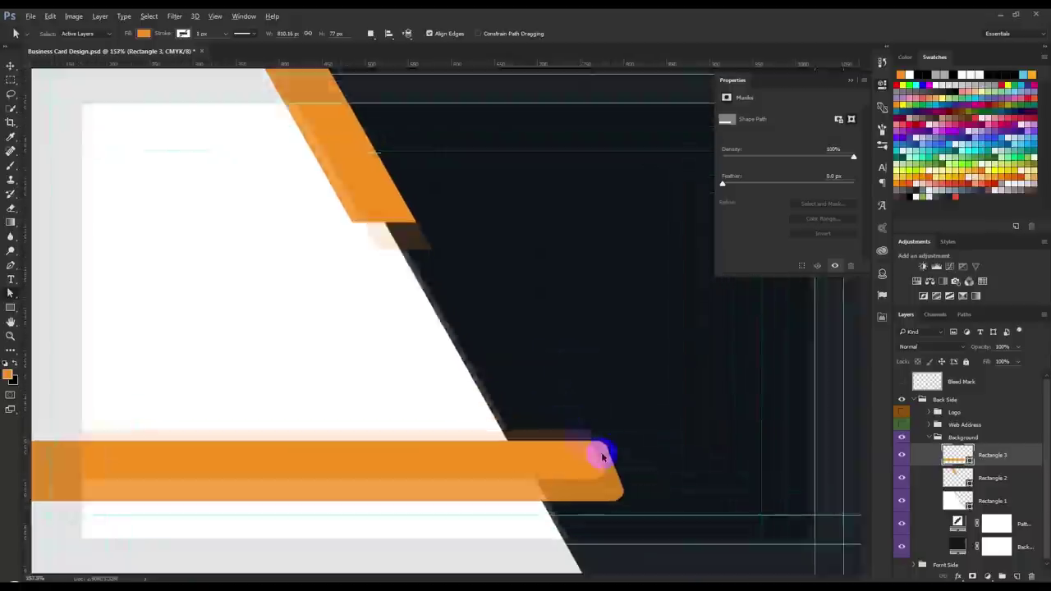
type("0")
key("Return")
- Nudge the bar's bottom-right anchor right to slant its end, then fit the card in view
left_click(587, 504)
key("Right")
key("Right")
key("Right")
key("Right")
key("Right")
key("Right")
key("Right")
key("Right")
key("Right")
key("Right")
key("Right")
key("Right")
key("Right")
key("Right")
key("Right")
key("Right")
key("Right")
key("Right")
key("Right")
key("Right")
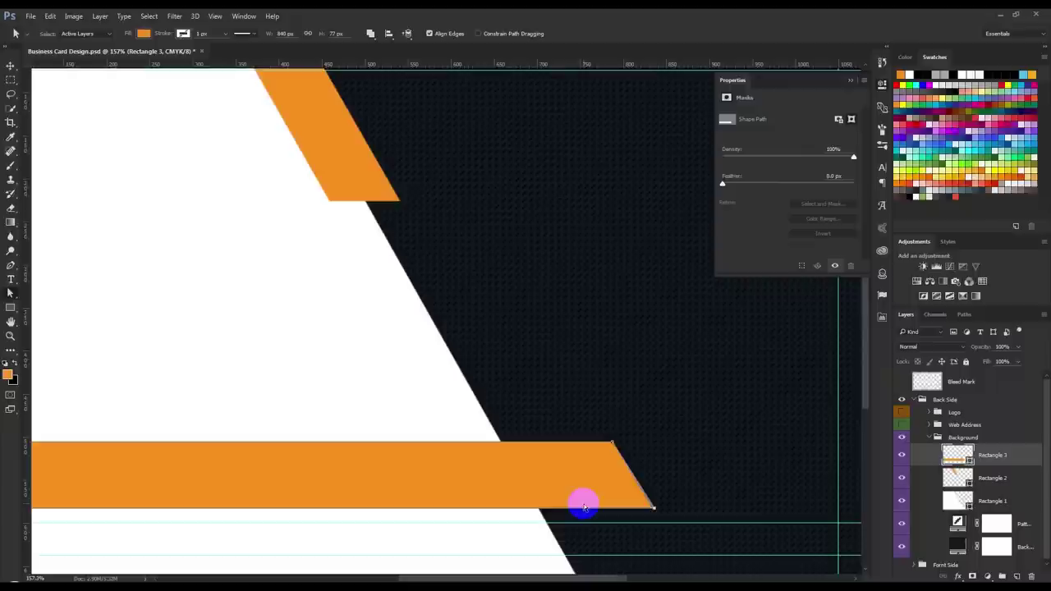
key("ctrl+alt+z")
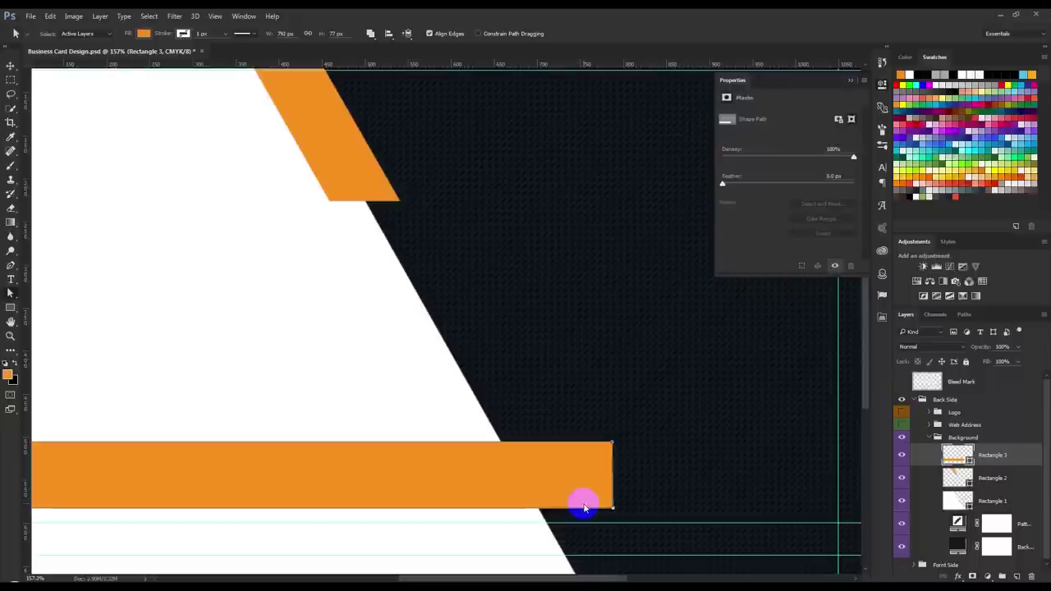
key("shift+Right")
key("shift+Right")
key("shift+Right")
key("shift+Right")
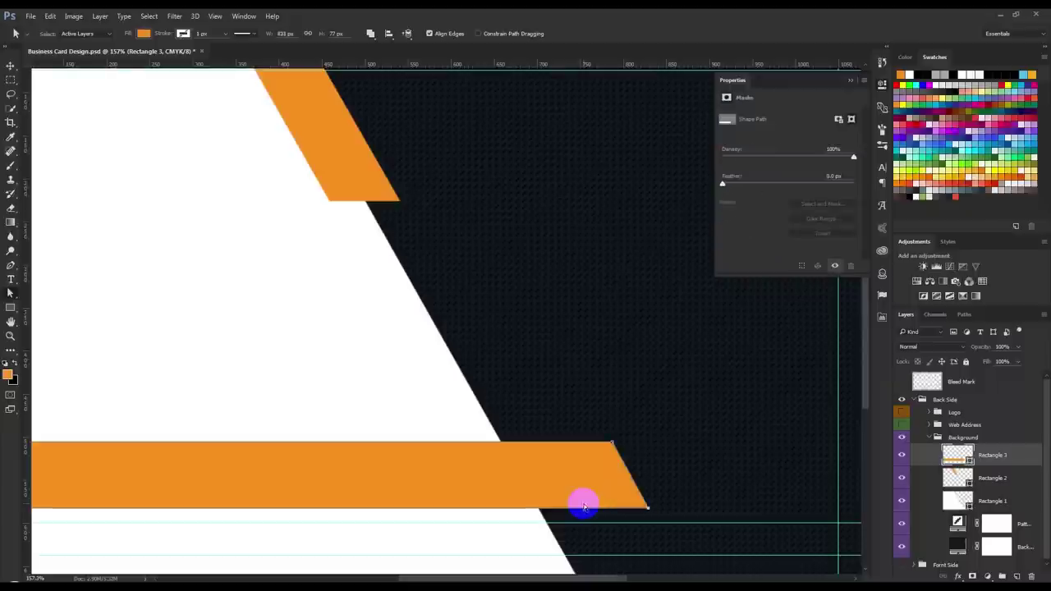
key("ctrl+0")
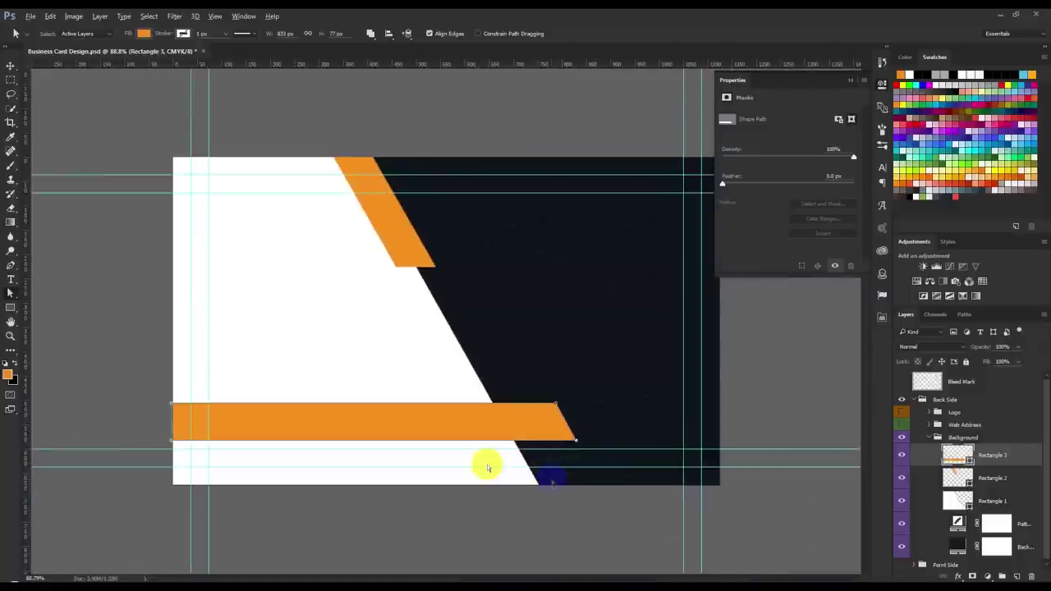
left_click(11, 66)
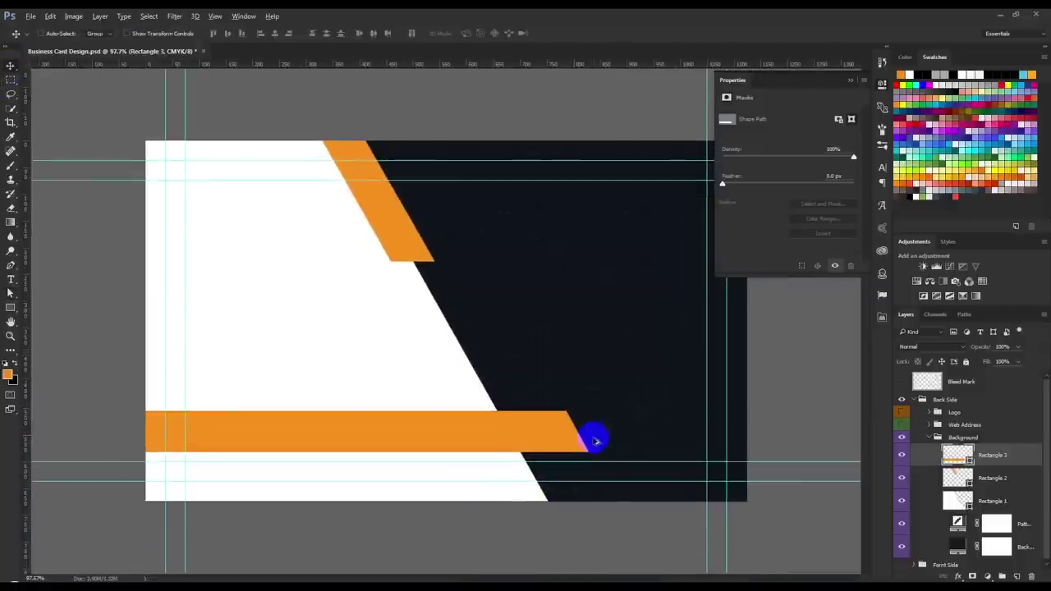
- Duplicate the orange bar and flip the copy horizontally and vertically
left_click_drag(546, 434, 598, 437)
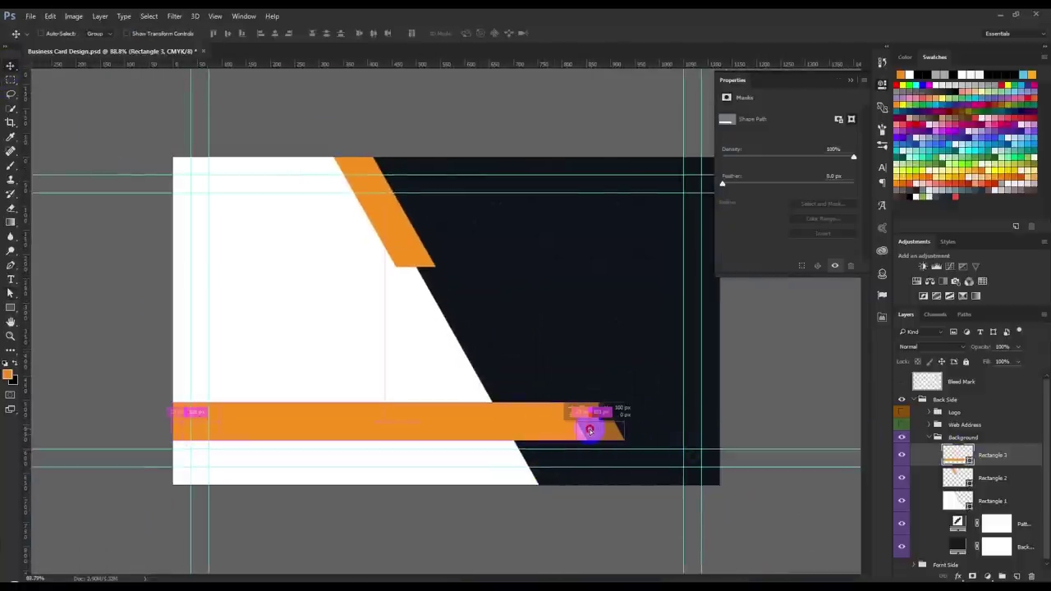
key("ctrl+t")
right_click(616, 438)
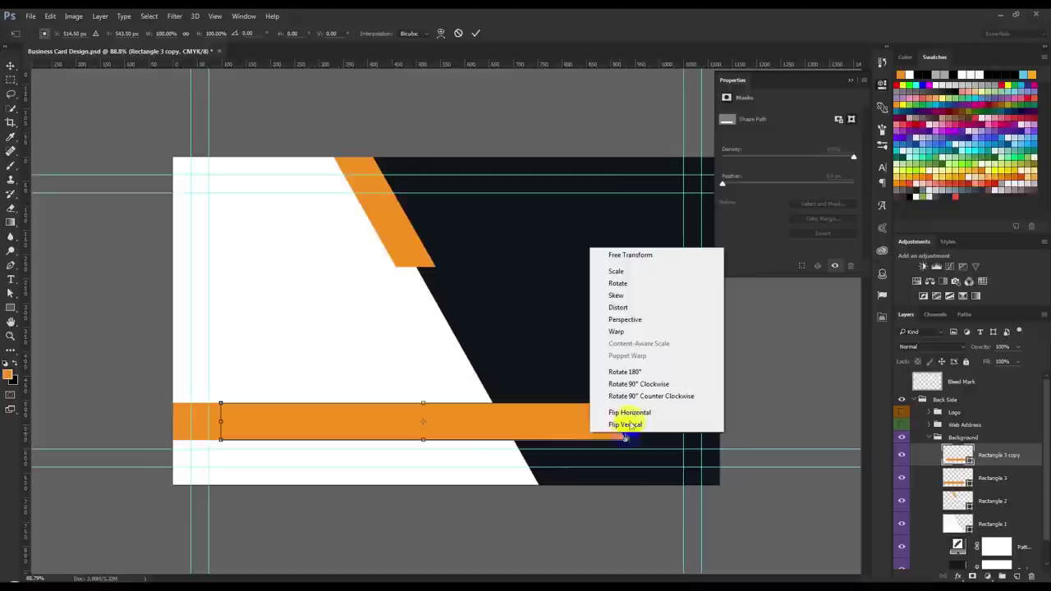
left_click(629, 413)
right_click(596, 418)
left_click(612, 412)
- Move the flipped copy to the card's right edge, shorten it, and apply the transform
left_click_drag(435, 418, 741, 419)
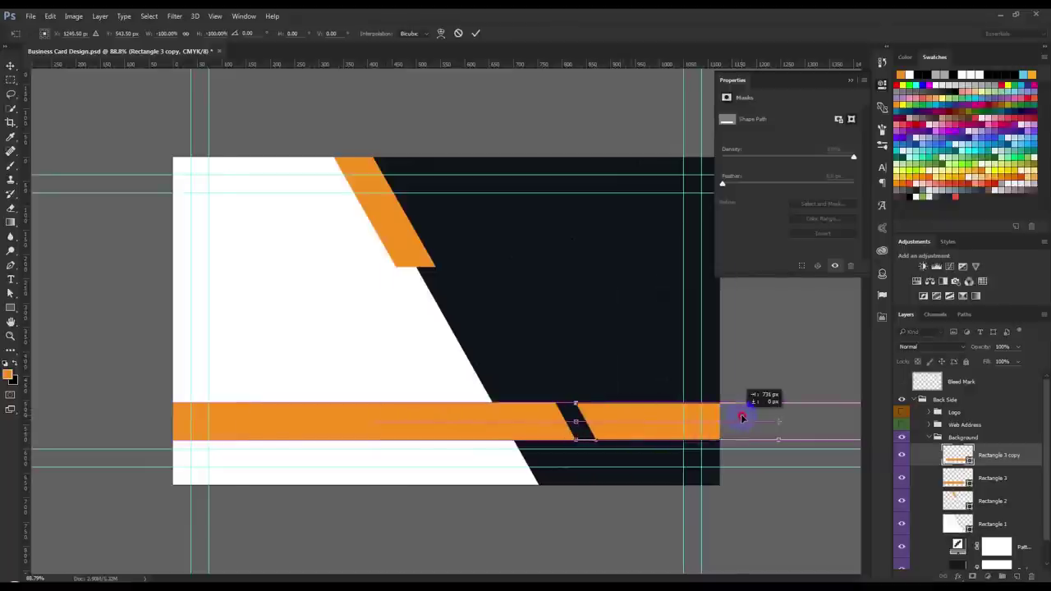
key("ctrl+minus")
key("ctrl+minus")
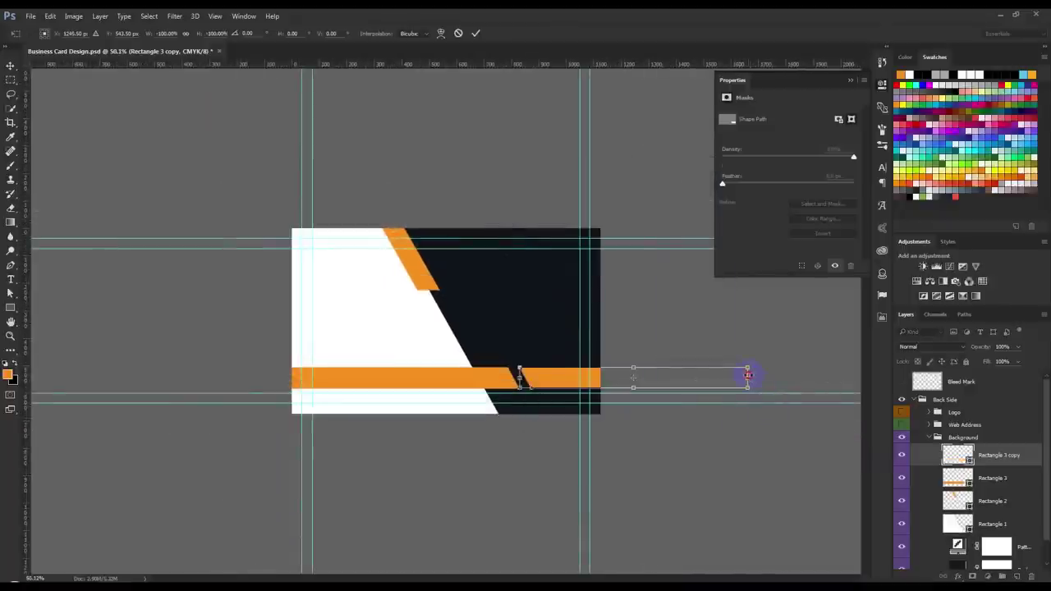
mouse_move(747, 377)
left_mouse_down()
mouse_move(665, 378)
mouse_move(753, 387)
left_mouse_up()
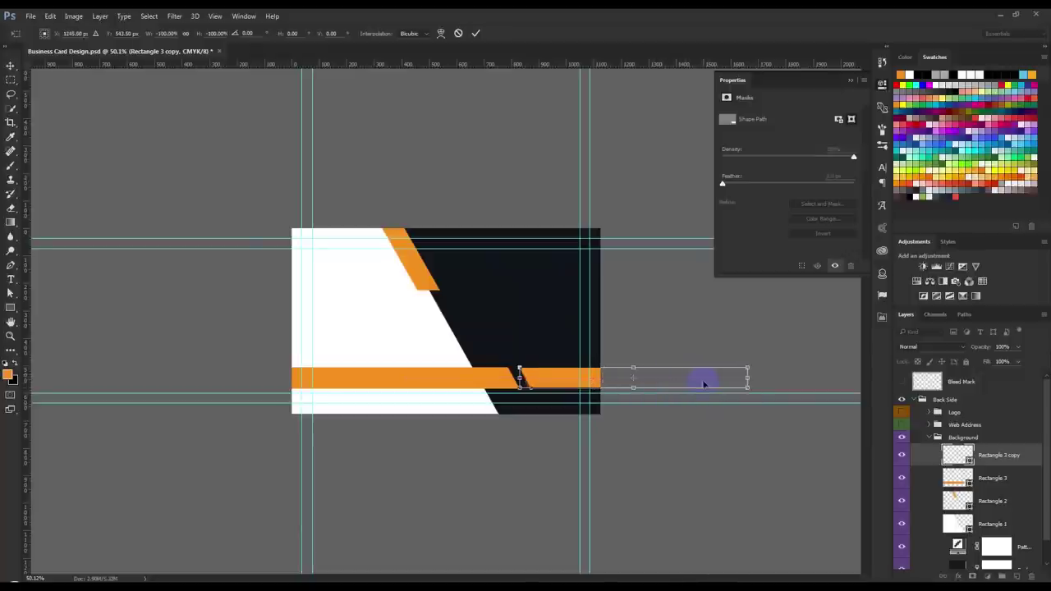
key("Return")
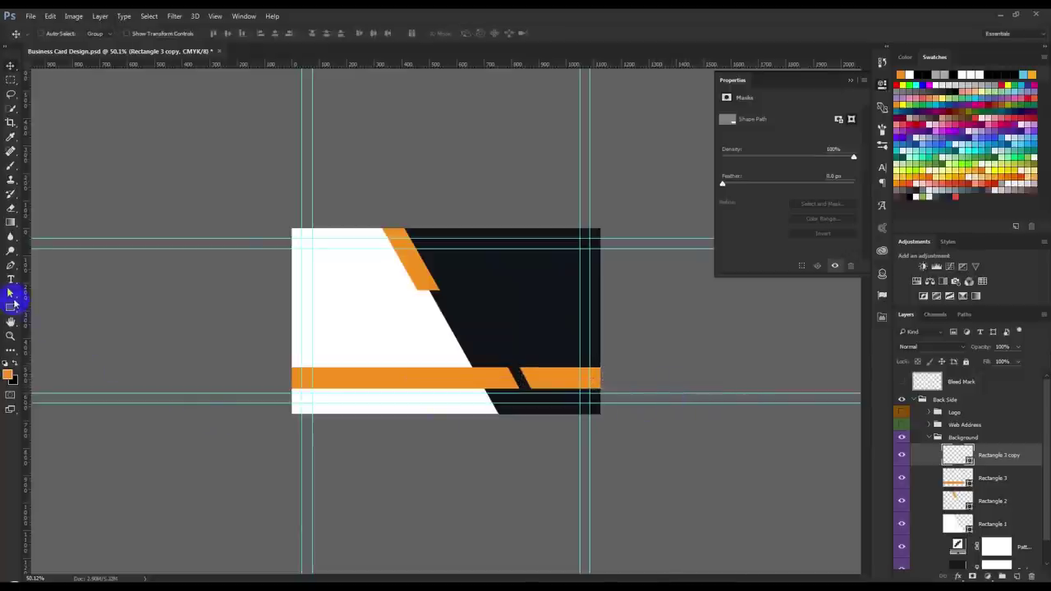
left_click(11, 293)
left_click(770, 433)
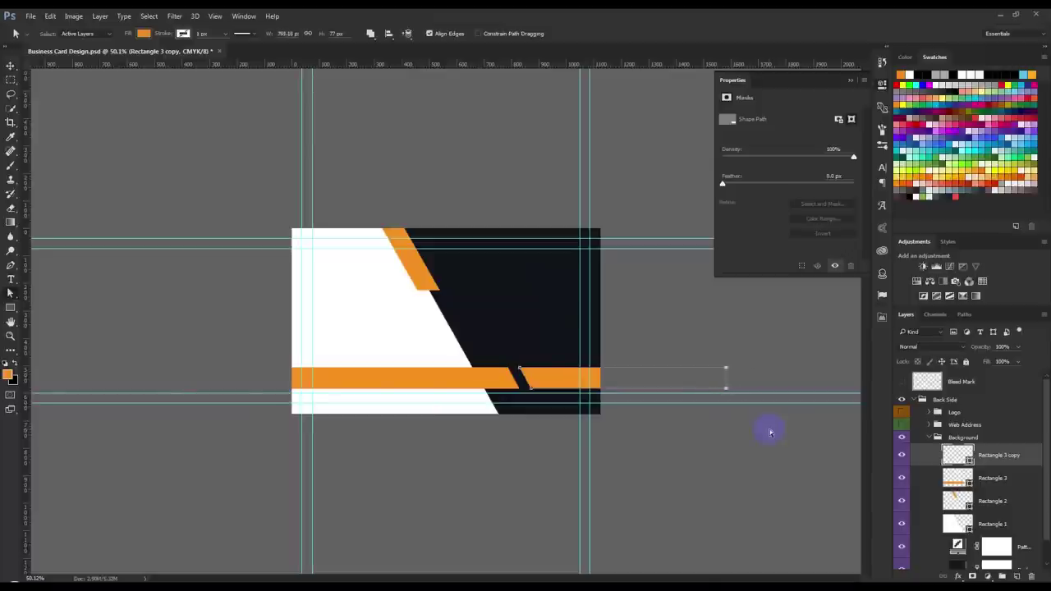
key("shift+Left")
key("shift+Left")
key("shift+Left")
key("shift+Left")
key("shift+Left")
key("shift+Left")
key("shift+Left")
key("shift+Left")
key("shift+Left")
key("shift+Left")
key("shift+Left")
key("shift+Left")
key("shift+Left")
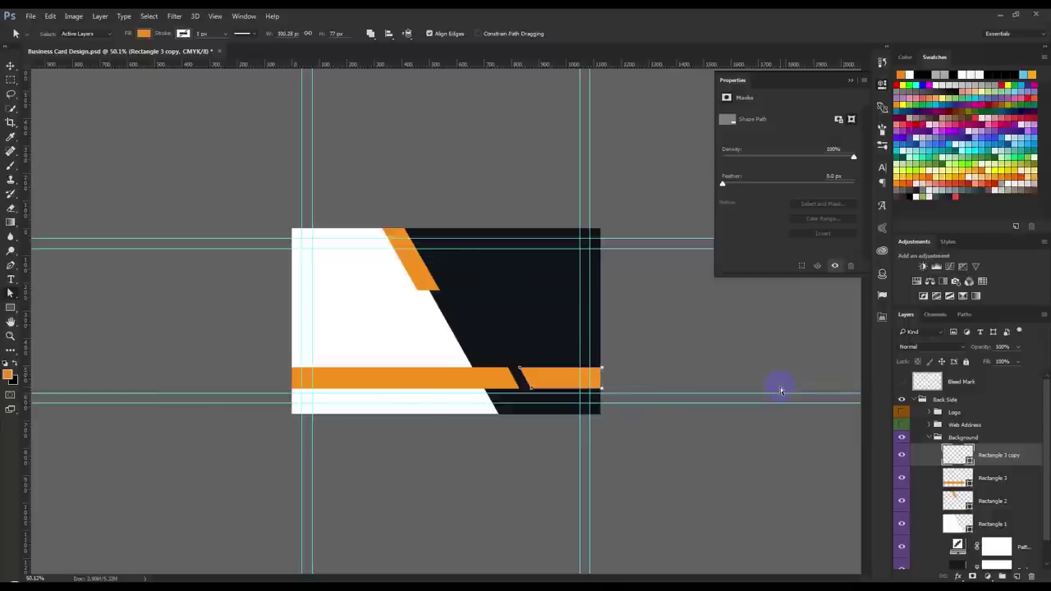
key("ctrl+plus")
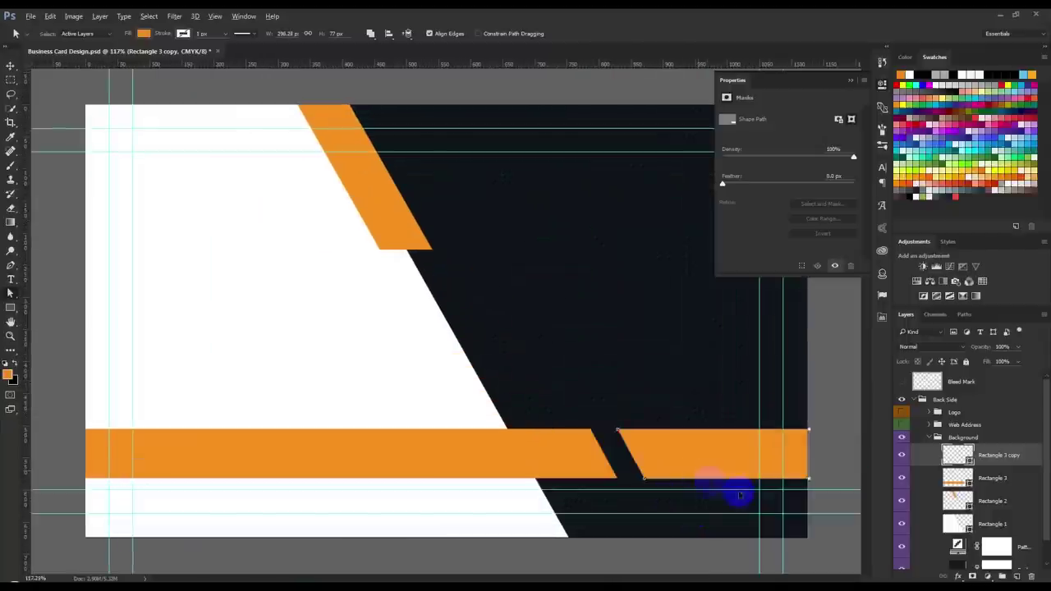
scroll(712, 464, "up", 2)
left_click_drag(721, 471, 626, 408)
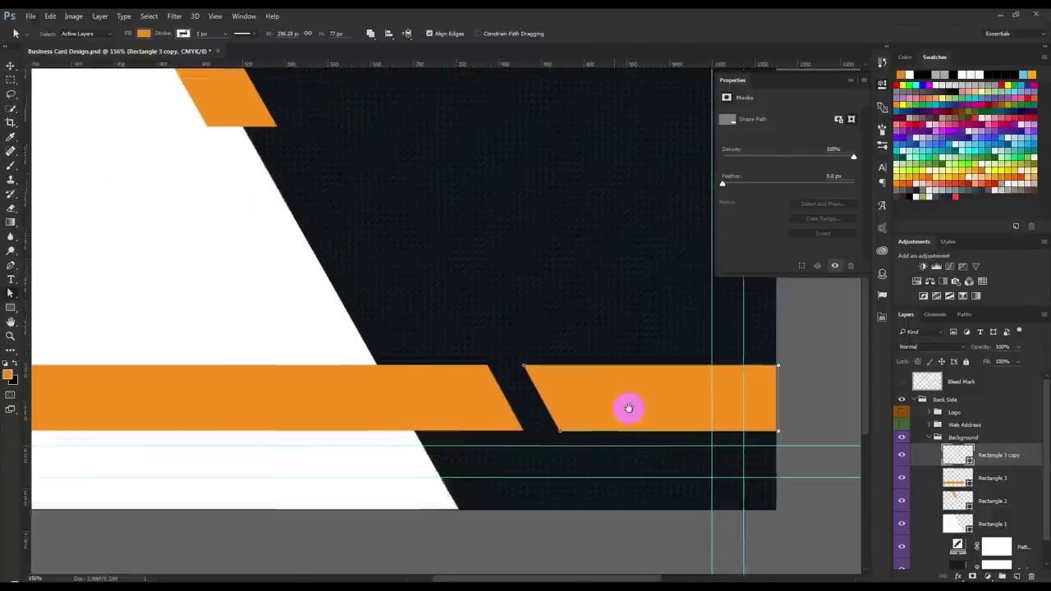
left_click_drag(557, 401, 558, 431)
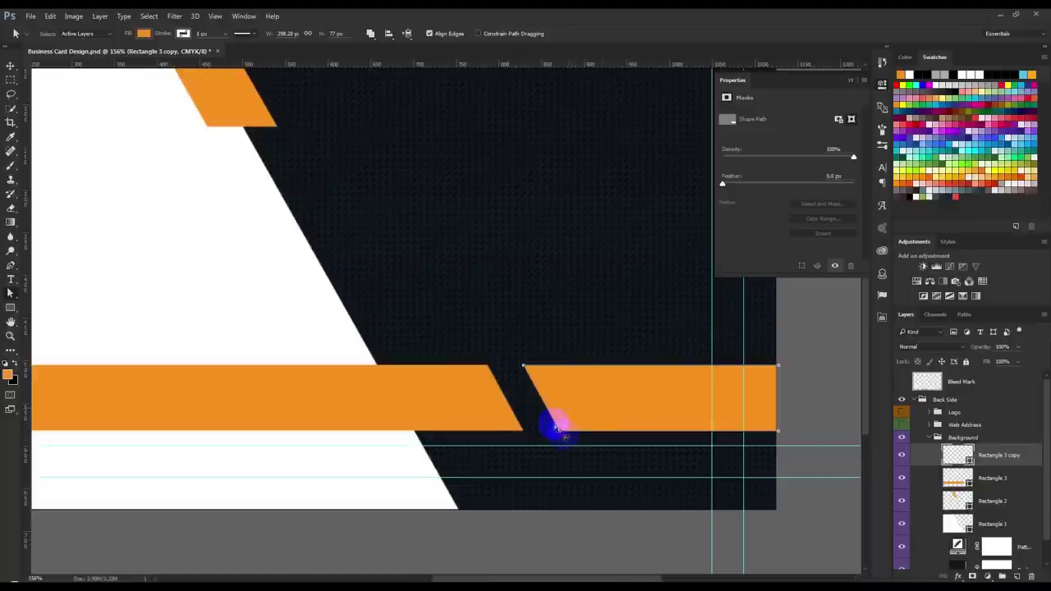
mouse_move(522, 356)
left_mouse_down()
mouse_move(862, 469)
mouse_move(521, 317)
left_mouse_up()
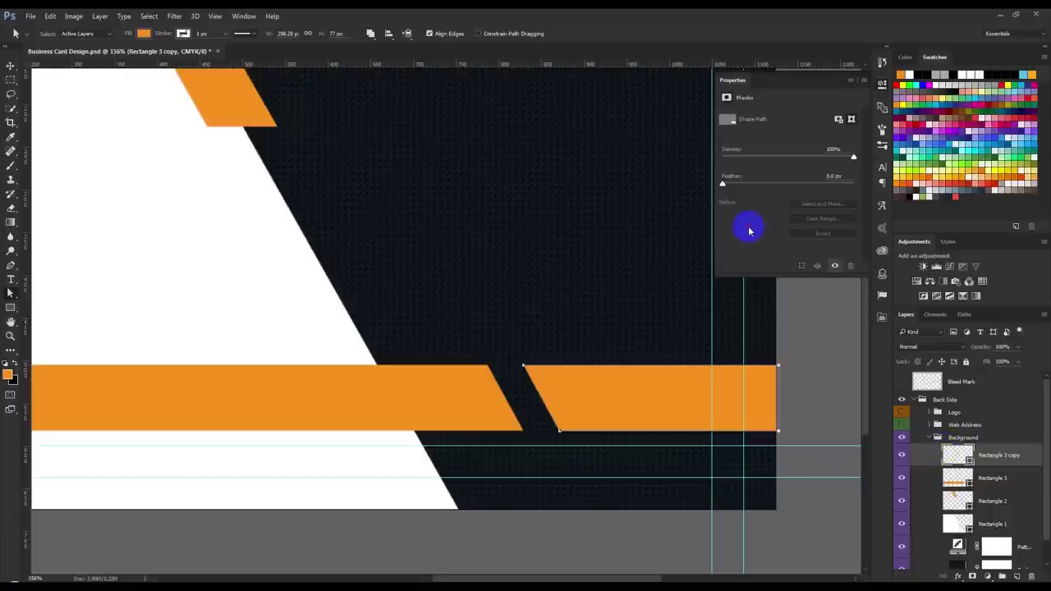
left_click(562, 402)
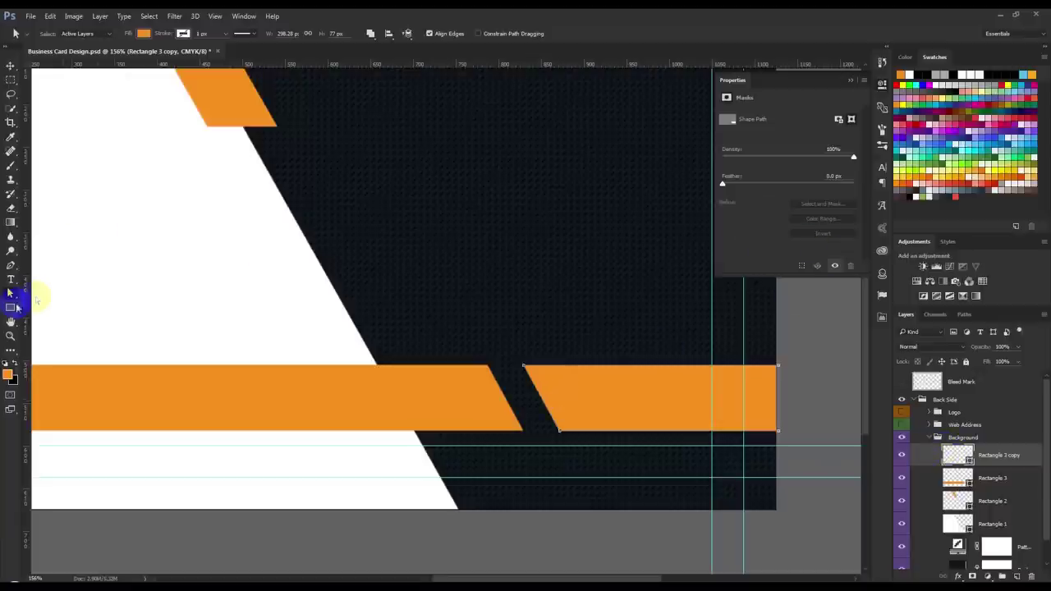
left_click(10, 307)
left_click(956, 477)
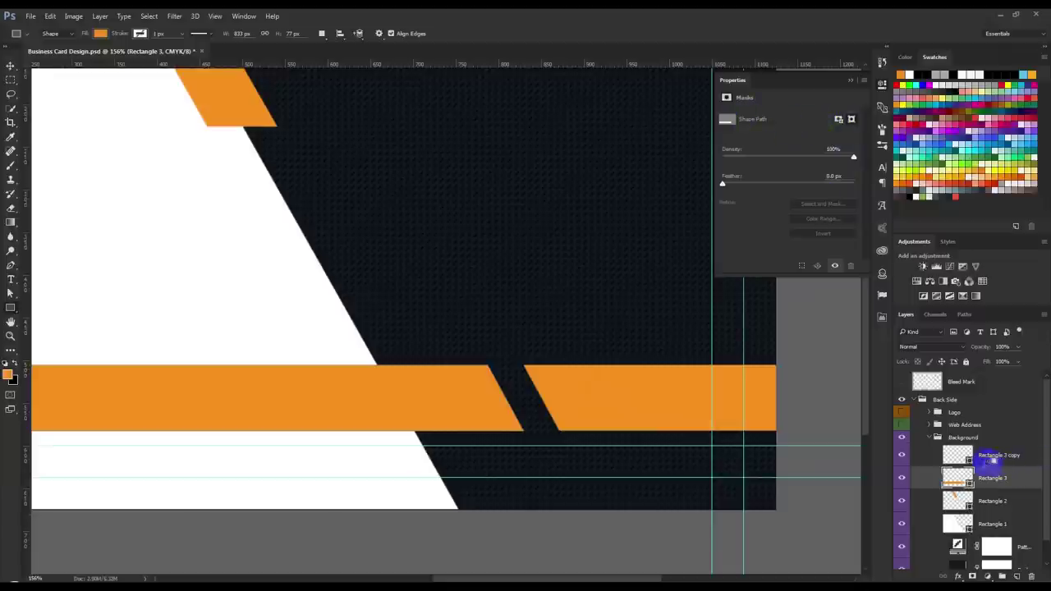
- Undo the bar edits, delete the bar layer, and draw a new 853 × 71 px orange bar
key("ctrl+alt+z")
key("ctrl+alt+z")
key("ctrl+alt+z")
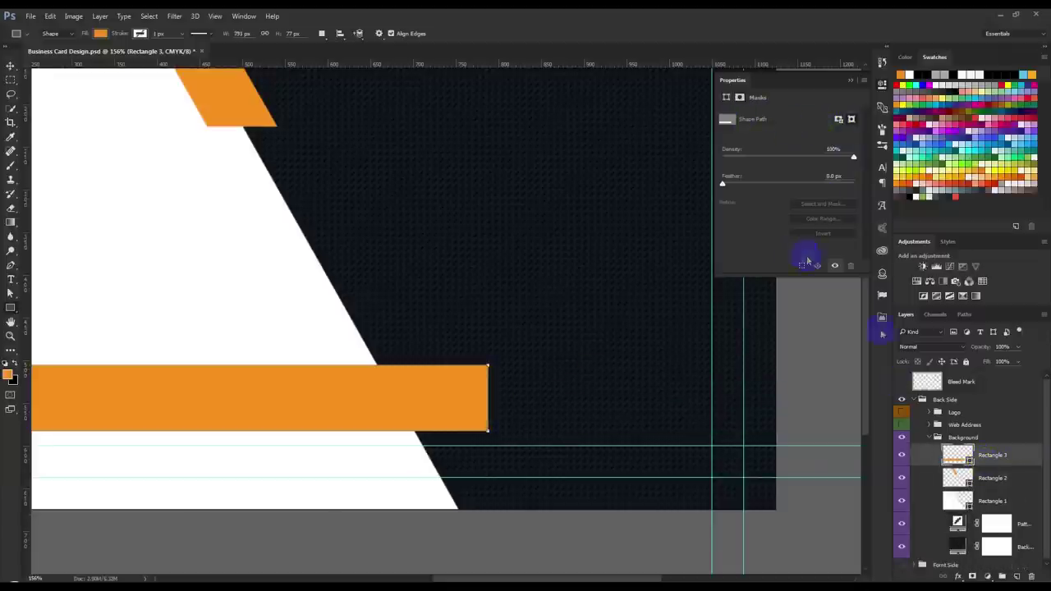
key("Delete")
scroll(591, 404, "down", 3)
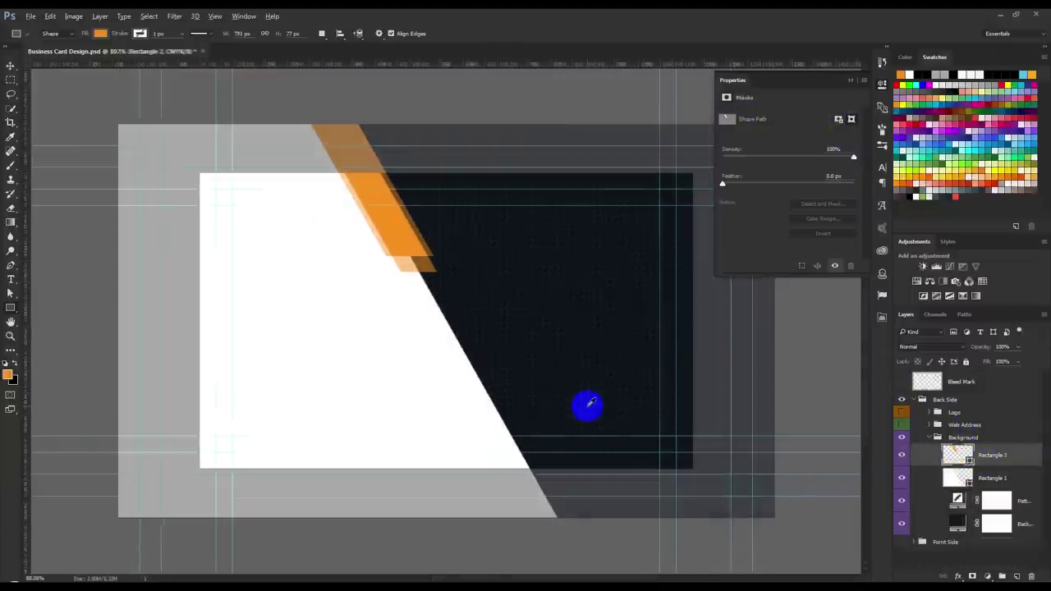
mouse_move(148, 429)
left_mouse_down()
mouse_move(144, 421)
mouse_move(540, 450)
left_mouse_up()
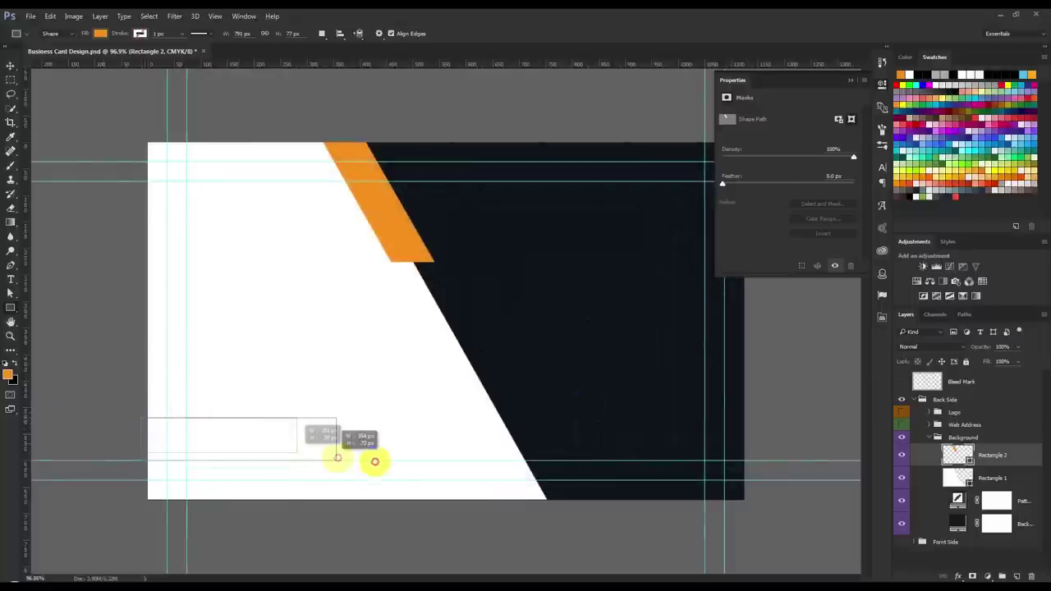
left_click_drag(539, 450, 593, 451)
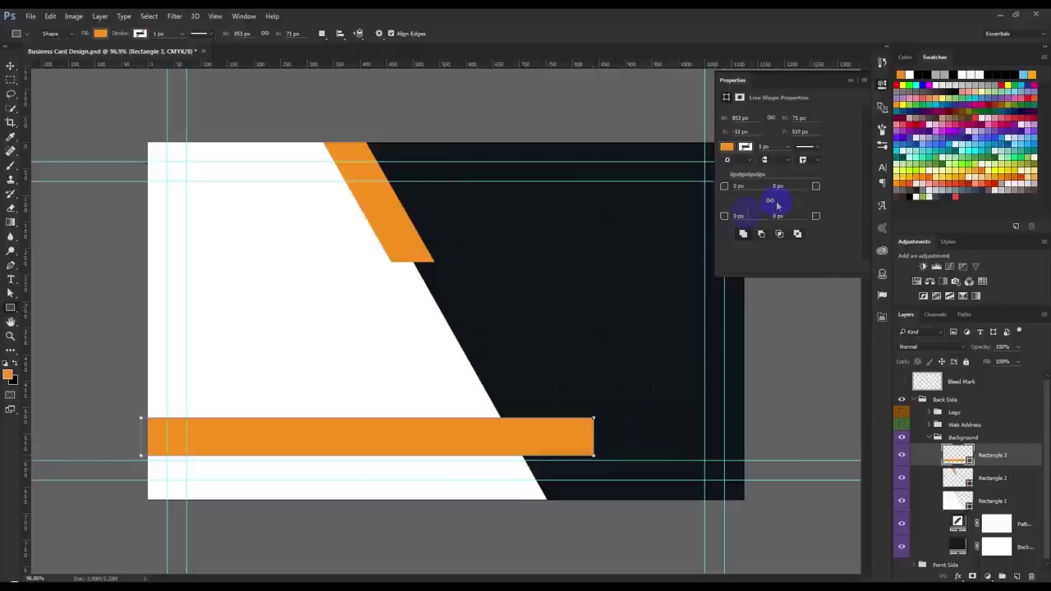
key("ctrl+plus")
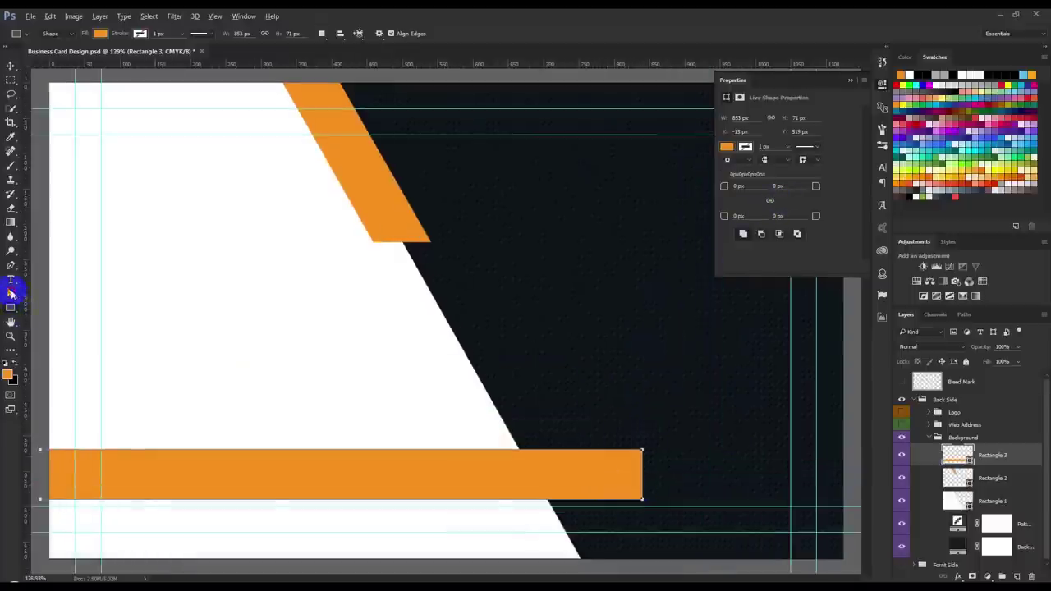
- Select the new bar's path and begin editing its top-right corner radius
left_click(12, 293)
key("ctrl+minus")
mouse_move(633, 473)
left_mouse_down()
mouse_move(603, 468)
mouse_move(608, 461)
left_mouse_up()
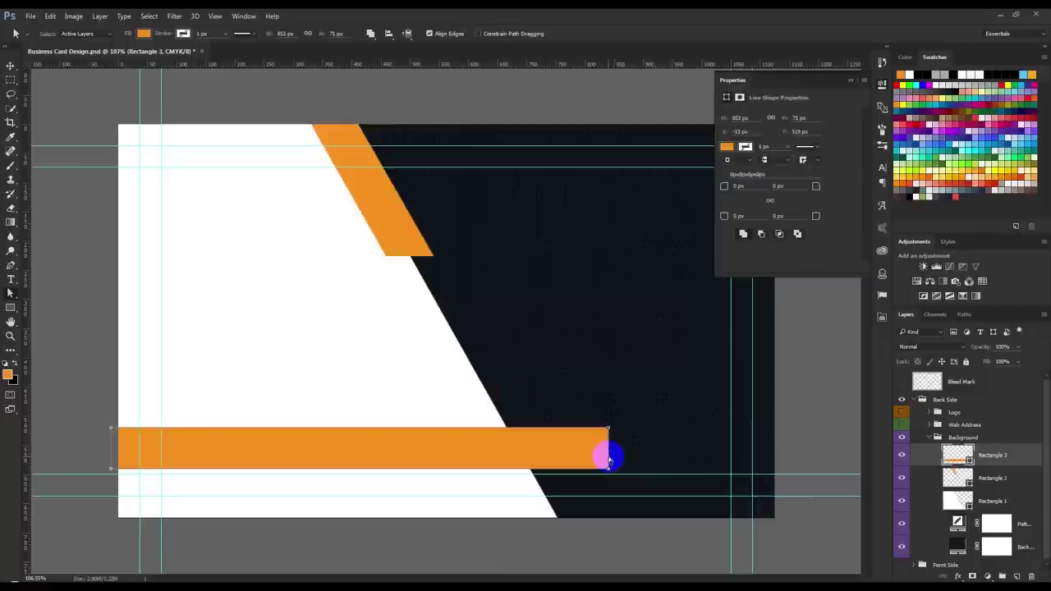
left_click(530, 471)
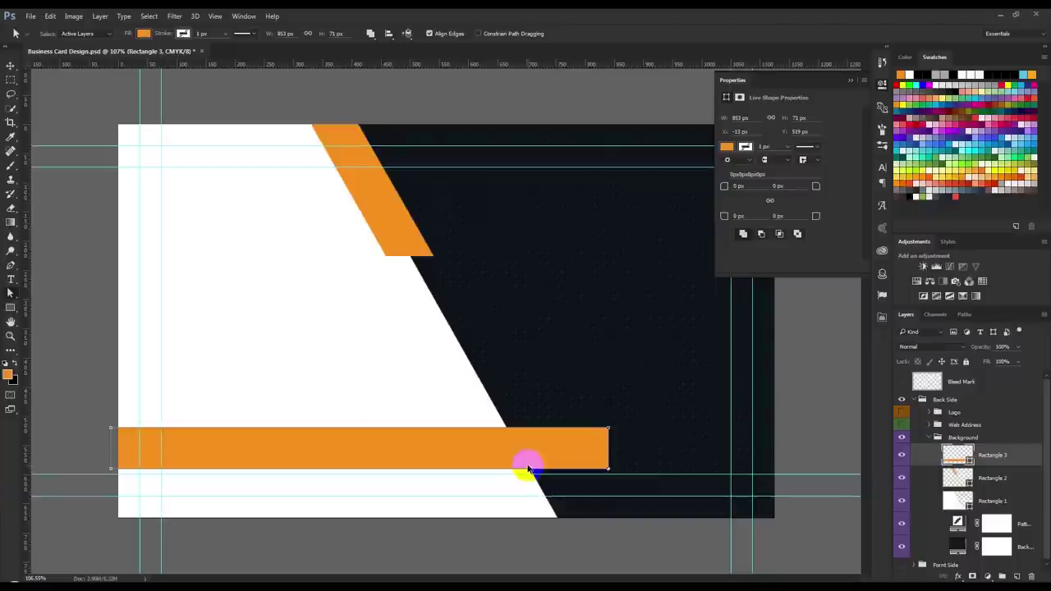
left_click(778, 186)
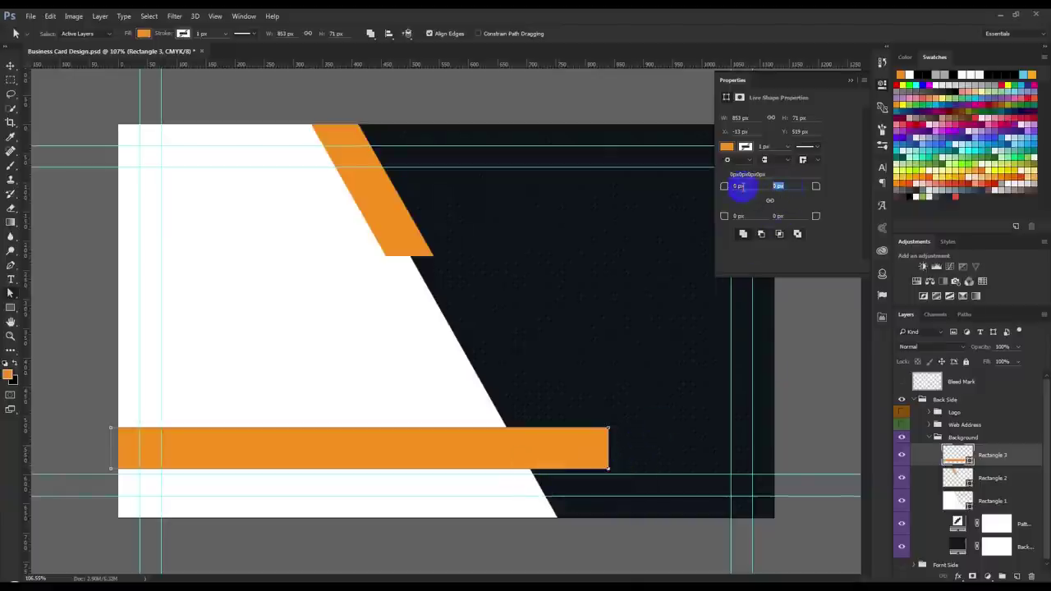
type("15")
- Give the bar's top-right and bottom-right corners a 15 px radius
left_click(739, 186)
left_click(770, 213)
left_click(778, 215)
left_click_drag(777, 215, 807, 215)
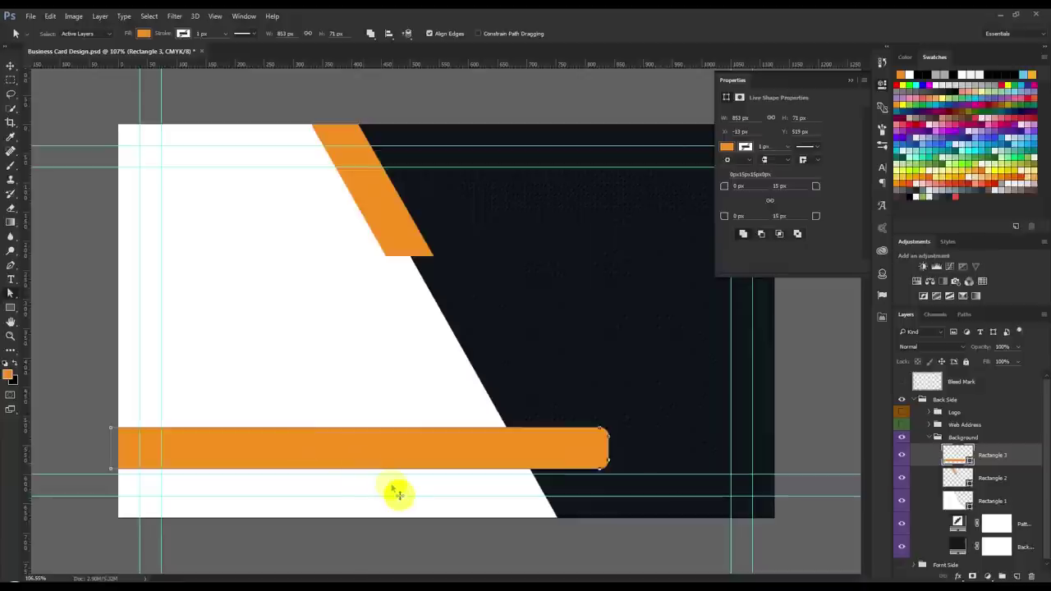
- Apply a free transform to the orange bar and reselect it on the canvas
key("ctrl+t")
left_click_drag(360, 470, 362, 470)
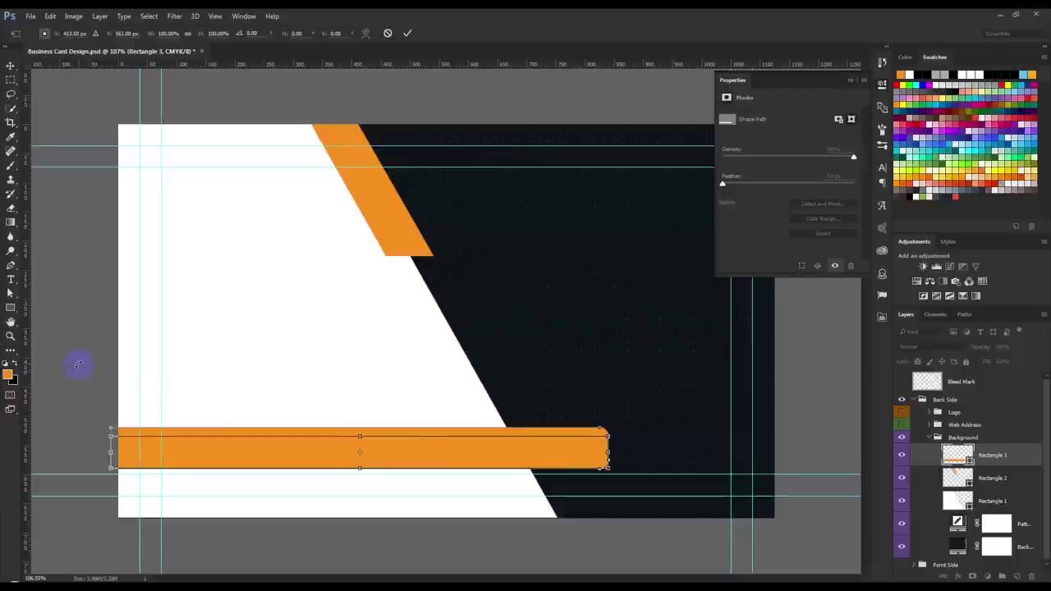
key("Return")
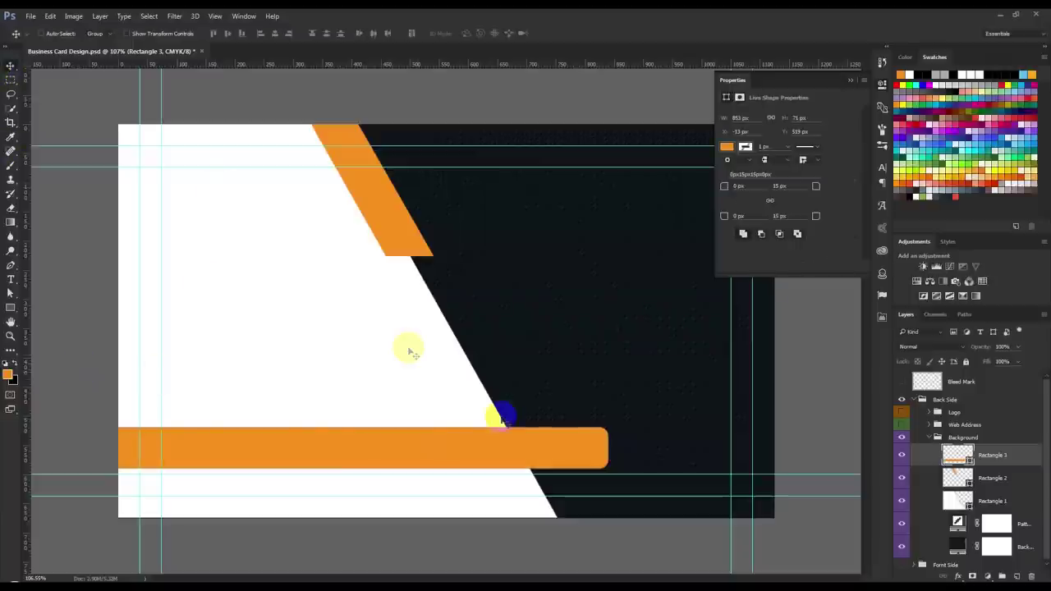
left_click(236, 441)
key("ctrl+t")
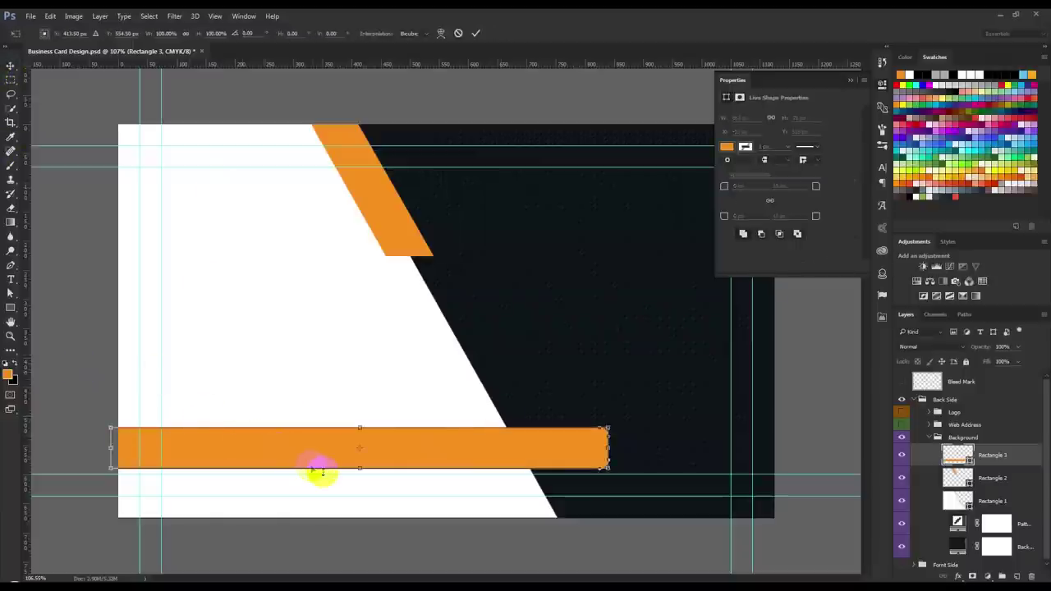
- Skew the orange bar about 14.8° and apply the skew
left_click_drag(362, 472, 368, 472)
left_click(475, 33)
left_click(623, 379)
- Use a perspective transform to slant the bar's right end, then nudge the bar up
key("ctrl+t")
right_click(381, 448)
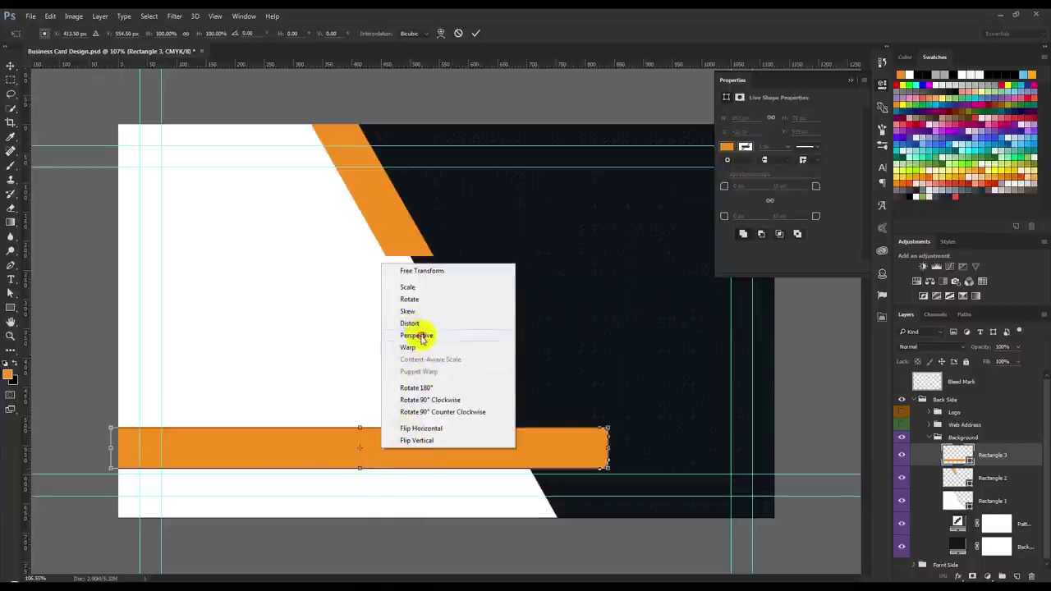
left_click(416, 335)
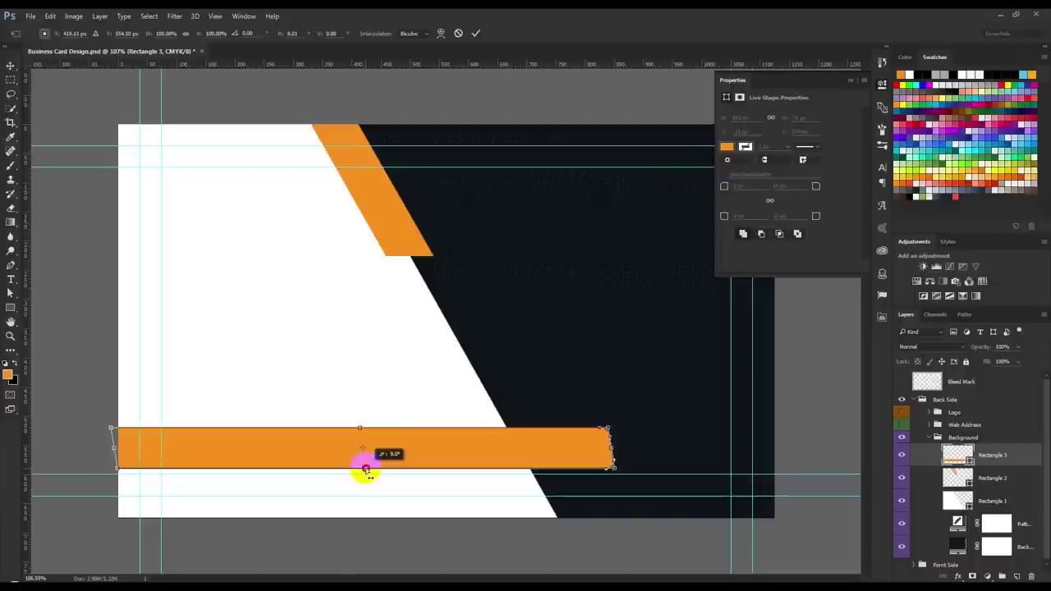
left_click_drag(360, 469, 375, 469)
left_click(476, 33)
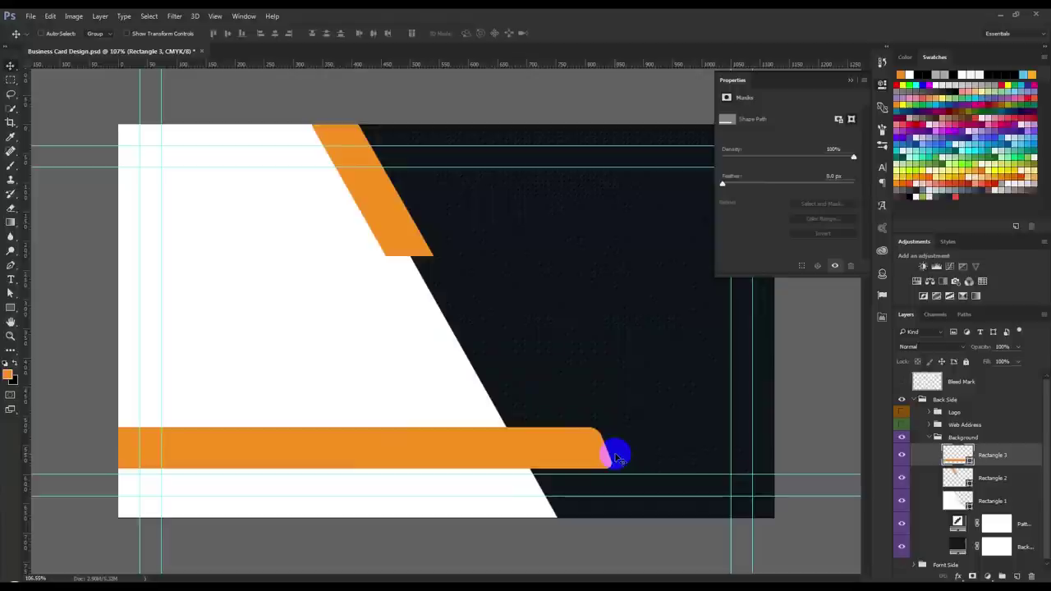
key("Up")
key("Up")
key("Up")
key("Up")
key("Up")
key("Up")
key("Up")
key("Up")
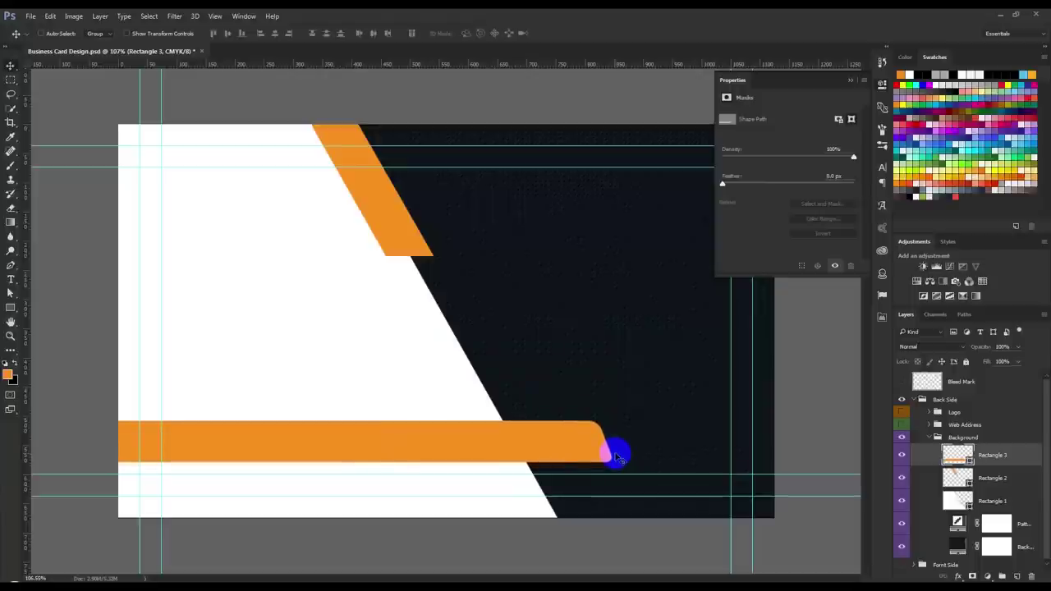
- Try duplicating the bar, cancel it, and select the bottom orange bar's path
key("ctrl+j")
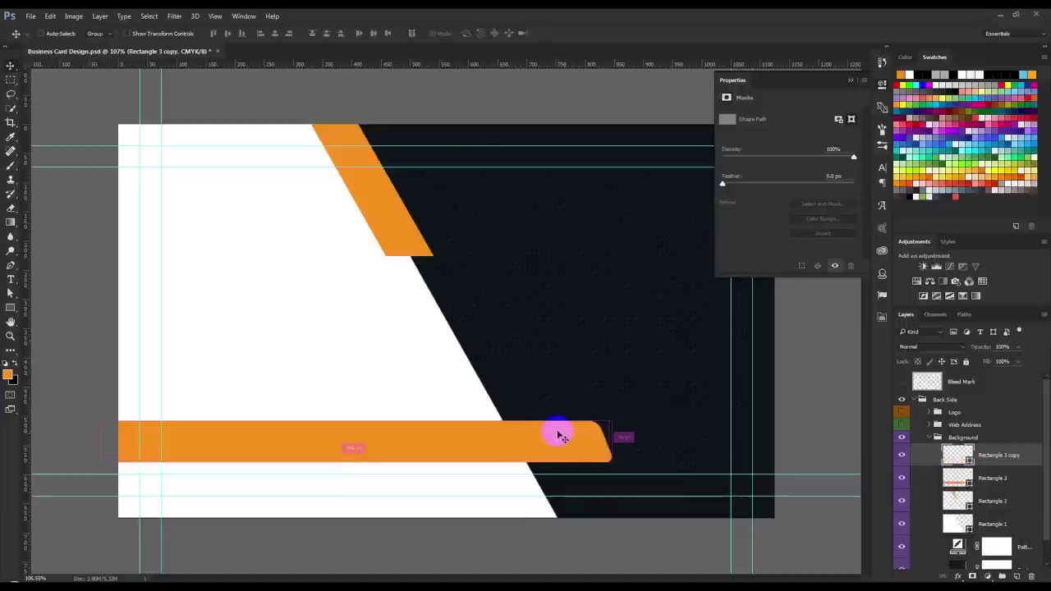
key("ctrl+t")
right_click(557, 435)
left_click(493, 136)
key("Escape")
key("ctrl+z")
left_click(12, 294)
left_click_drag(82, 403, 633, 469)
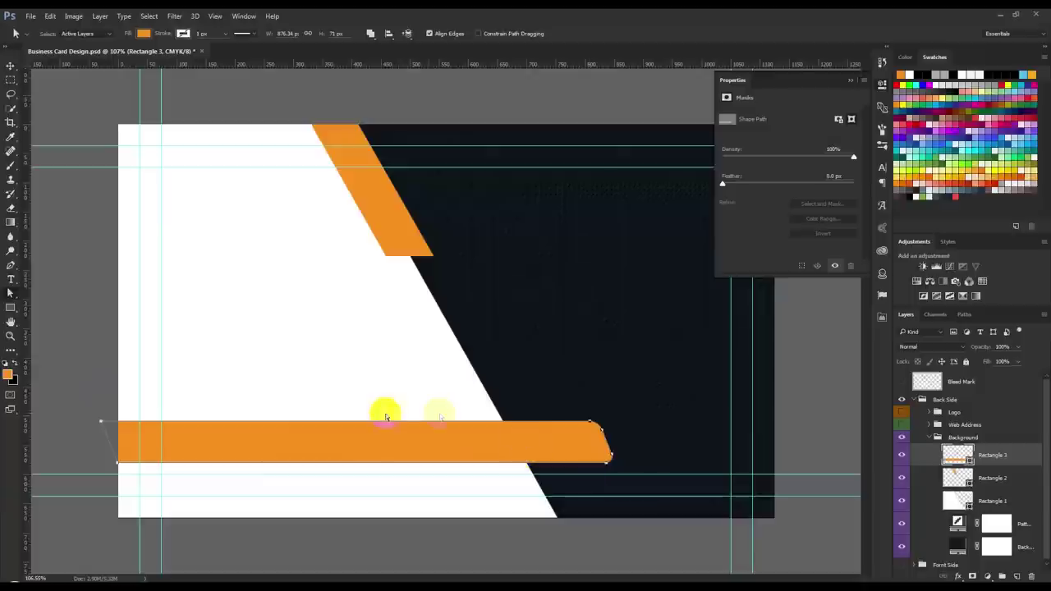
- Duplicate the bar, flip the copy horizontally and vertically, and move it to the right
key("ctrl+j")
key("ctrl+t")
right_click(573, 459)
left_click(610, 433)
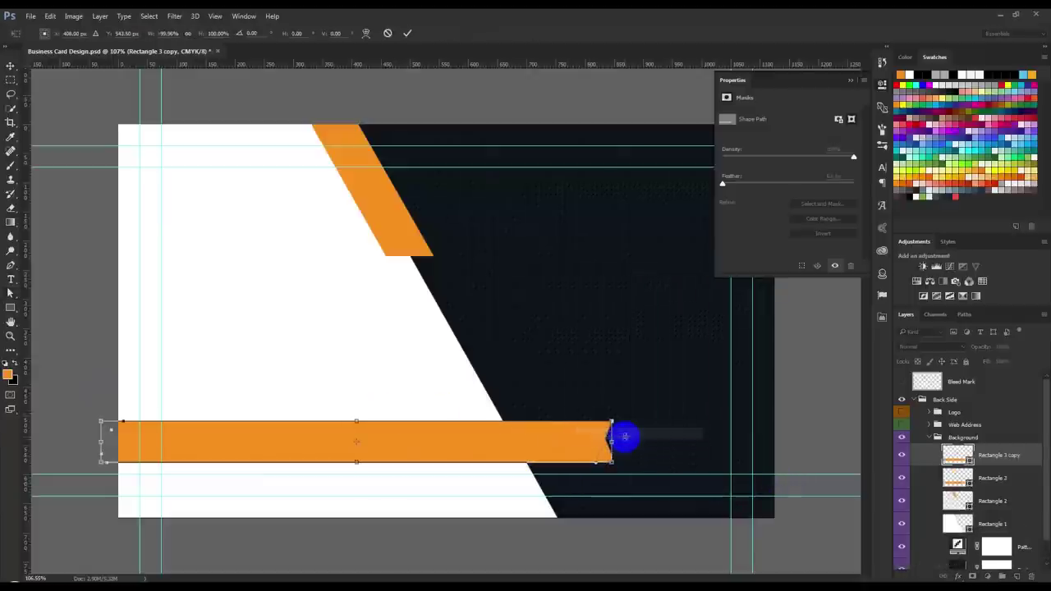
left_click_drag(417, 439, 730, 446)
right_click(731, 447)
left_click(746, 434)
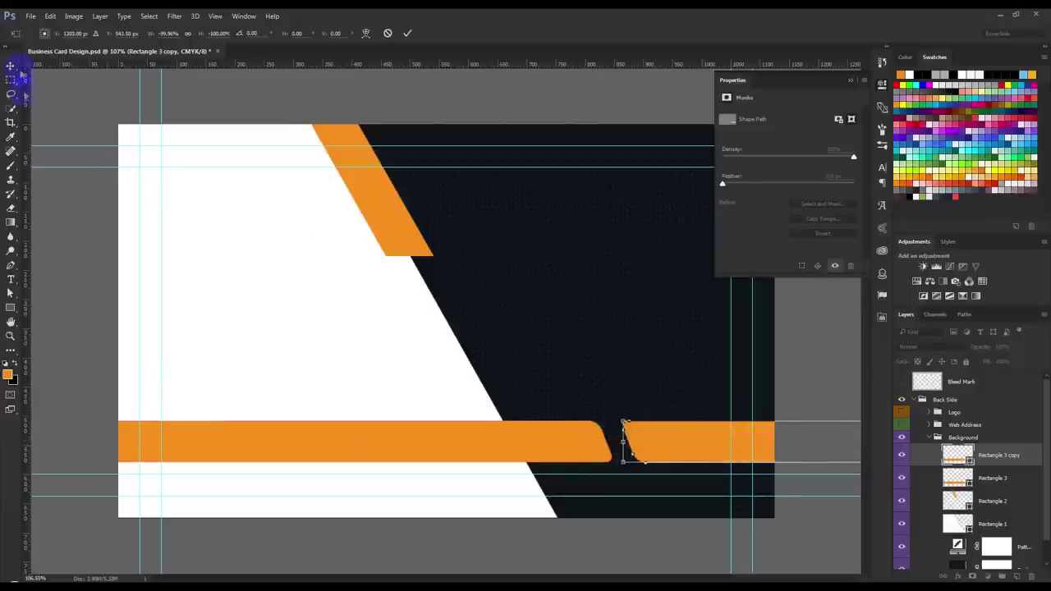
left_click(12, 66)
left_click(468, 227)
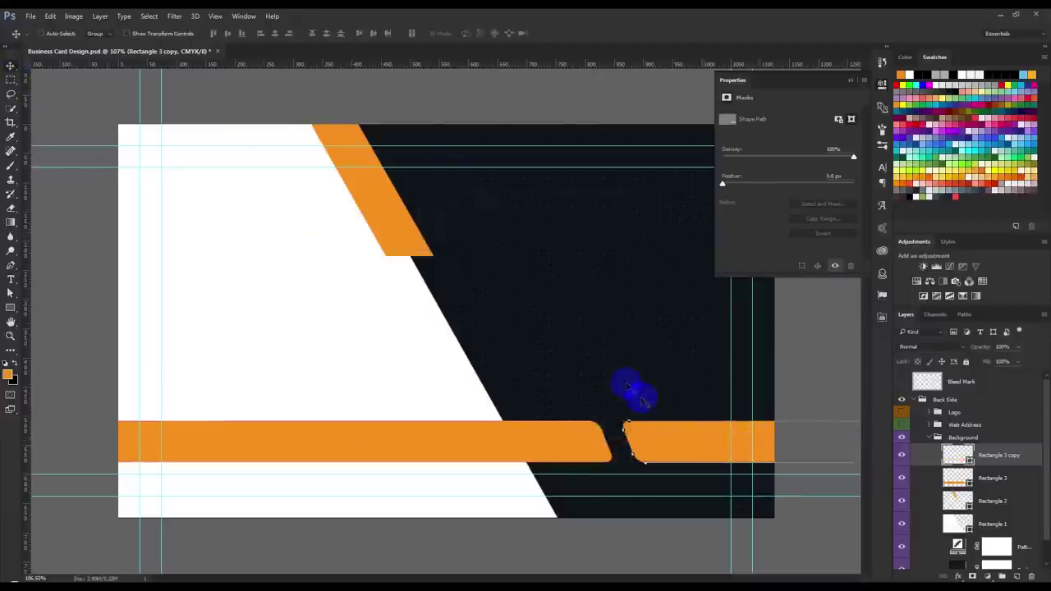
left_click(544, 345)
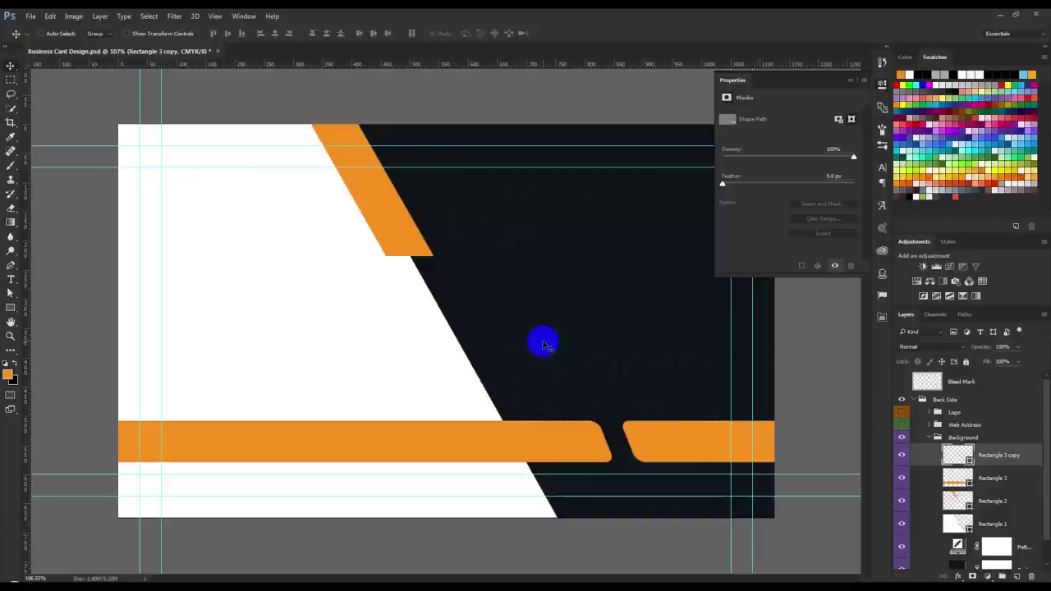
key("Left")
key("Left")
key("Left")
key("Left")
key("Left")
key("Left")
key("Left")
key("Left")
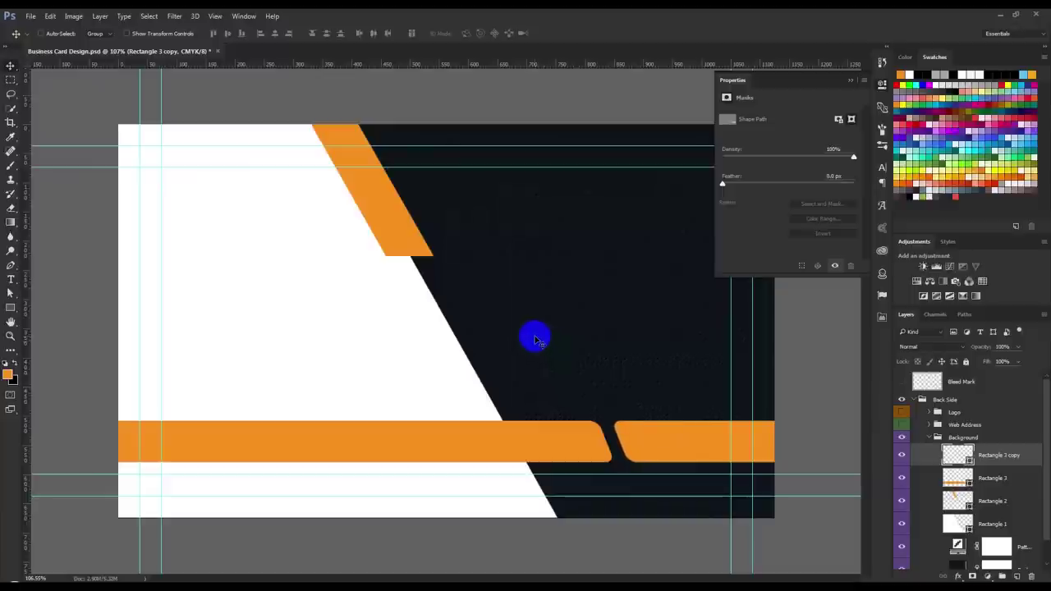
- Pull the right copy's overhanging end anchors back to the card's right edge
scroll(530, 339, "down", 5)
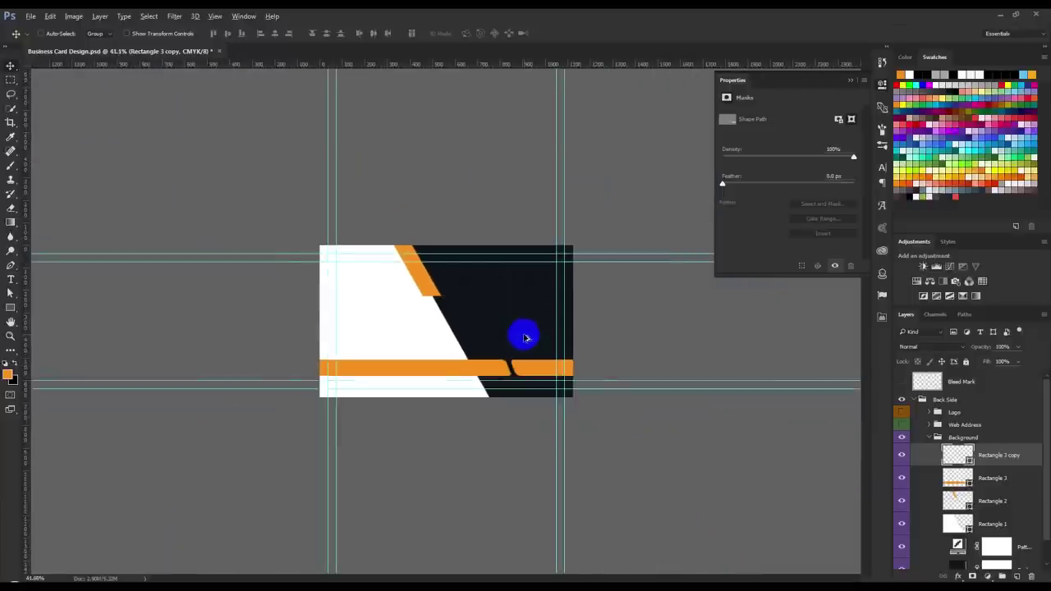
left_click(10, 293)
left_click_drag(750, 427, 664, 343)
key("shift+Left")
key("shift+Left")
left_click_drag(678, 371, 580, 371)
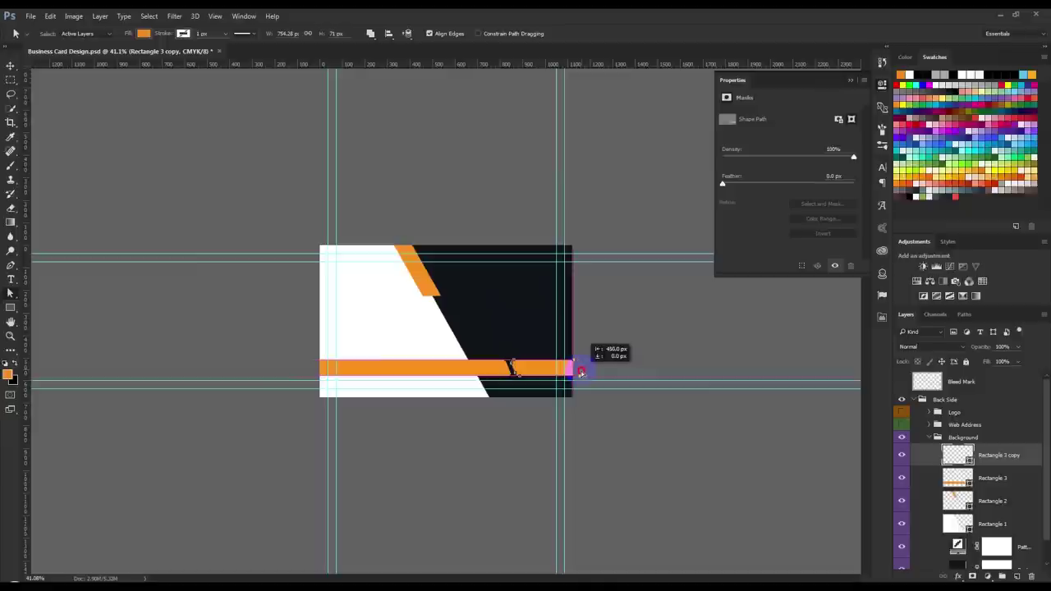
key("ctrl+plus")
key("ctrl+plus")
key("ctrl+plus")
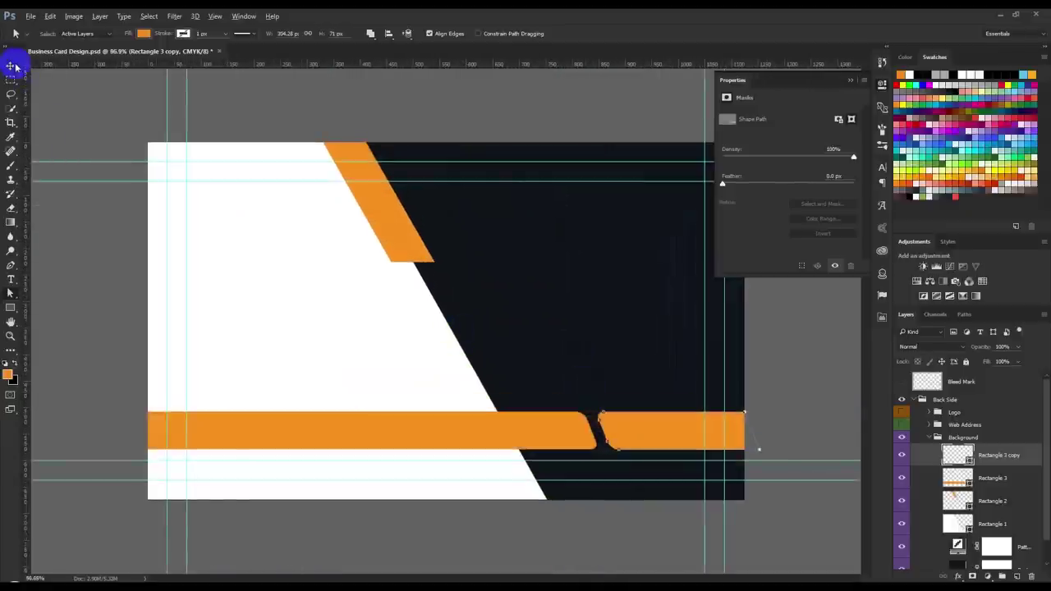
left_click(11, 66)
key("ctrl+minus")
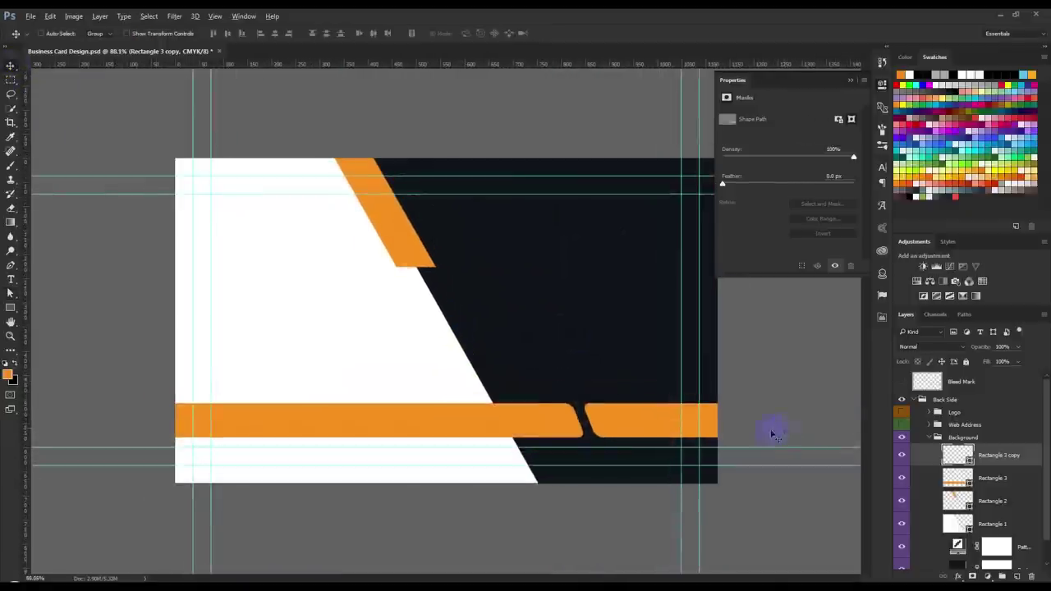
left_click(954, 412)
left_click(902, 412)
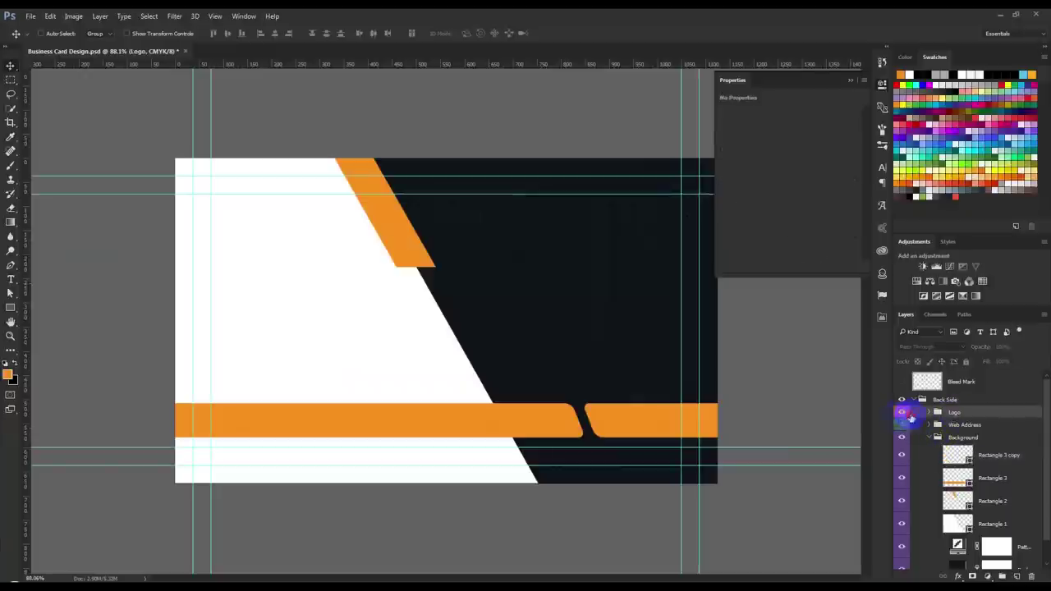
- Move the logo into the dark area, put the icon layer on top, and move both text lines below it
mouse_move(493, 310)
left_mouse_down()
mouse_move(657, 283)
mouse_move(657, 265)
left_mouse_up()
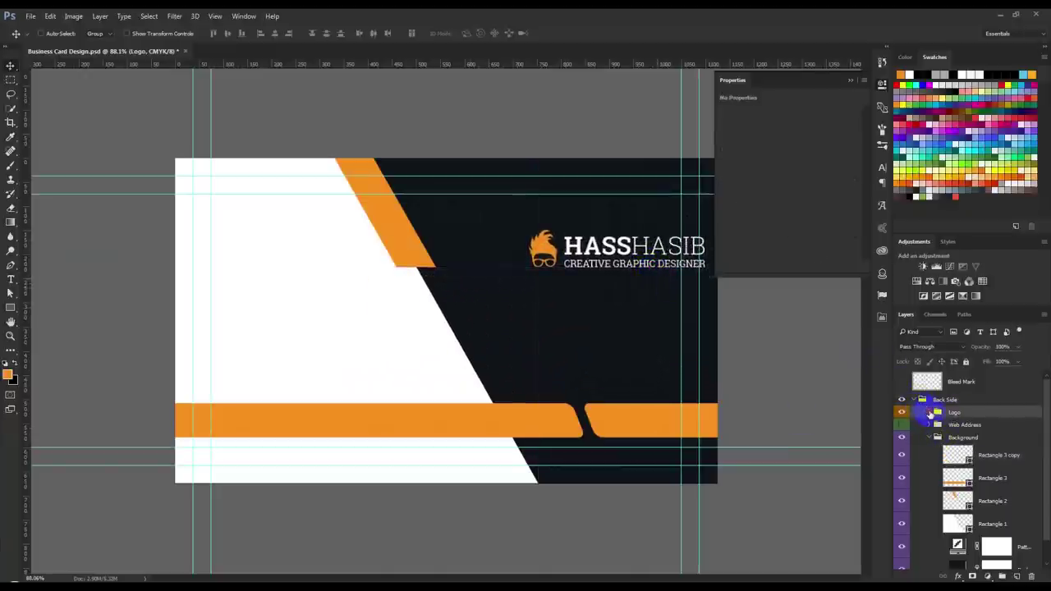
left_click(930, 412)
left_click(986, 429)
left_click(984, 476)
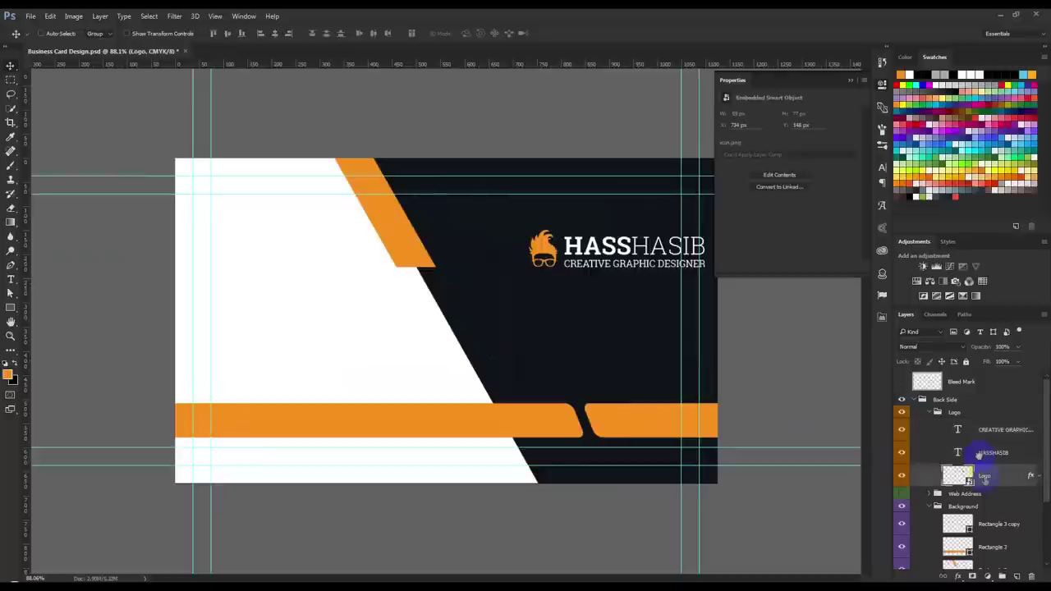
left_click_drag(984, 476, 977, 421)
left_click(988, 451)
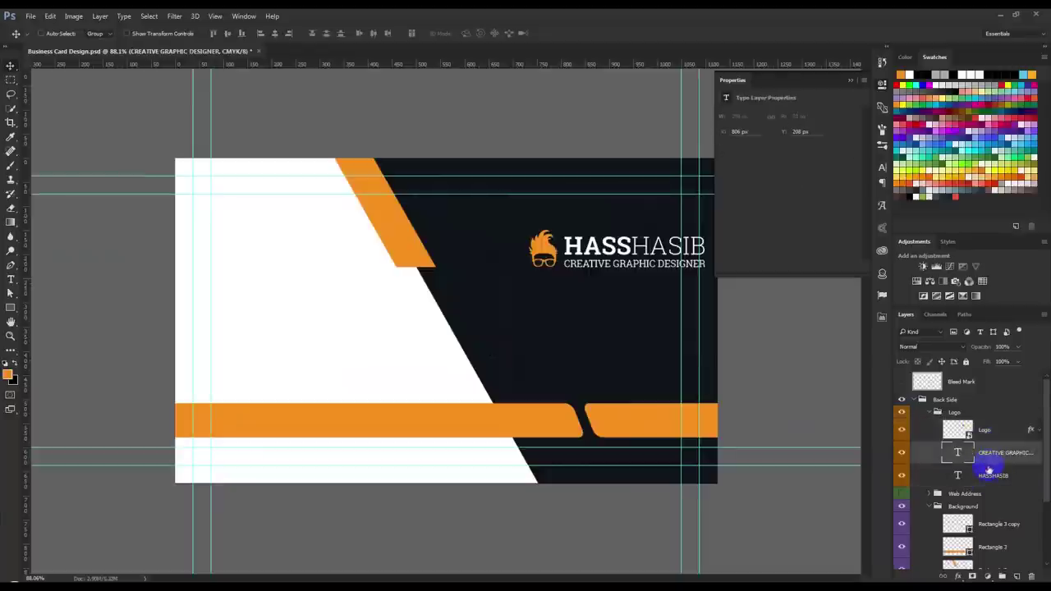
left_click(992, 475, "shift")
left_click_drag(657, 285, 611, 321)
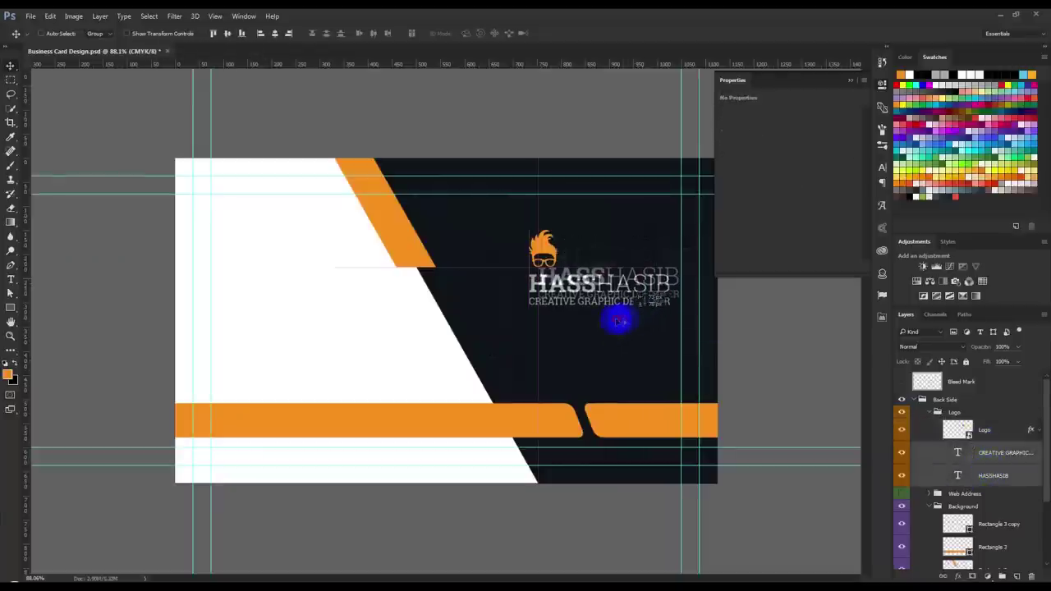
- Enlarge the logo icon and centre it horizontally above the text
left_click(986, 429)
left_click_drag(645, 292, 688, 292)
key("ctrl+t")
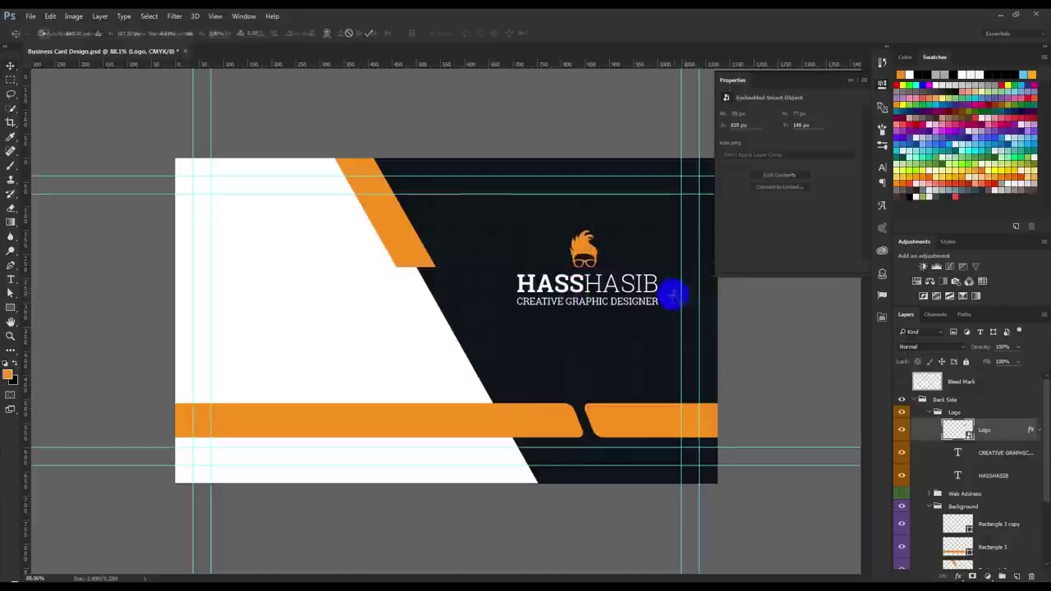
left_click_drag(605, 228, 618, 210)
left_click_drag(580, 251, 599, 237)
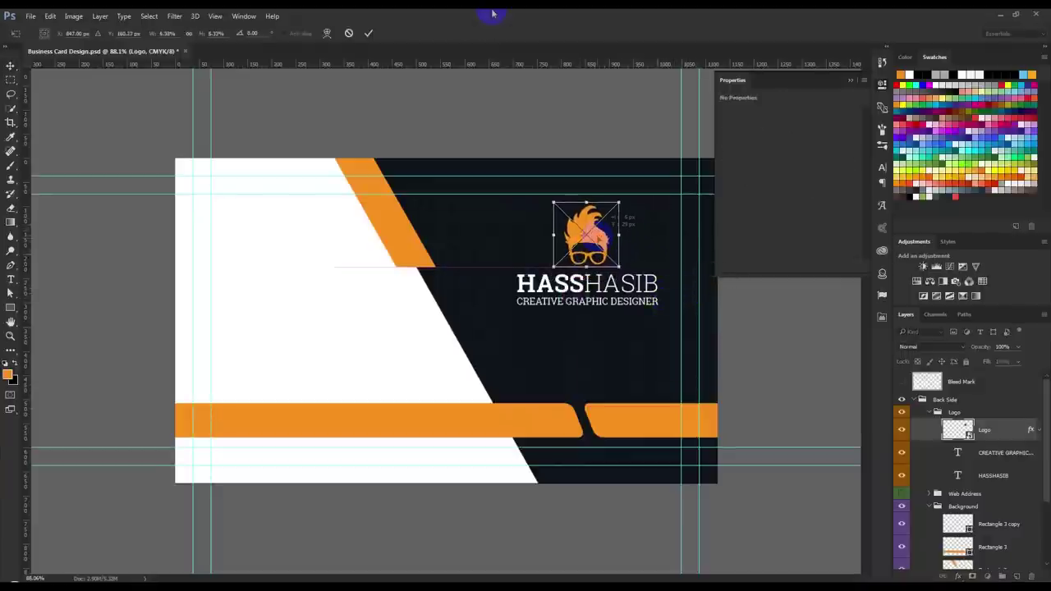
left_click(369, 33)
left_click(957, 457)
left_click(276, 33)
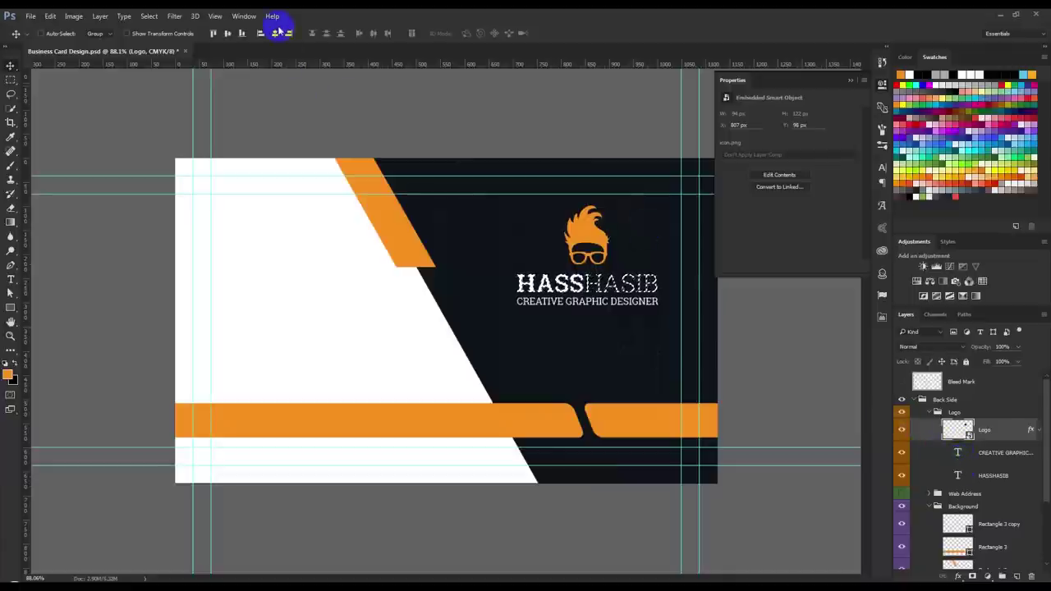
- Move the whole Logo group slightly lower on the card
left_click(934, 413)
left_click_drag(627, 264, 624, 287)
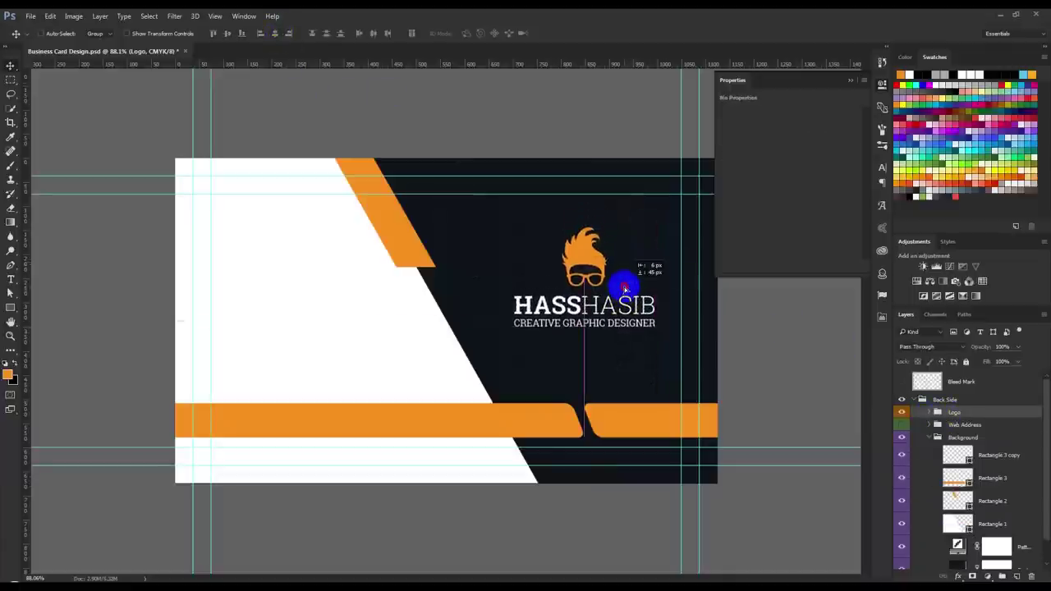
left_click_drag(624, 286, 620, 285)
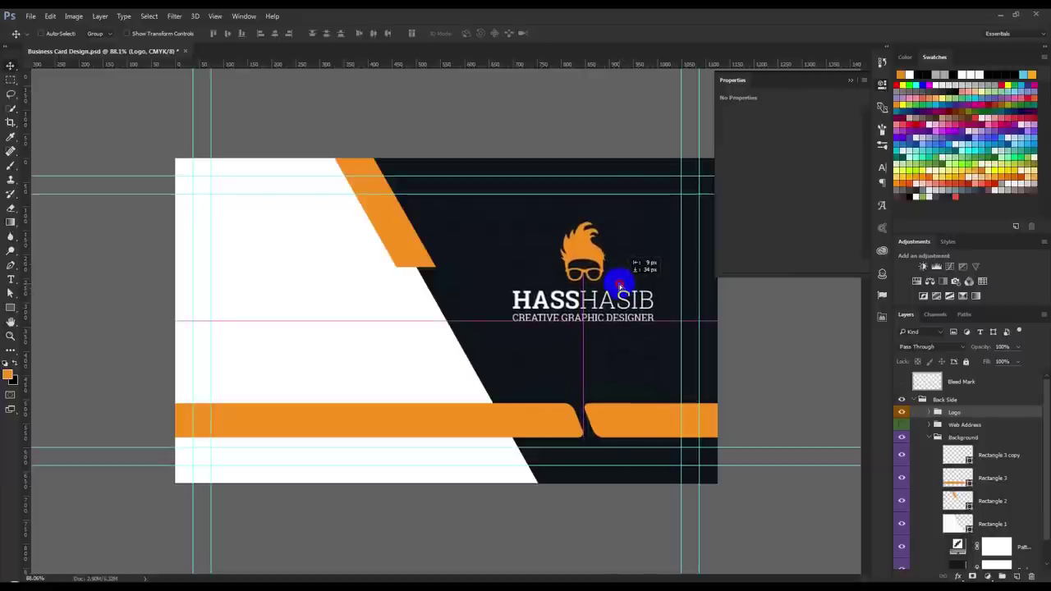
left_click_drag(620, 285, 619, 285)
left_click(932, 413)
left_click(995, 431)
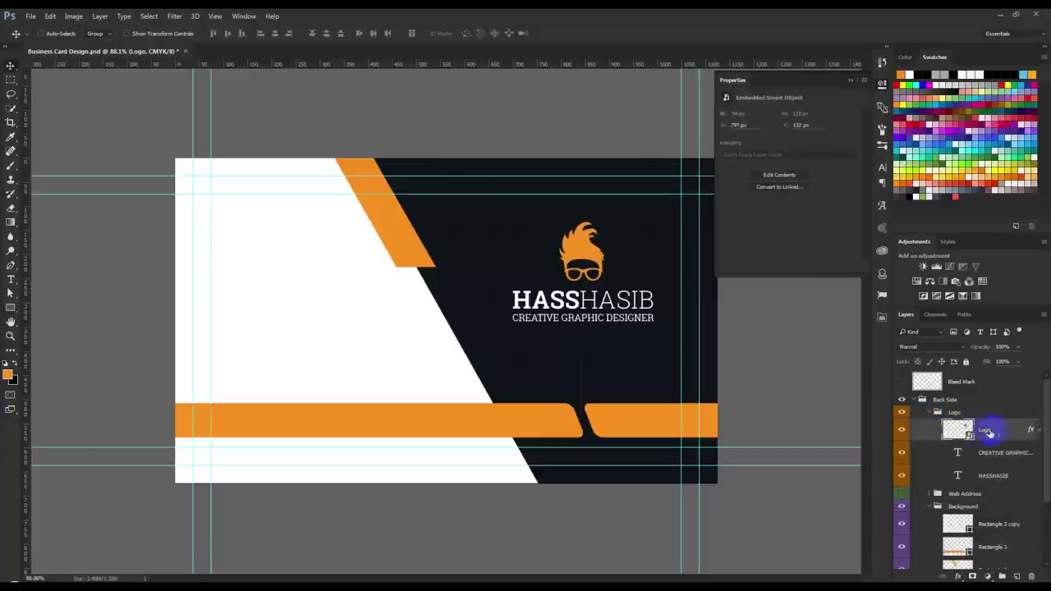
left_click(931, 413)
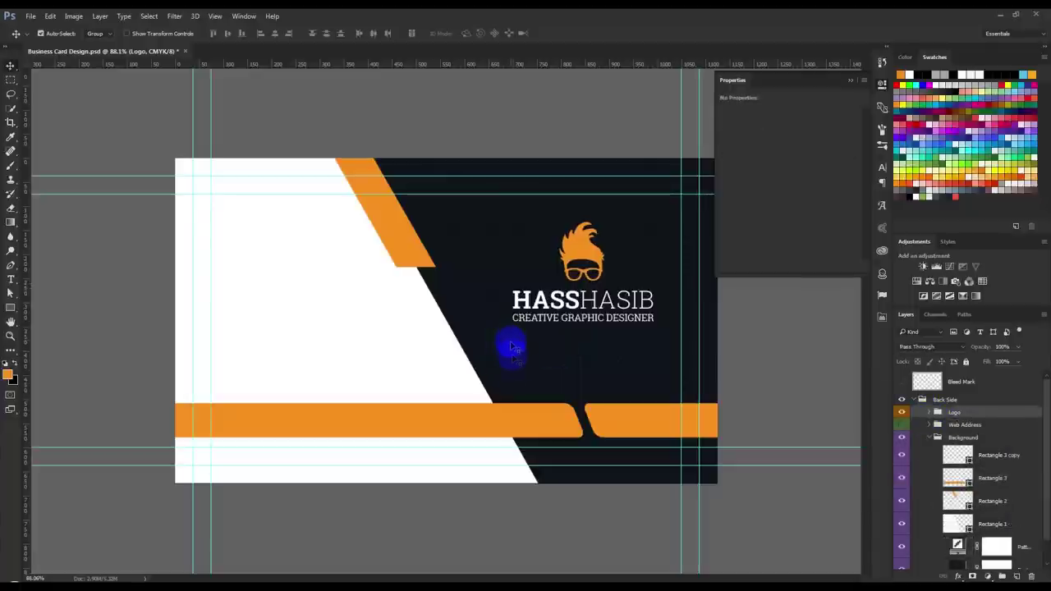
scroll(961, 460, "down", 1)
scroll(944, 452, "up", 1)
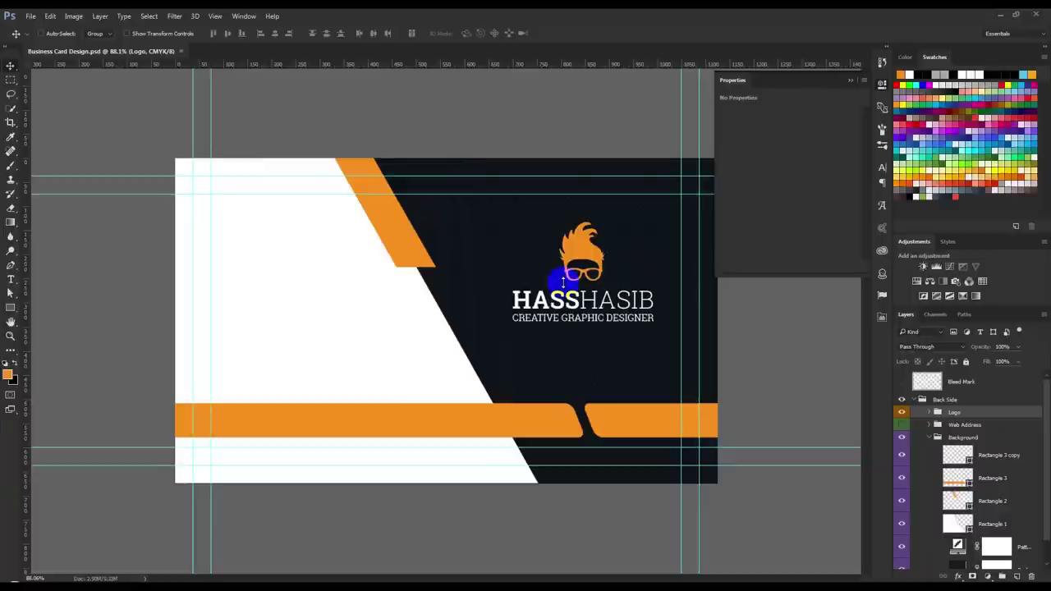
left_click(271, 247)
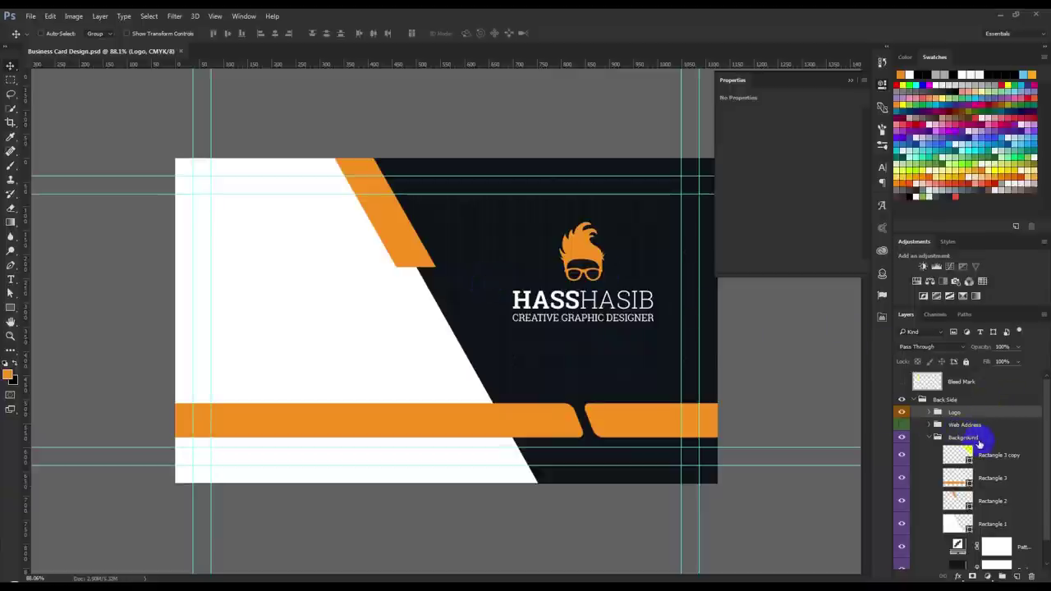
left_click(935, 425)
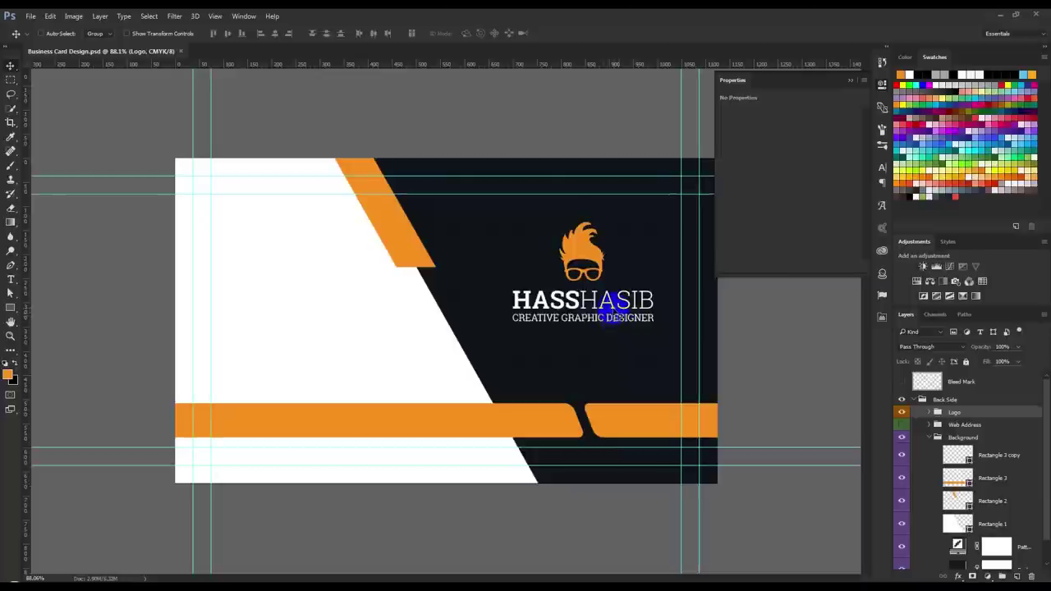
left_click(934, 435)
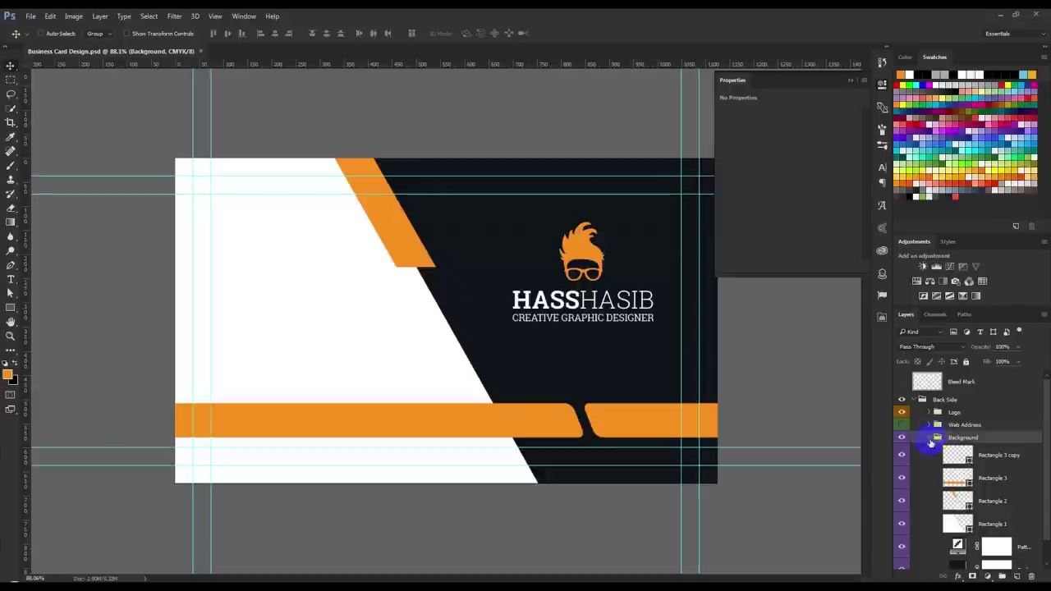
- Show the Web Address group and move it to the orange bar's left end
left_click(926, 438)
left_click(957, 425)
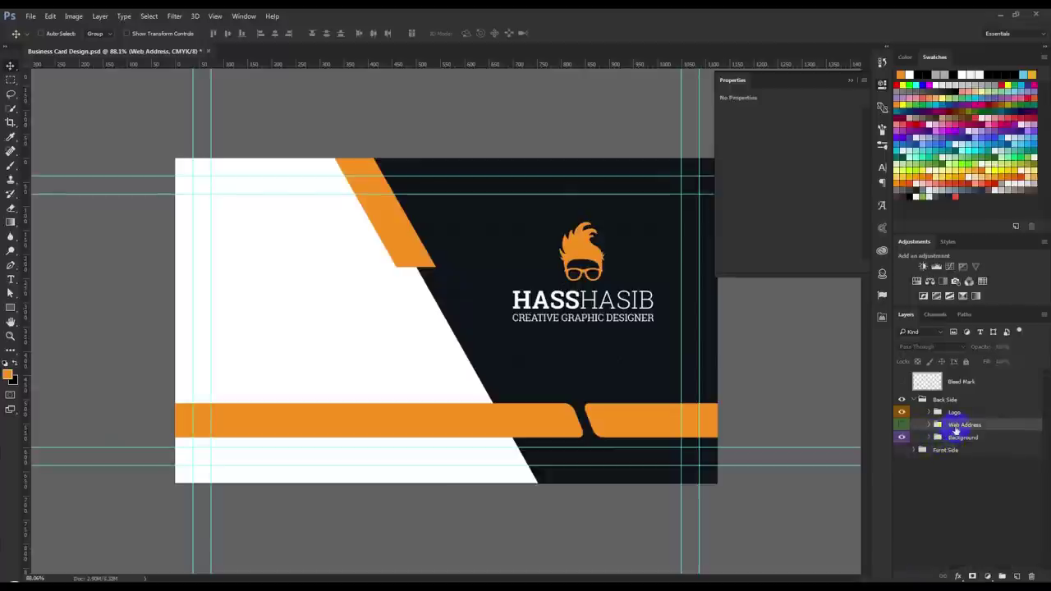
left_click(902, 424)
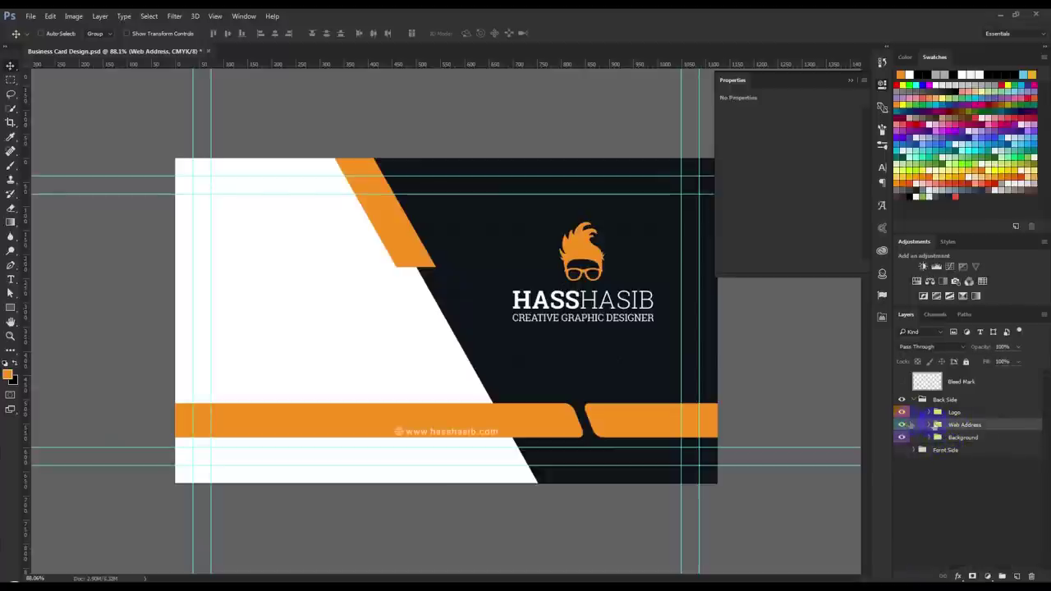
left_click_drag(499, 430, 321, 420)
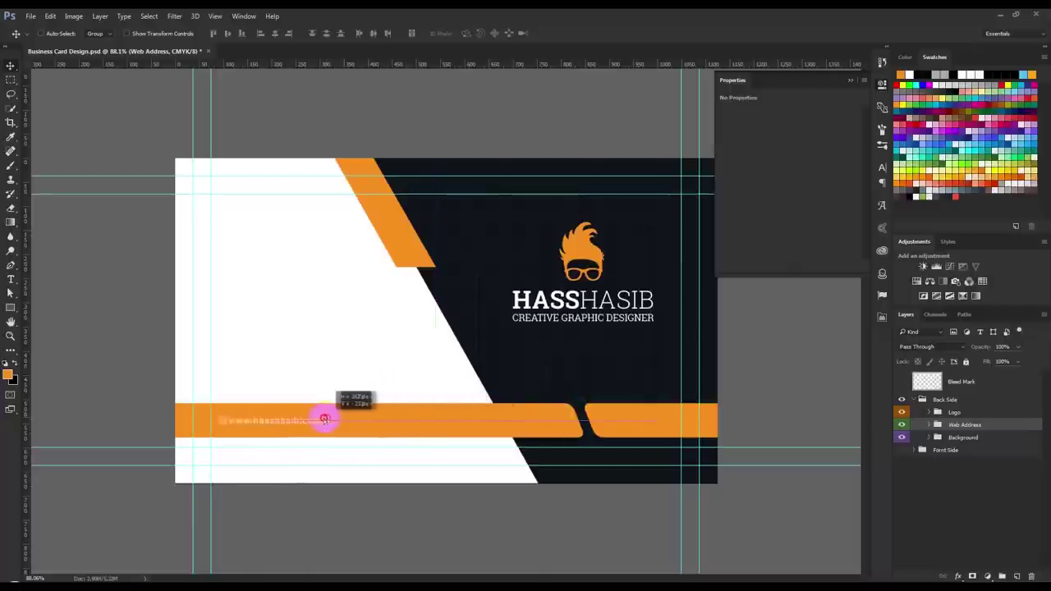
left_click_drag(321, 420, 322, 420)
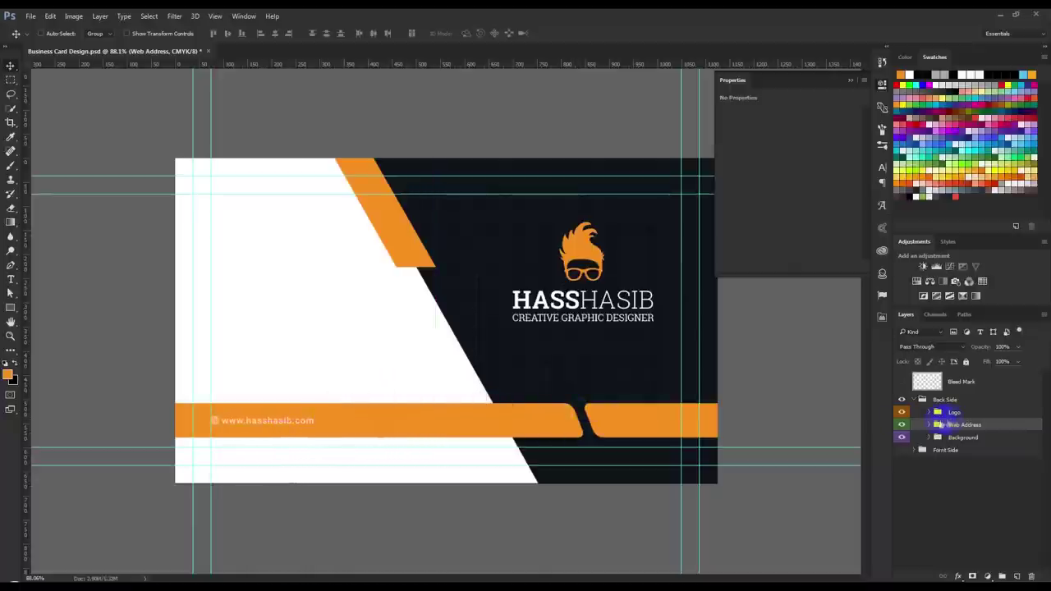
left_click(929, 424)
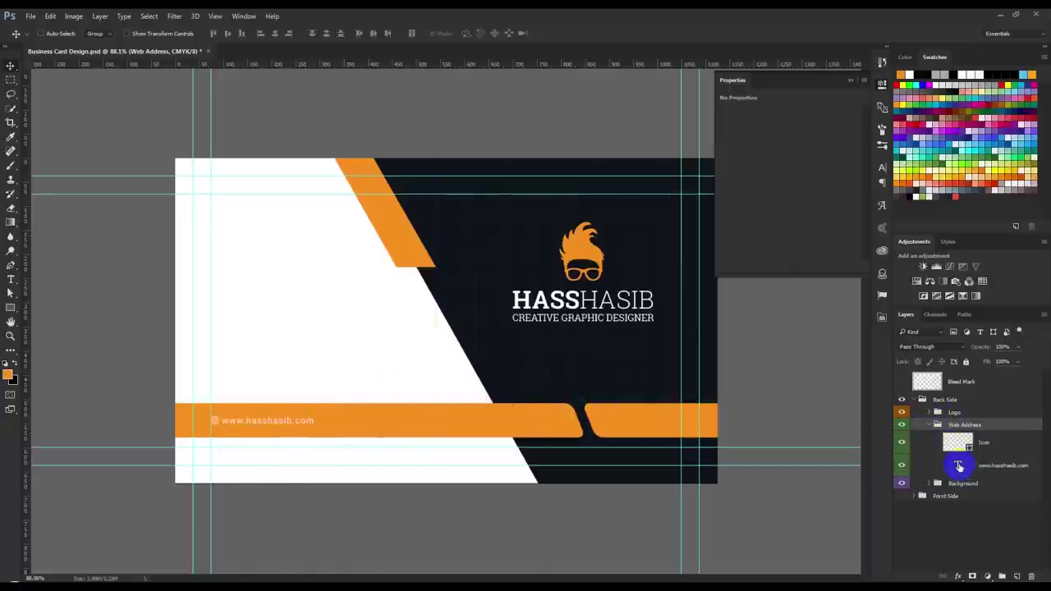
- Replace the web address text with the street address line
double_click(958, 466)
left_click(327, 439)
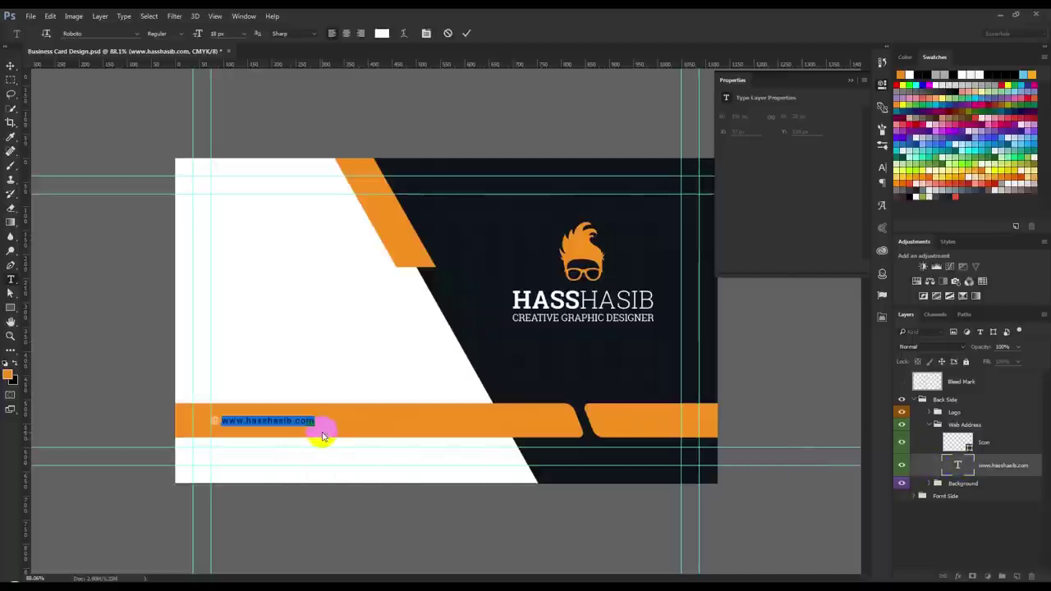
key("BackSpace")
type("Str")
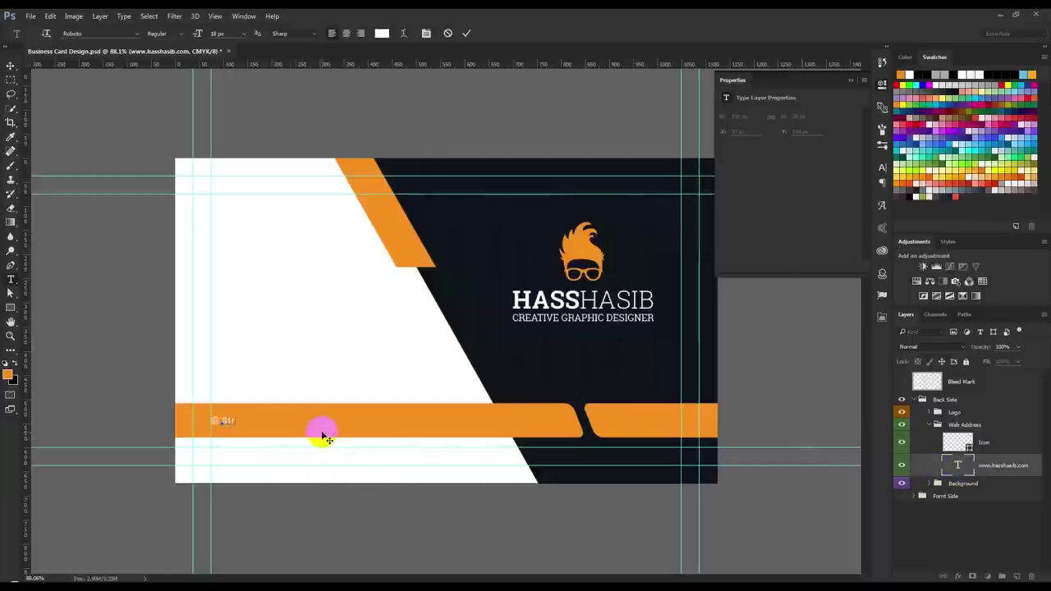
type("eet")
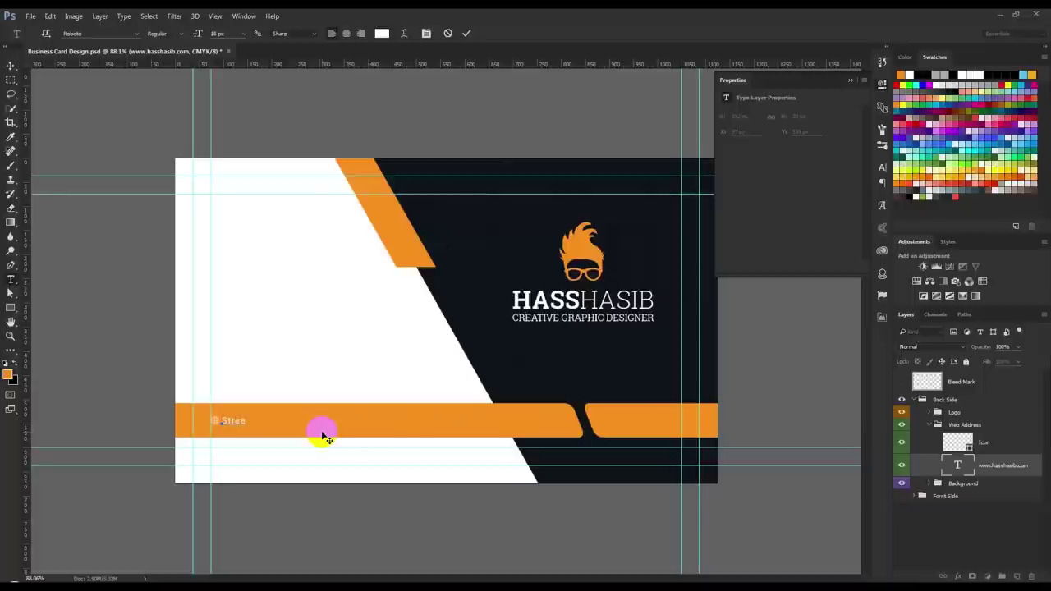
type(" Addre")
type("ss. Chanc")
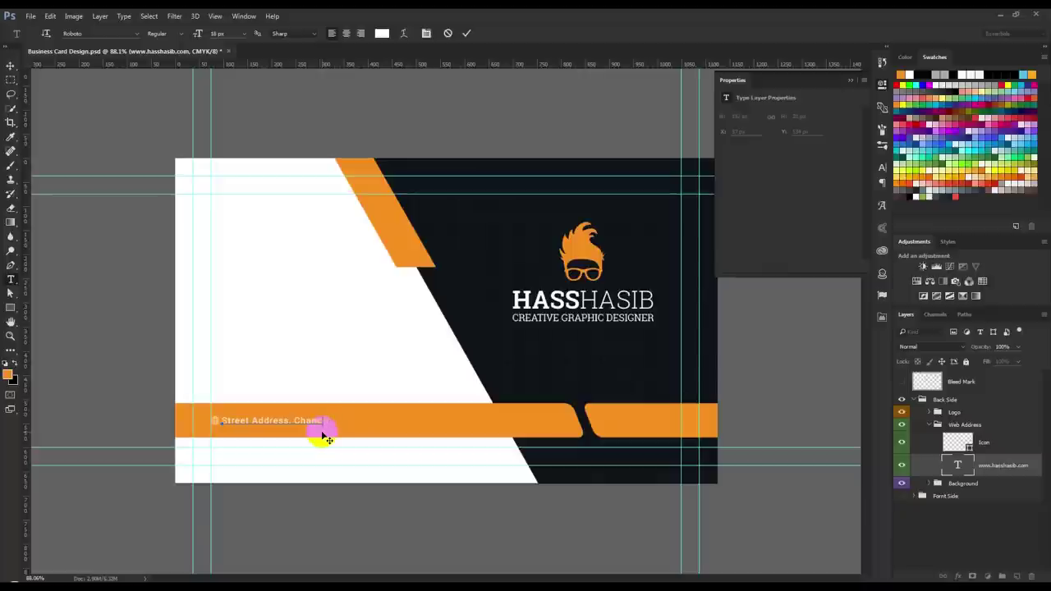
type("g")
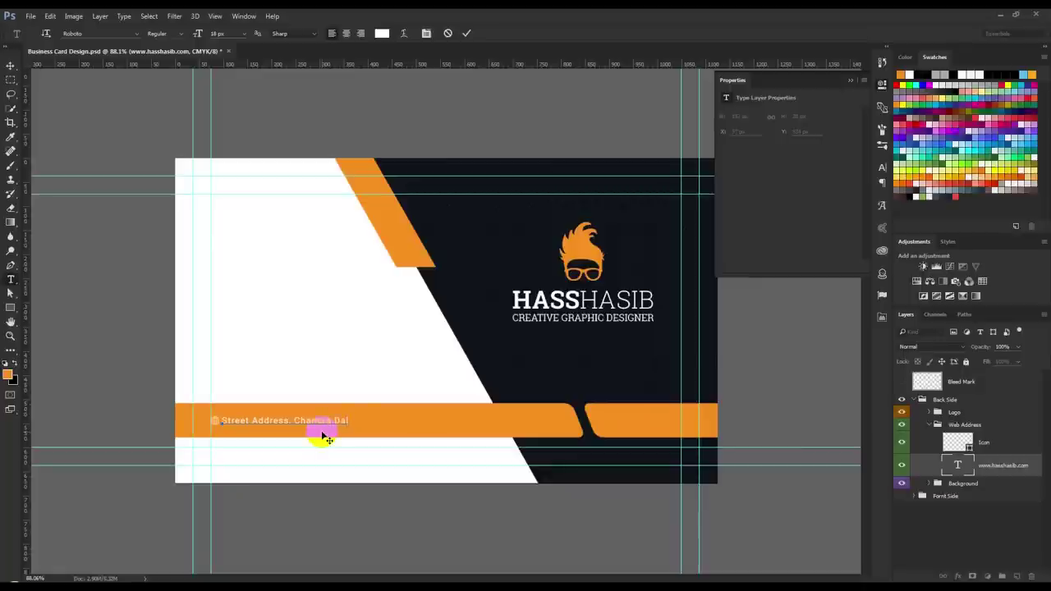
type("ll. Jessore")
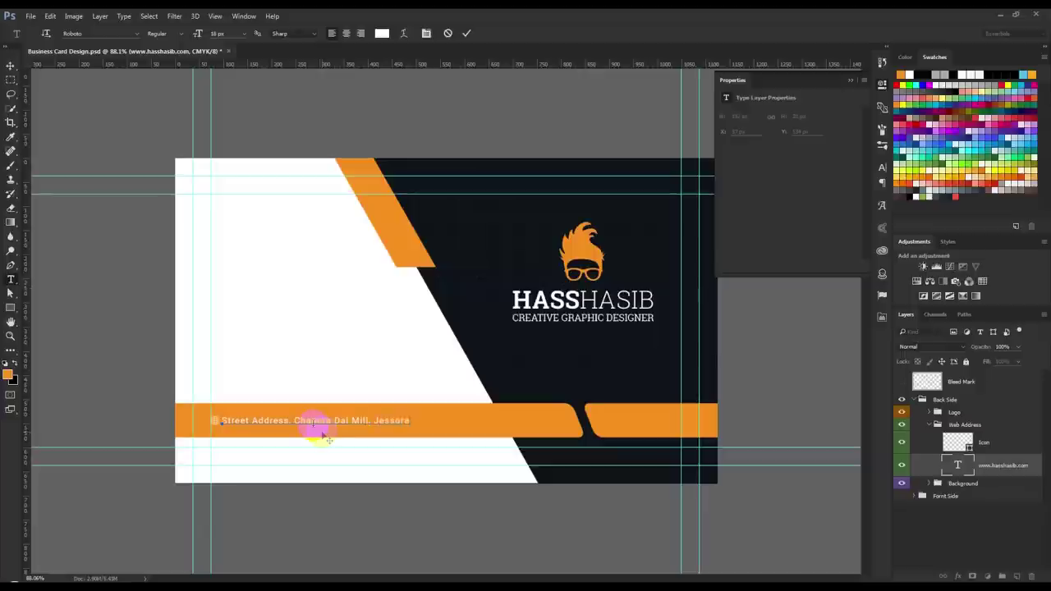
- Set the address line's tracking to -50 and its font size to 20 px
key("ctrl+a")
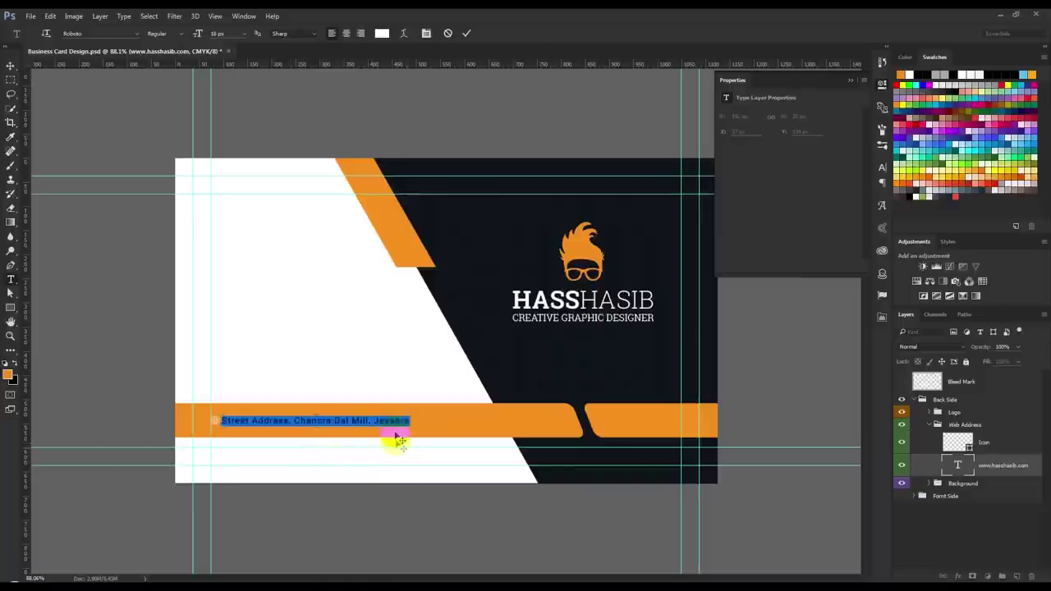
left_click(883, 171)
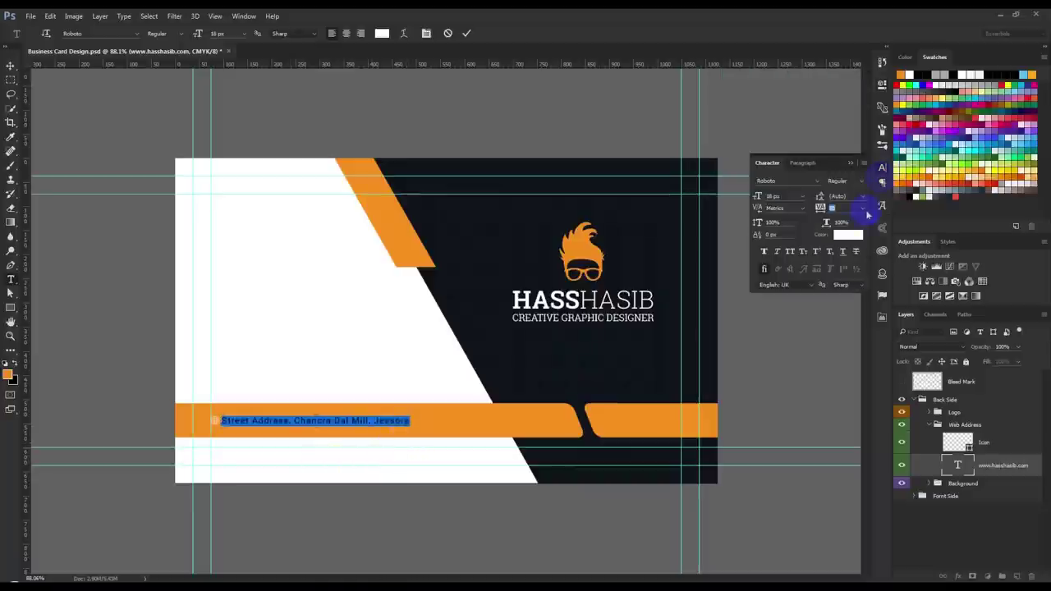
type("-50")
key("Return")
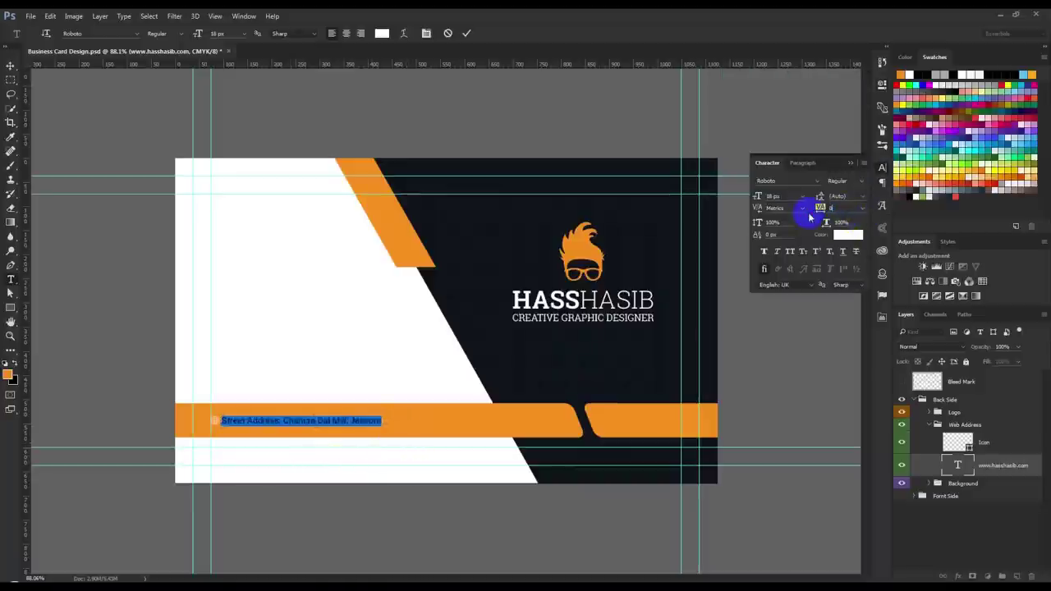
left_click(852, 166)
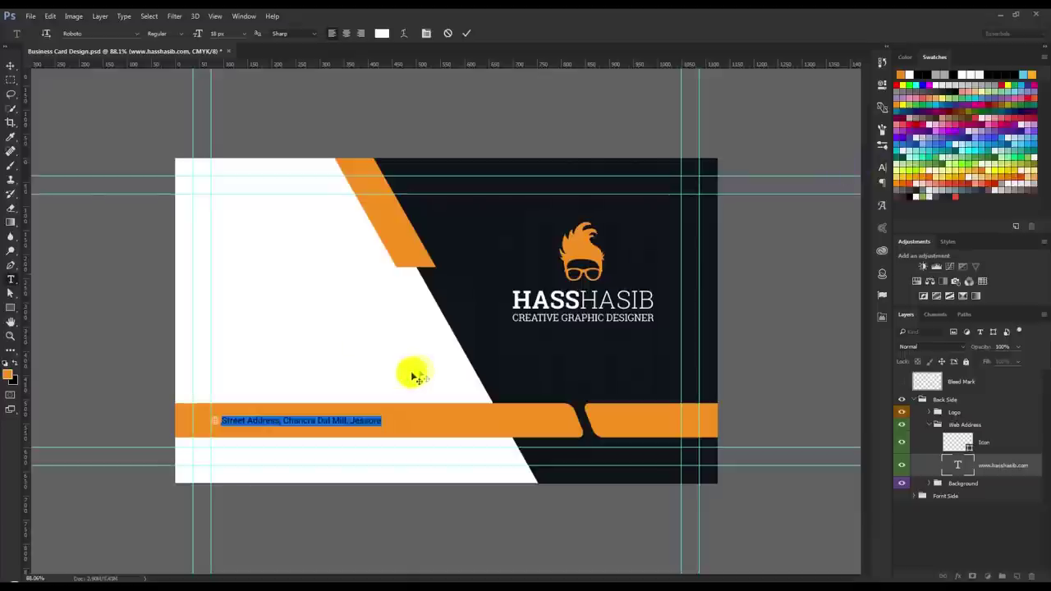
left_click(247, 34)
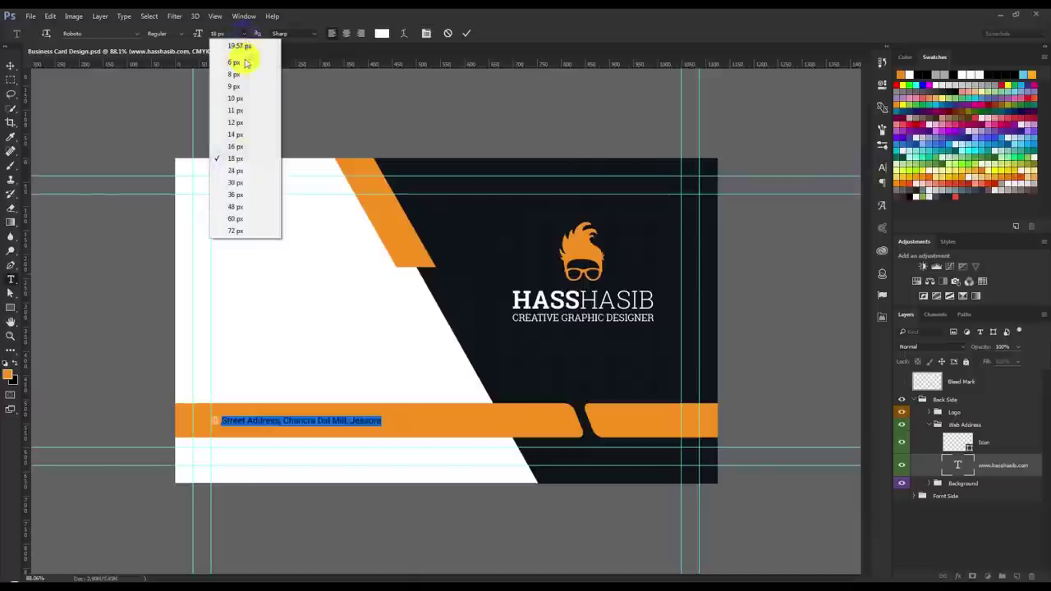
left_click(234, 33)
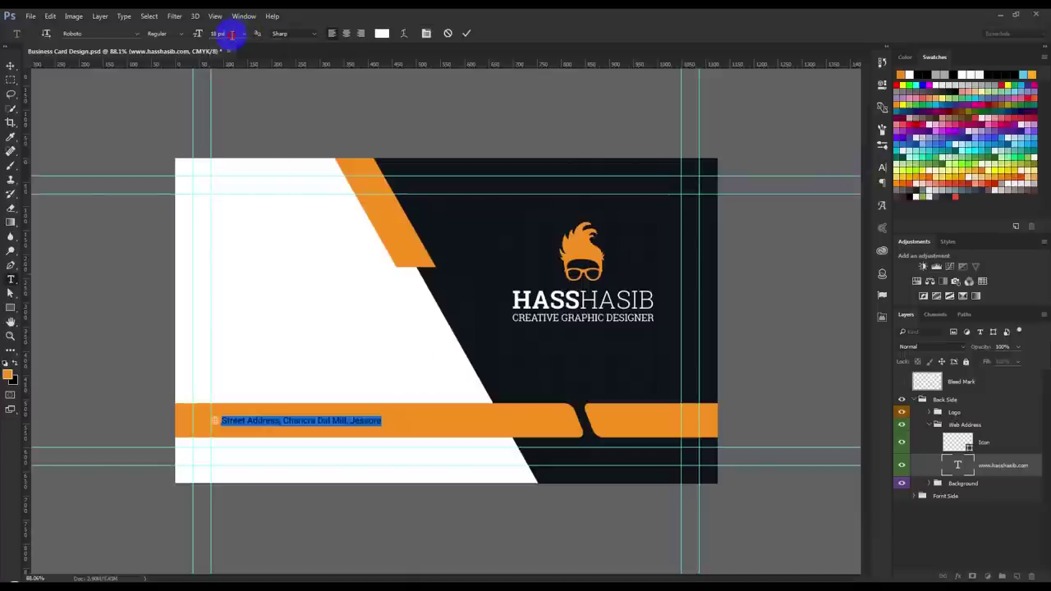
type("20")
key("Return")
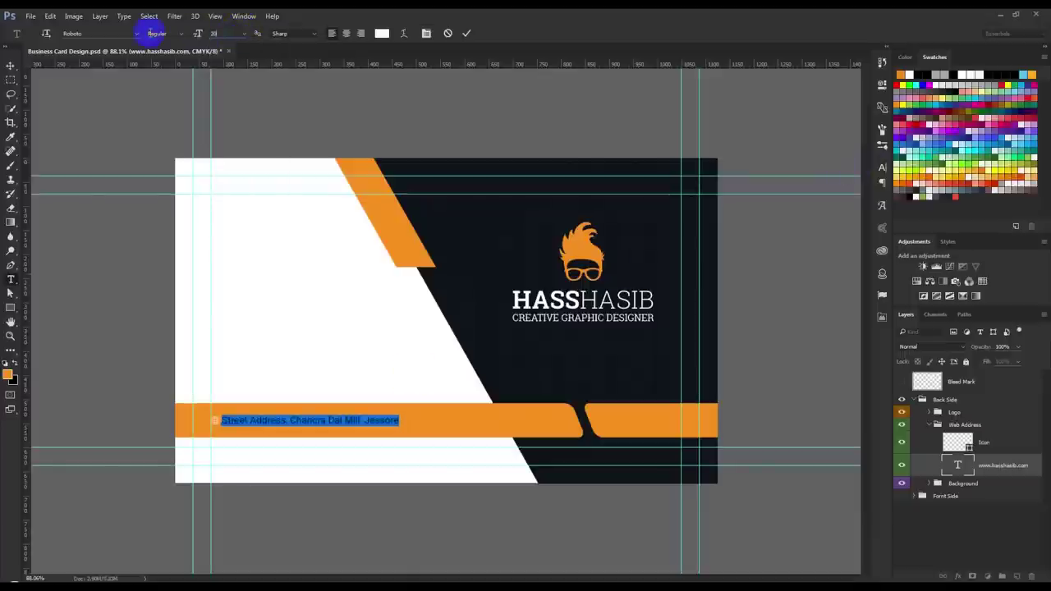
left_click(467, 37)
- Nudge the street address text slightly right on the orange bar
key("v")
left_click_drag(371, 375, 396, 377)
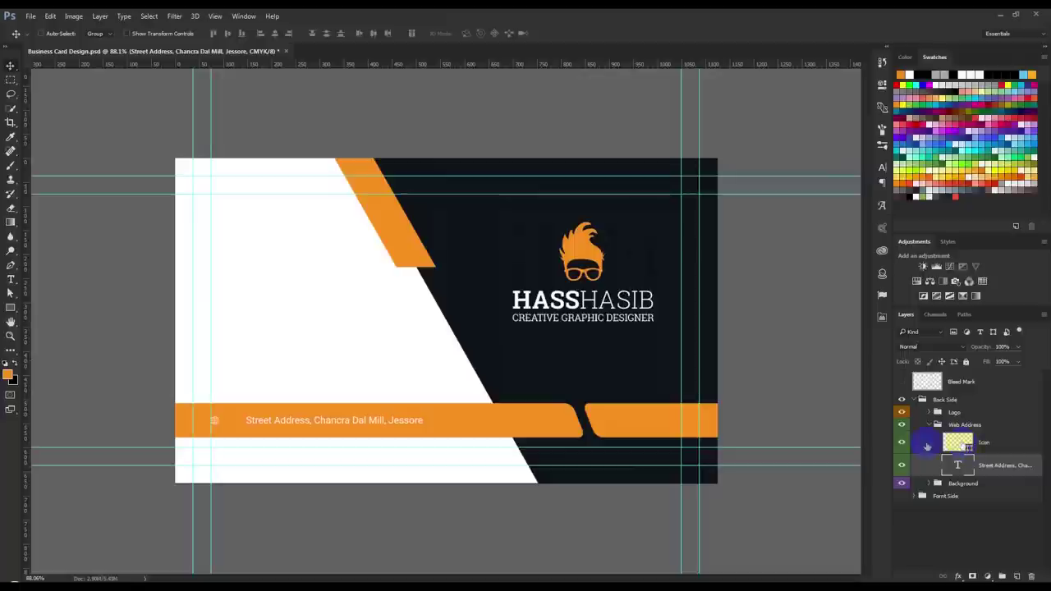
left_click(936, 483)
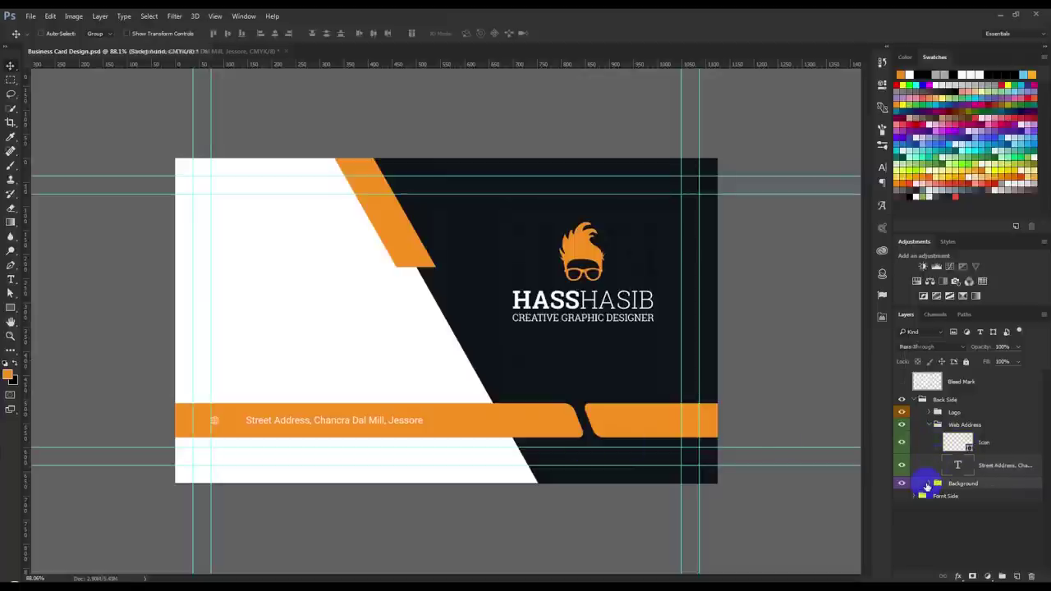
left_click(929, 484)
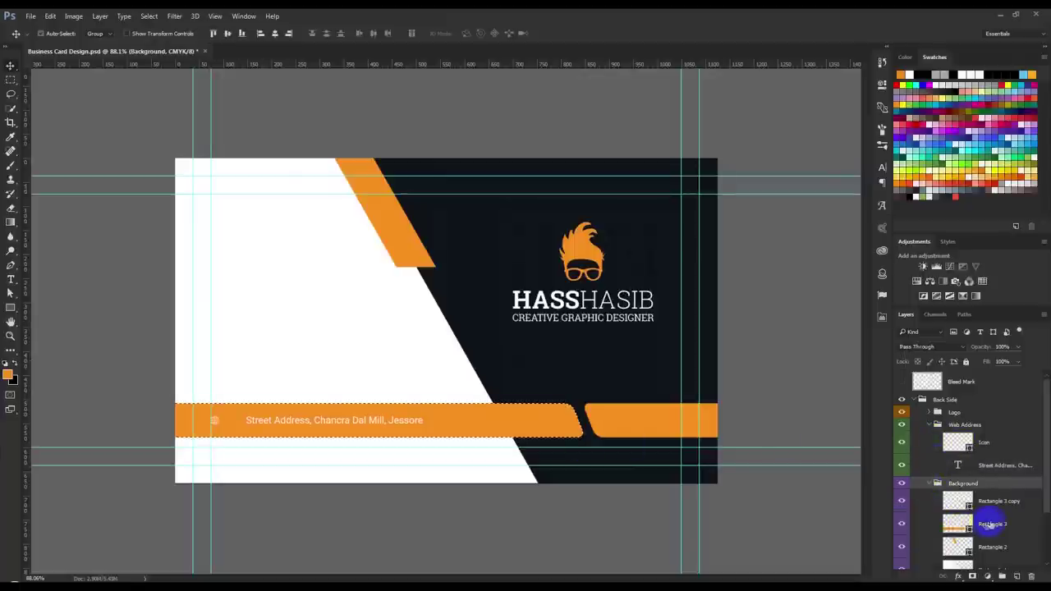
- Clear the selection and delete the address Icon layer
left_click(958, 524, "ctrl")
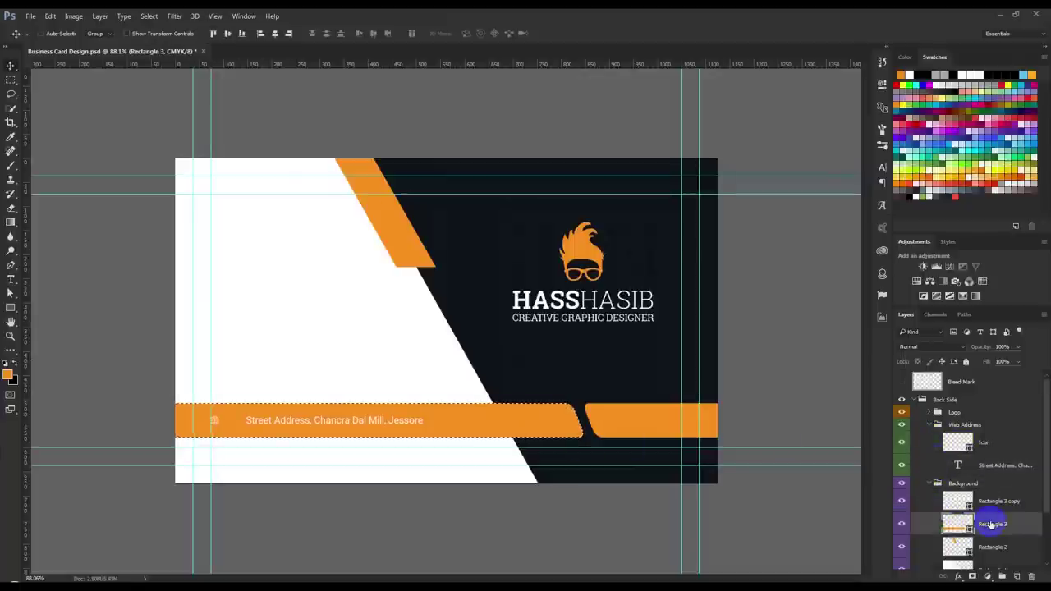
left_click(1002, 465)
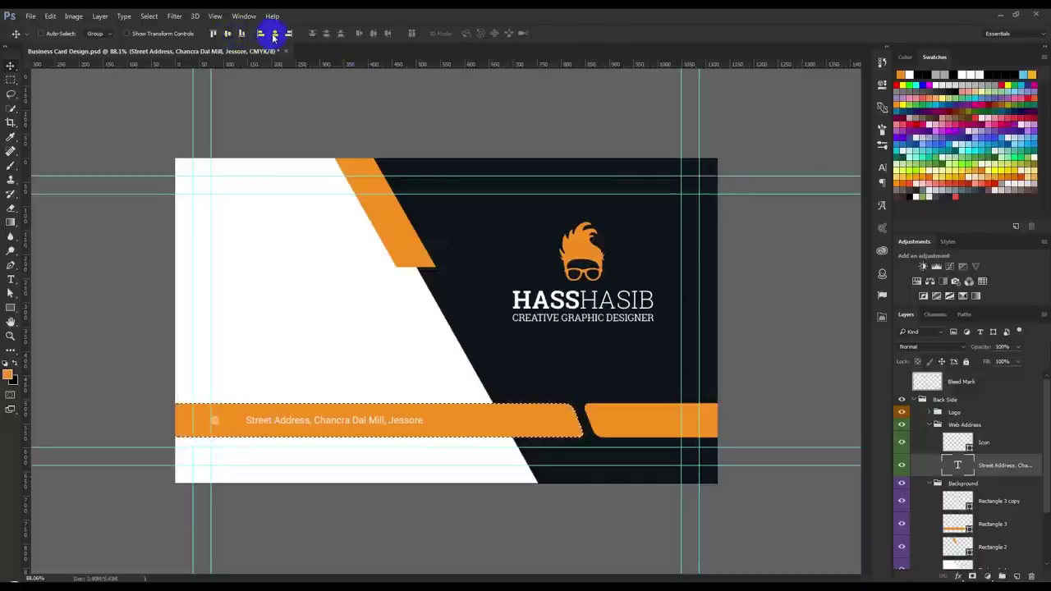
key("ctrl+d")
left_click(982, 449)
key("Delete")
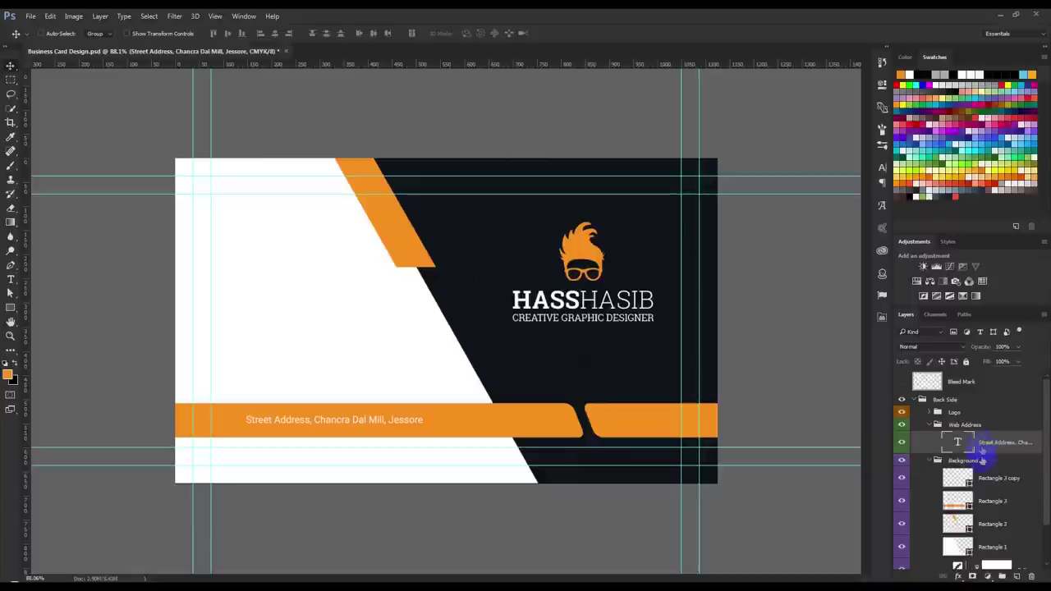
- Move Rectangle 3 and Rectangle 3 copy into the Web Address group and merge them
left_click_drag(990, 501, 977, 450)
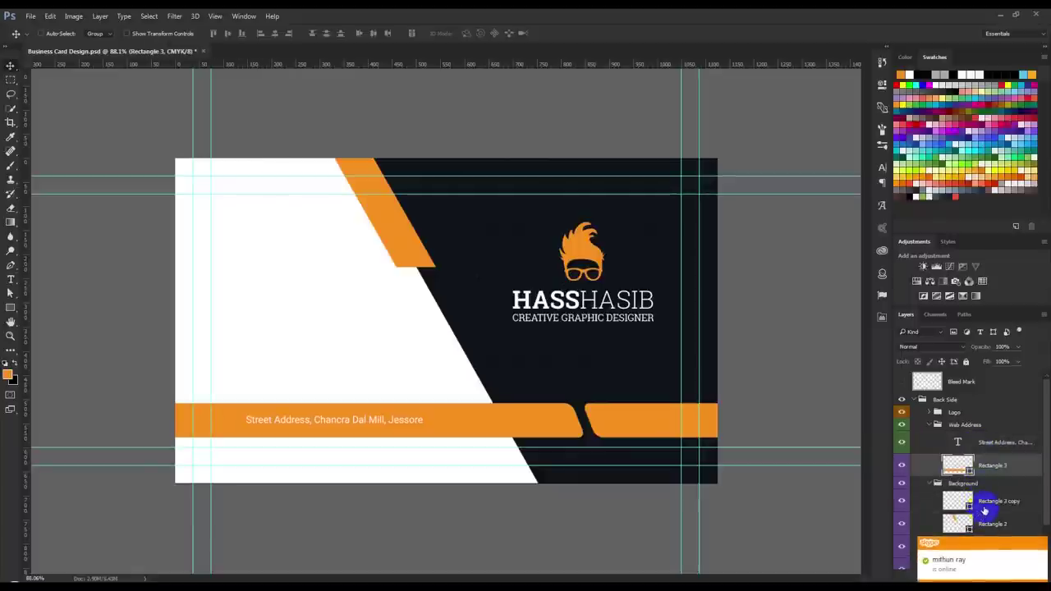
scroll(992, 515, "down", 2)
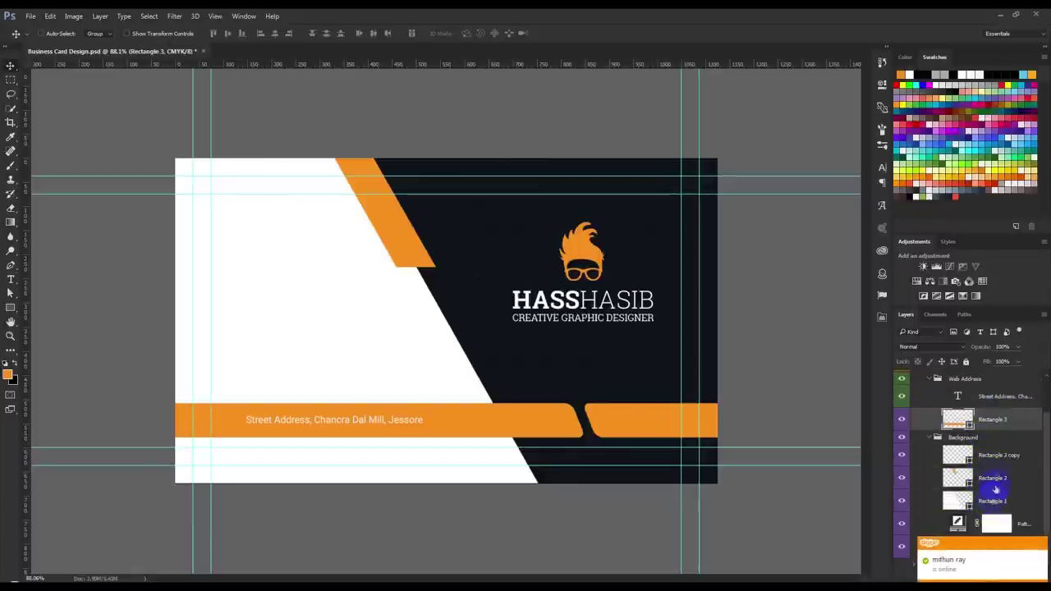
left_click(989, 457)
left_click_drag(990, 457, 1006, 410)
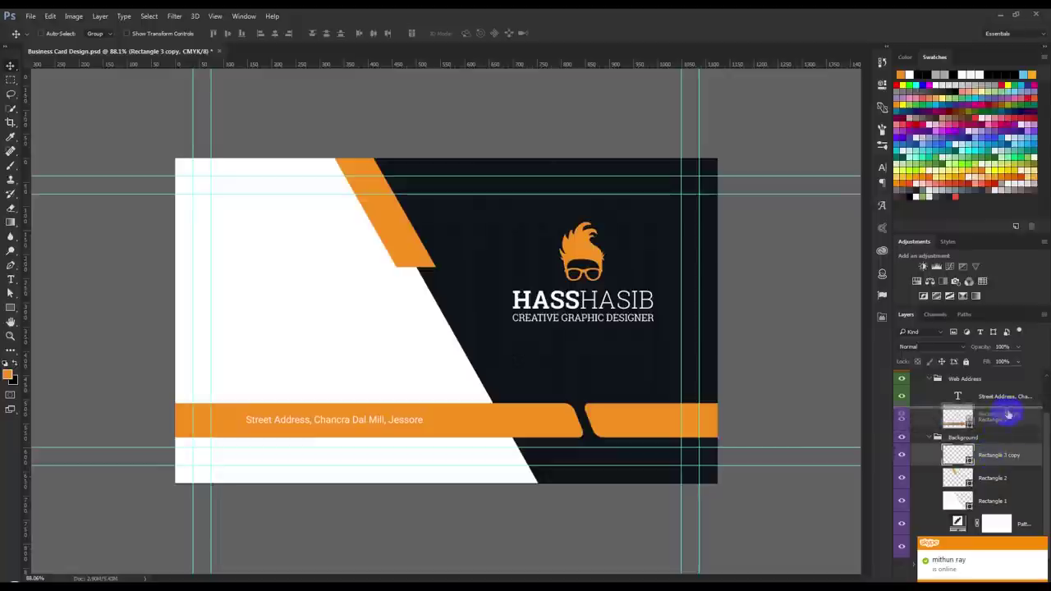
left_click(1000, 444, "shift")
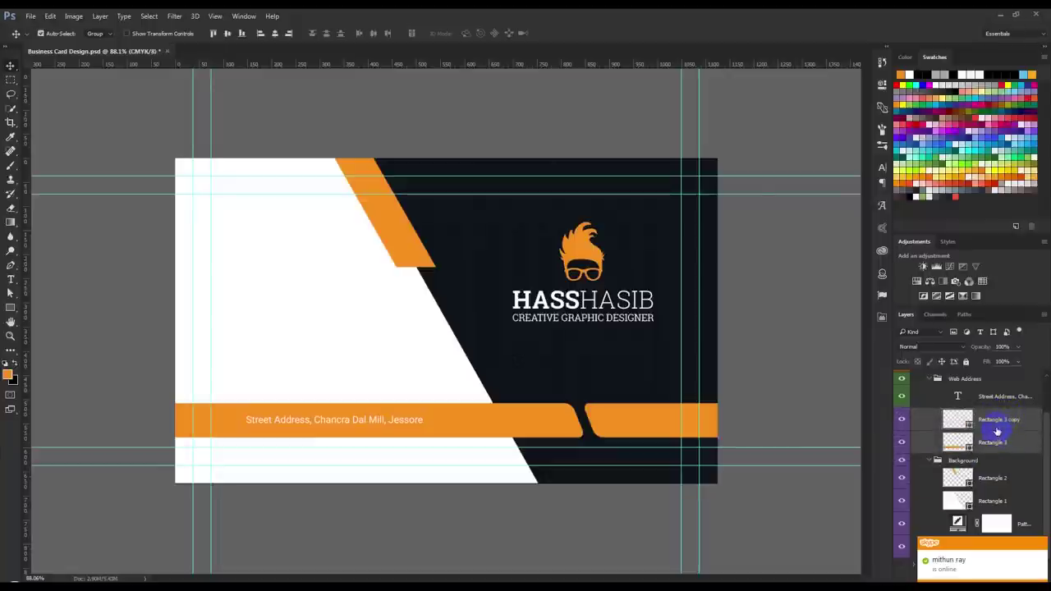
key("ctrl+e")
- Try dark, white and navy fills on the merged bar, then cancel to keep it orange
double_click(958, 442)
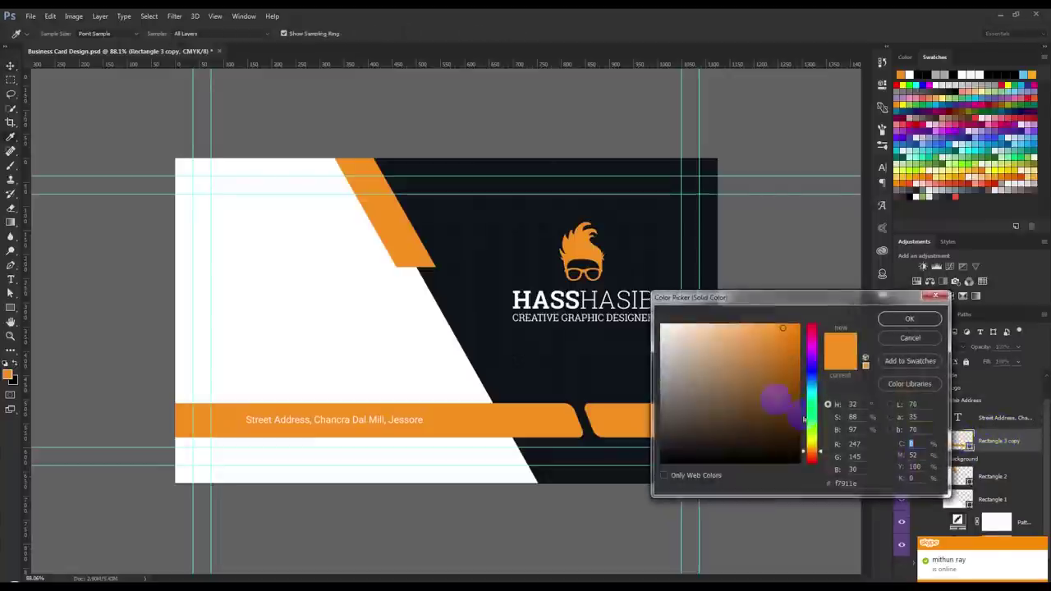
left_click(480, 378)
left_click(407, 349)
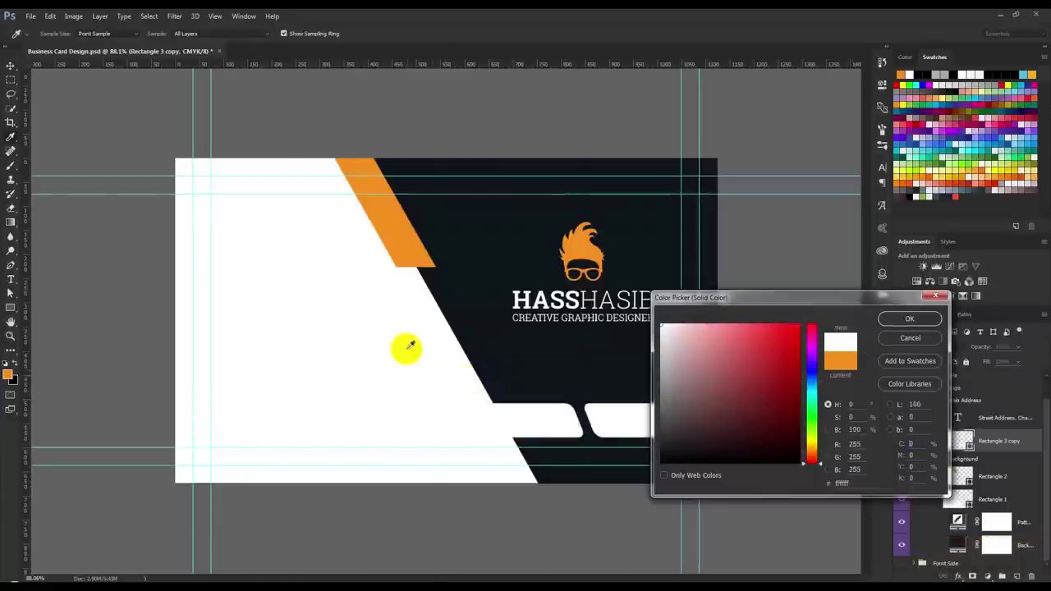
left_click_drag(779, 452, 797, 459)
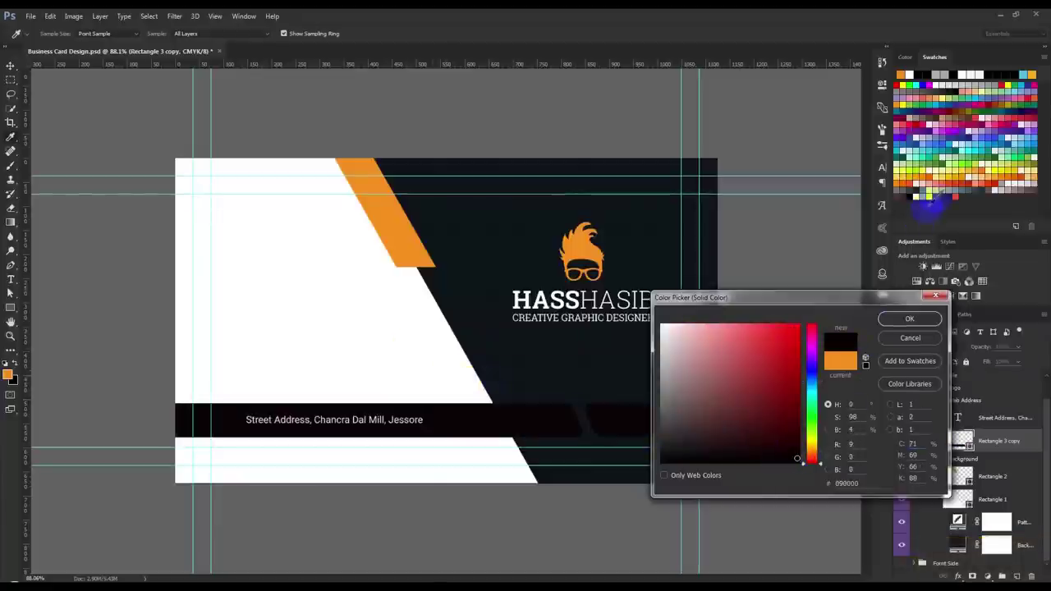
left_click(942, 195)
left_click(911, 340)
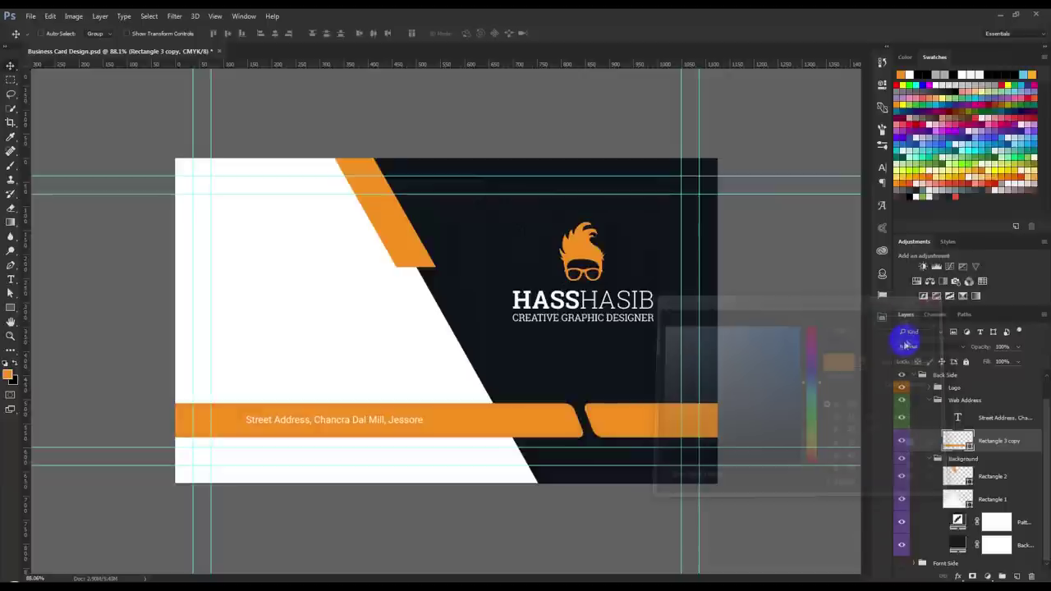
- Rename the merged bar layer to 'Shape'
left_click(928, 460)
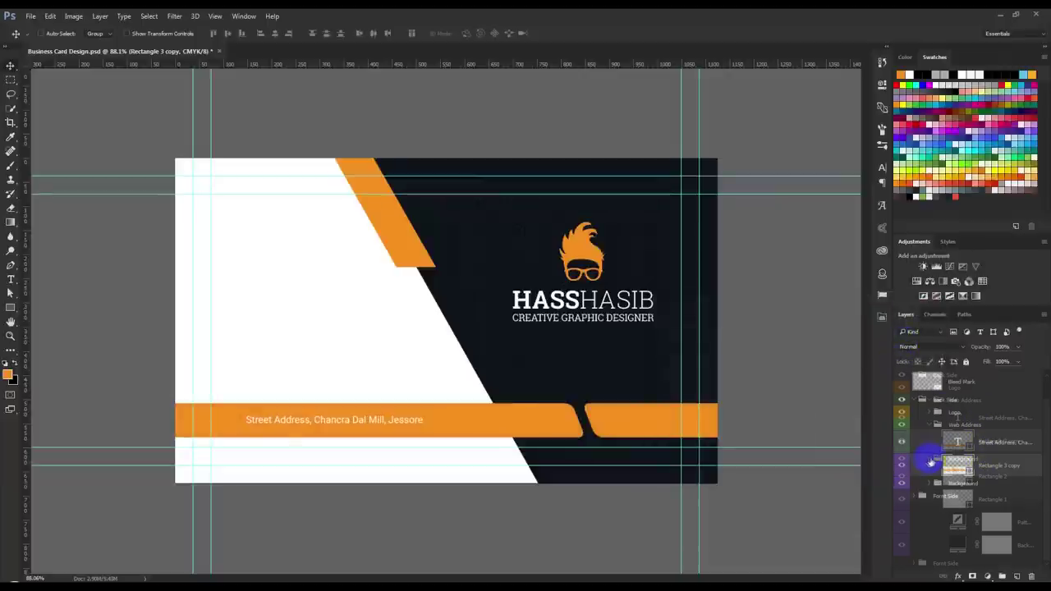
left_click(1016, 444)
double_click(1001, 465)
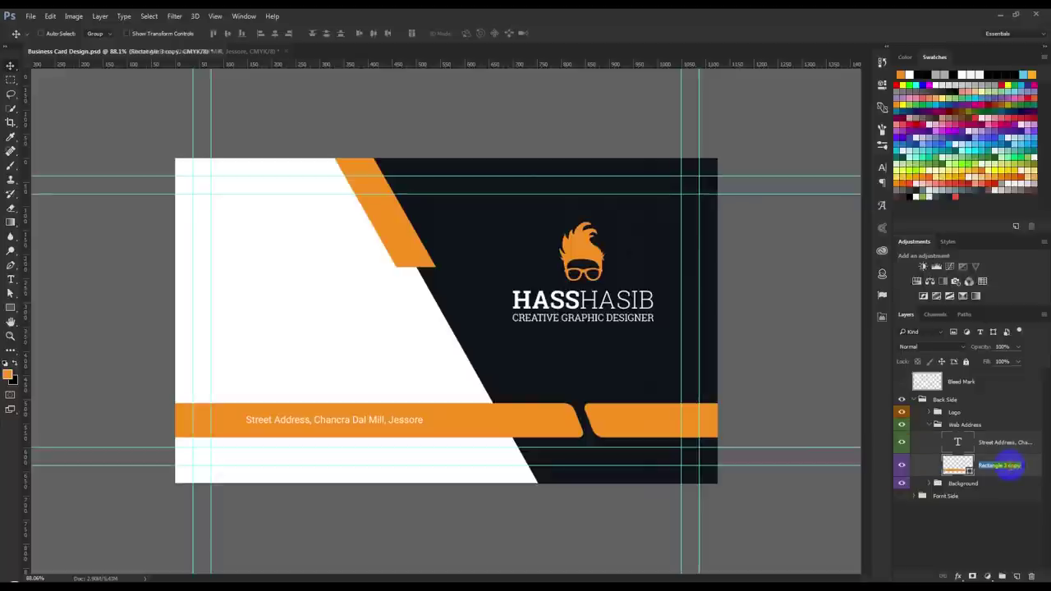
type("St")
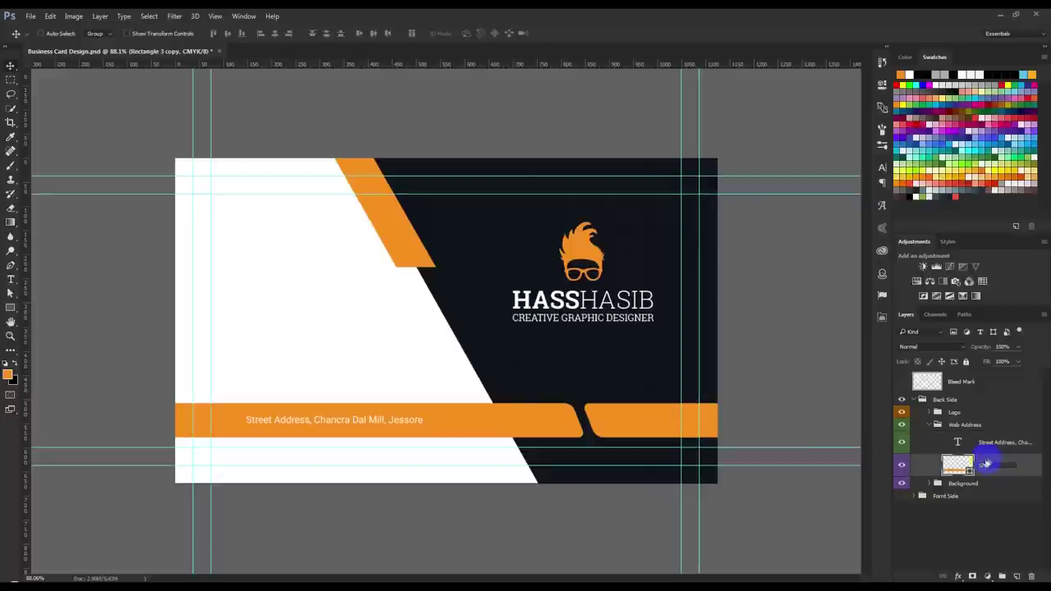
key("Return")
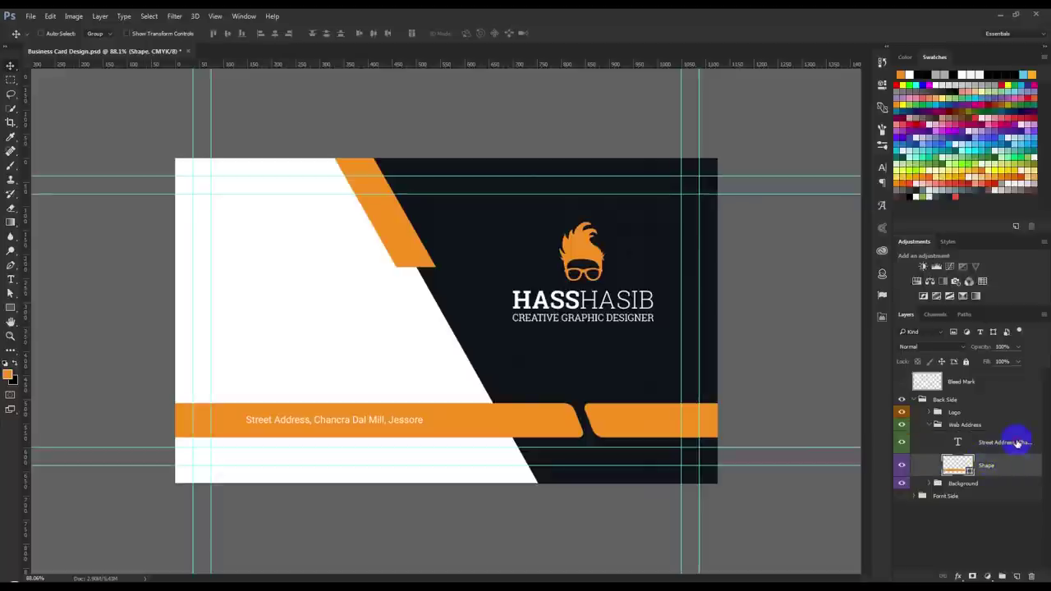
- Draw a trial rounded rectangle with a 10 px radius at the bar's left end, then undo it
scroll(350, 446, "up", 5)
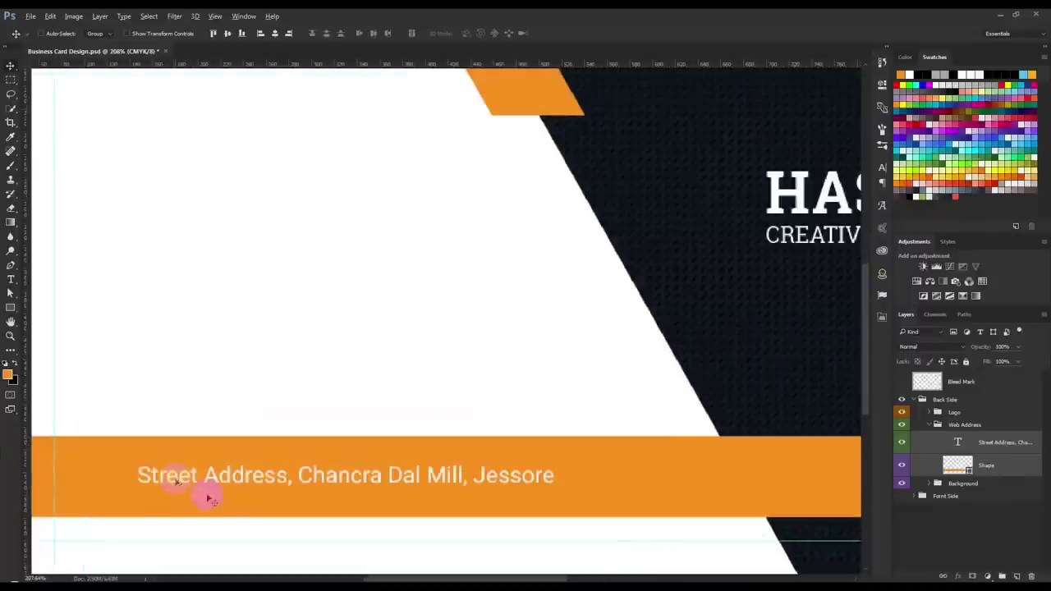
scroll(348, 449, "up", 3)
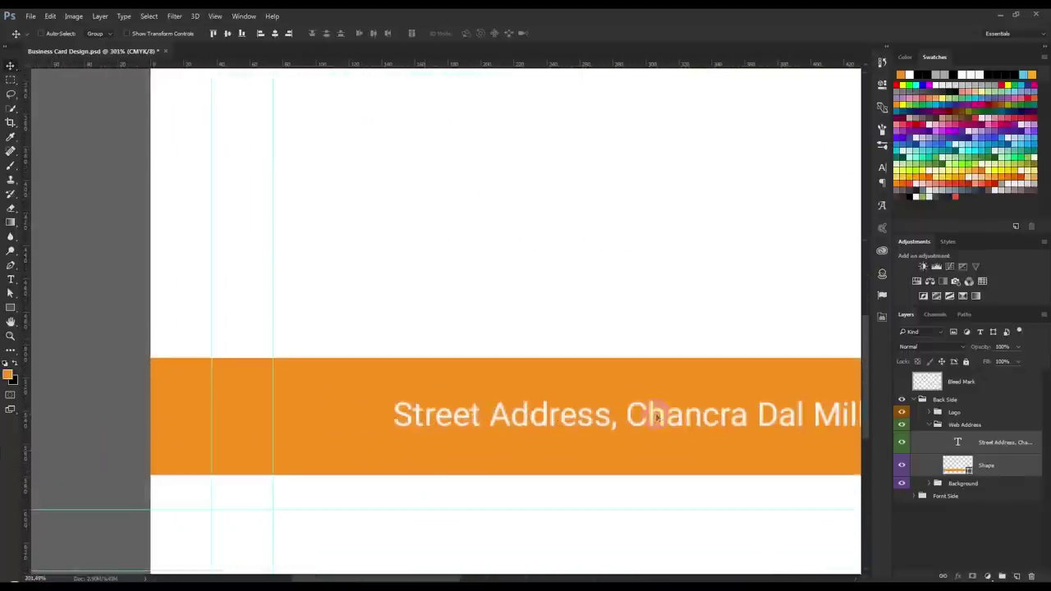
scroll(415, 463, "up", 1)
scroll(418, 459, "up", 1)
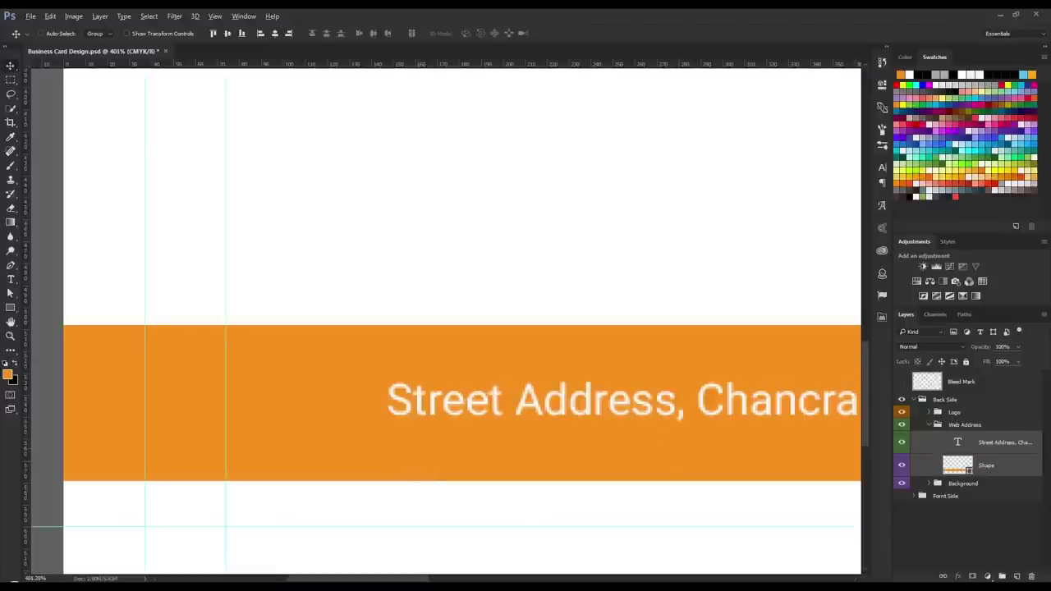
left_click(11, 309)
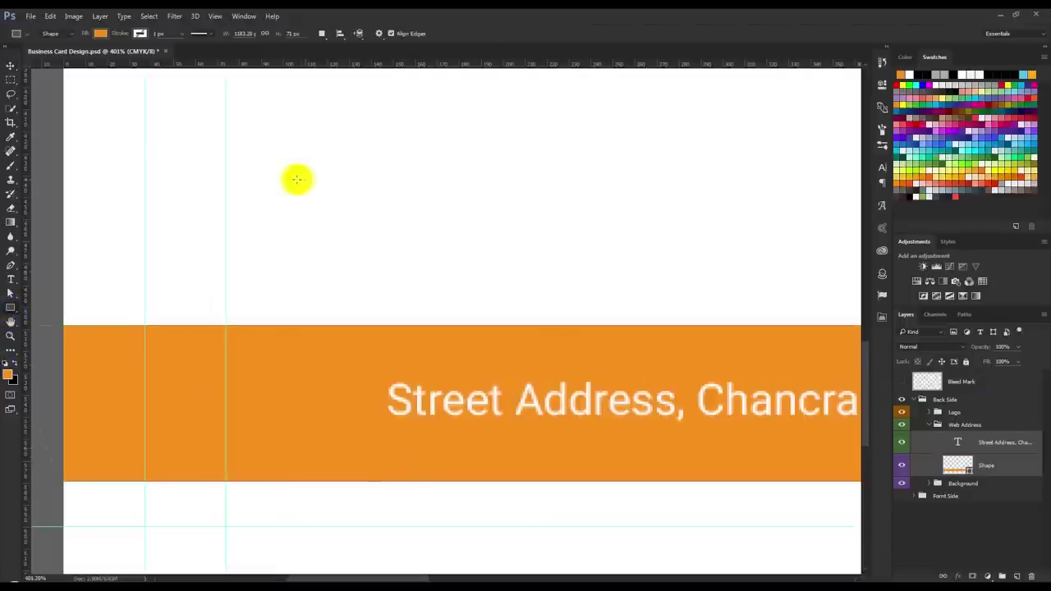
left_click_drag(11, 310, 49, 317)
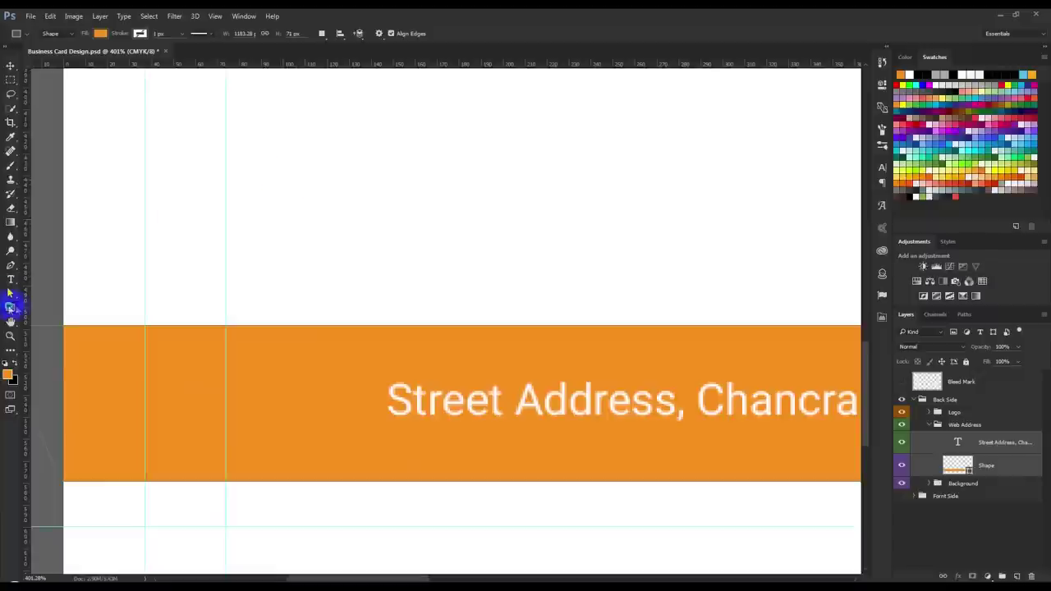
left_click(424, 39)
type("10")
left_click_drag(293, 213, 352, 300)
key("ctrl+z")
- Draw another trial rounded rectangle with 5 px corners, then undo it
left_click(418, 32)
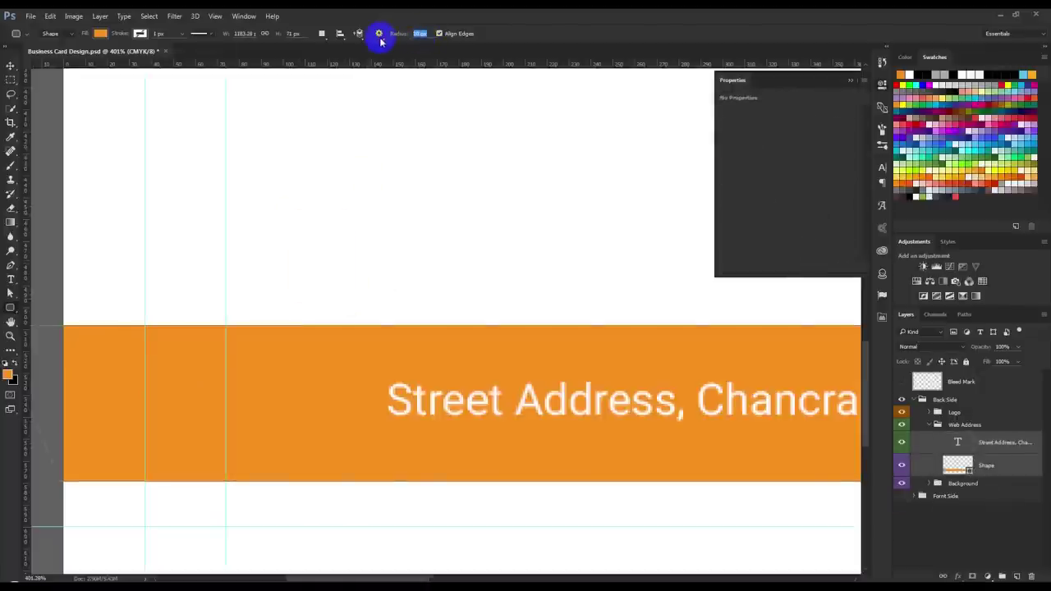
type("5")
left_click_drag(321, 172, 378, 261)
key("ctrl+z")
left_click(432, 34)
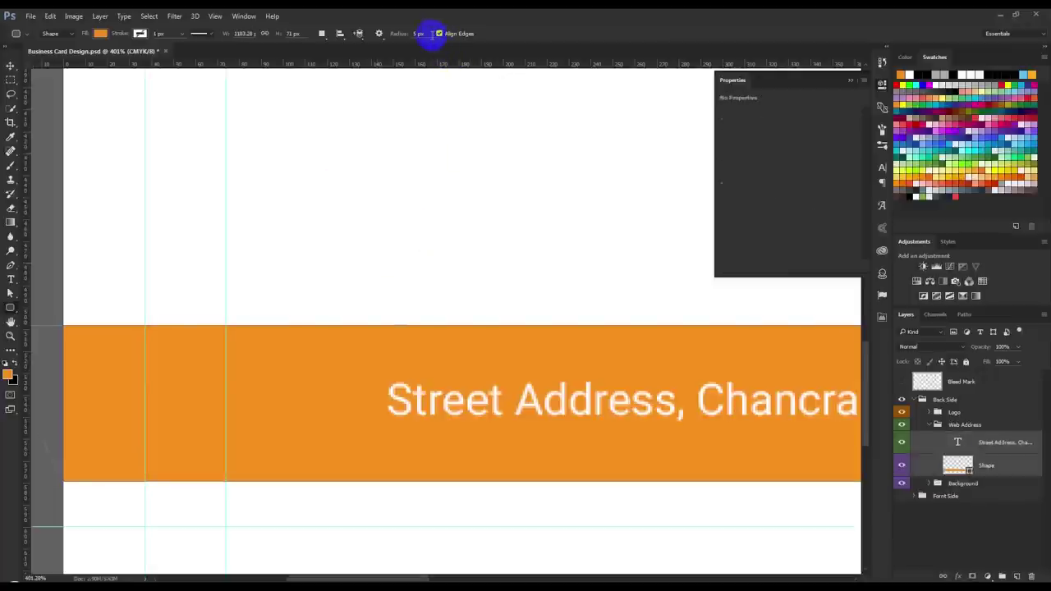
- Draw a 25 × 25 px orange square with a 2 px radius above the address bar
type("2")
mouse_move(290, 211)
left_mouse_down()
mouse_move(350, 307)
mouse_move(340, 270)
mouse_move(345, 279)
left_mouse_up()
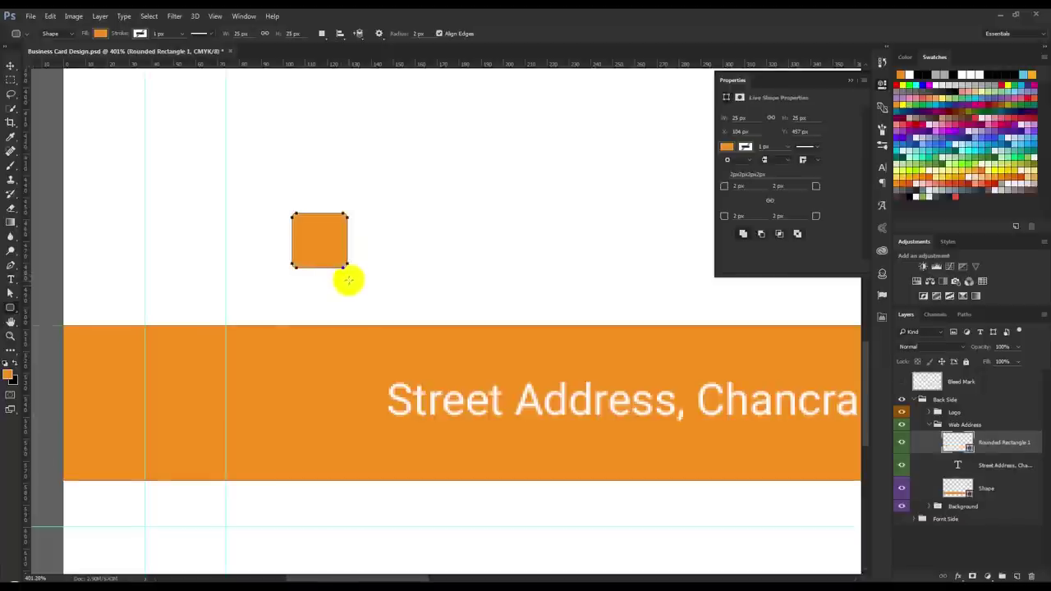
scroll(348, 281, "up", 2)
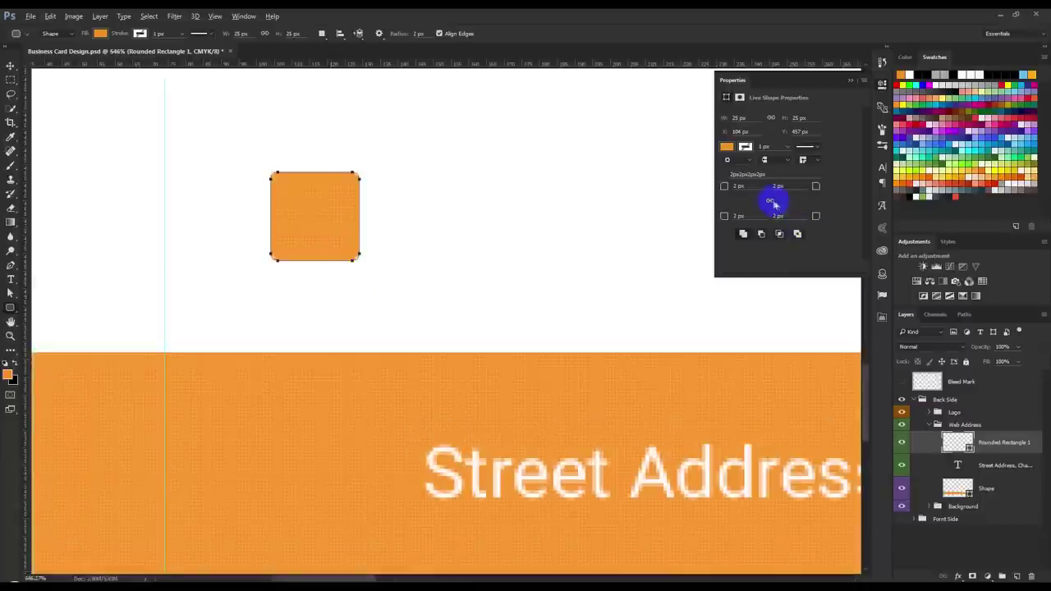
- Unlink the square's corner radii and set the top corners to 2 px
left_click(728, 218)
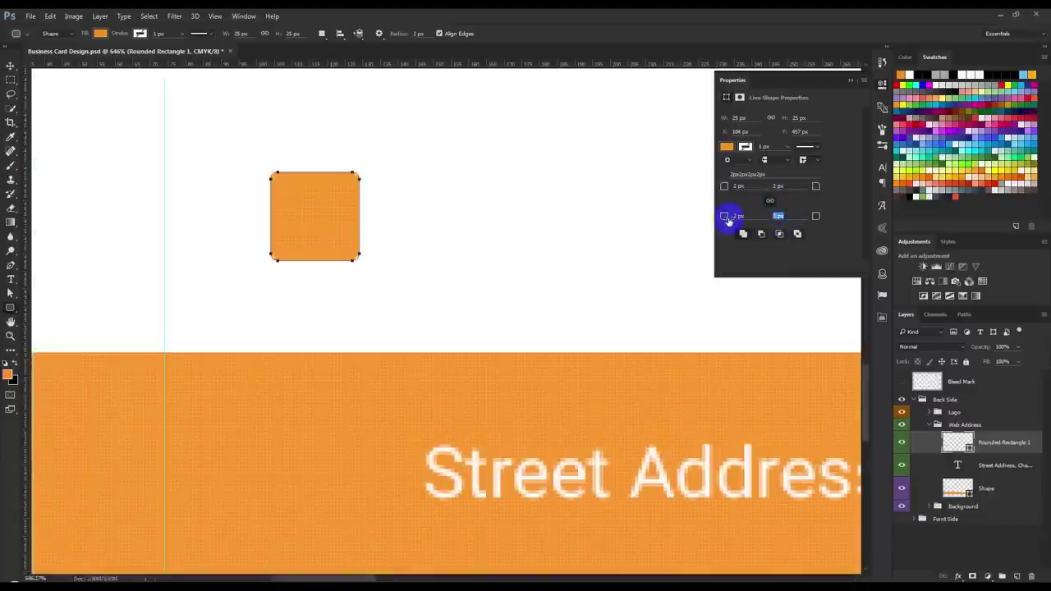
type("0")
key("Return")
left_click(726, 219)
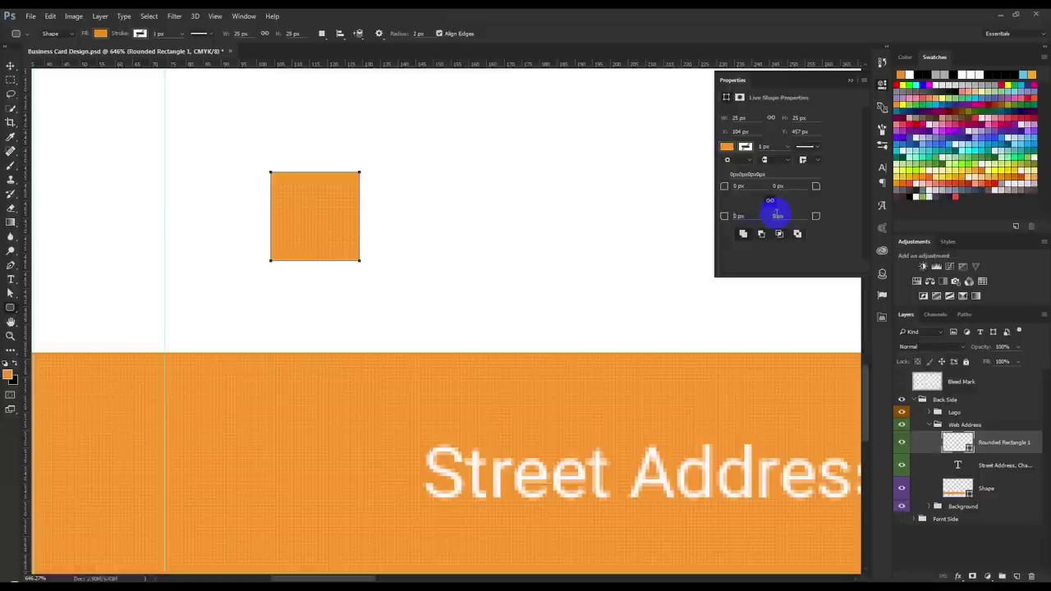
left_click(766, 198)
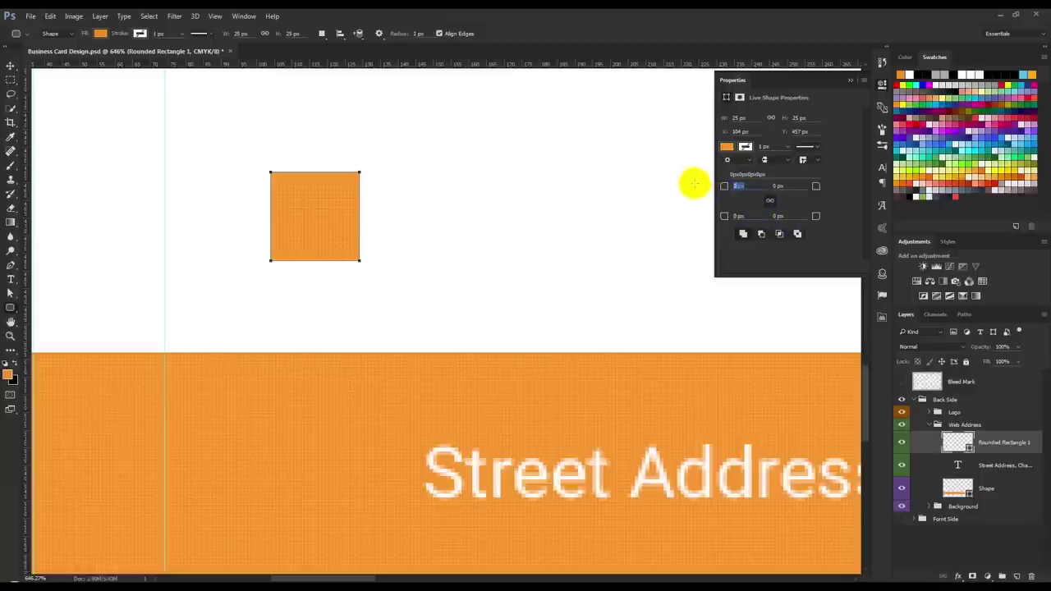
type("2")
left_click(769, 199)
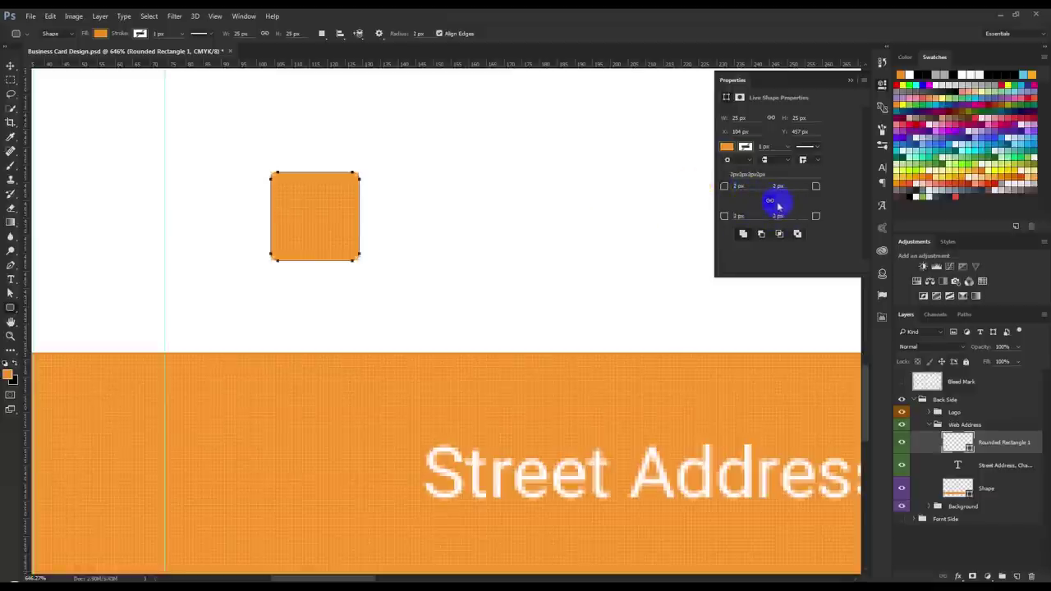
- Set the bottom-left and bottom-right corner radii to 0 px
left_click(786, 216)
left_click(756, 215)
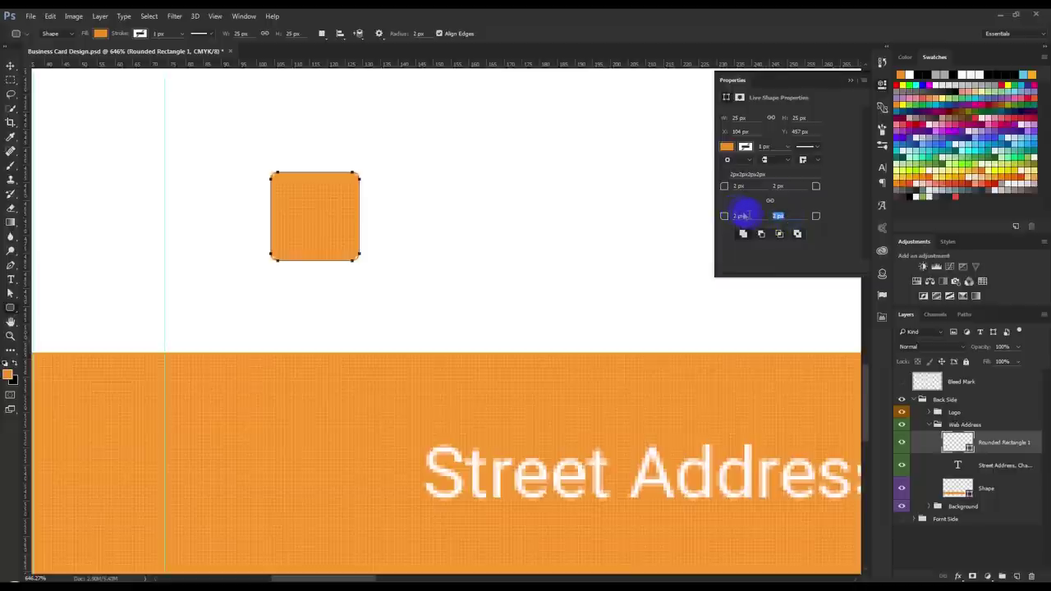
type("0")
left_click(762, 234)
left_click(819, 218)
left_click(10, 66)
scroll(328, 284, "up", 2)
scroll(328, 284, "up", 1)
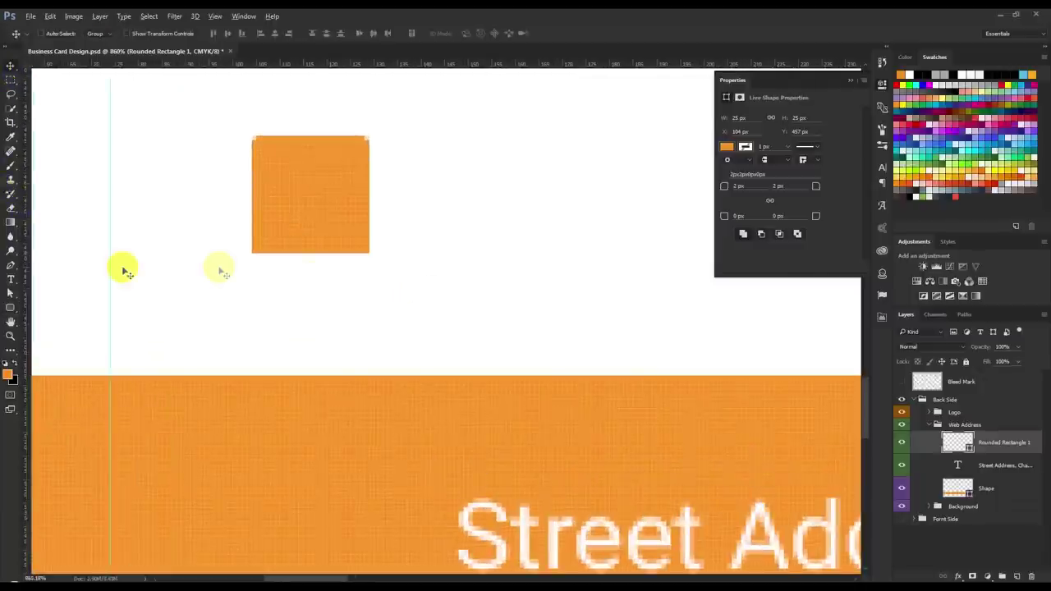
left_click(11, 310)
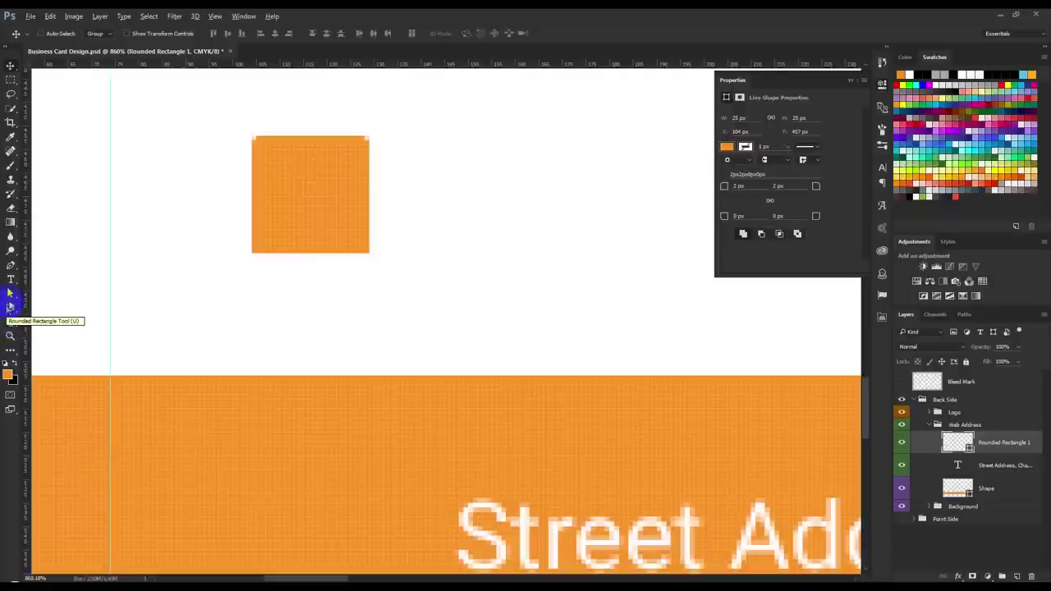
- Add a mid-bottom anchor and shift both bottom corners down to start the notch
left_click(11, 296)
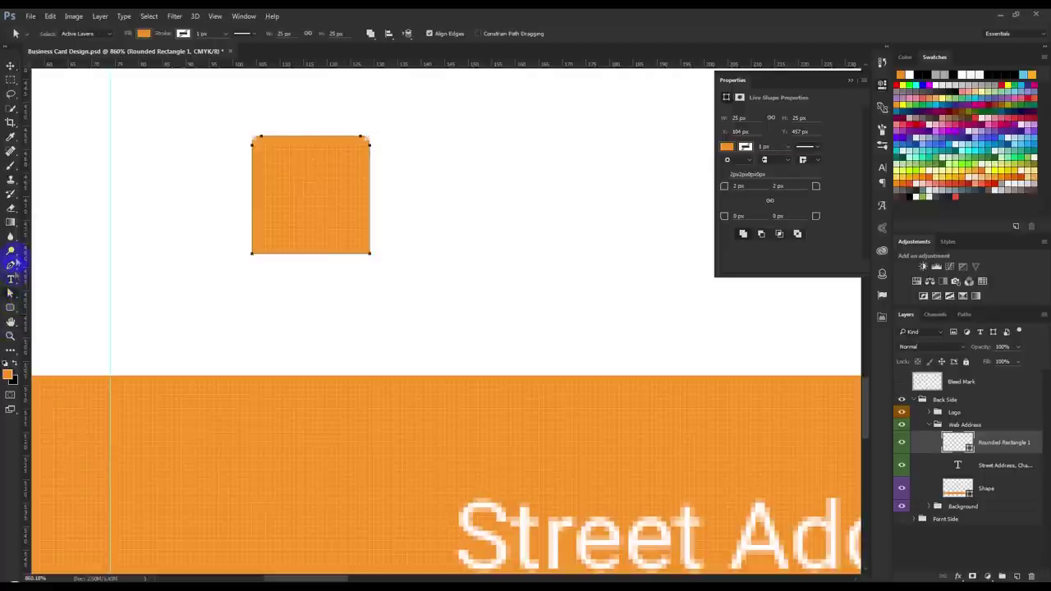
left_click(11, 267)
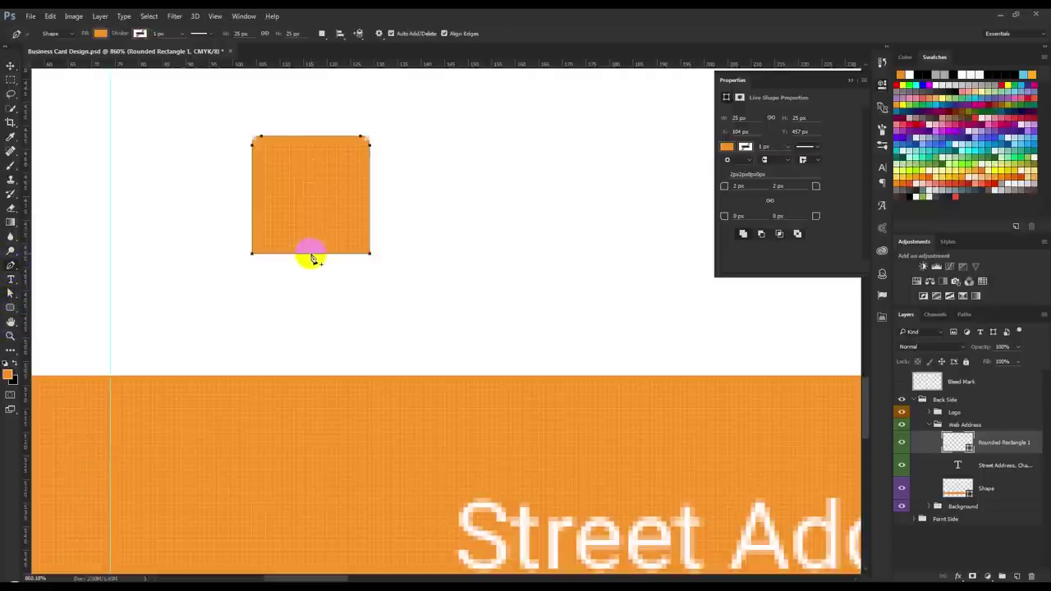
left_click(312, 255)
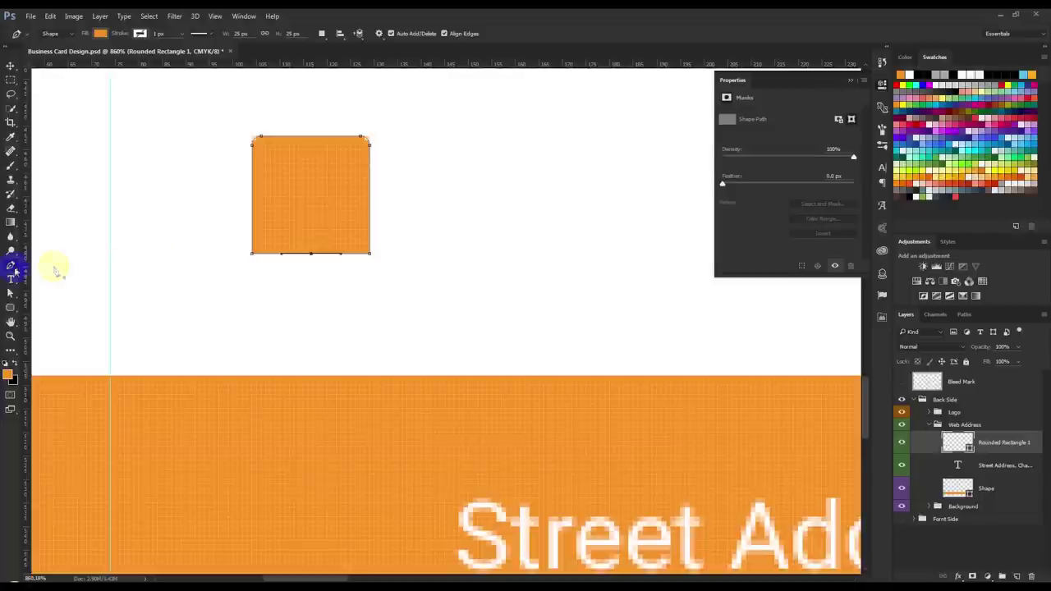
left_click(11, 294)
left_click_drag(264, 263, 271, 271)
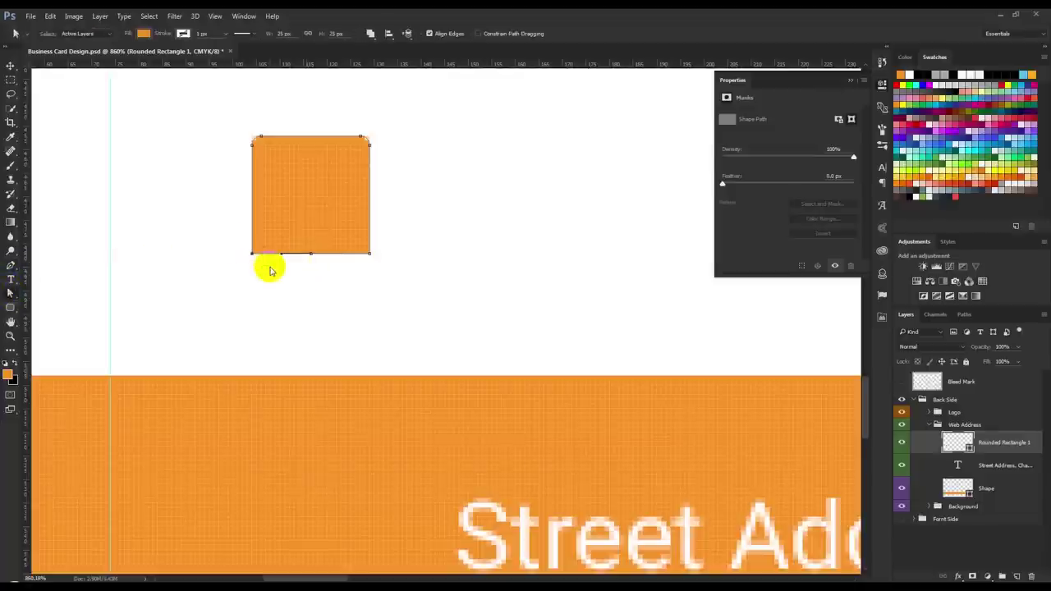
left_click_drag(364, 245, 372, 250)
left_click_drag(293, 257, 340, 261)
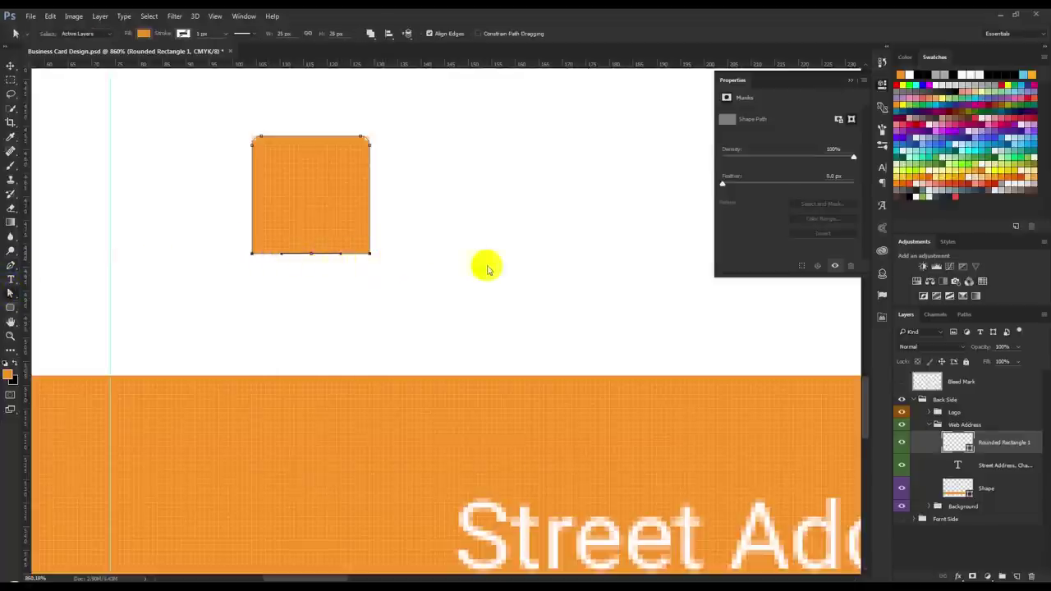
key("Down")
key("Down")
key("Down")
key("Up")
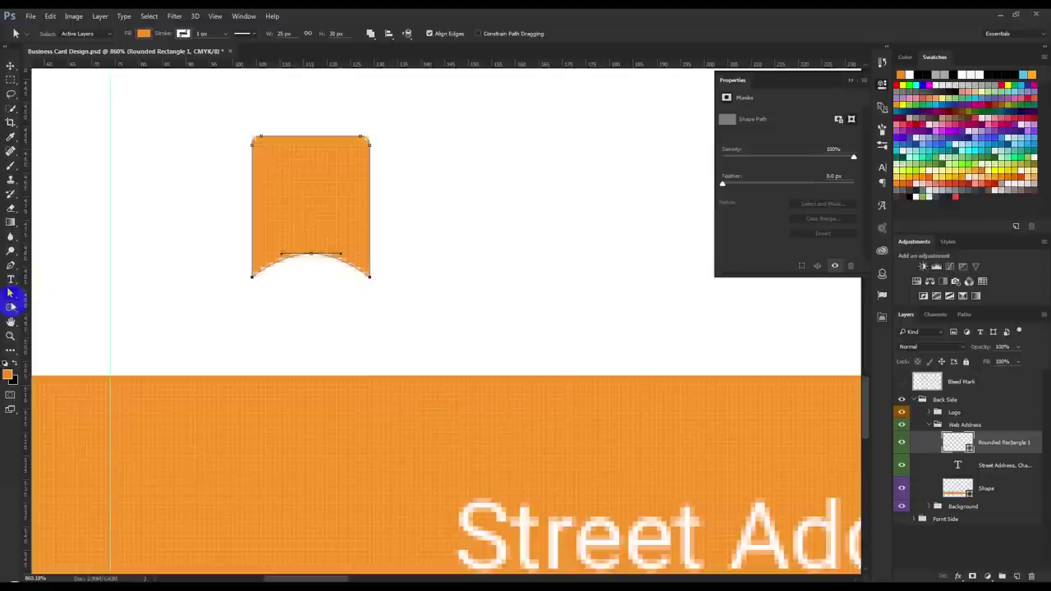
- Switch between the path selection tools and zoom in on the bookmark
left_click(11, 66)
scroll(375, 275, "down", 3)
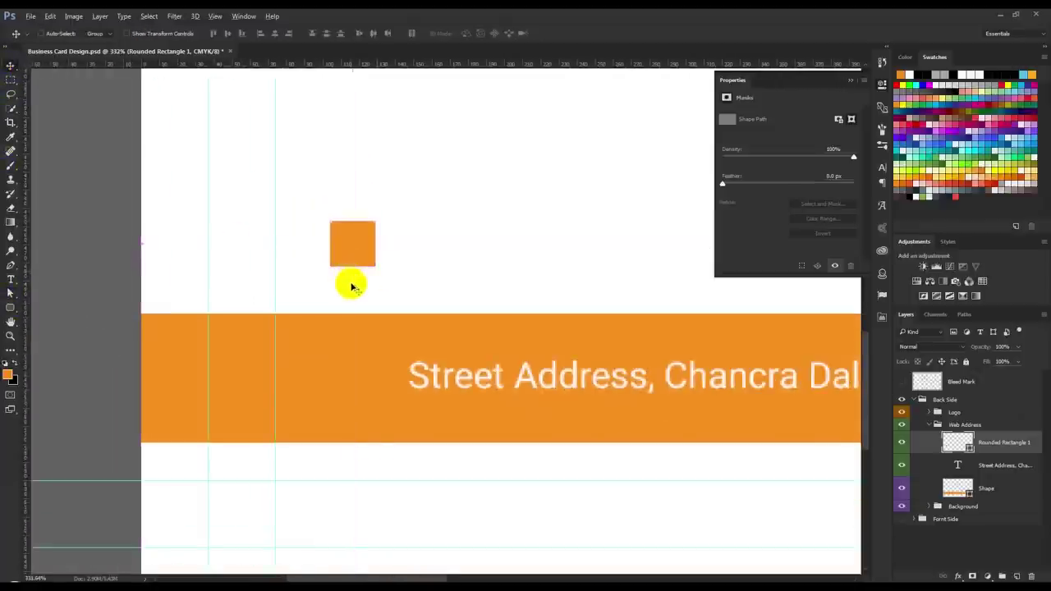
scroll(352, 283, "up", 3)
left_click(10, 293)
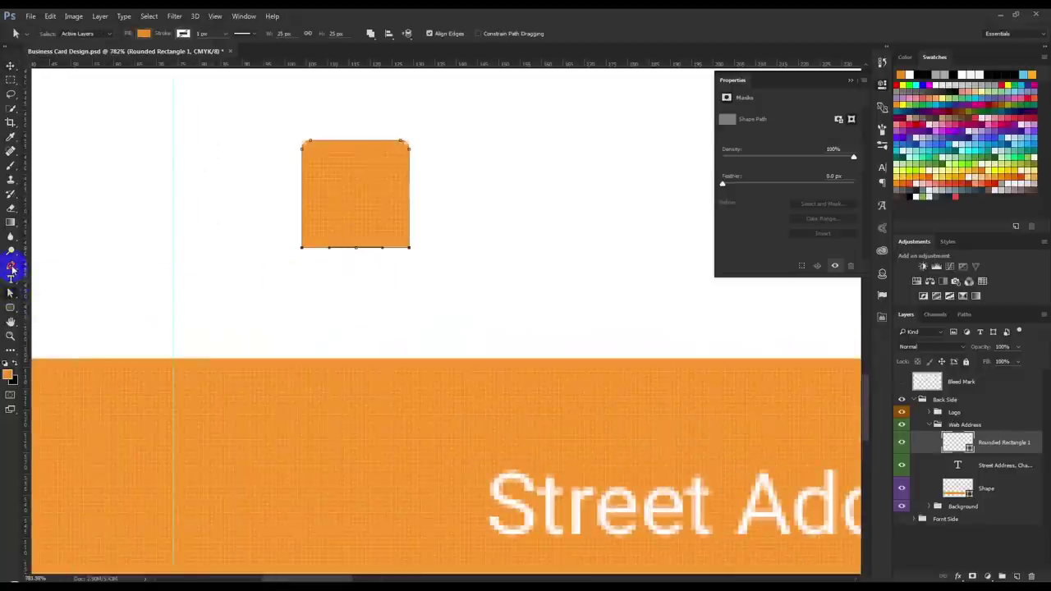
left_click(11, 265)
left_click(10, 294)
scroll(303, 275, "up", 1)
scroll(374, 250, "up", 2)
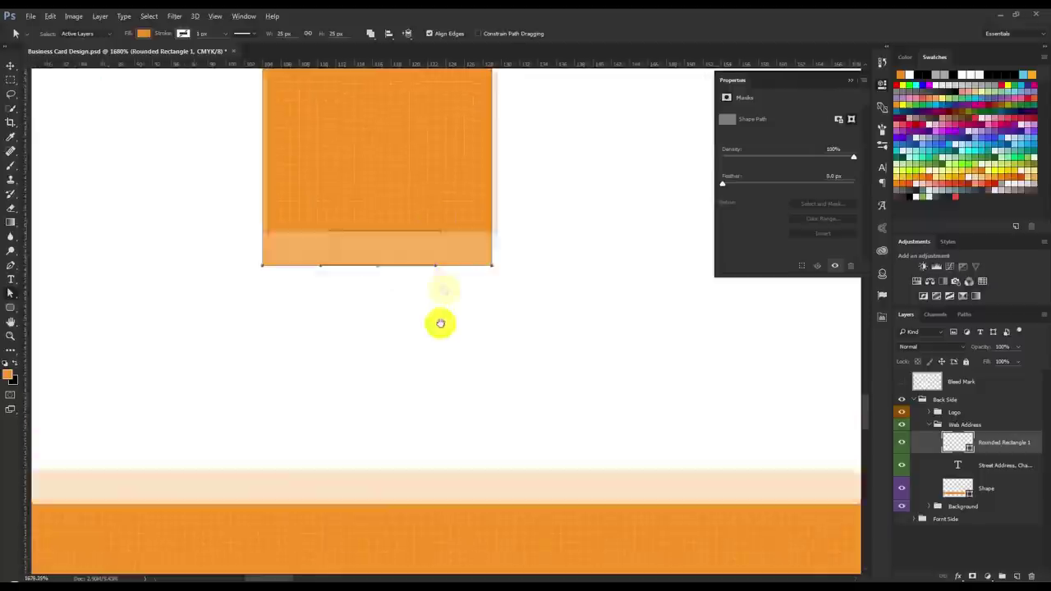
scroll(438, 312, "up", 2)
- Try selecting the bookmark's bottom corner anchors, then deselect them
left_click(254, 332)
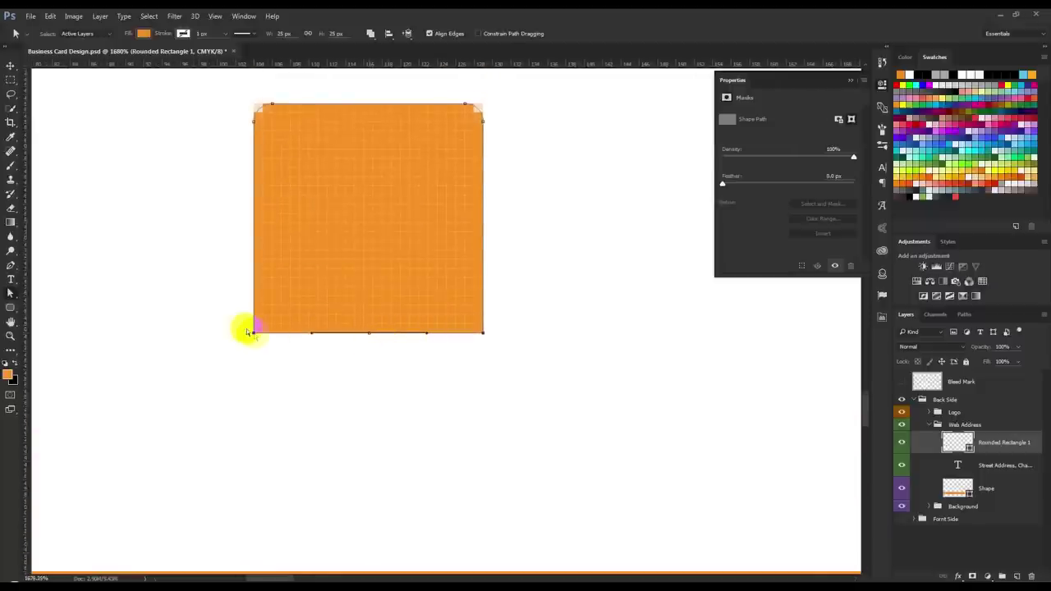
left_click(483, 326)
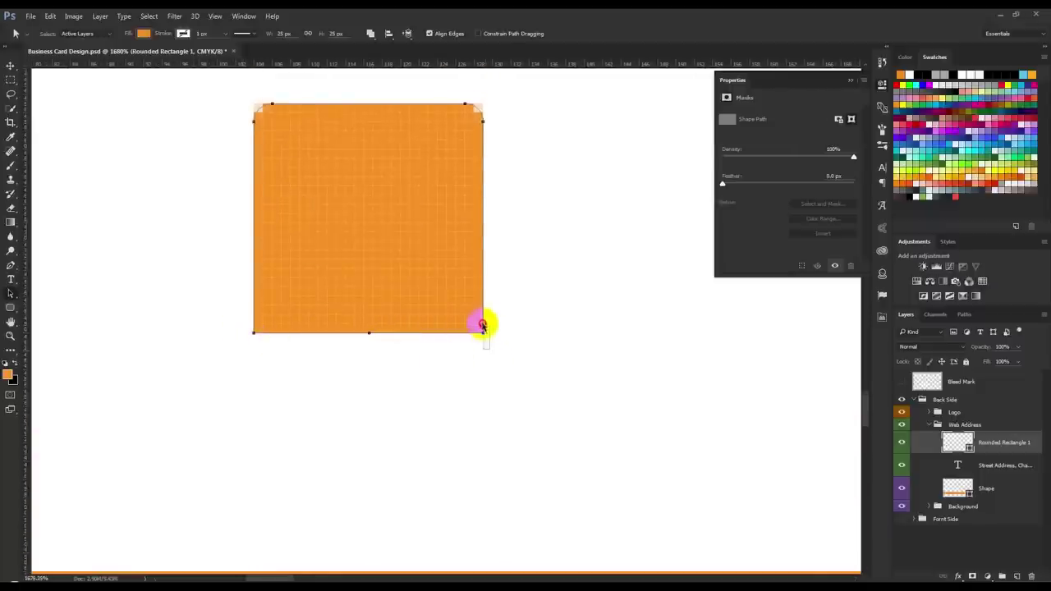
left_click_drag(233, 311, 277, 356)
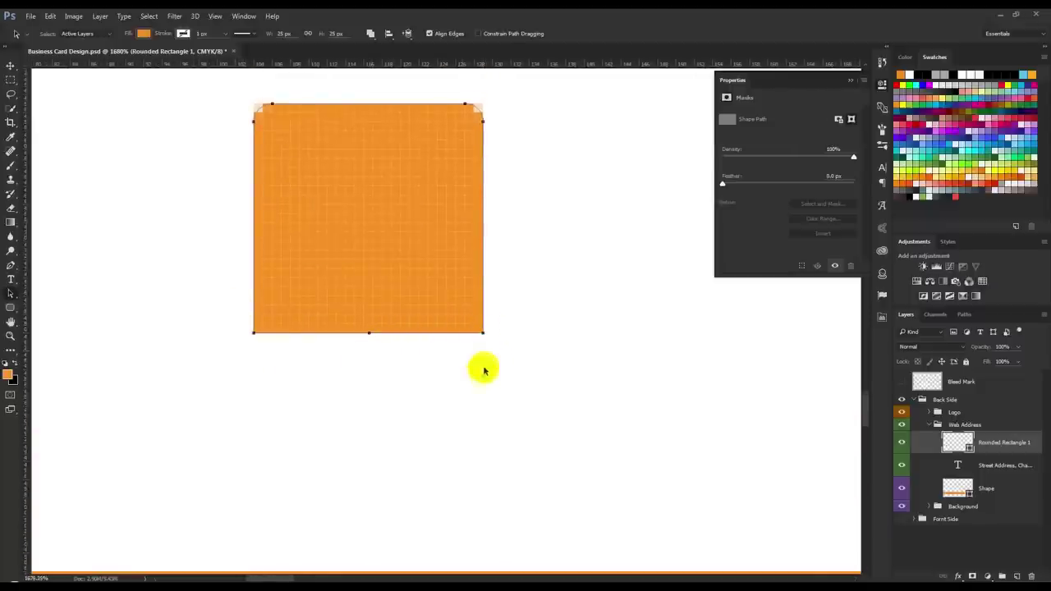
left_click(468, 305)
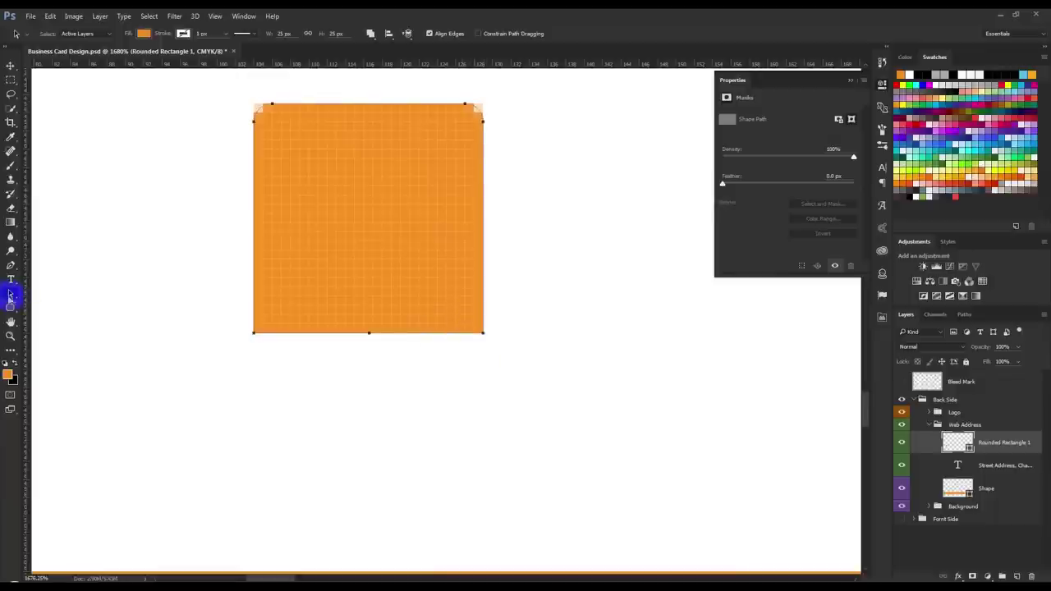
- Select both bottom corner anchors with Direct Selection and lower them to deepen the notch
right_click(11, 294)
left_click(59, 304)
left_click_drag(230, 319, 289, 362)
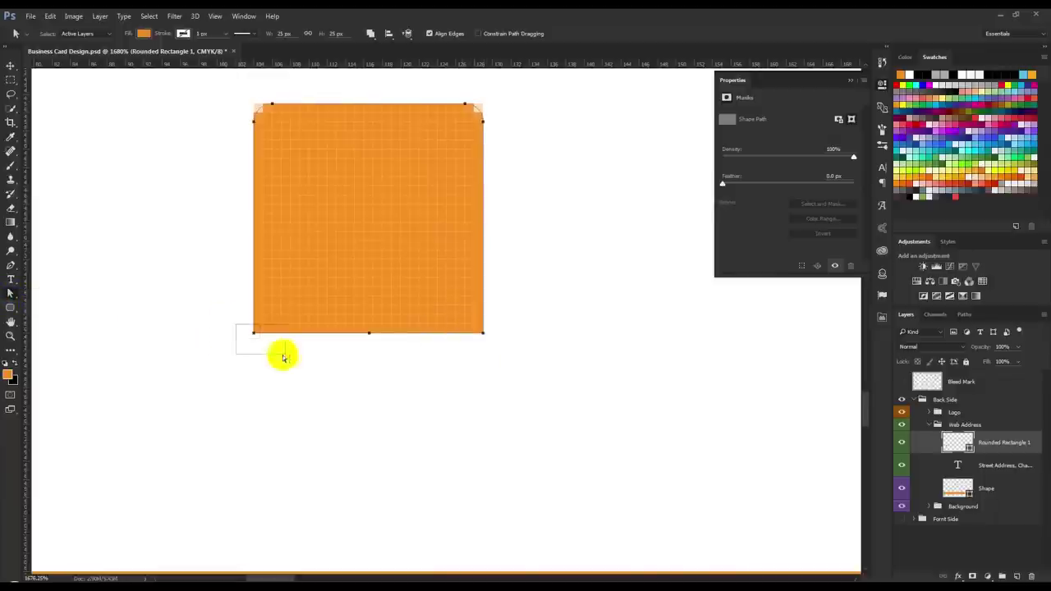
mouse_move(476, 328)
left_mouse_down()
mouse_move(441, 338)
mouse_move(540, 347)
left_mouse_up()
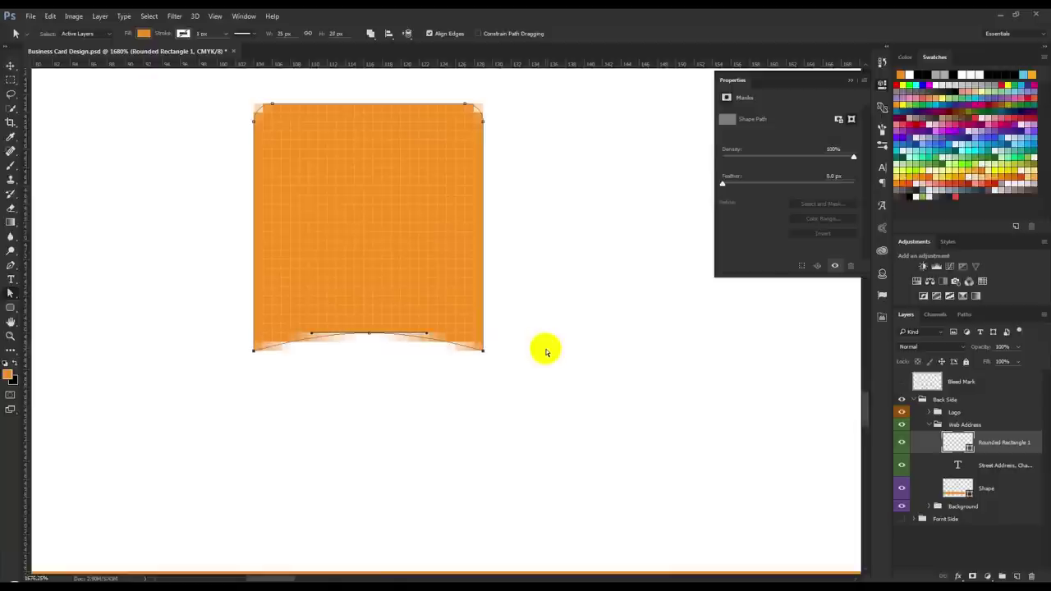
key("Down")
key("Down")
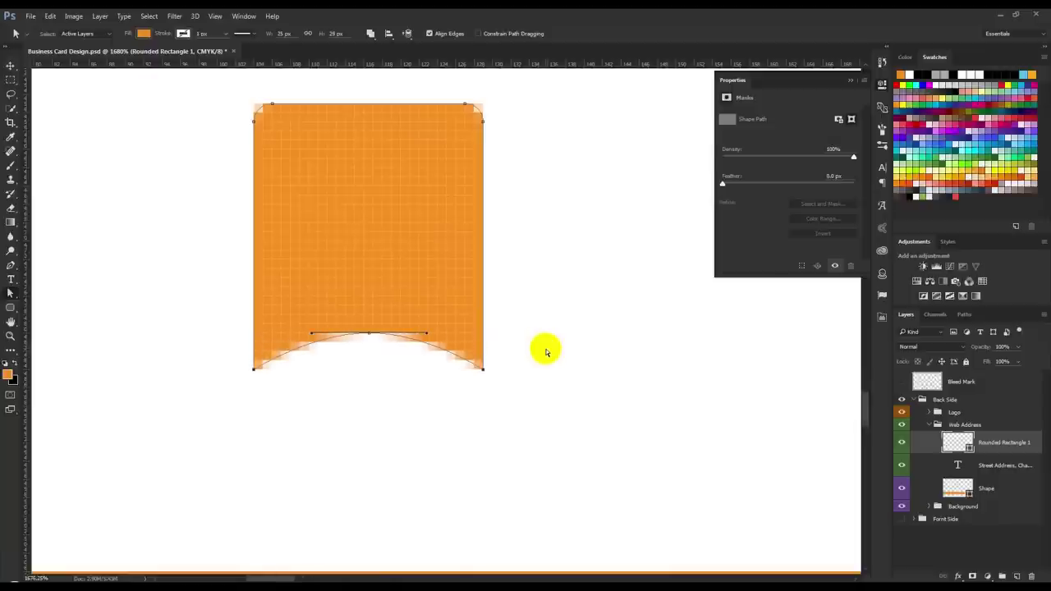
- Fine-tune the bottom curve's shape and centre its middle anchor
left_click(462, 364)
left_click_drag(461, 364, 476, 368)
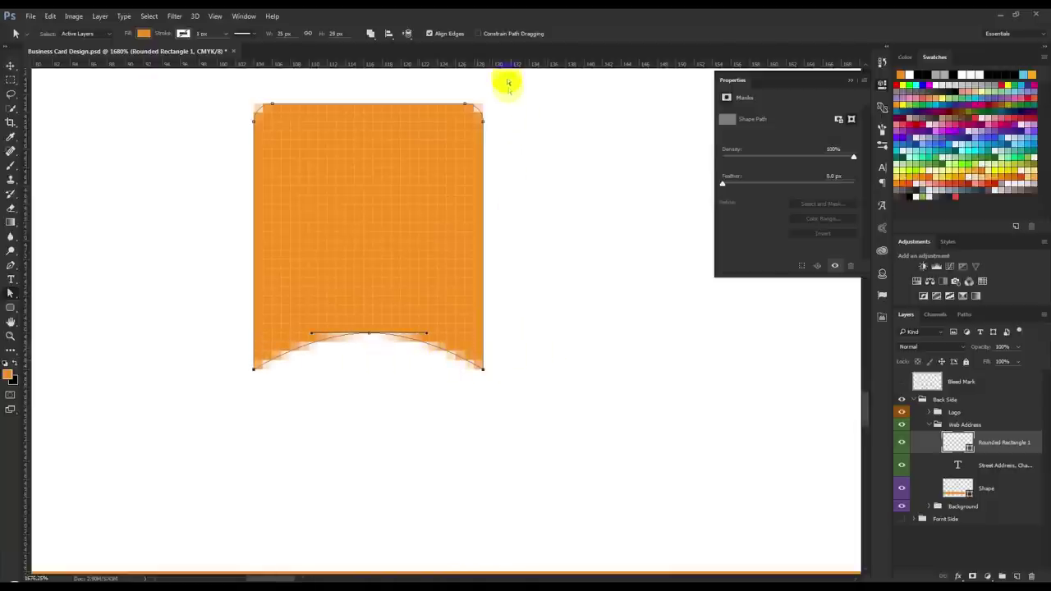
left_click_drag(507, 73, 564, 367)
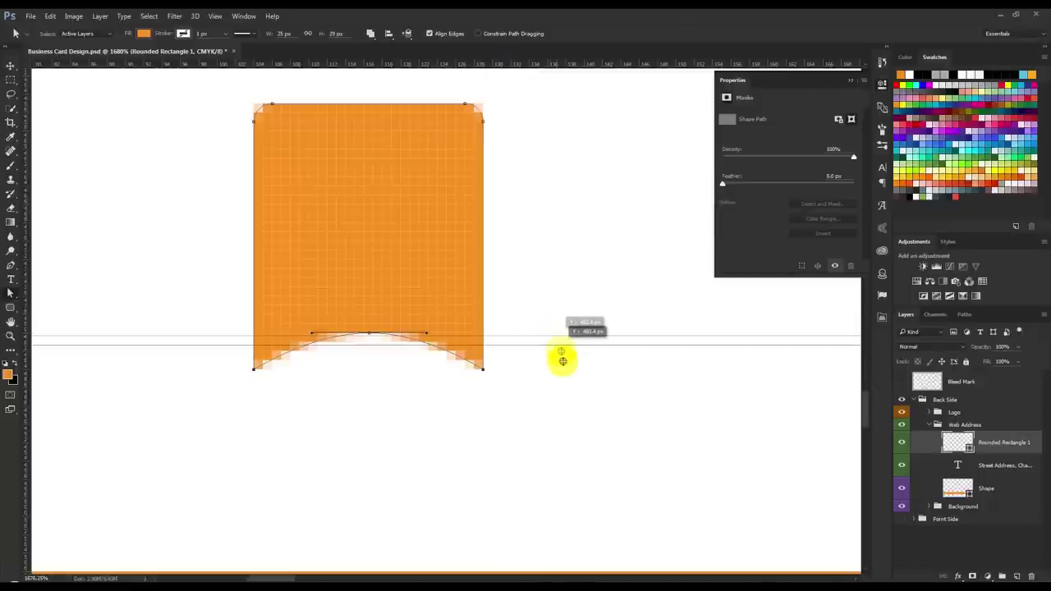
key("ctrl+z")
left_click(379, 340)
left_click_drag(371, 337, 360, 335)
key("Right")
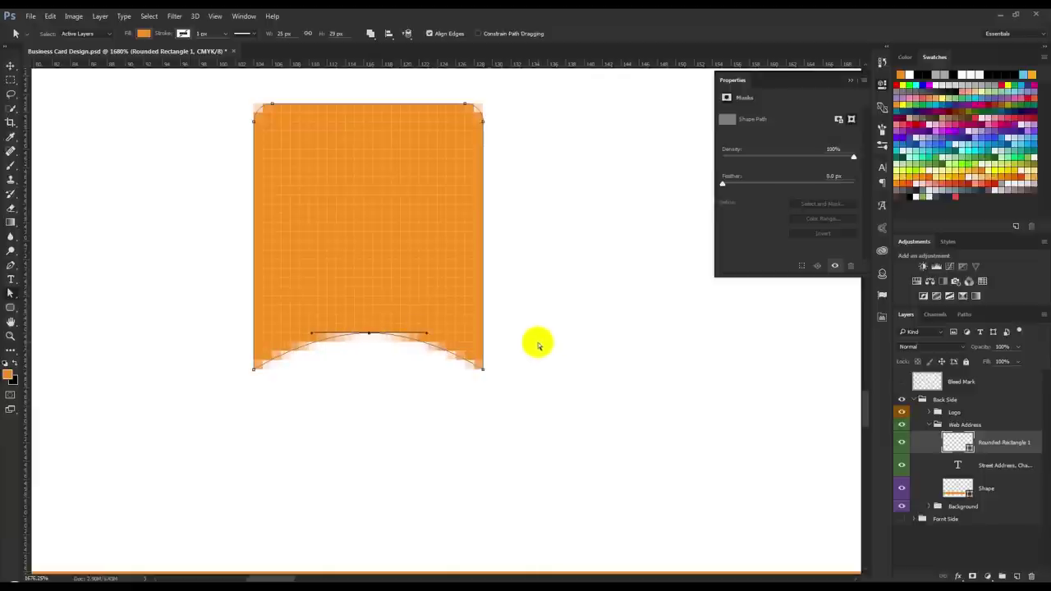
key("Right")
key("Left")
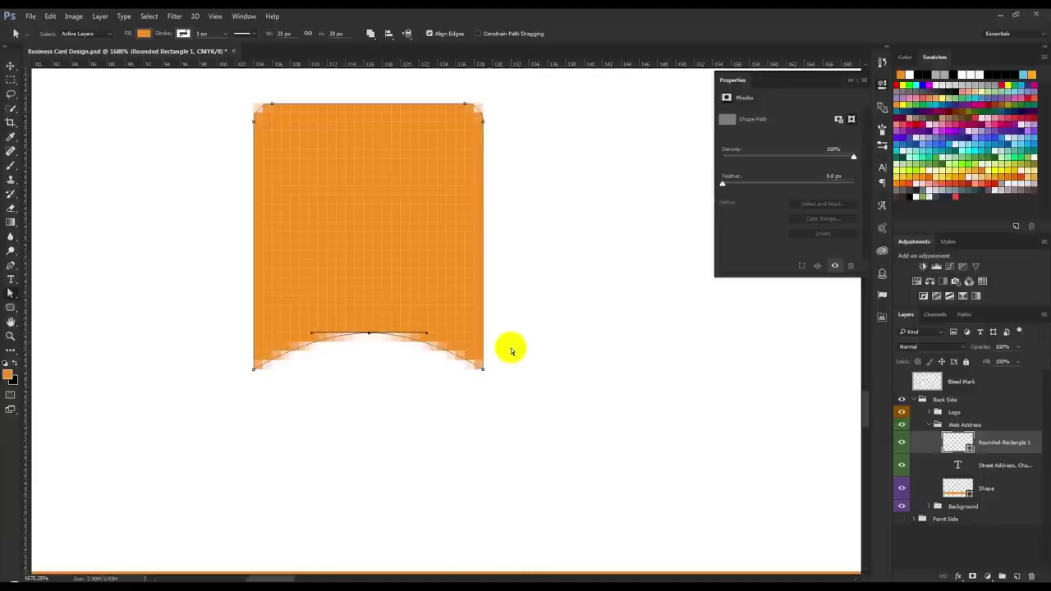
scroll(510, 352, "down", 2)
- Zoom around the bookmark and select the anchors along its bottom curve
scroll(511, 353, "down", 4)
scroll(513, 360, "down", 4)
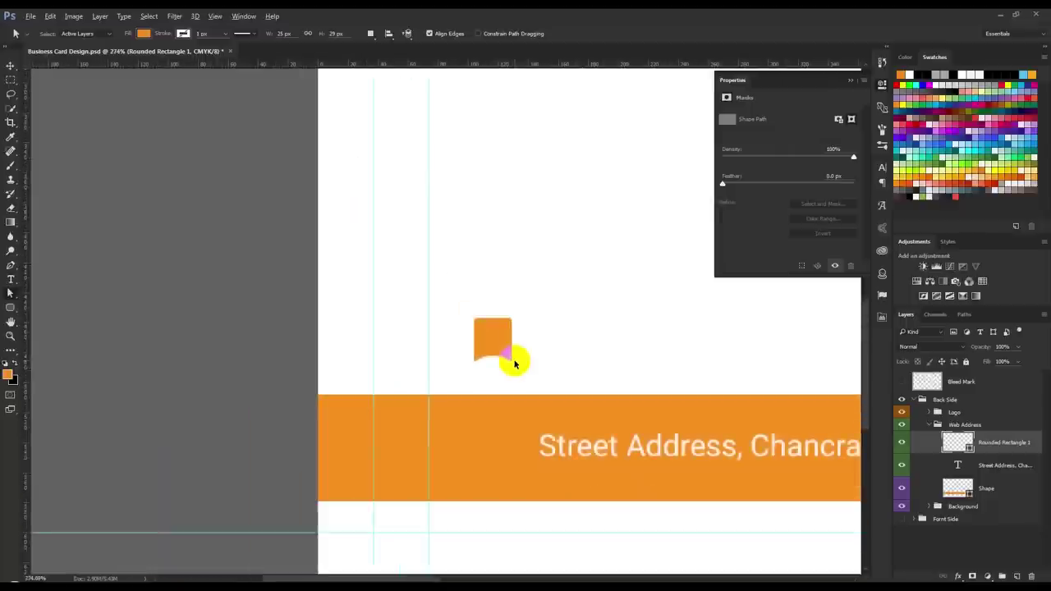
scroll(534, 365, "up", 2)
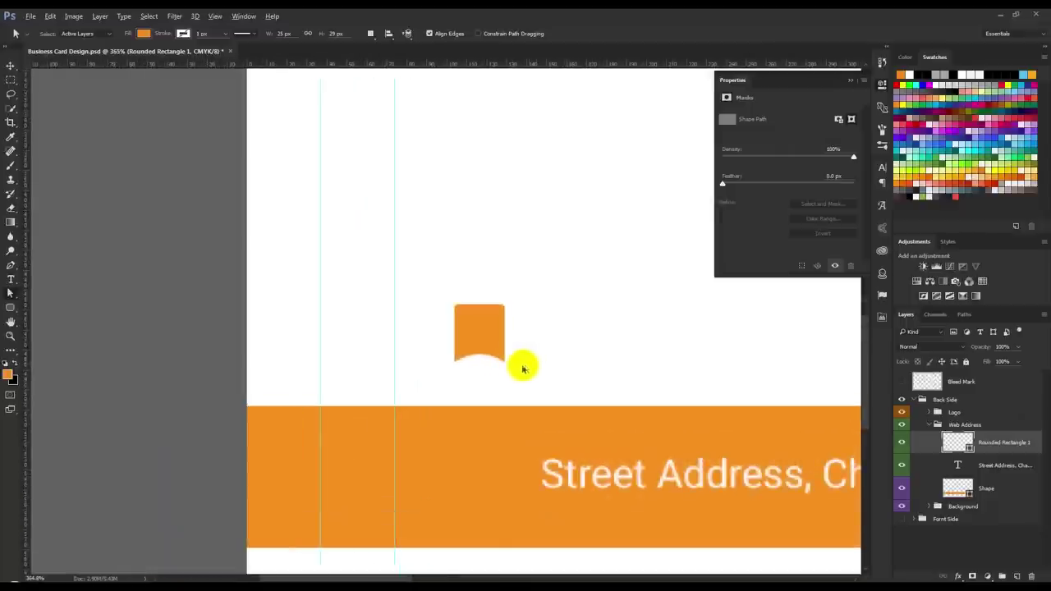
scroll(524, 369, "up", 3)
left_click_drag(381, 358, 376, 358)
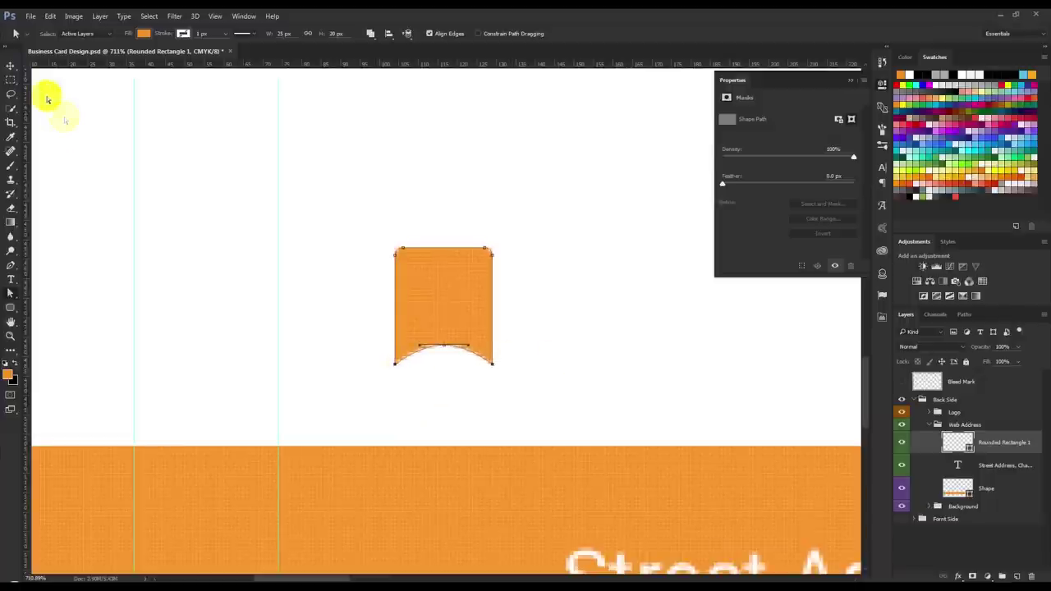
- Alt-drag a duplicate of the orange bookmark down onto the address bar
left_click(10, 65)
scroll(565, 331, "down", 2)
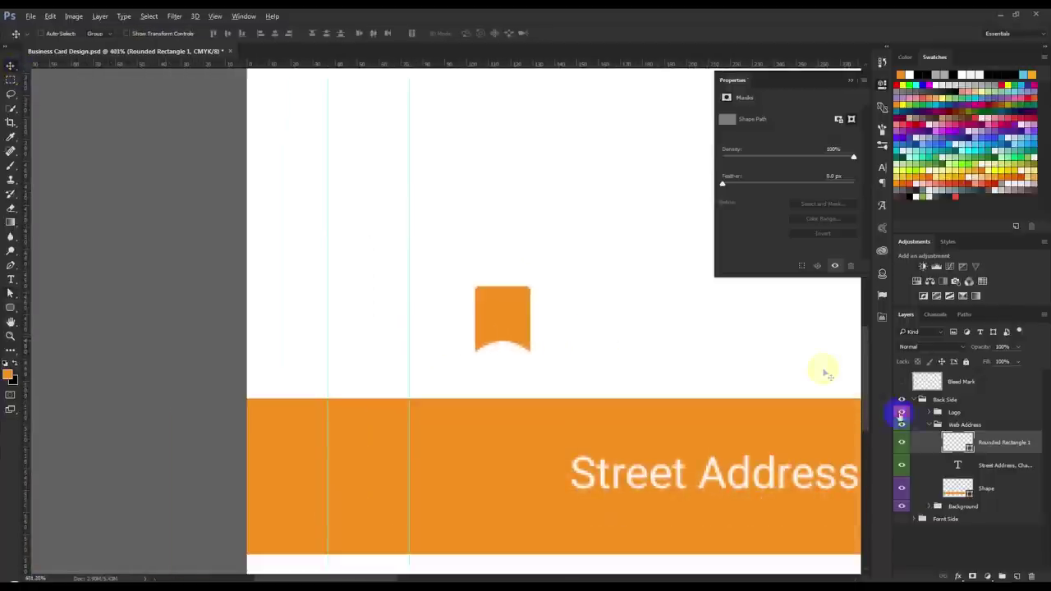
left_click_drag(576, 342, 584, 483)
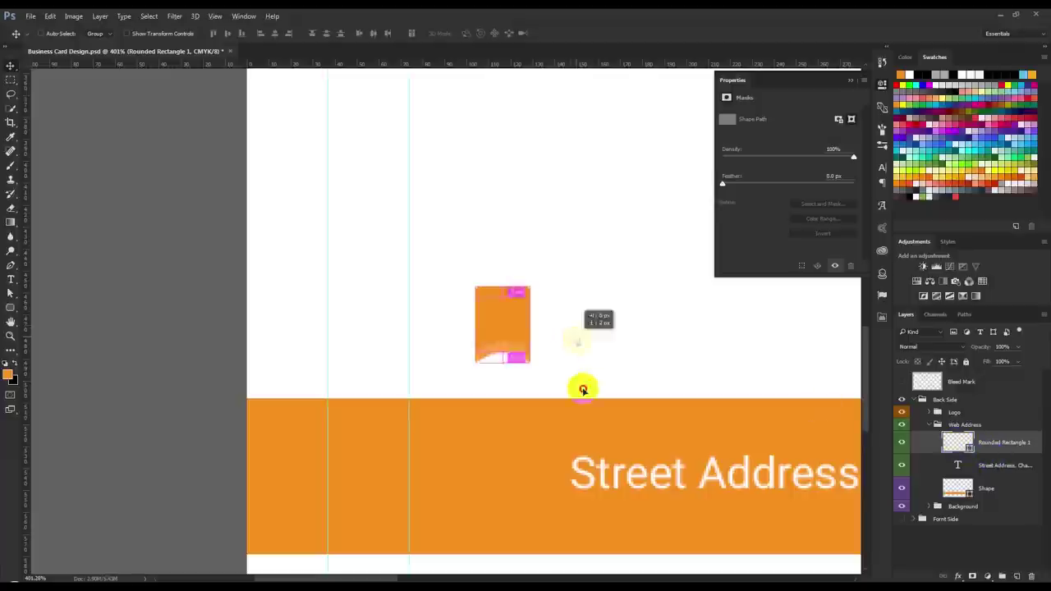
left_click_drag(584, 483, 584, 484)
- Fill the bookmark copy with white and fit the whole card in view
double_click(960, 443)
left_click(624, 327)
left_click(910, 319)
key("ctrl+0")
key("v")
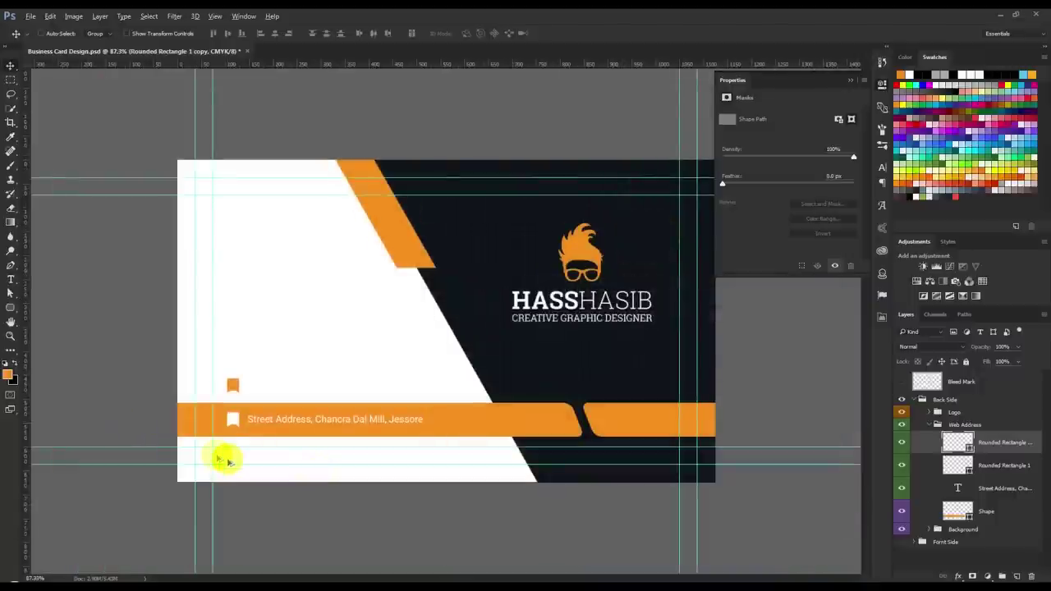
- Scale the white bookmark to about 172% × 173% and place it left of the street address
scroll(167, 448, "up", 5)
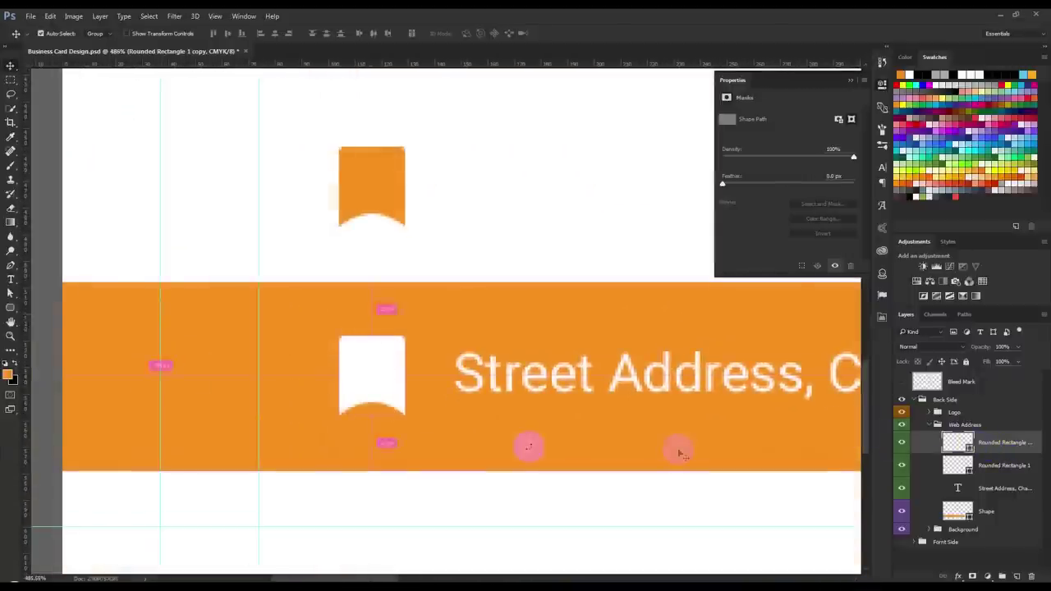
key("ctrl+t")
left_click_drag(408, 331, 443, 317)
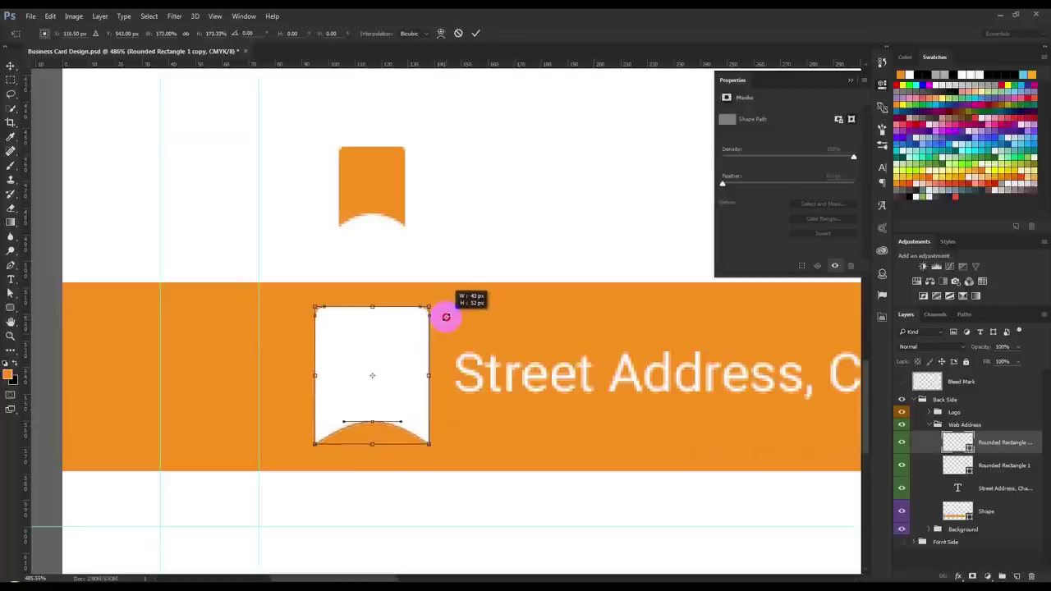
mouse_move(379, 350)
left_mouse_down()
mouse_move(326, 351)
mouse_move(349, 350)
left_mouse_up()
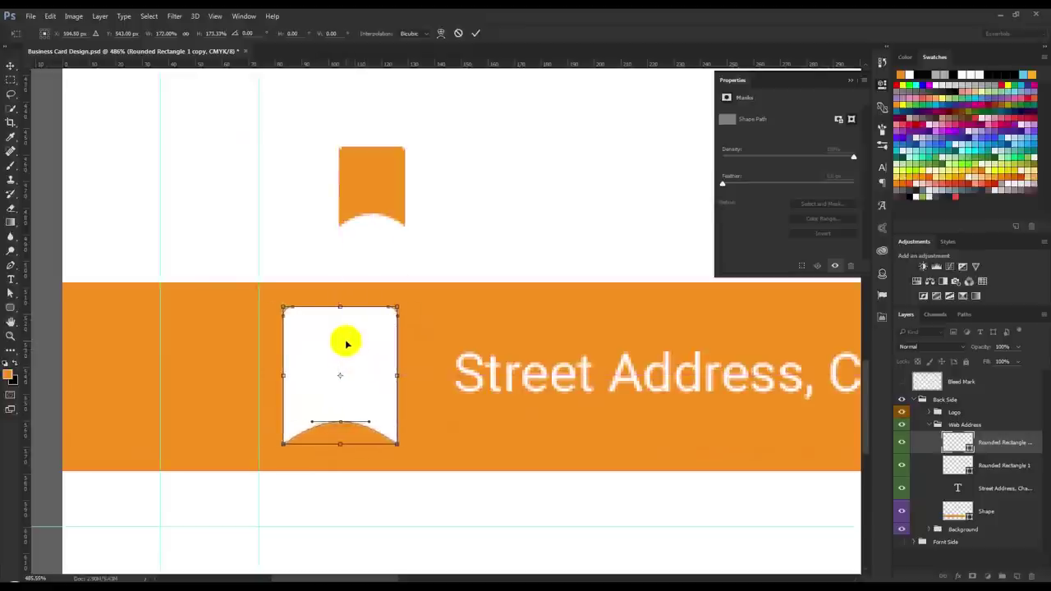
left_click_drag(347, 342, 352, 342)
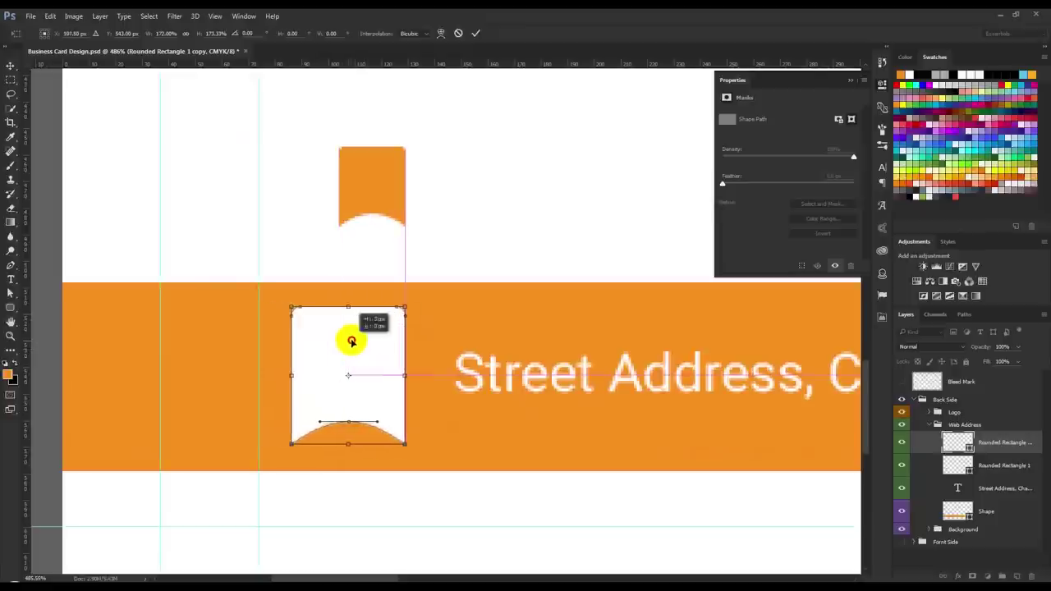
left_click(476, 33)
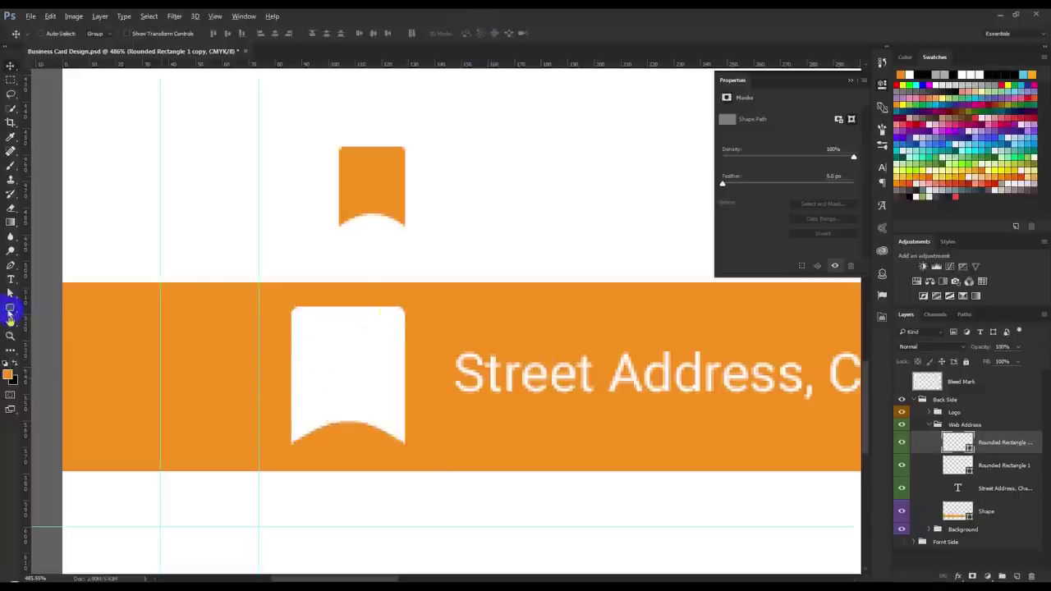
- Draw an ellipse circle right of the bookmark, filled with the address bar's sampled orange
left_click(10, 312)
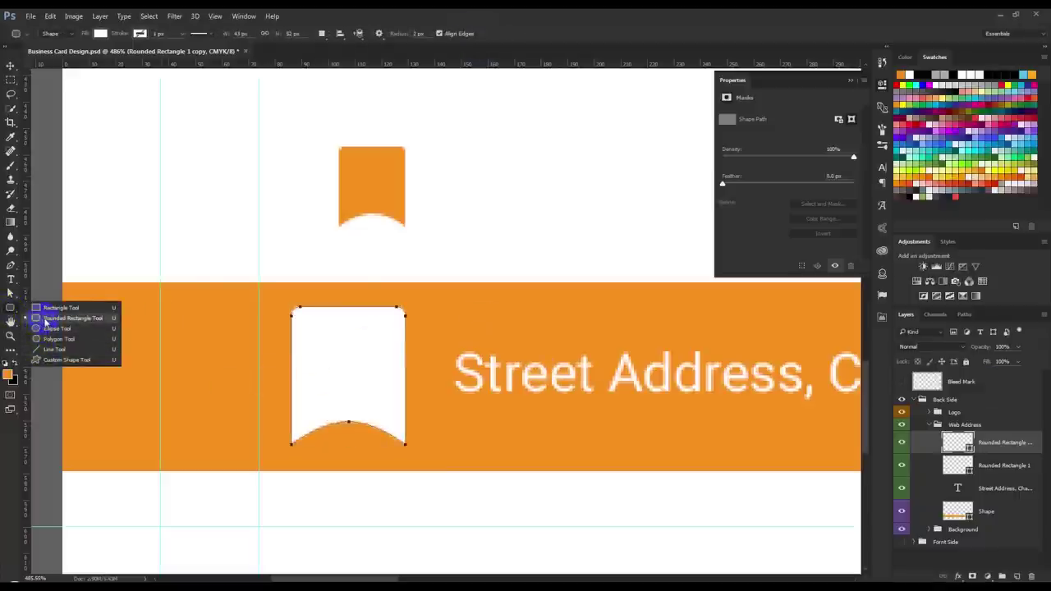
left_click(45, 328)
left_click_drag(474, 144, 542, 213)
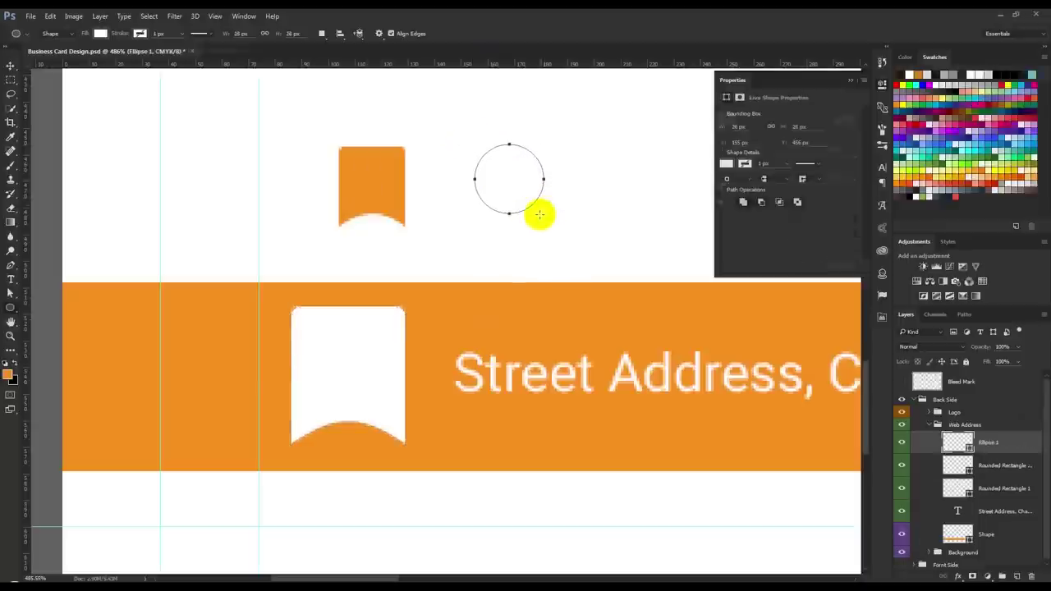
double_click(957, 441)
left_click(512, 317)
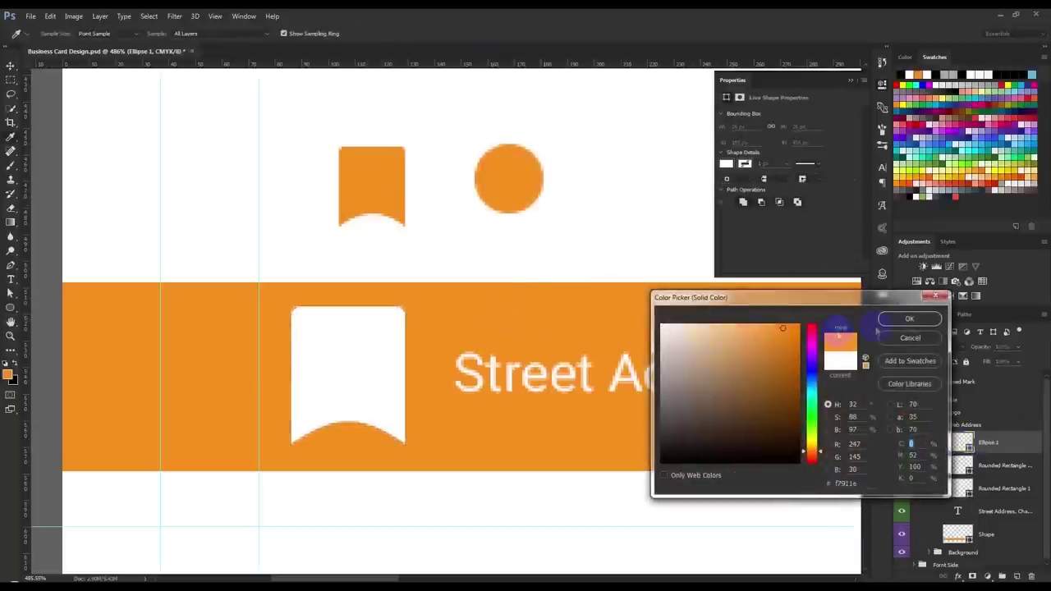
left_click(903, 322)
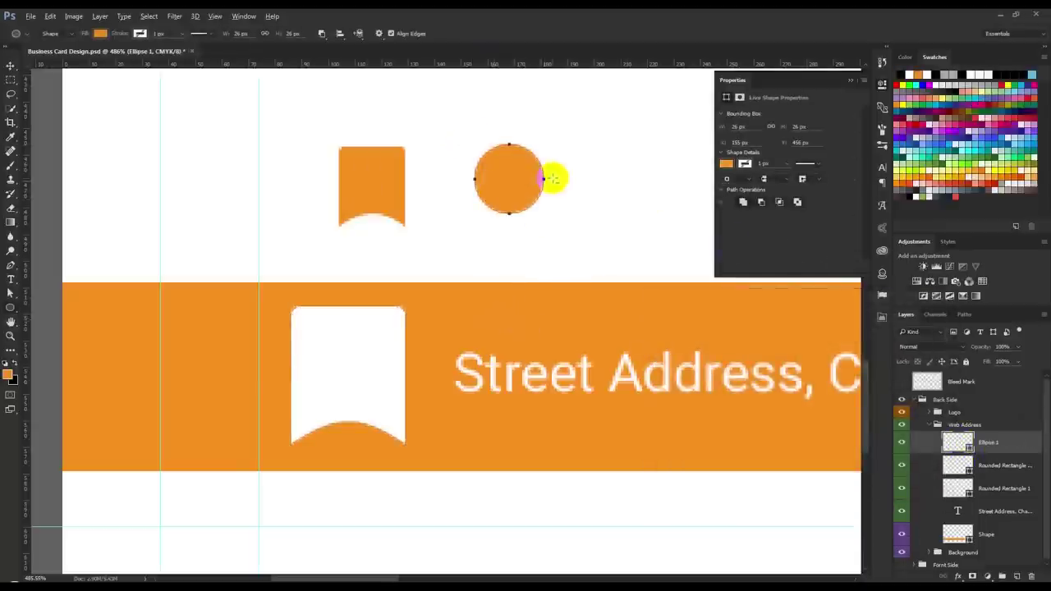
scroll(542, 172, "up", 3)
- Duplicate the circle, fill the copy white (#ffffff) and shrink it
left_click(9, 65)
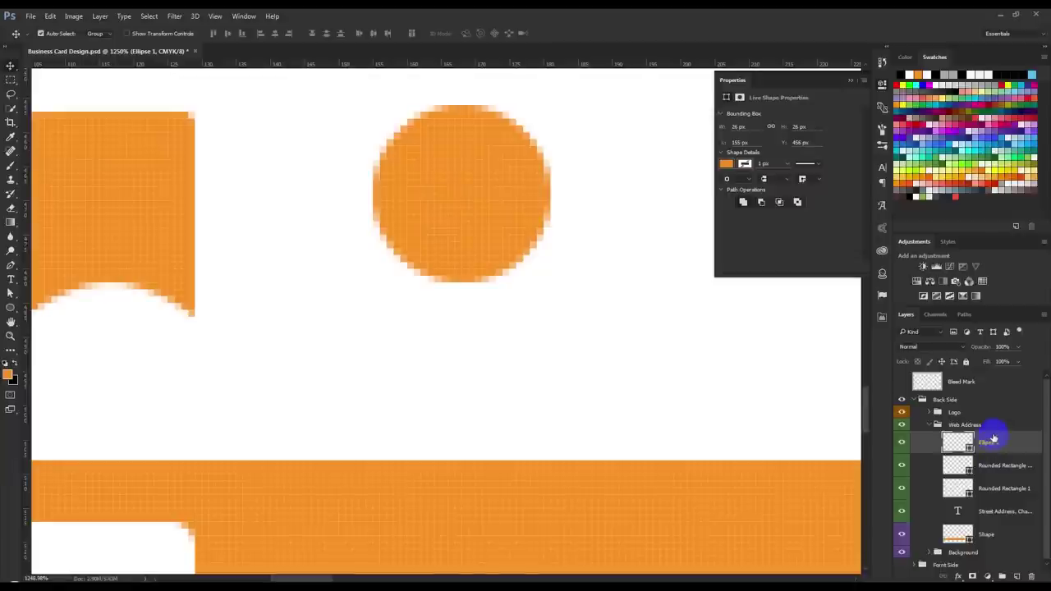
key("ctrl+j")
double_click(965, 444)
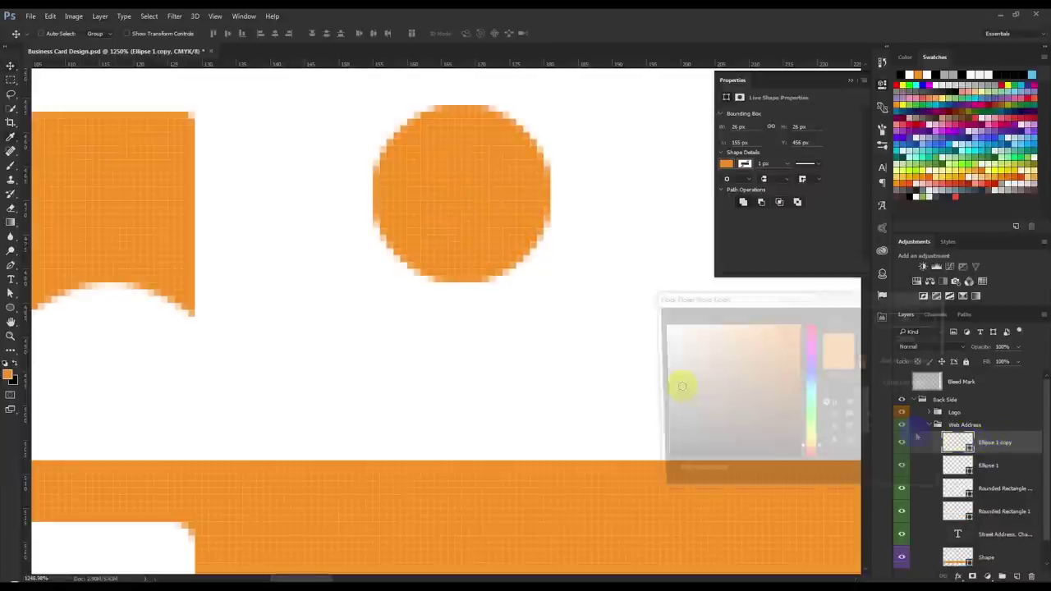
type("ffffff")
left_click(895, 327)
key("ctrl+t")
mouse_move(547, 101)
left_mouse_down()
mouse_move(506, 147)
mouse_move(516, 143)
left_mouse_up()
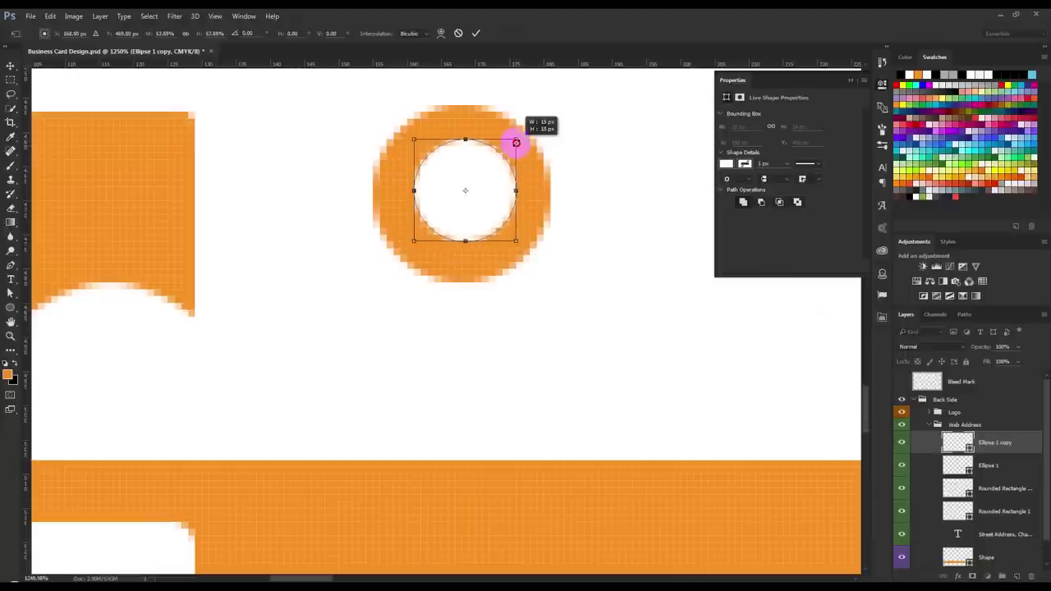
left_click(476, 33)
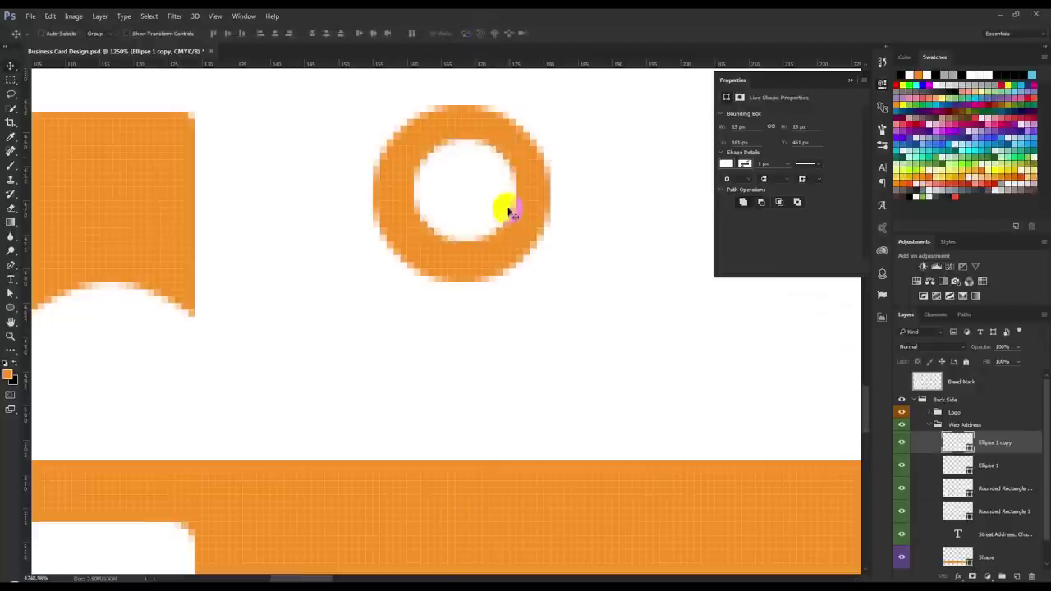
- Centre the white copy vertically inside the orange circle and shrink it slightly more
left_click(956, 442, "ctrl")
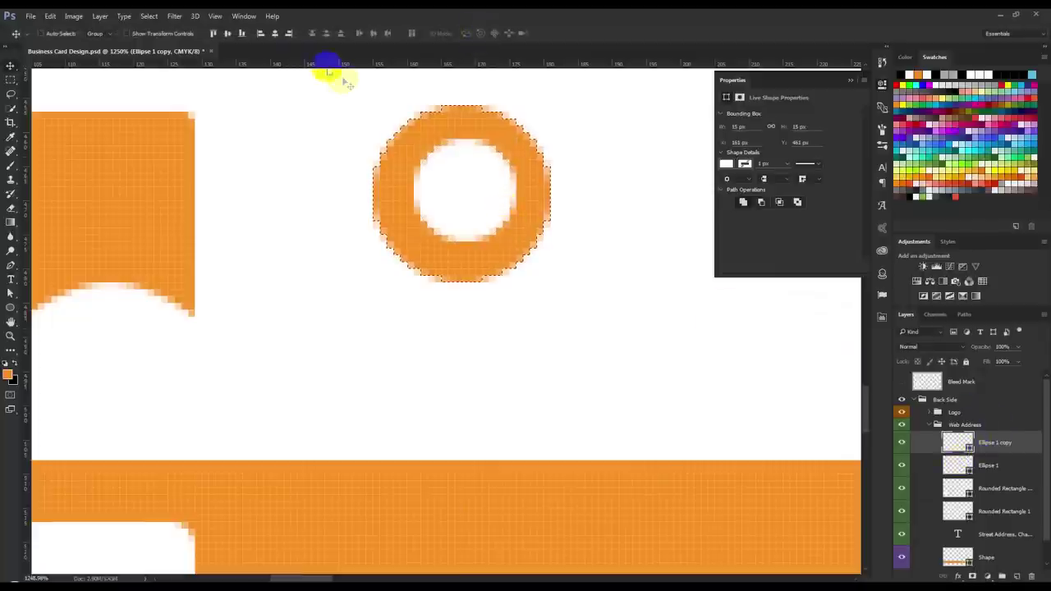
left_click(227, 34)
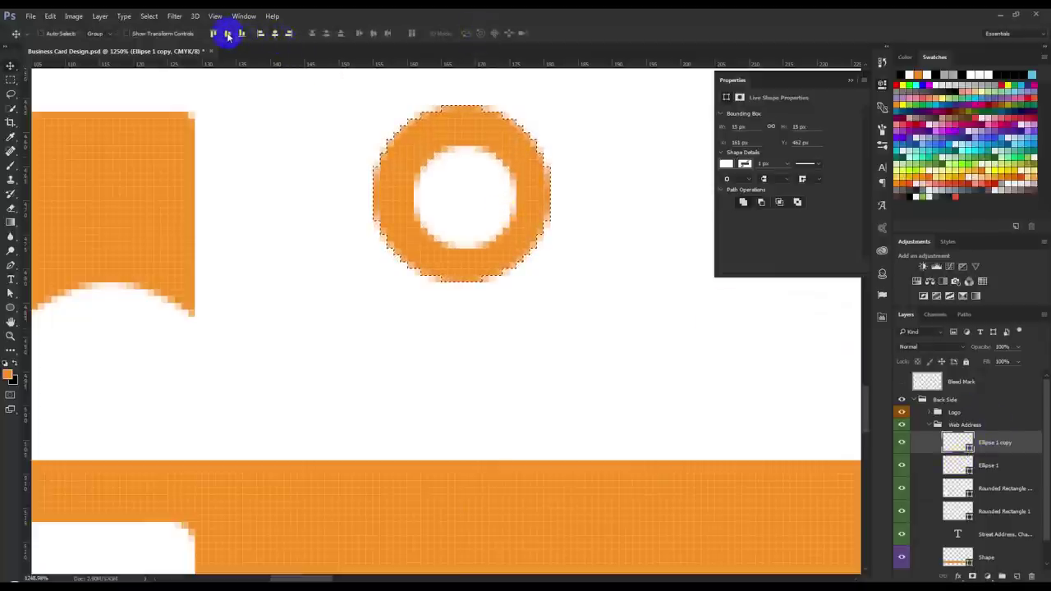
key("ctrl+d")
key("ctrl+t")
left_click_drag(516, 247, 507, 239)
left_click(475, 33)
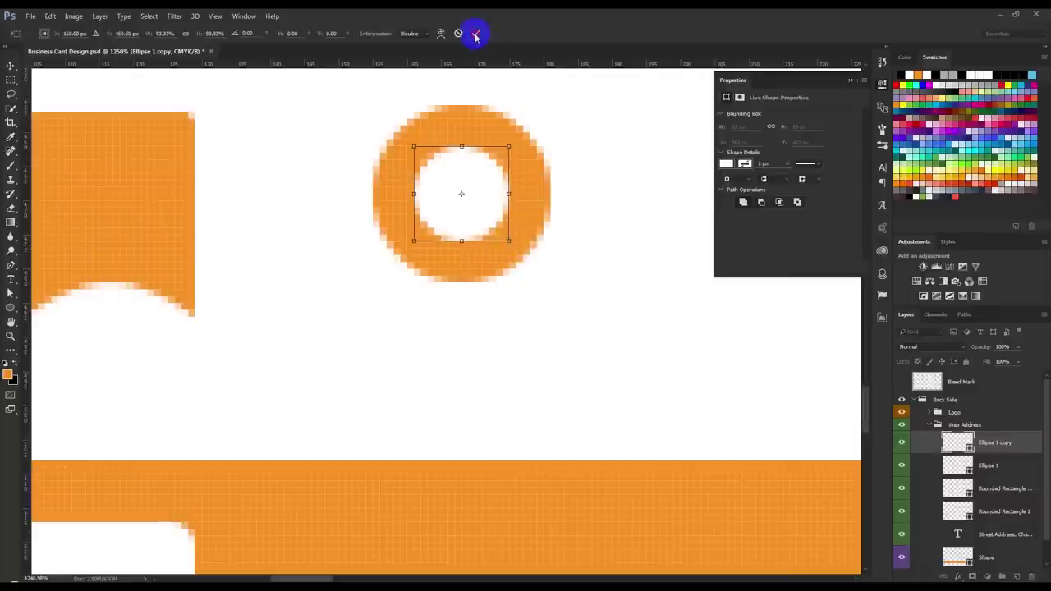
- Select the inner white circle's path and delete it
left_click(10, 294)
left_click(467, 188)
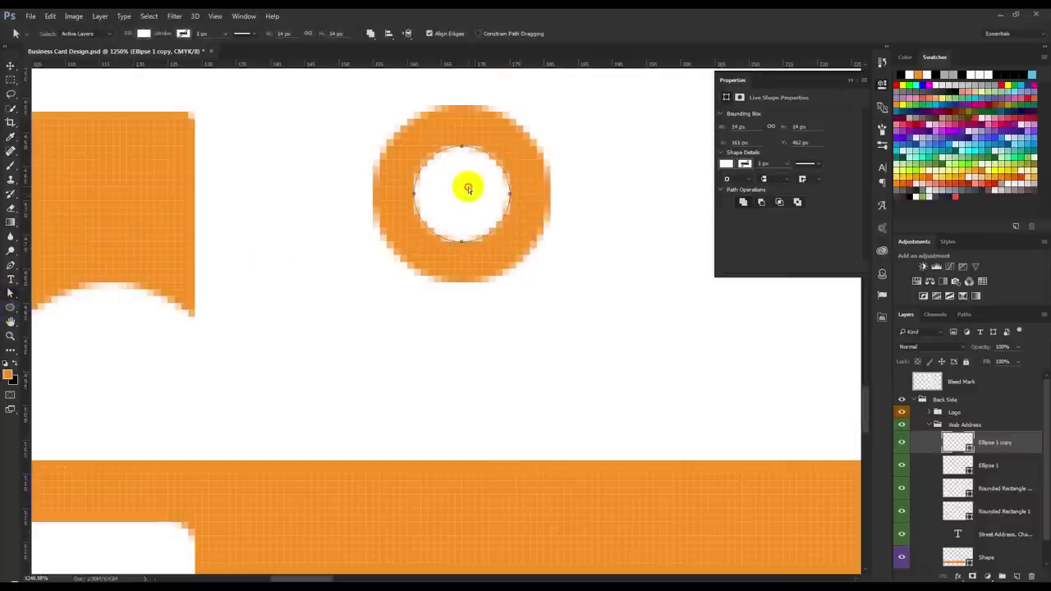
left_click(516, 227)
mouse_move(403, 139)
left_mouse_down()
mouse_move(501, 202)
mouse_move(519, 251)
left_mouse_up()
left_click(960, 464, "ctrl")
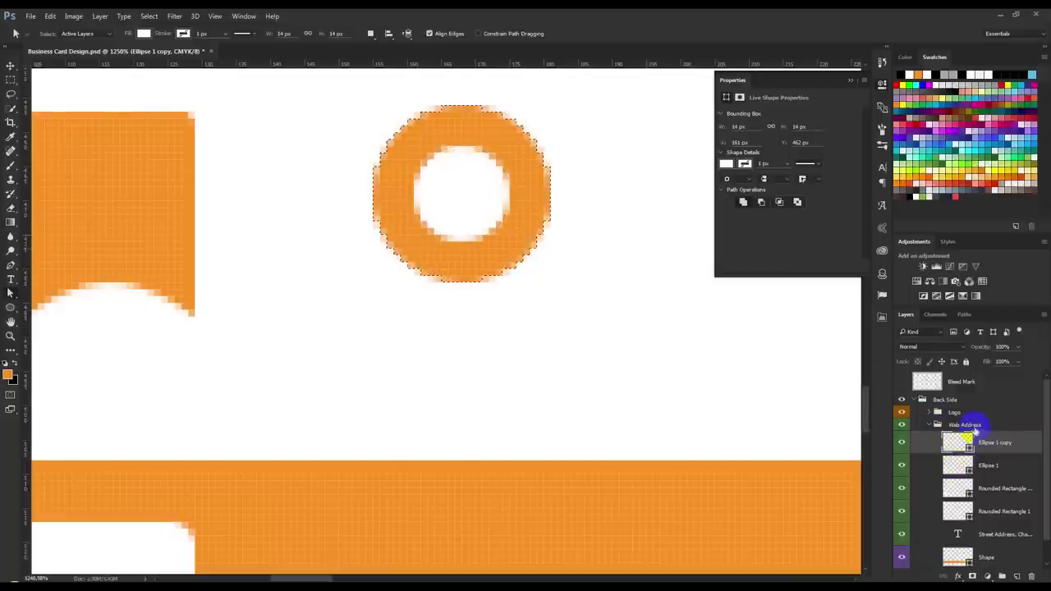
left_click_drag(403, 138, 514, 243)
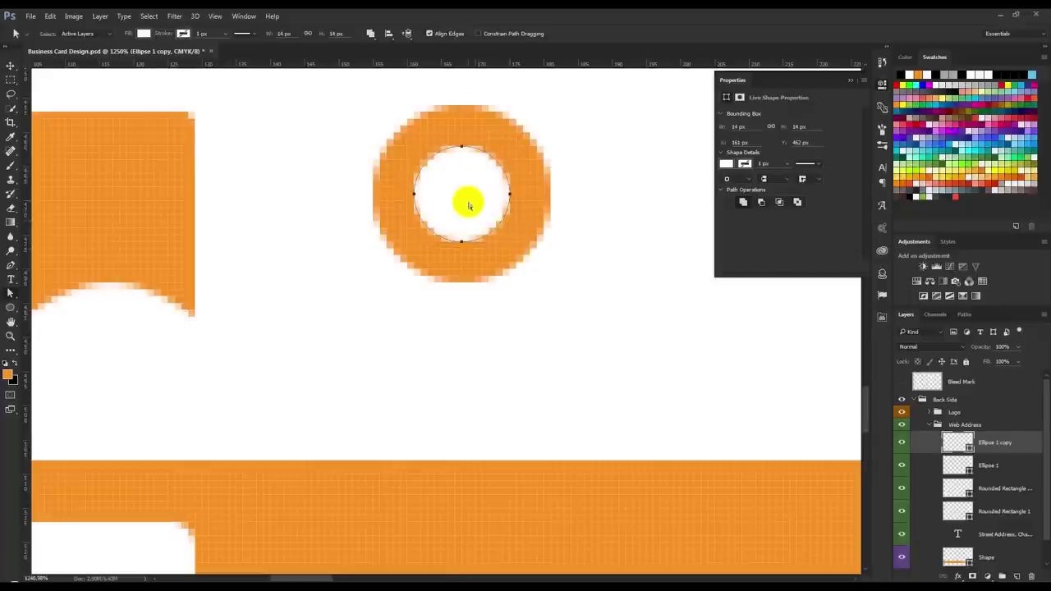
left_click(510, 200)
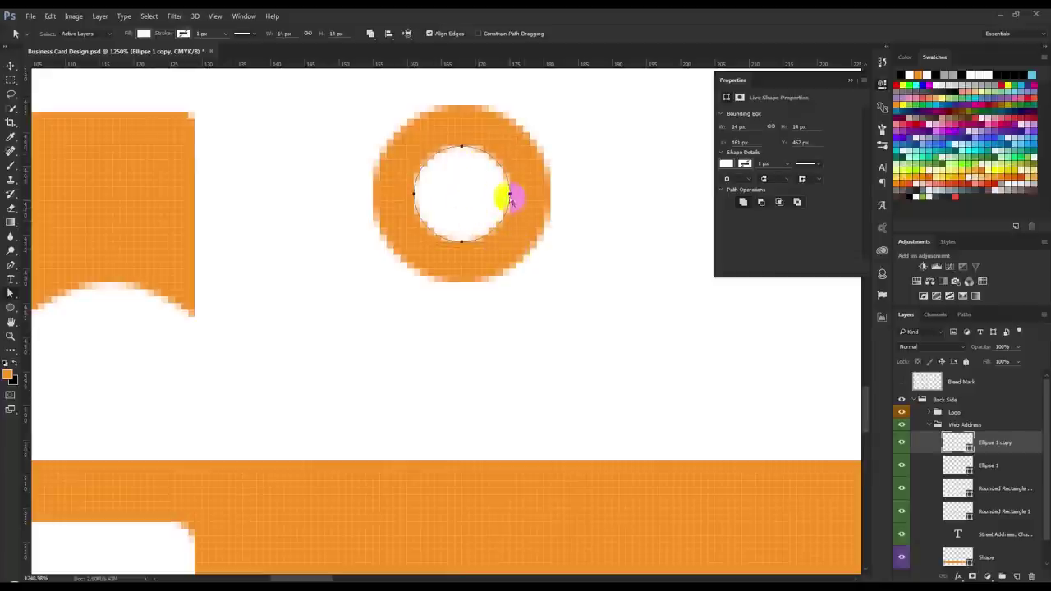
key("Delete")
left_click(531, 225)
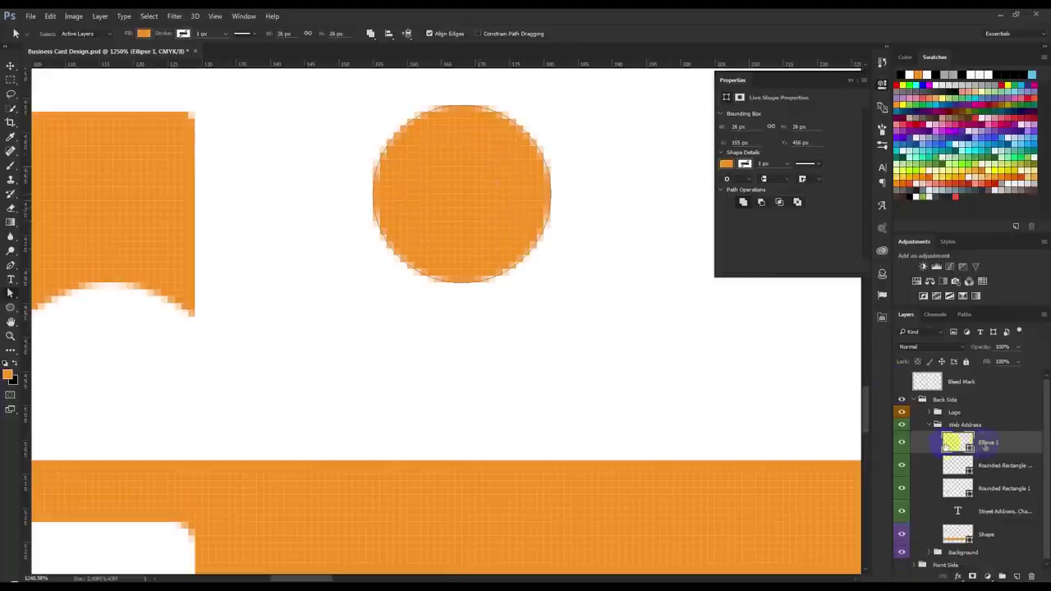
- Set the inner ellipse to Subtract Front Shape and Merge Shape Components into one ring
left_click(903, 443)
left_click(903, 442)
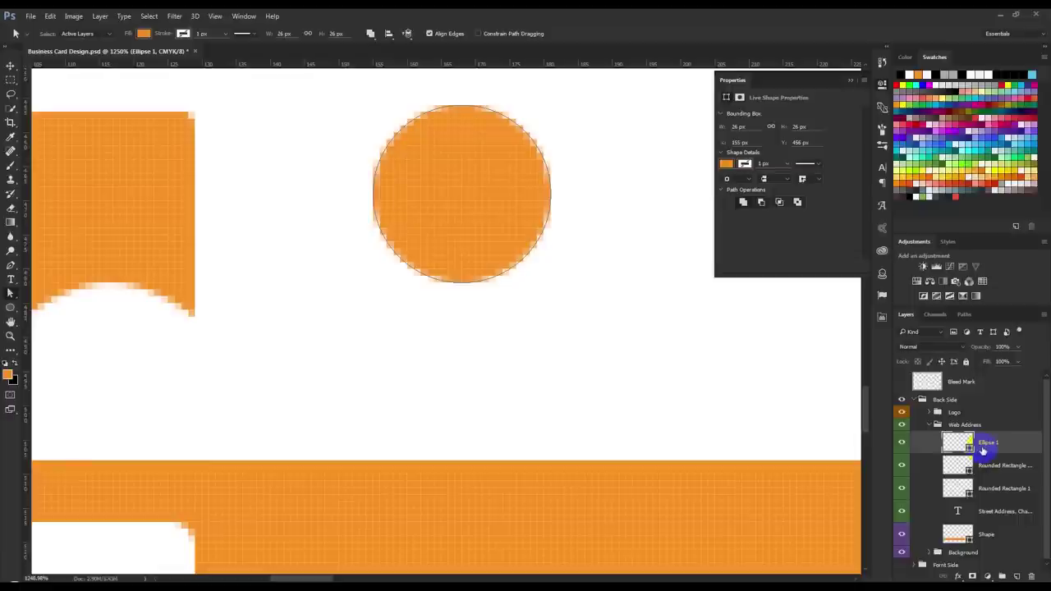
left_click(983, 451)
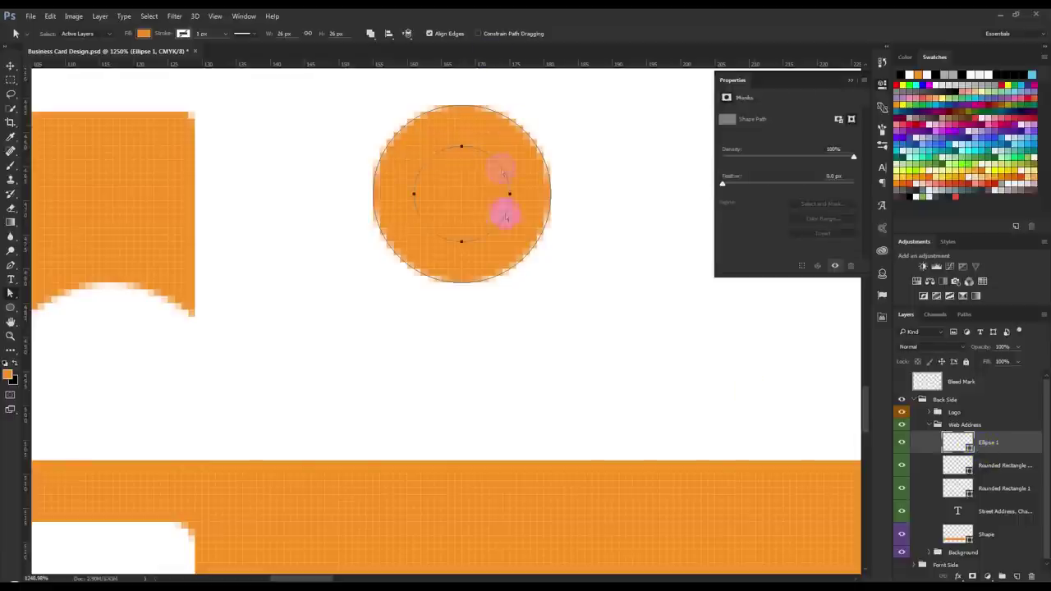
left_click(370, 33)
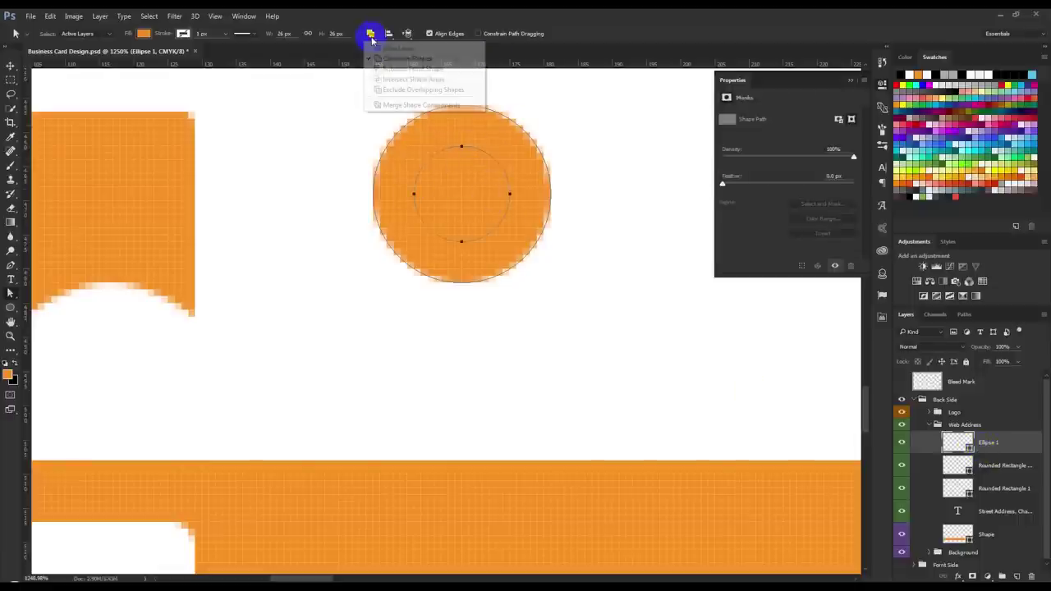
left_click(389, 70)
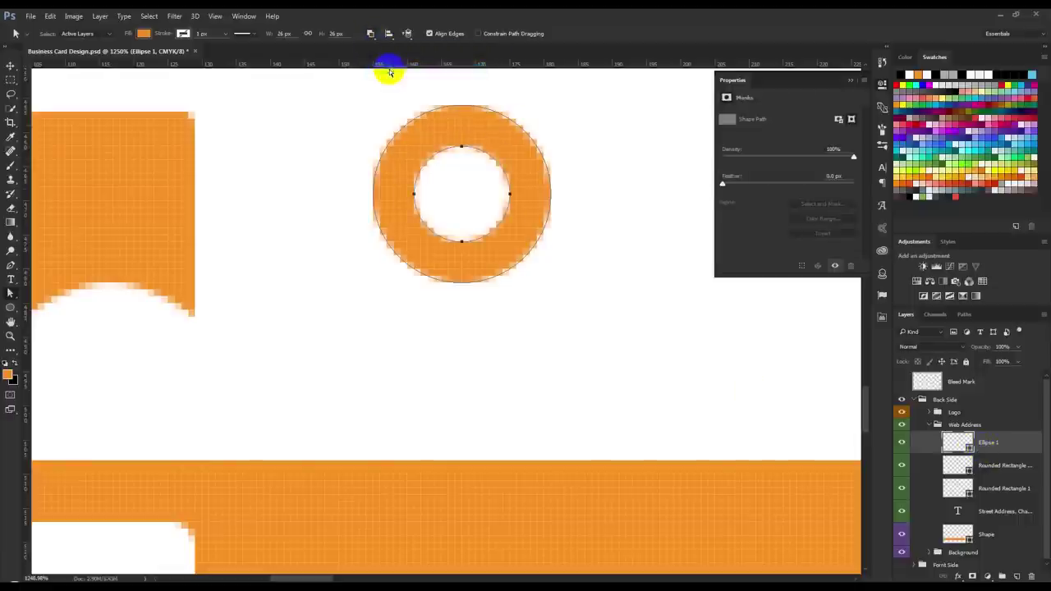
left_click(371, 34)
left_click(421, 104)
mouse_move(369, 105)
left_mouse_down()
mouse_move(575, 300)
mouse_move(343, 92)
left_mouse_up()
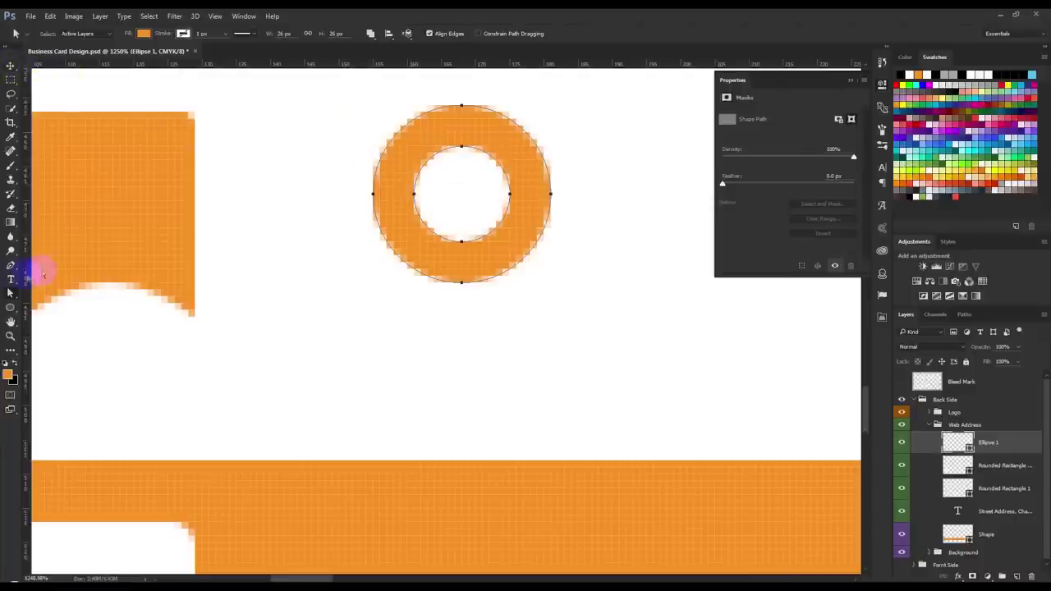
- Select all the ring's anchors and merge its shape components again
left_click(11, 267)
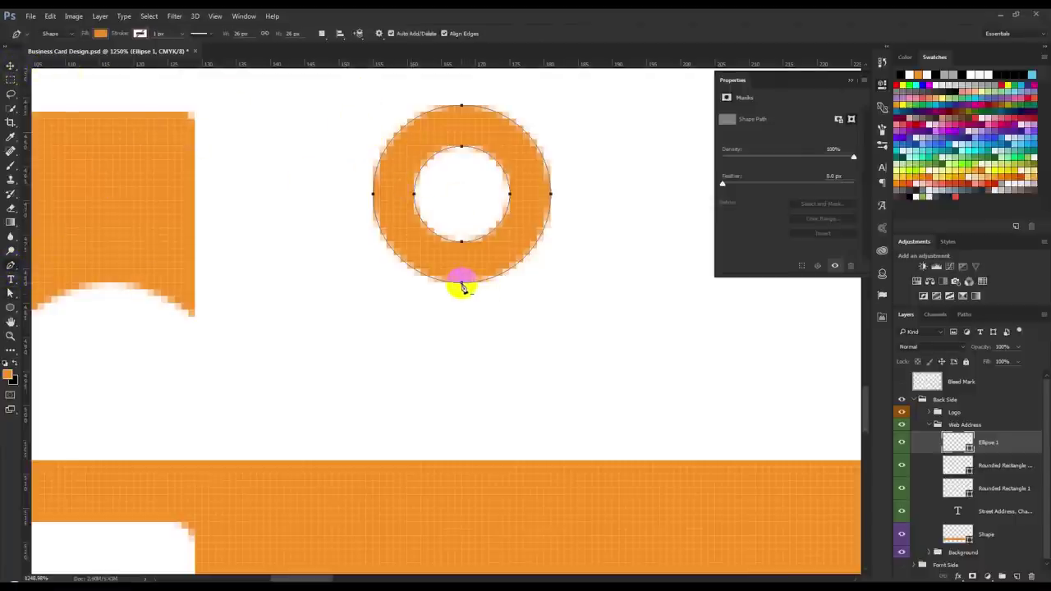
left_click(12, 293)
left_click(459, 282)
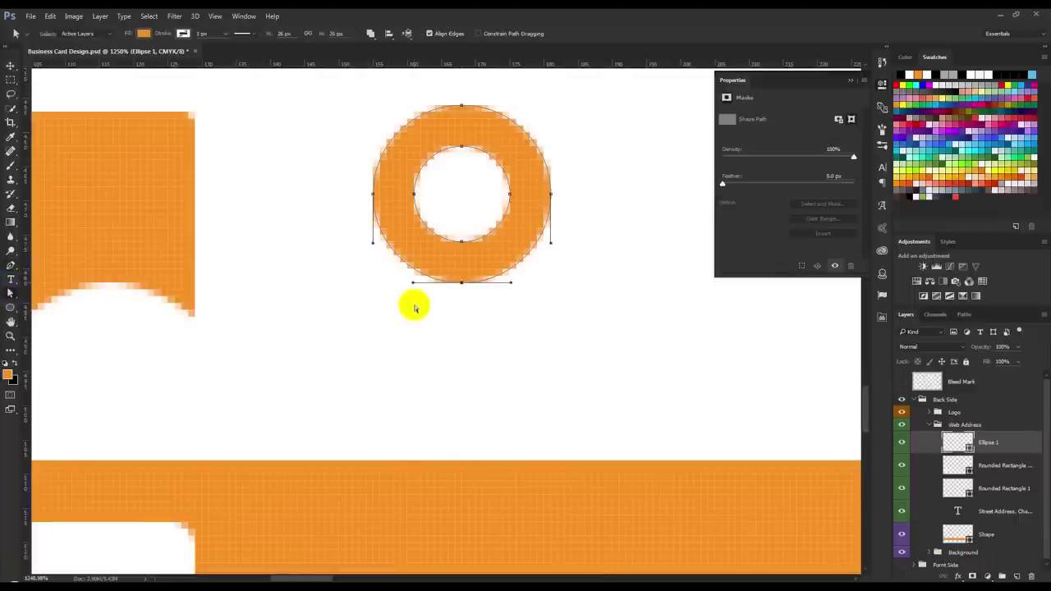
left_click(461, 284)
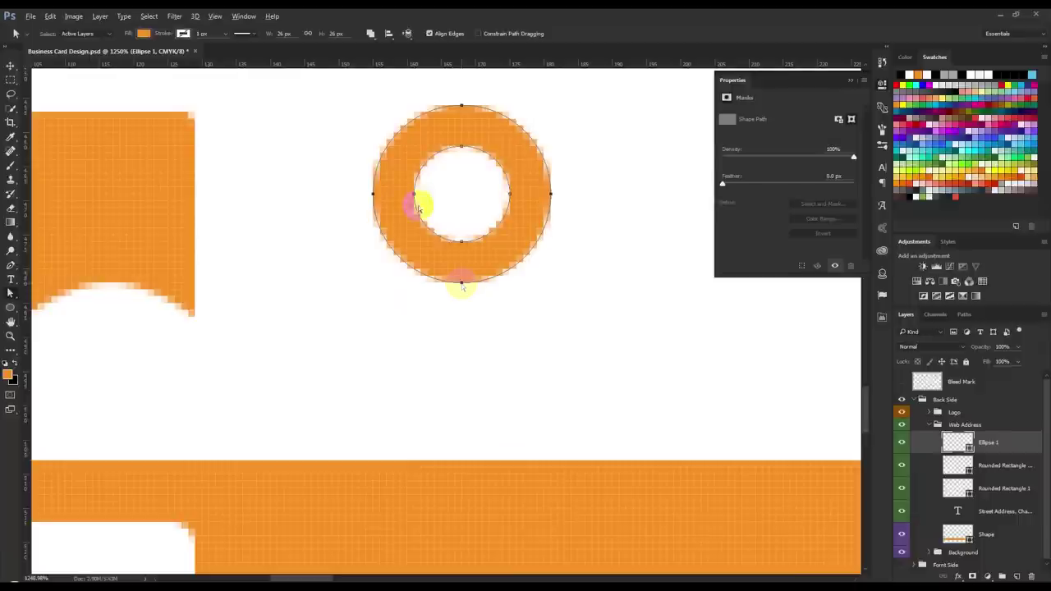
left_click_drag(362, 98, 559, 281)
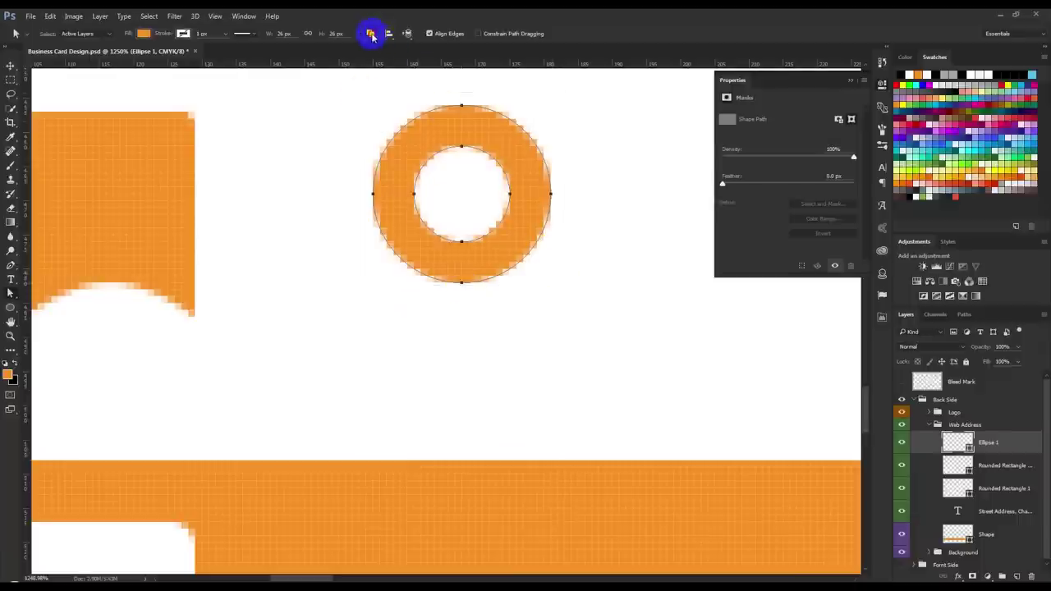
left_click(371, 35)
left_click(382, 104)
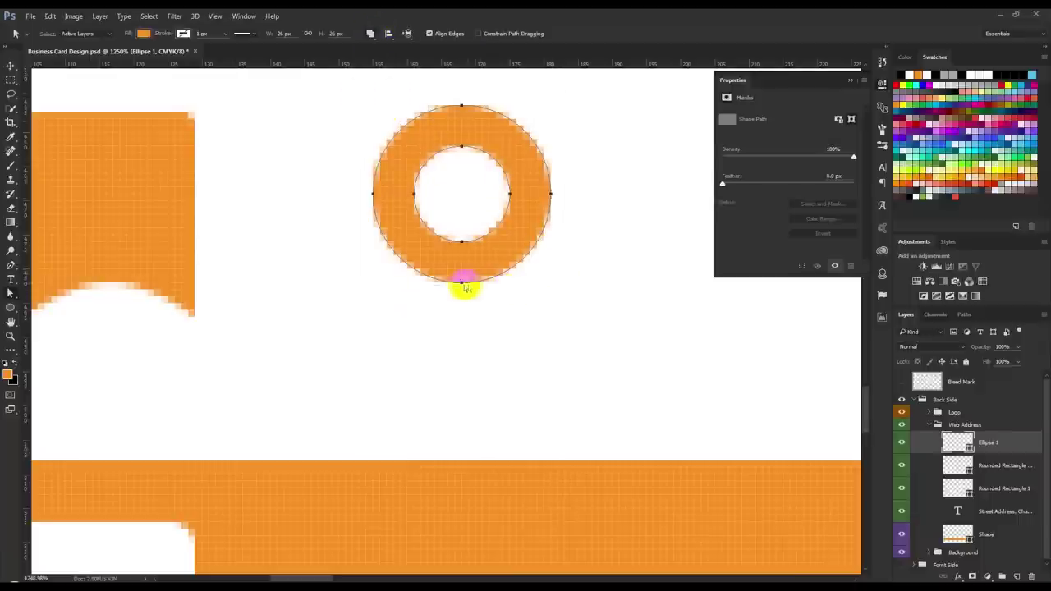
- Convert the ring's bottom anchor into a sharp corner point
left_click(11, 265)
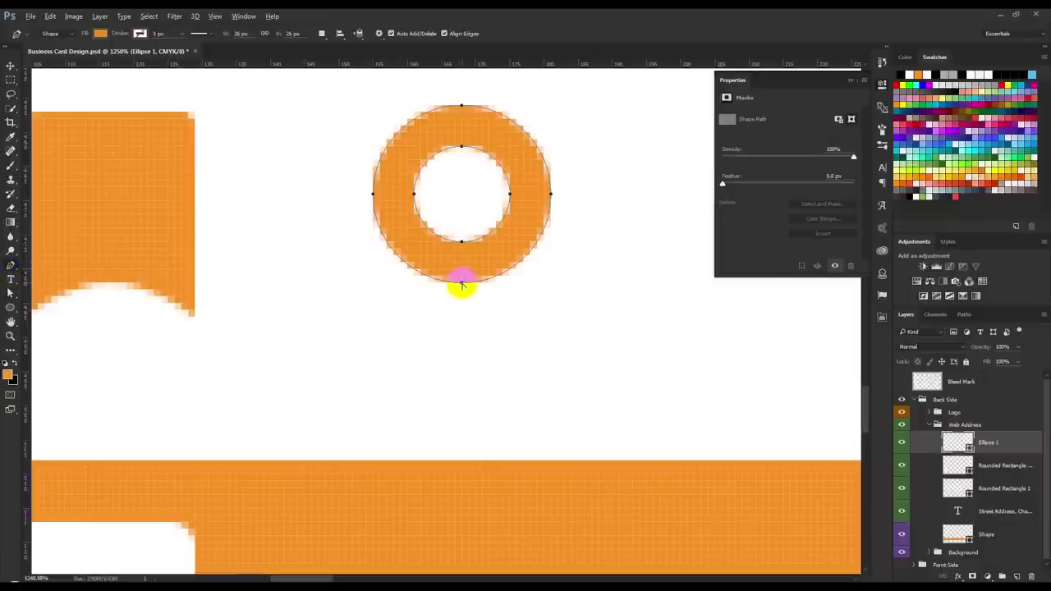
left_click(461, 284, "alt")
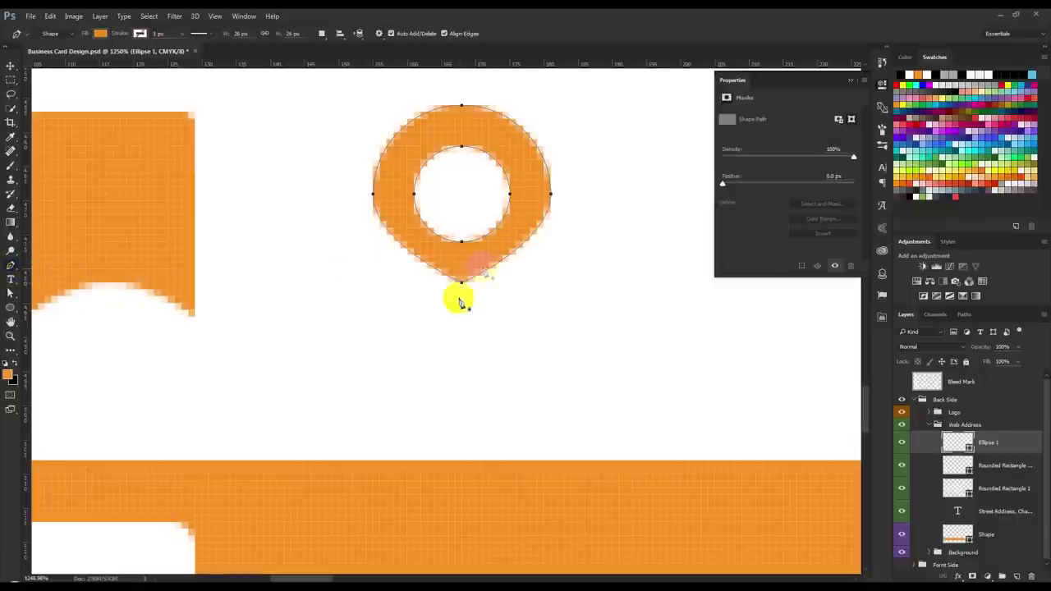
key("ctrl+z")
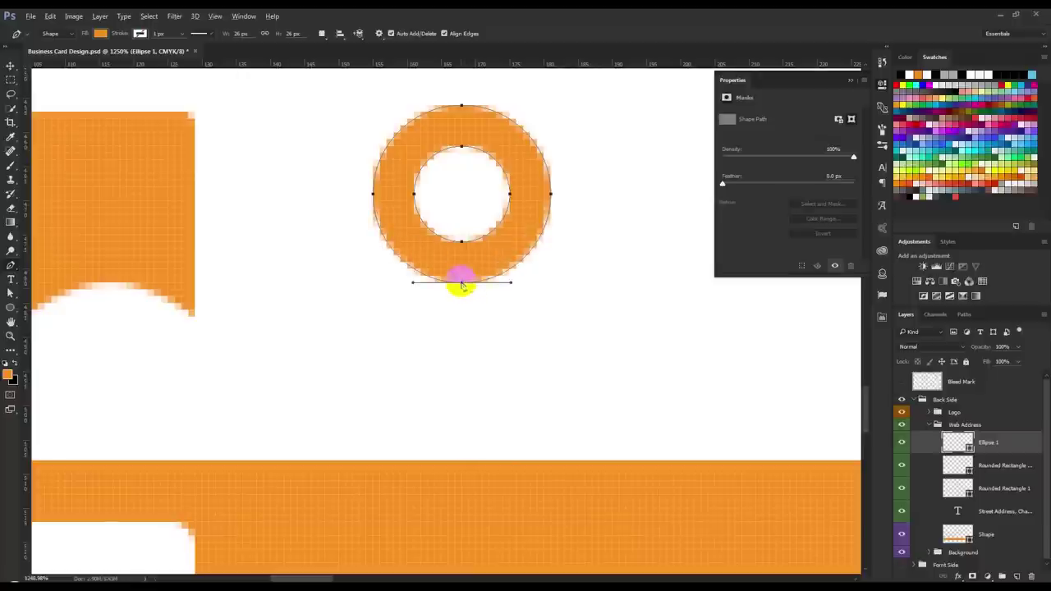
left_click(461, 283, "alt")
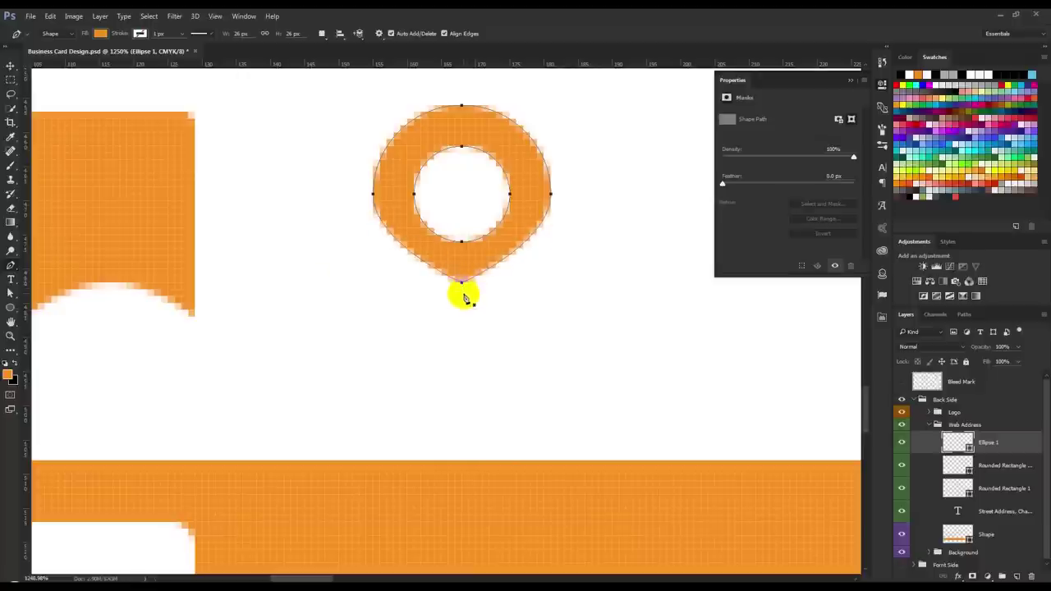
- Nudge the bottom anchor down with the arrow keys to form the pin's point
left_click(10, 294)
left_click(439, 279)
key("shift+Down")
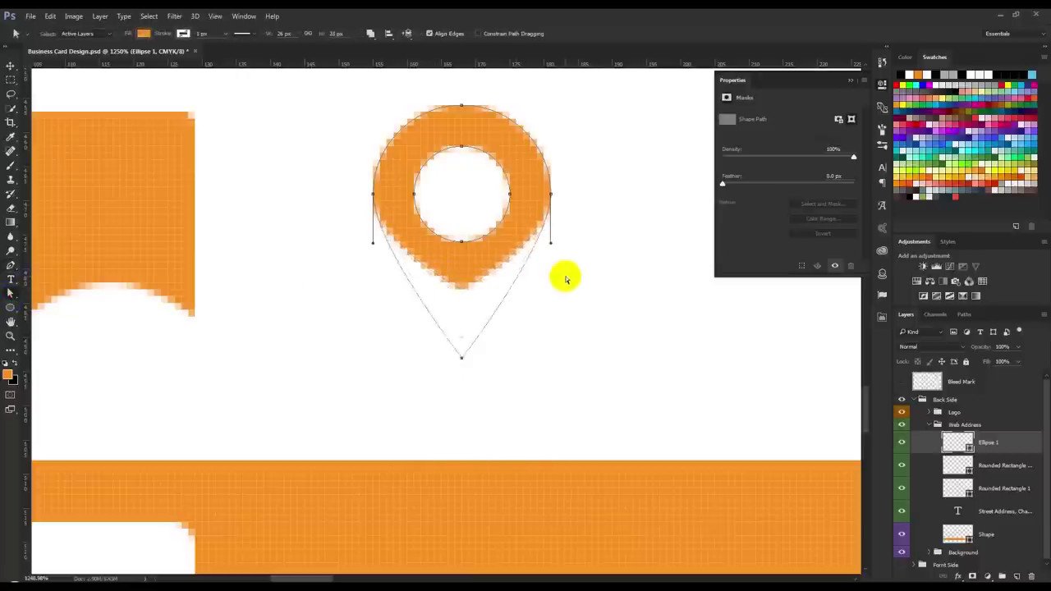
key("Down")
key("Down")
key("Down")
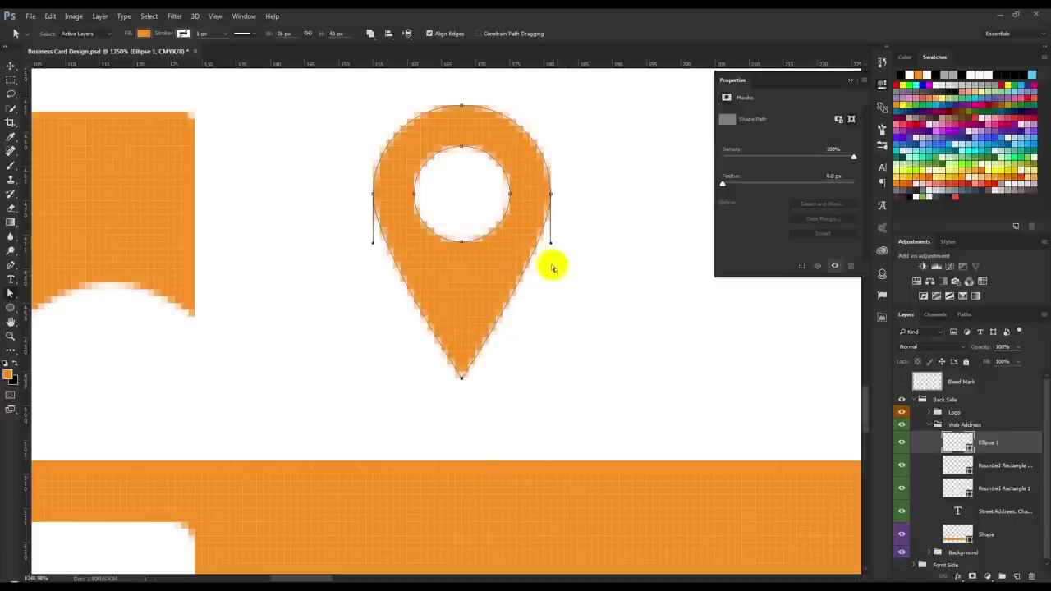
left_click_drag(326, 89, 581, 395)
left_click(10, 64)
scroll(422, 246, "down", 5, "alt")
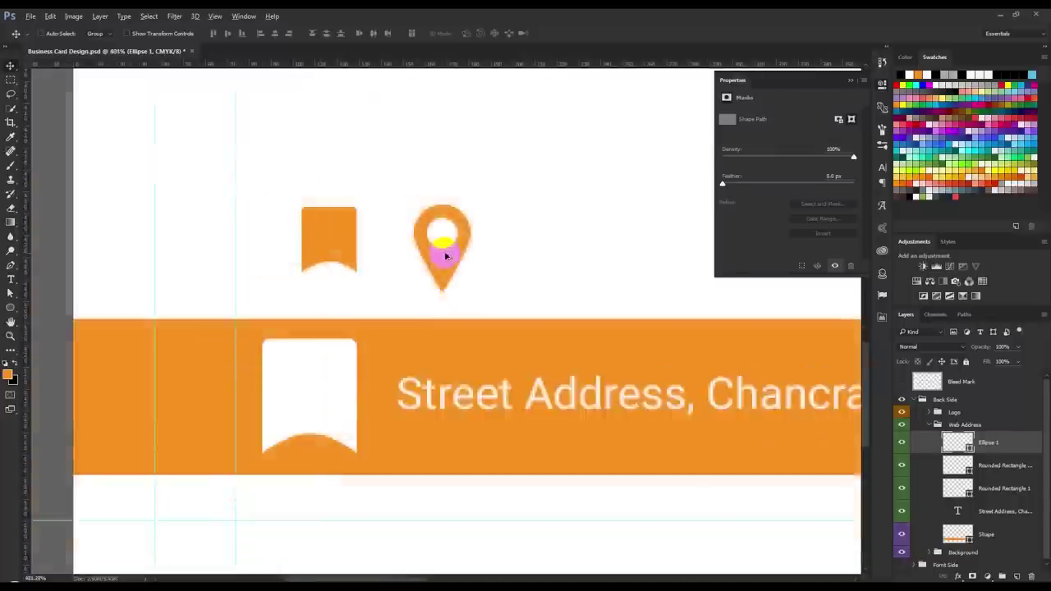
- Move the pin onto the white bookmark and scale it down to fit
scroll(444, 256, "down", 2, "alt")
left_click_drag(444, 256, 373, 350)
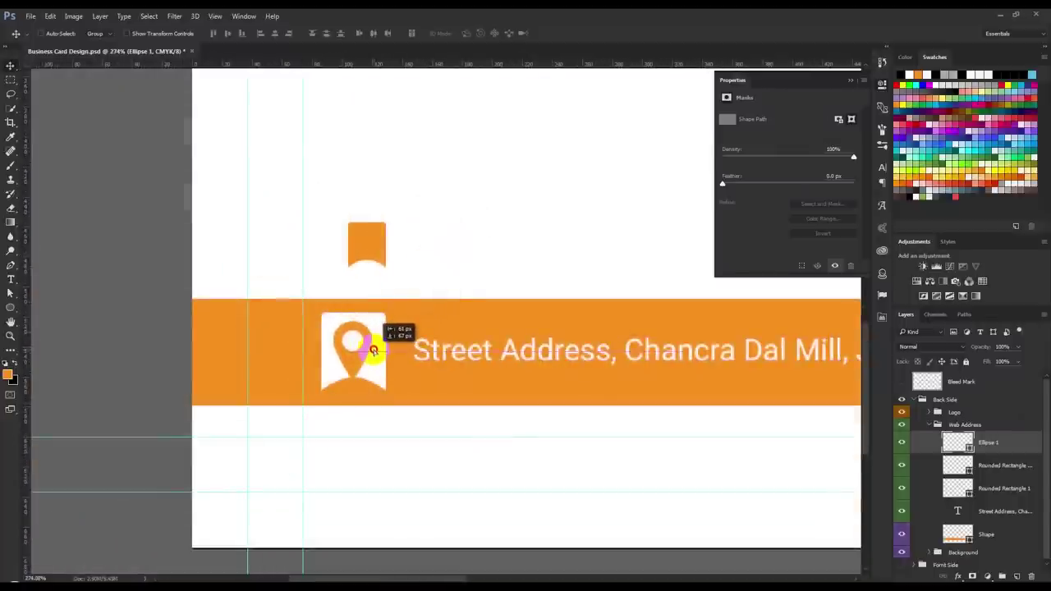
left_click_drag(373, 351, 368, 348)
scroll(370, 345, "up", 3, "alt")
key("ctrl+t")
left_click_drag(450, 257, 430, 276)
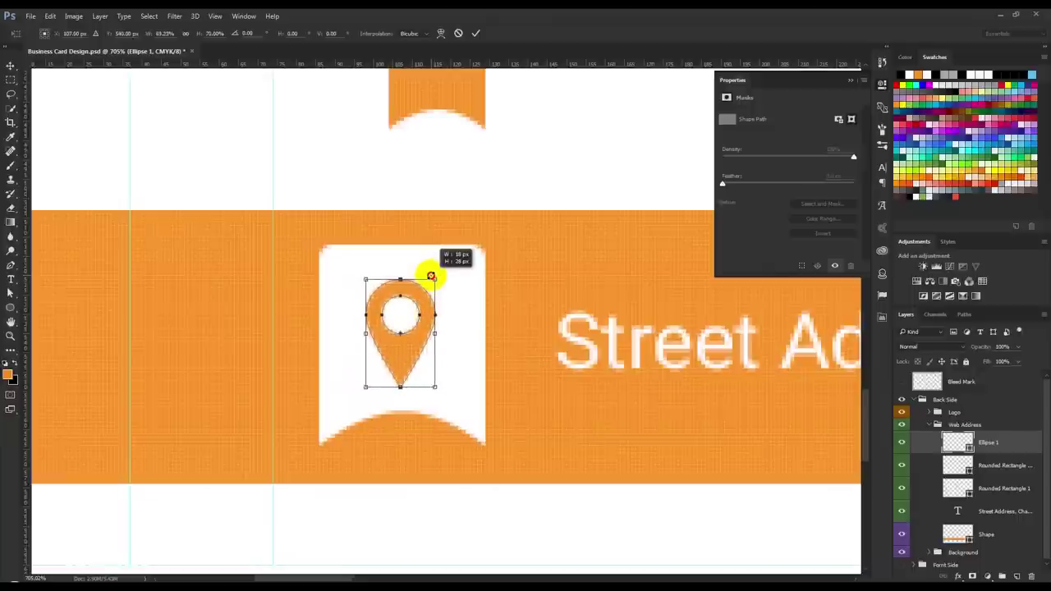
left_click_drag(431, 276, 427, 284)
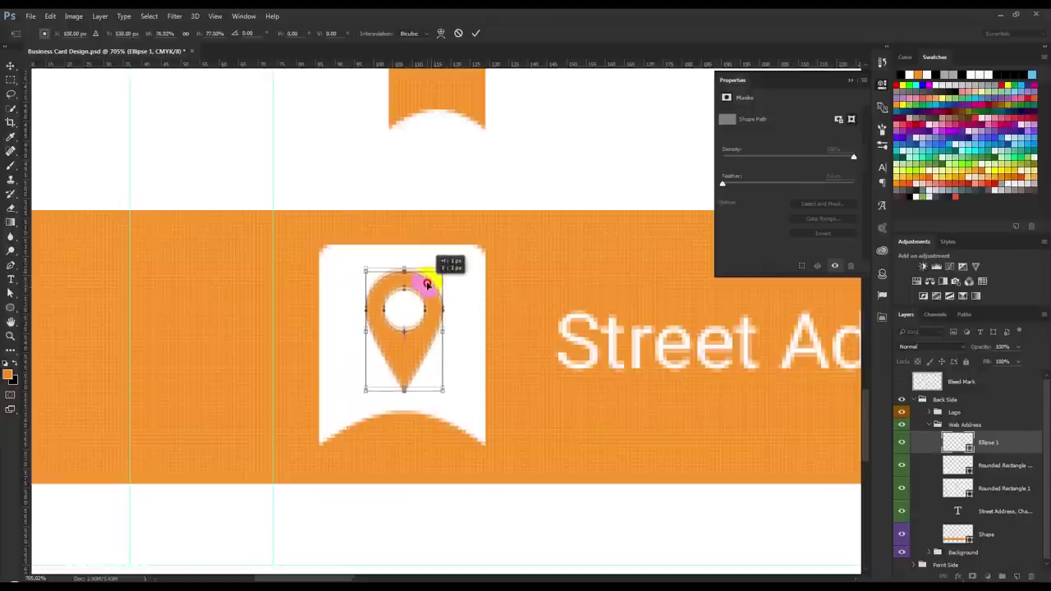
left_click(477, 32)
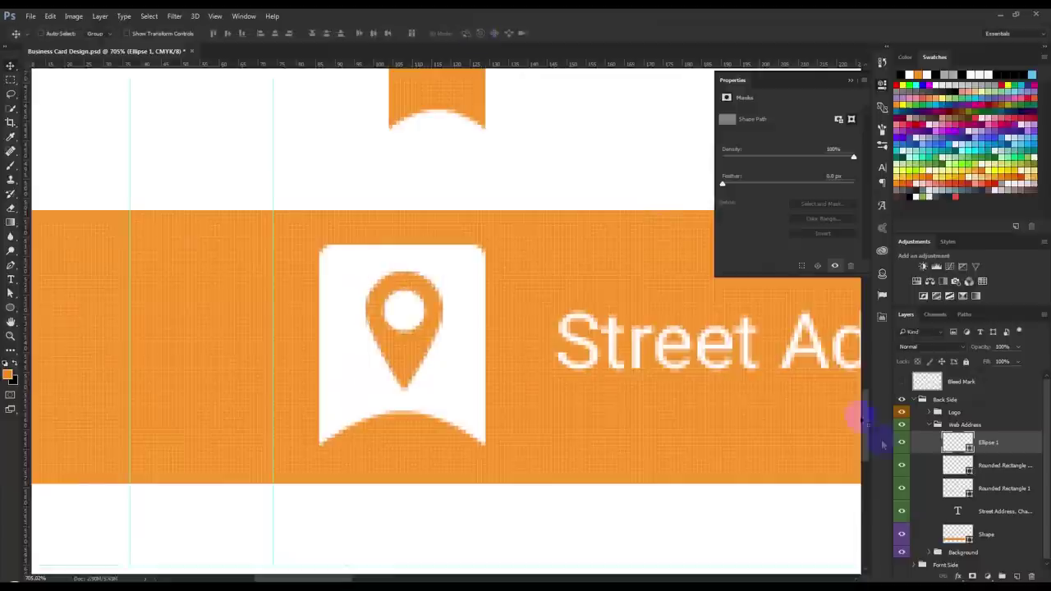
- Try centring the pin on the bookmark selection, undo it, and select the leftover orange bookmark layer
left_click(957, 467, "ctrl")
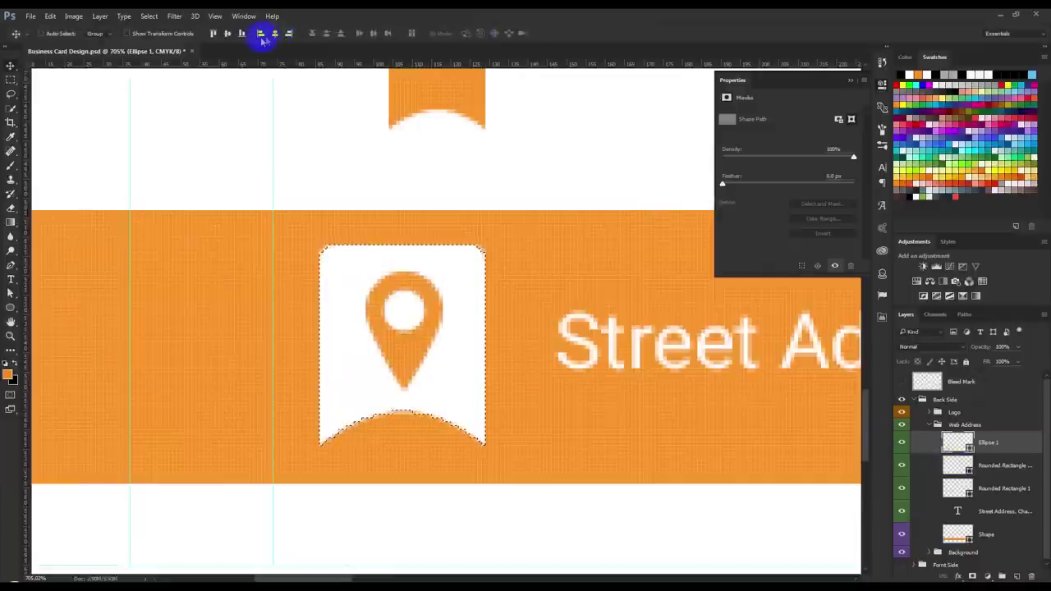
left_click(228, 34)
key("ctrl+z")
key("ctrl+d")
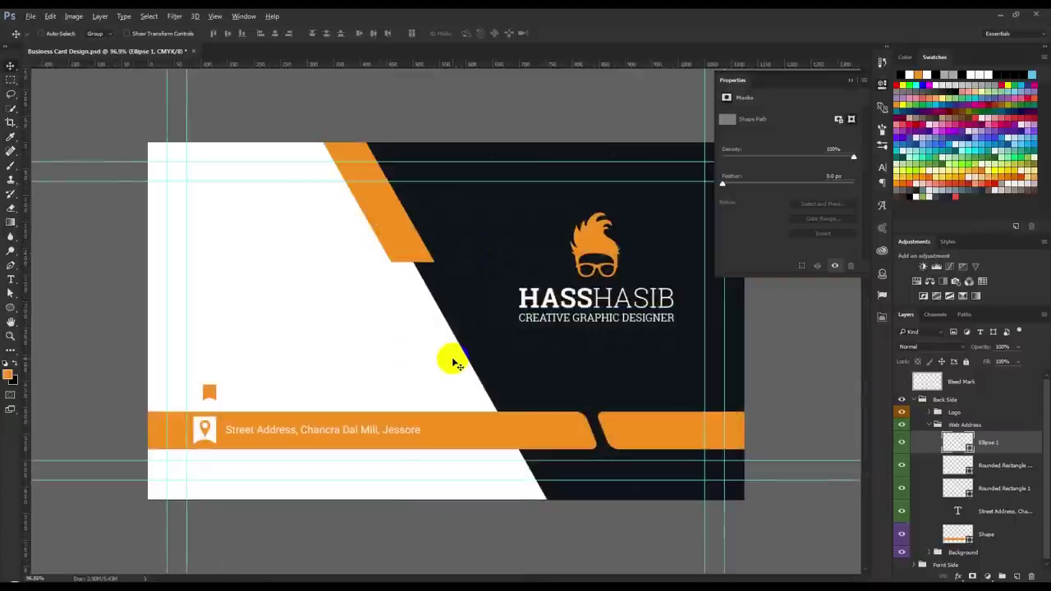
left_click(593, 419)
left_click(984, 490)
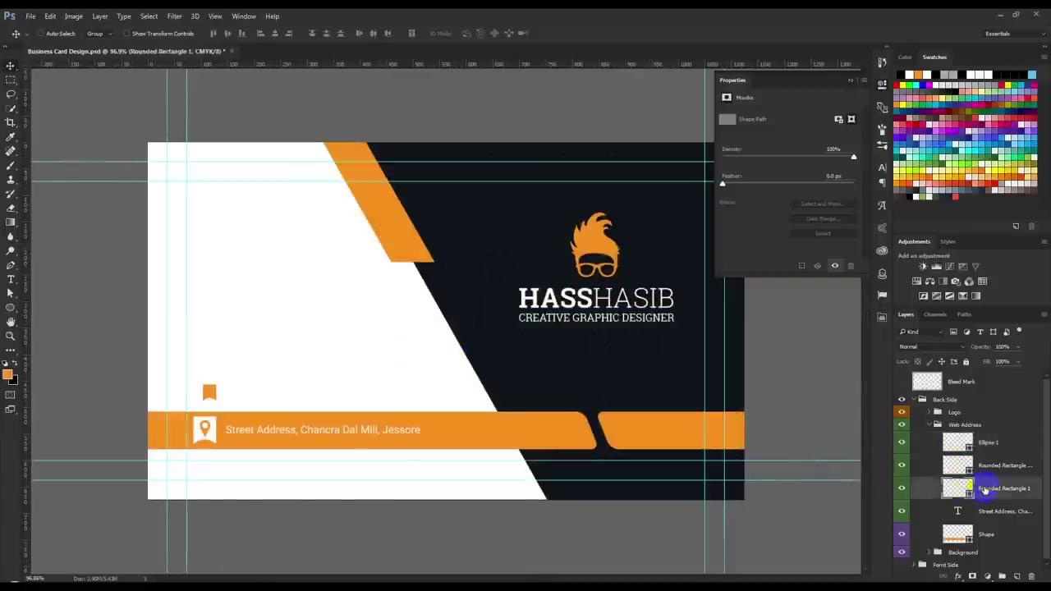
- Delete Rounded Rectangle 1 and place a copy of the pin and bookmark above the address bar
key("Delete")
left_click(994, 444)
left_click(996, 464, "shift")
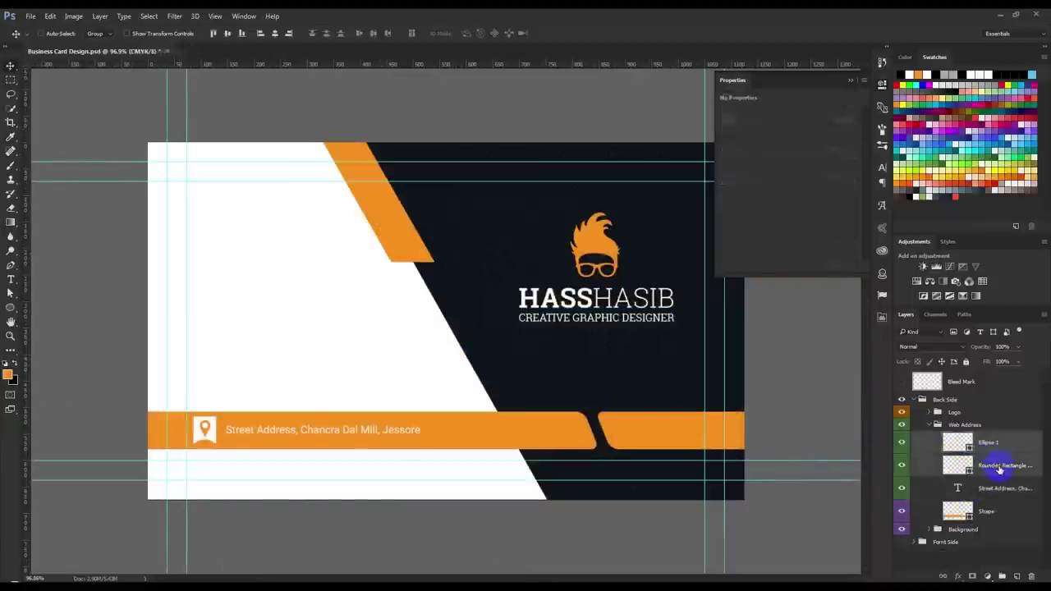
left_click_drag(215, 424, 223, 372)
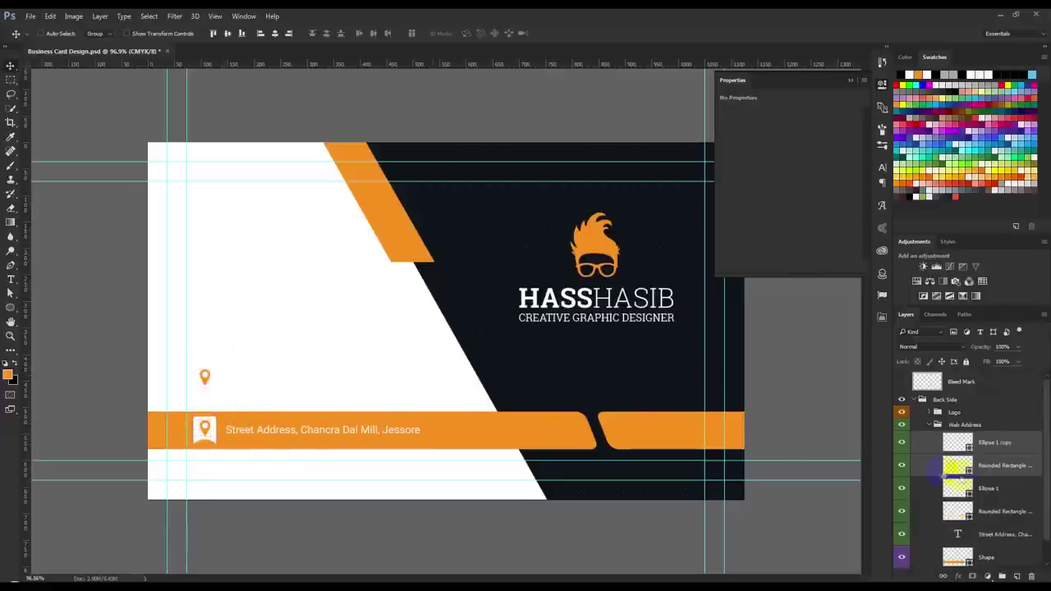
- Group the original pin, bookmark, address text and bar as 'Street Address'
left_click(997, 490)
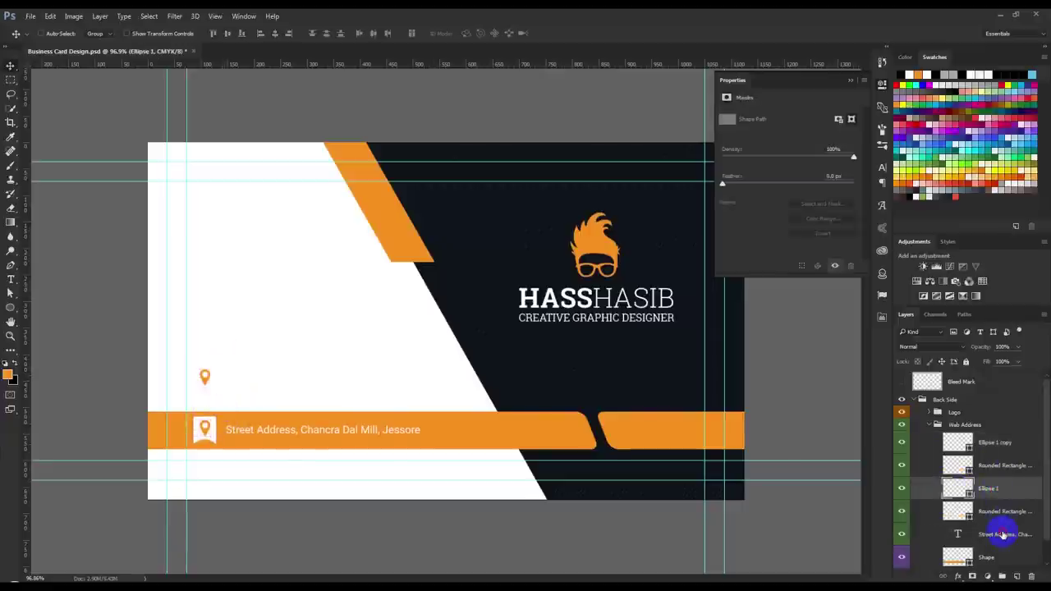
left_click(1000, 513, "shift")
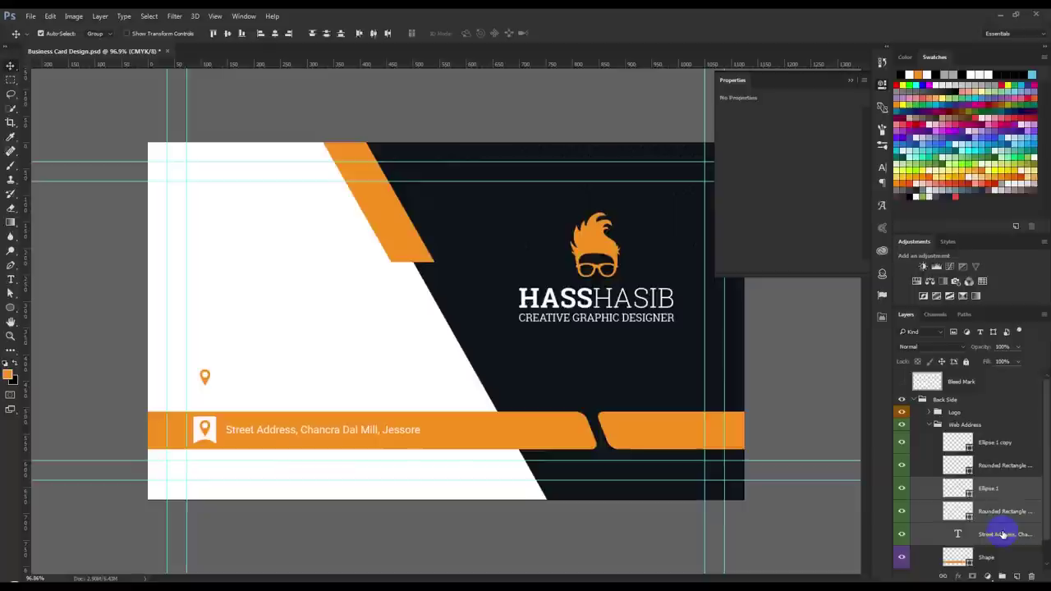
key("ctrl+g")
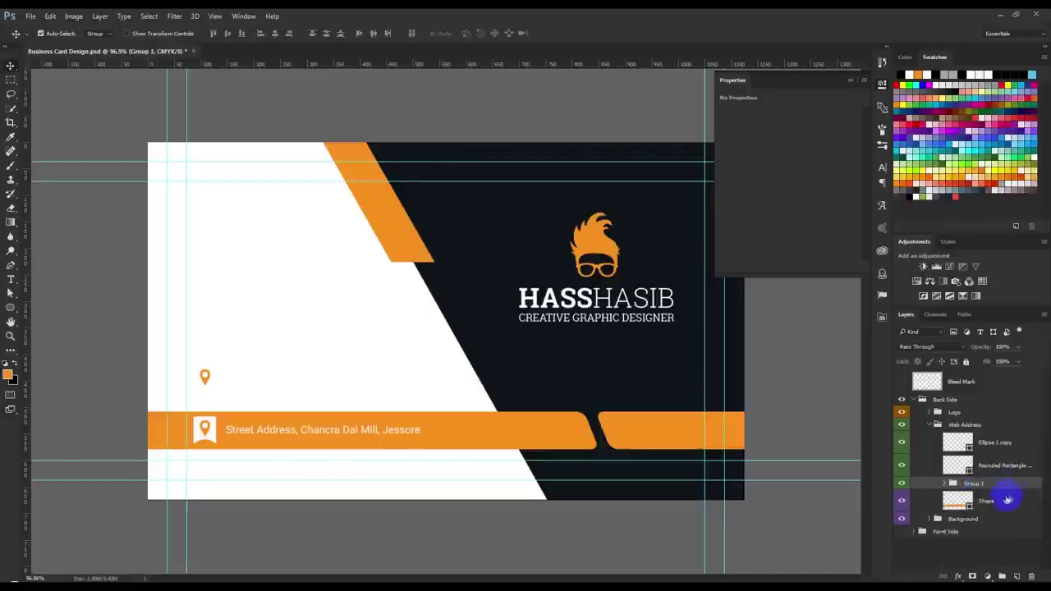
key("ctrl+z")
left_click(993, 490)
scroll(969, 509, "down", 1)
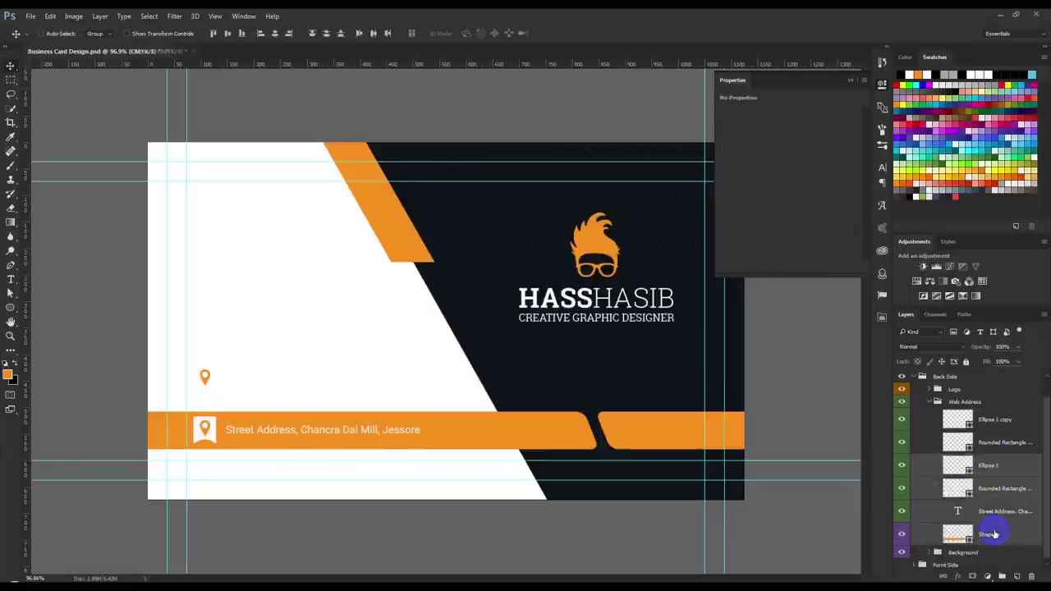
key("ctrl+g")
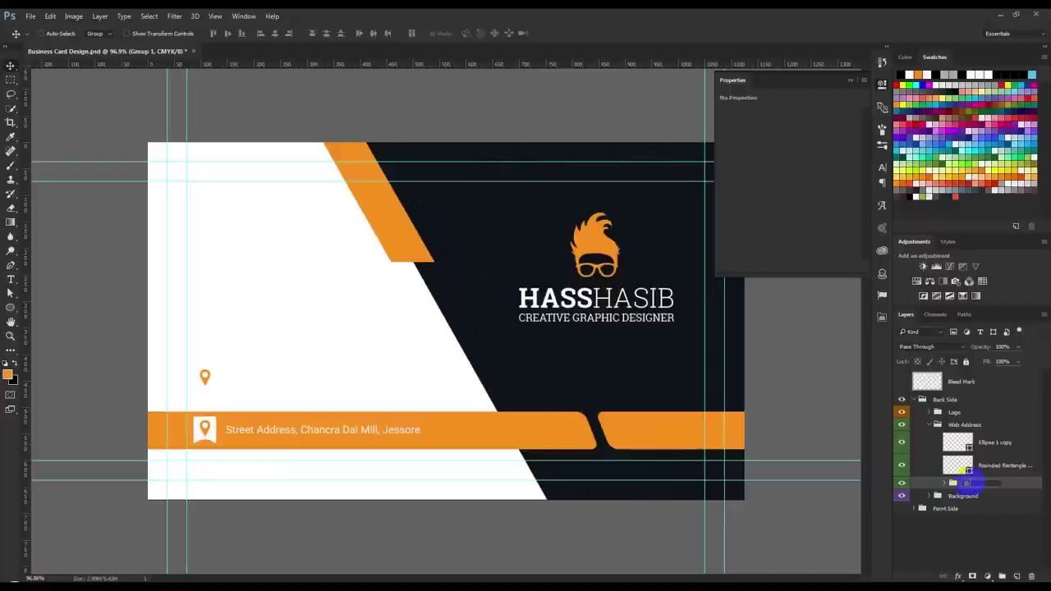
type("Address")
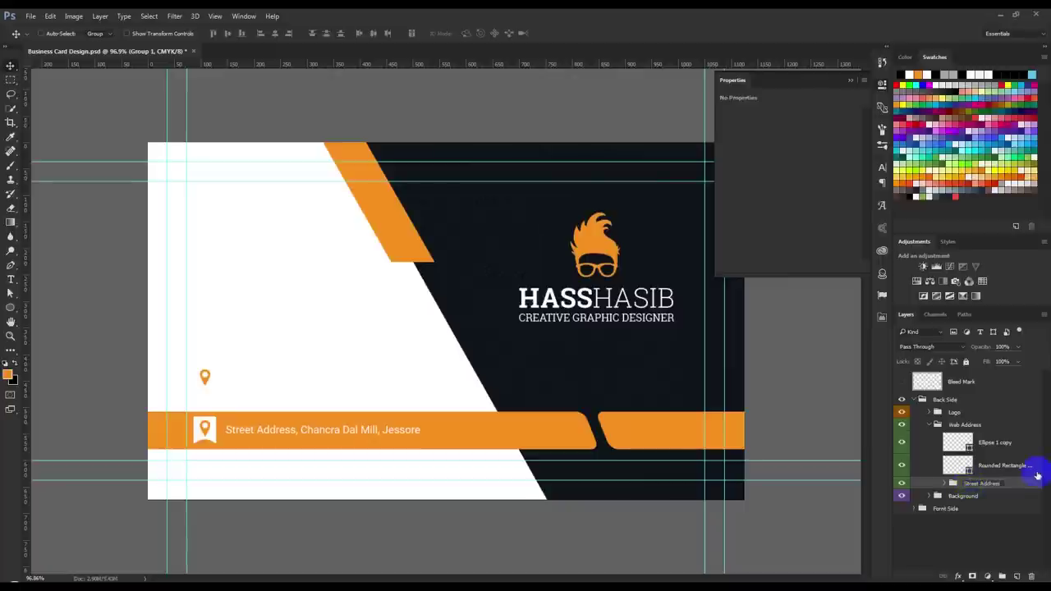
left_click(1027, 467)
- Recolour the copied bookmark orange using a colour sampled from the card
double_click(959, 464)
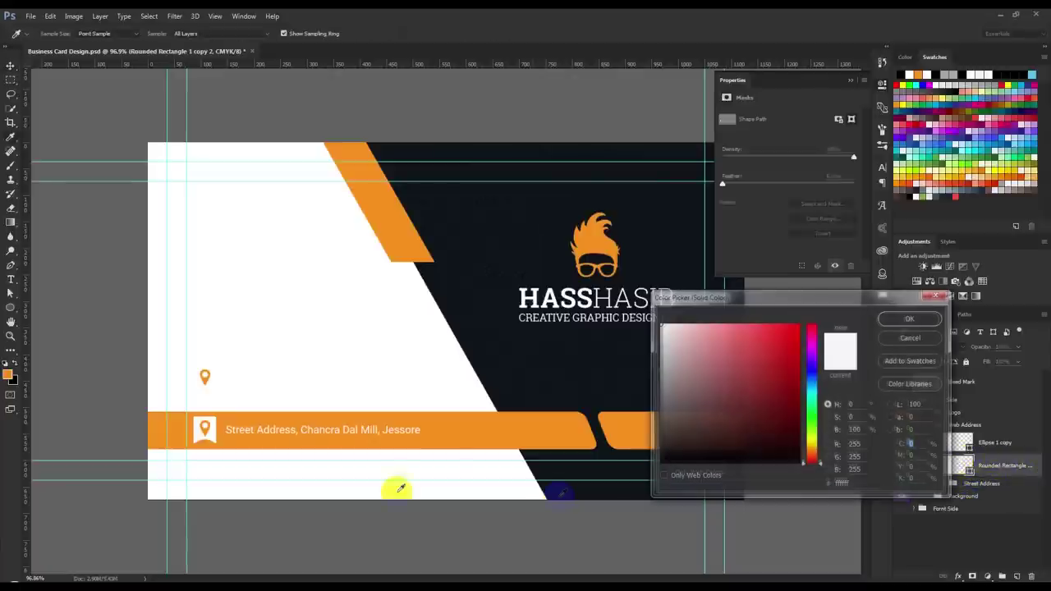
left_click(464, 433)
left_click(910, 319)
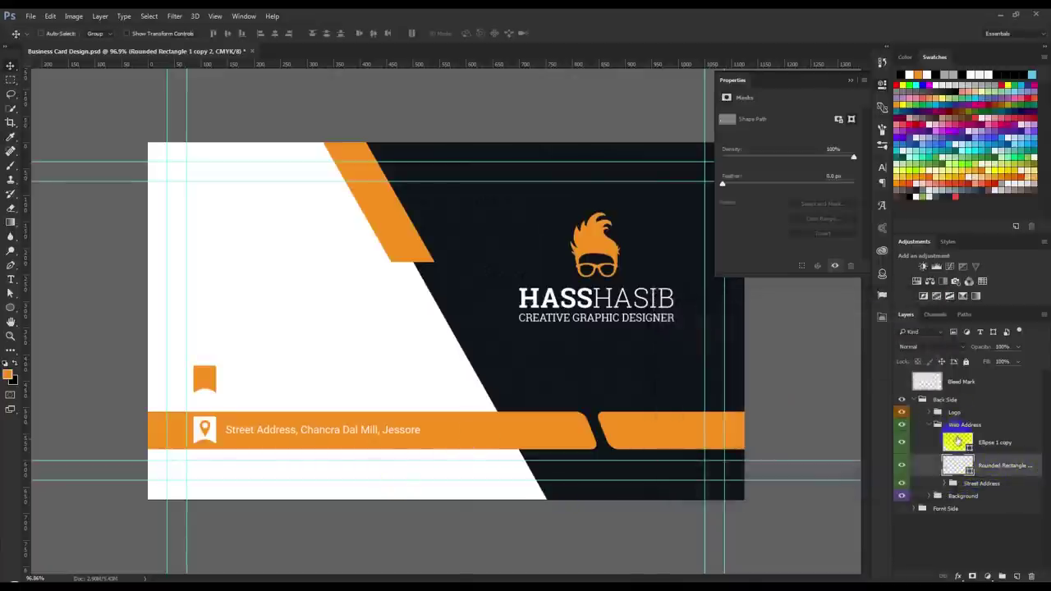
- Fill the copied pin white, then delete the pin shape
double_click(963, 442)
left_click(438, 369)
left_click(899, 319)
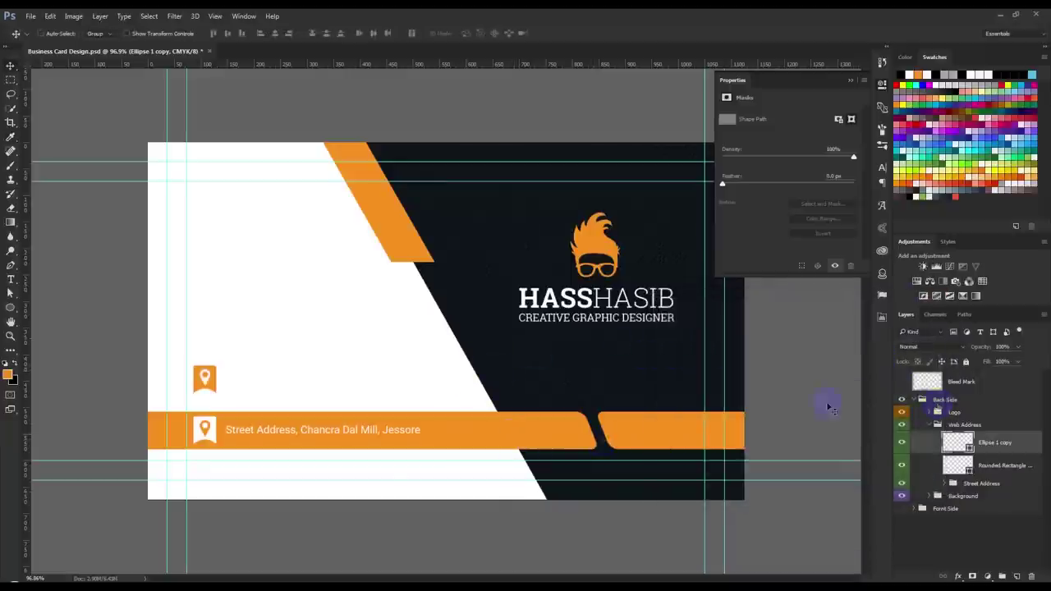
scroll(258, 369, "up", 2)
scroll(116, 372, "up", 2)
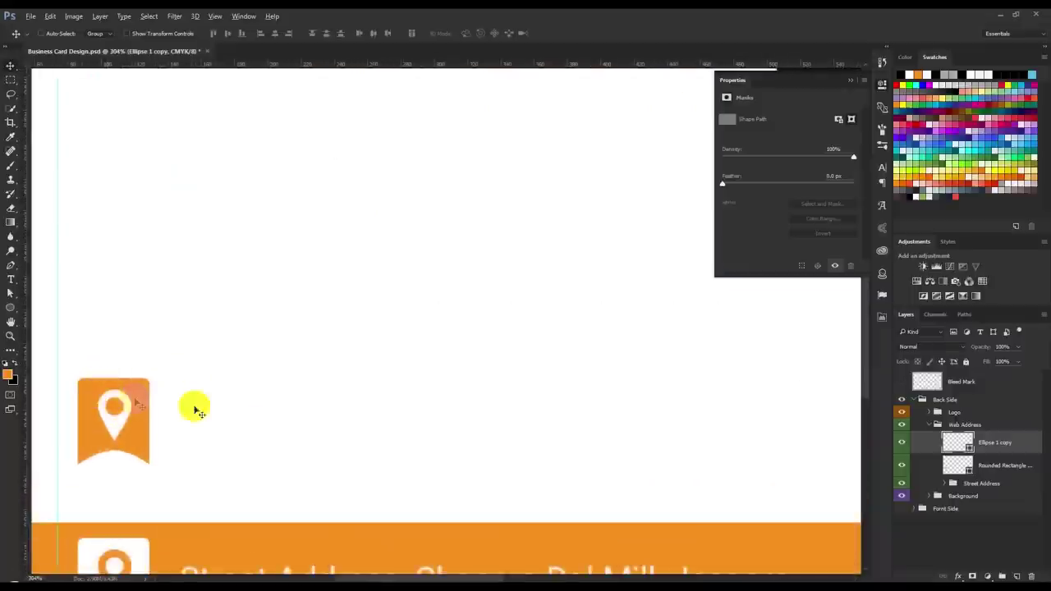
scroll(206, 374, "up", 2)
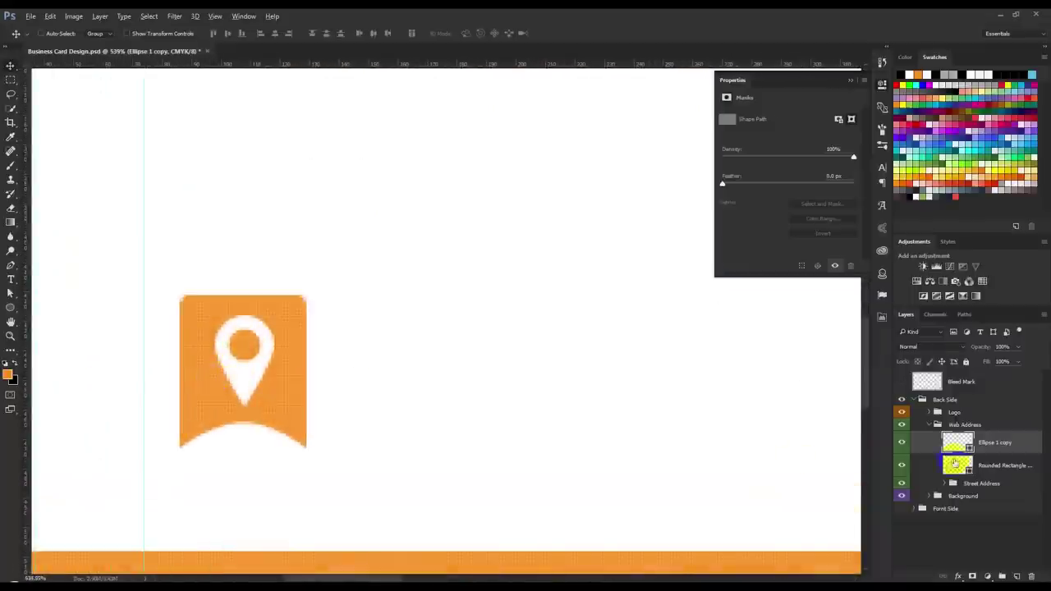
key("Delete")
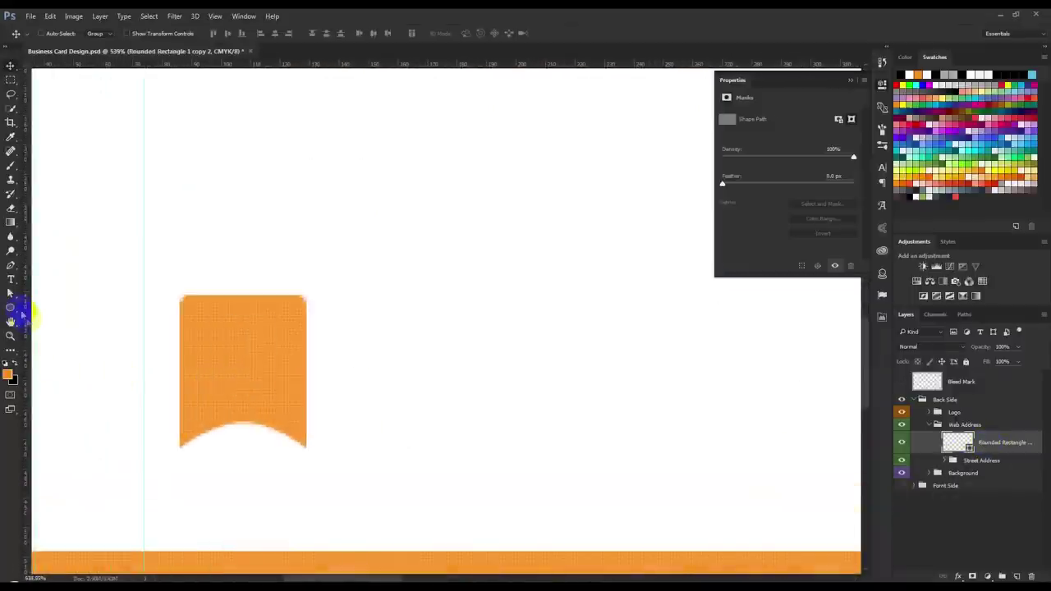
- Draw a globe with the Custom Shape Tool and fill it white
left_click_drag(10, 308, 51, 361)
left_click(51, 361)
left_click_drag(360, 320, 470, 406)
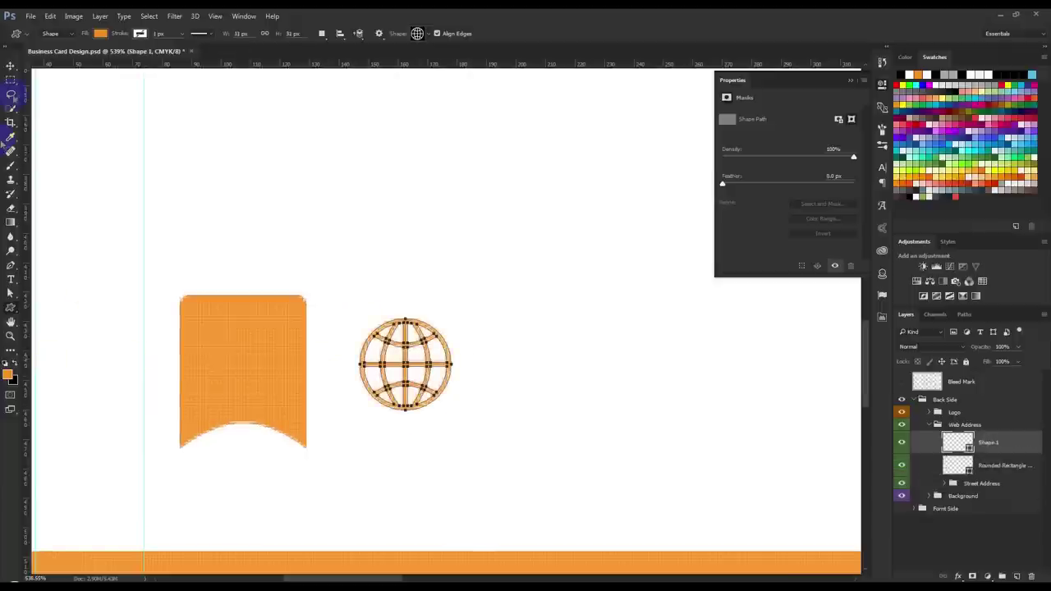
double_click(957, 444)
left_click(505, 242)
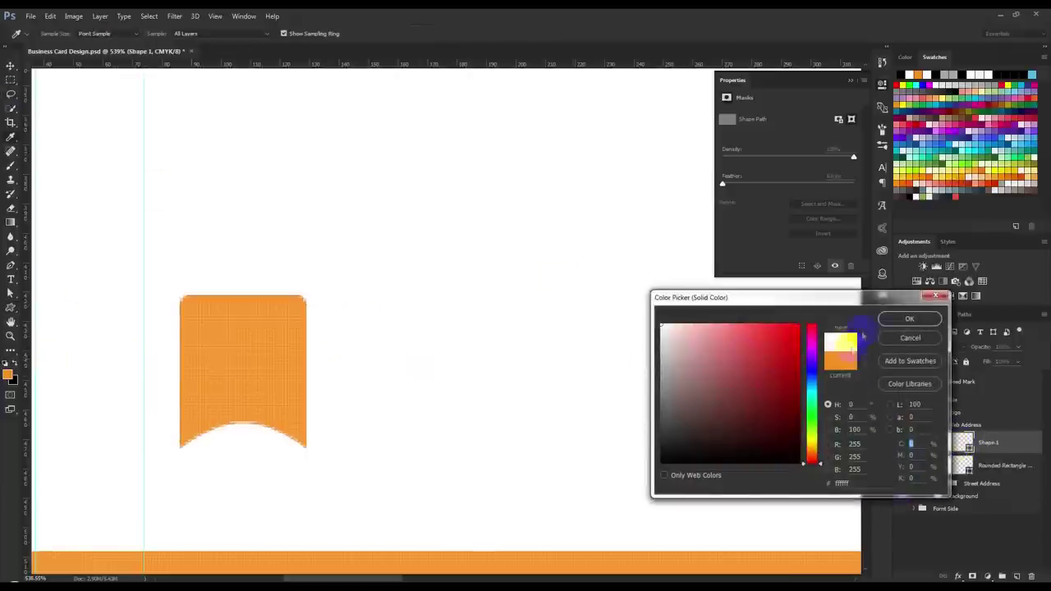
key("Return")
- Move the globe onto the orange bookmark and scale it to fit inside
left_click(10, 66)
left_click_drag(465, 340, 303, 340)
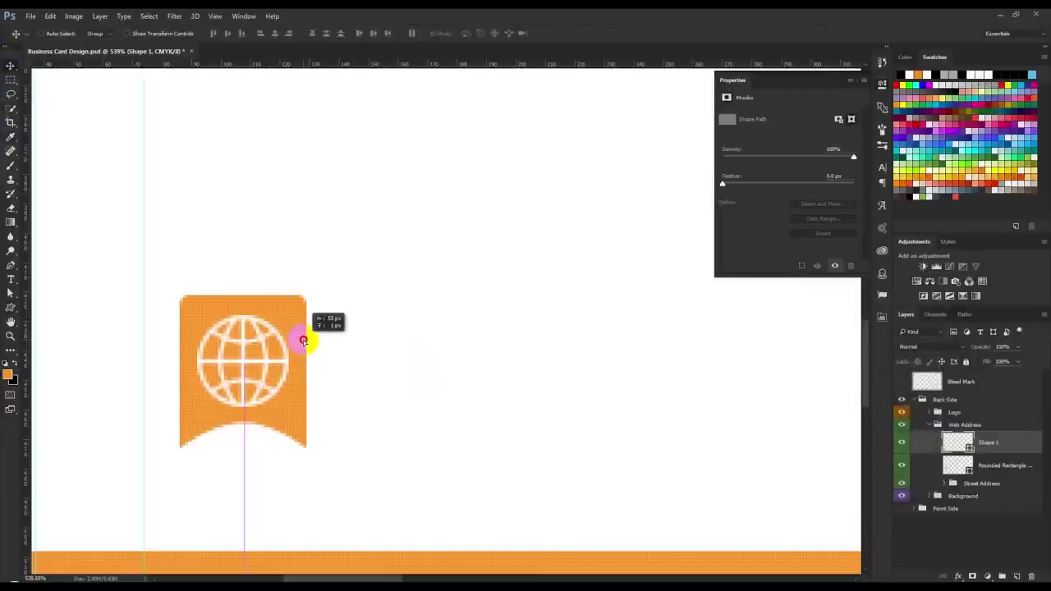
scroll(304, 344, "down", 3)
scroll(304, 343, "down", 2)
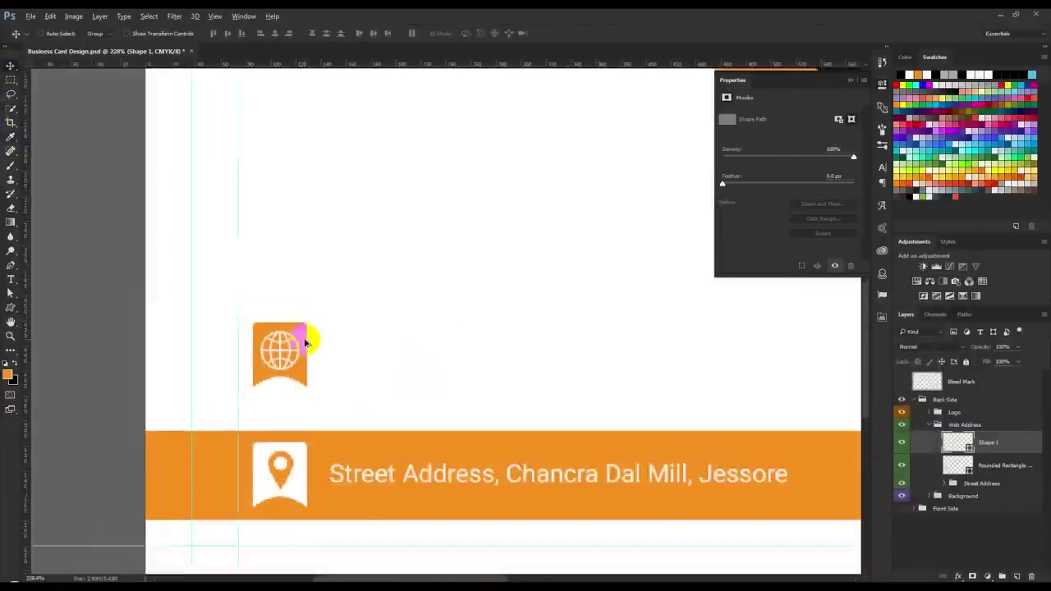
scroll(304, 344, "down", 1)
scroll(303, 343, "up", 2)
key("ctrl+t")
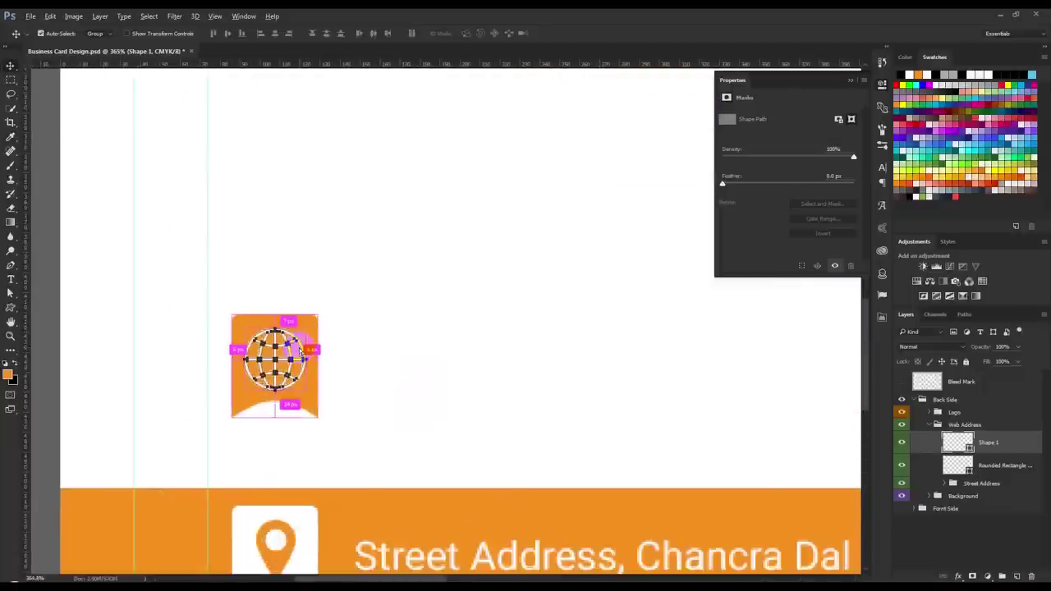
left_click_drag(302, 332, 301, 334)
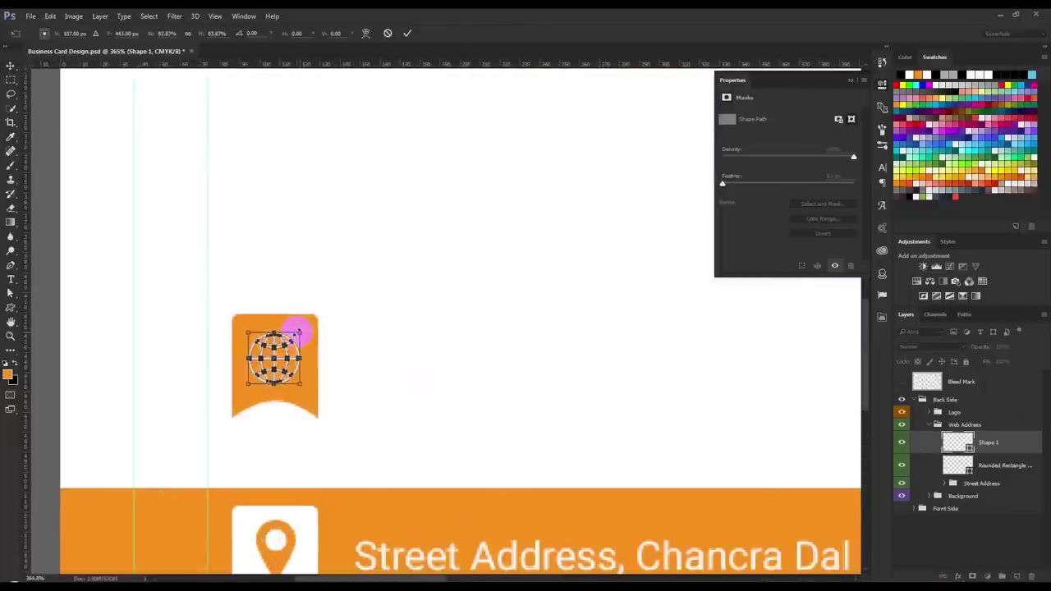
left_click(408, 33)
scroll(405, 295, "down", 2)
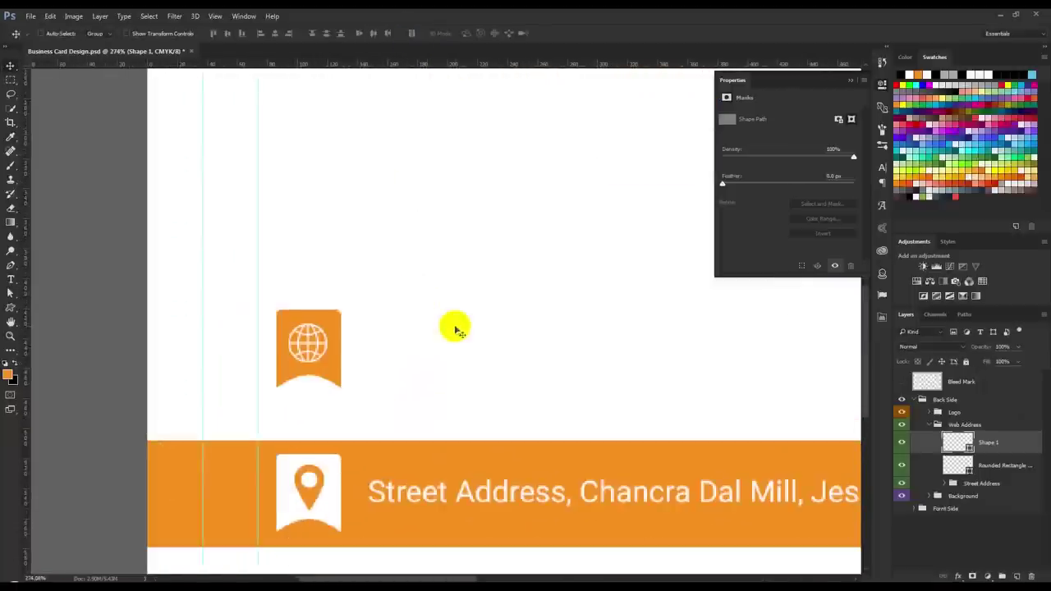
scroll(432, 367, "down", 1)
scroll(425, 380, "down", 2)
left_click_drag(988, 442, 769, 425)
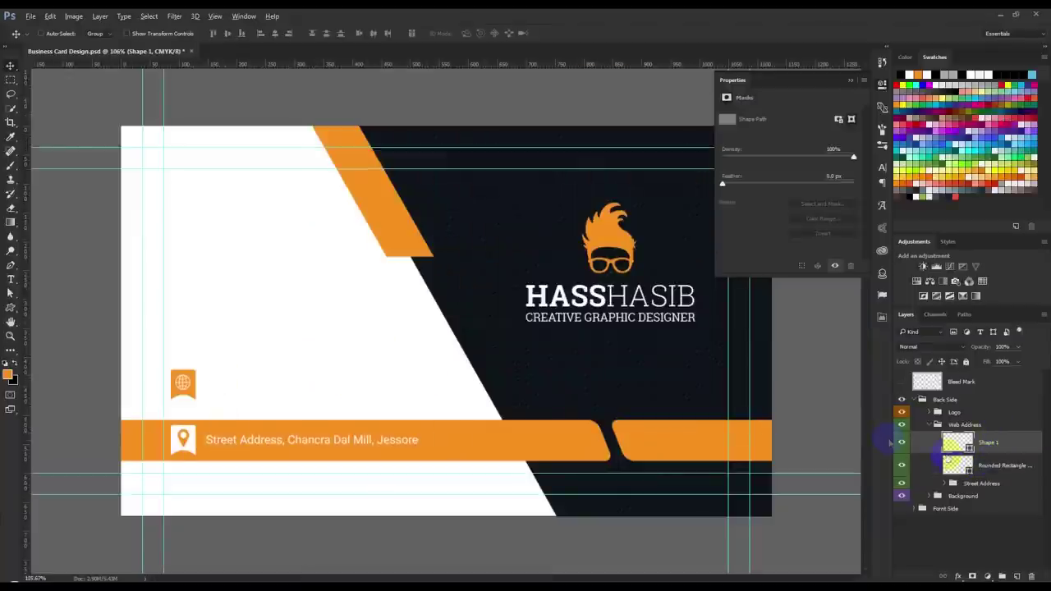
- Copy the street address text into the Web Address group and place it beside the globe bookmark
left_click(947, 483)
left_click(1013, 546)
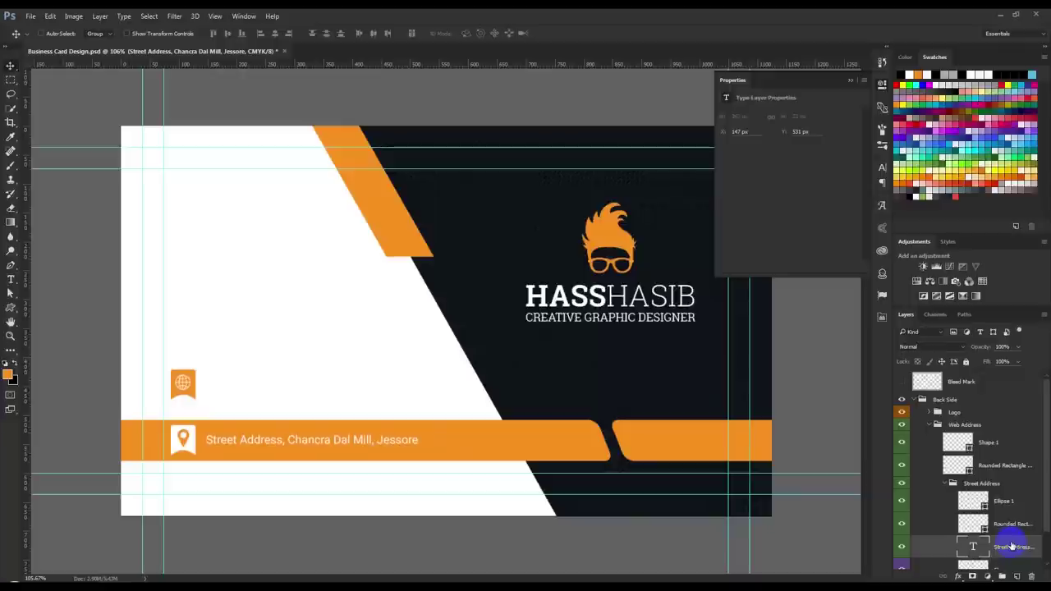
left_click_drag(1012, 538, 997, 437)
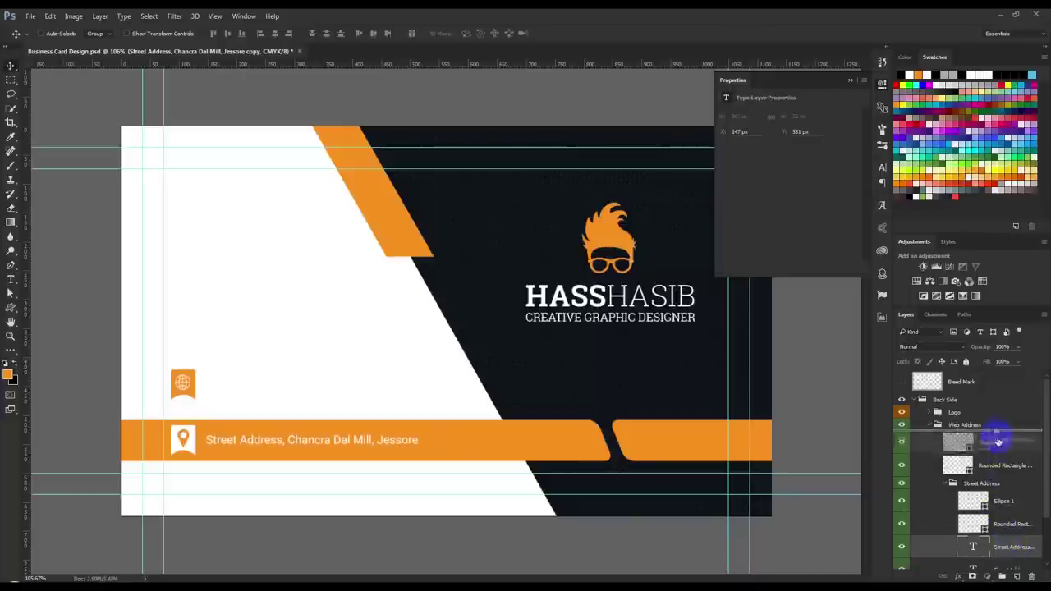
left_click(954, 507)
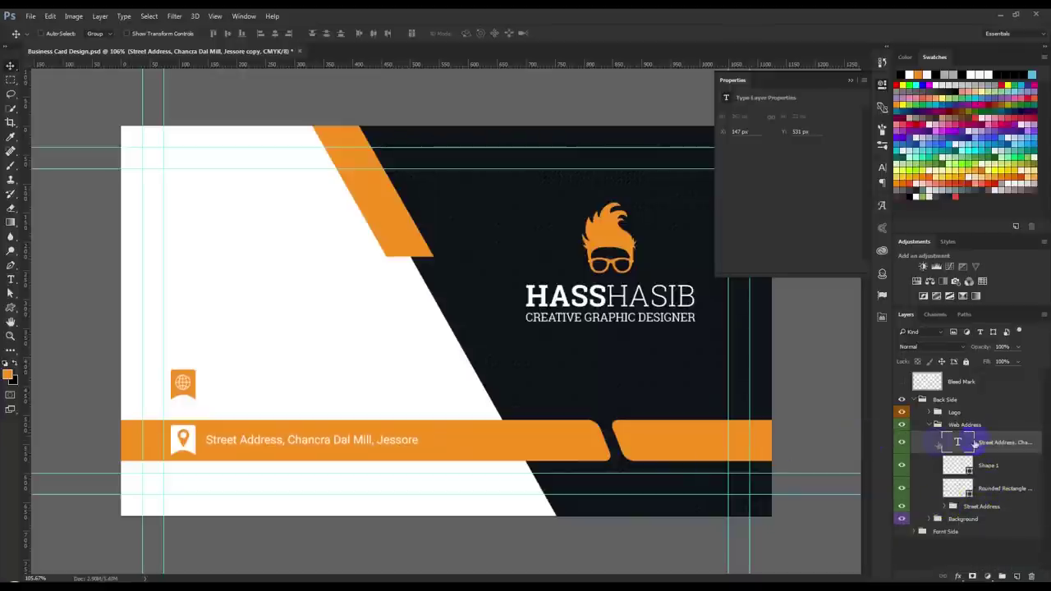
left_click_drag(341, 441, 333, 378)
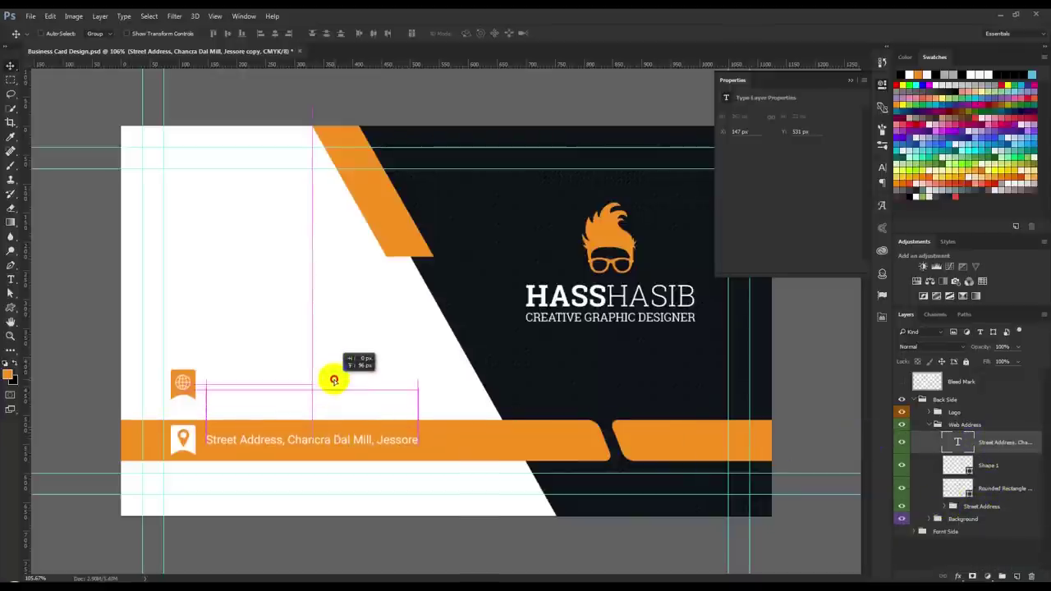
left_click_drag(333, 377, 330, 378)
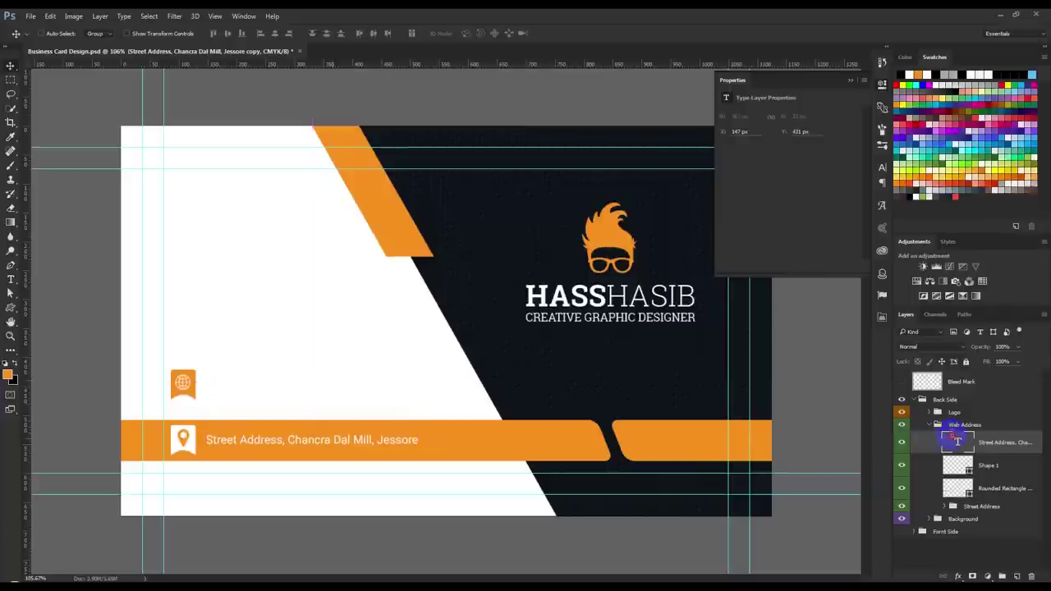
- Recolour the copied text near-black #10161b by sampling the card's dark background
double_click(957, 442)
left_click(381, 33)
left_click(363, 164)
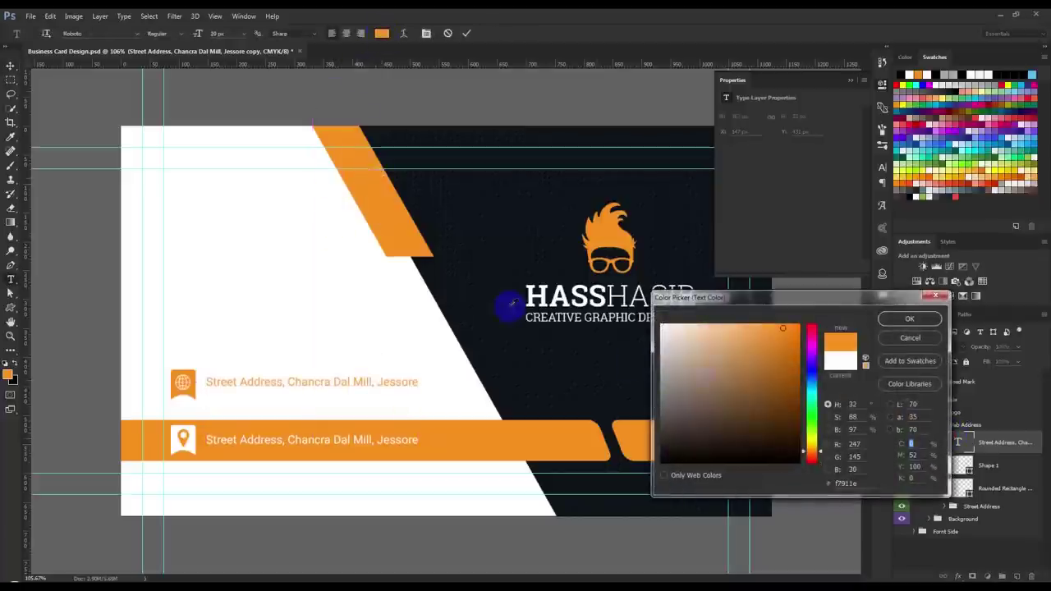
left_click(763, 392)
left_click(540, 369)
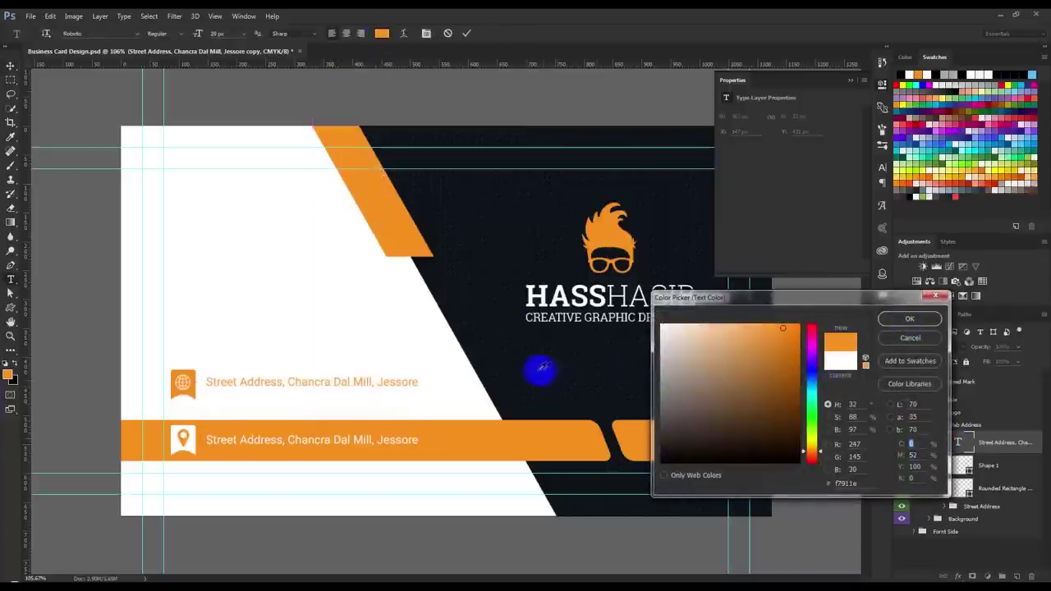
left_click(543, 368)
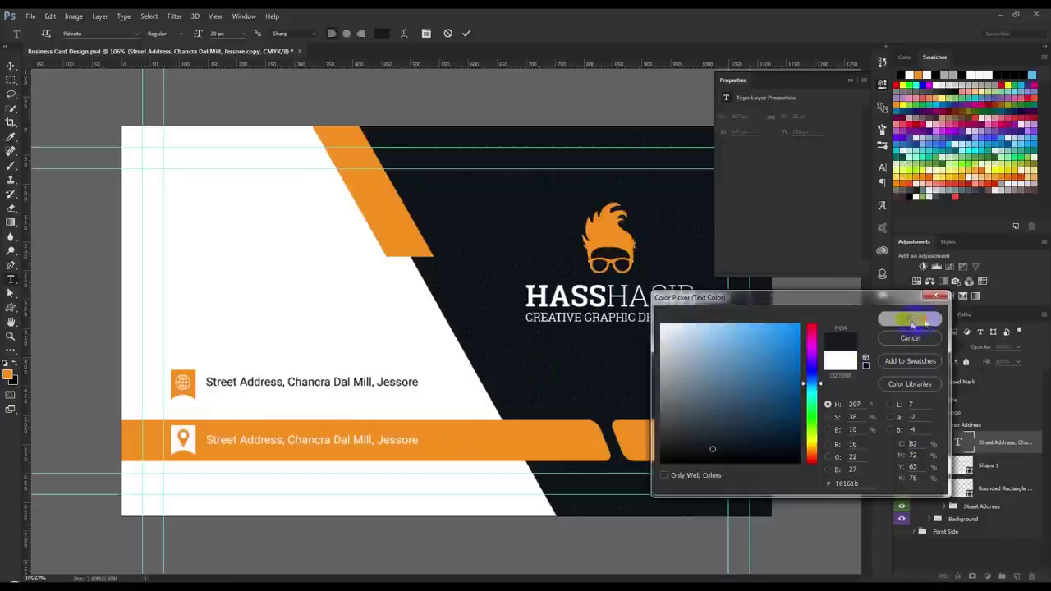
left_click(926, 320)
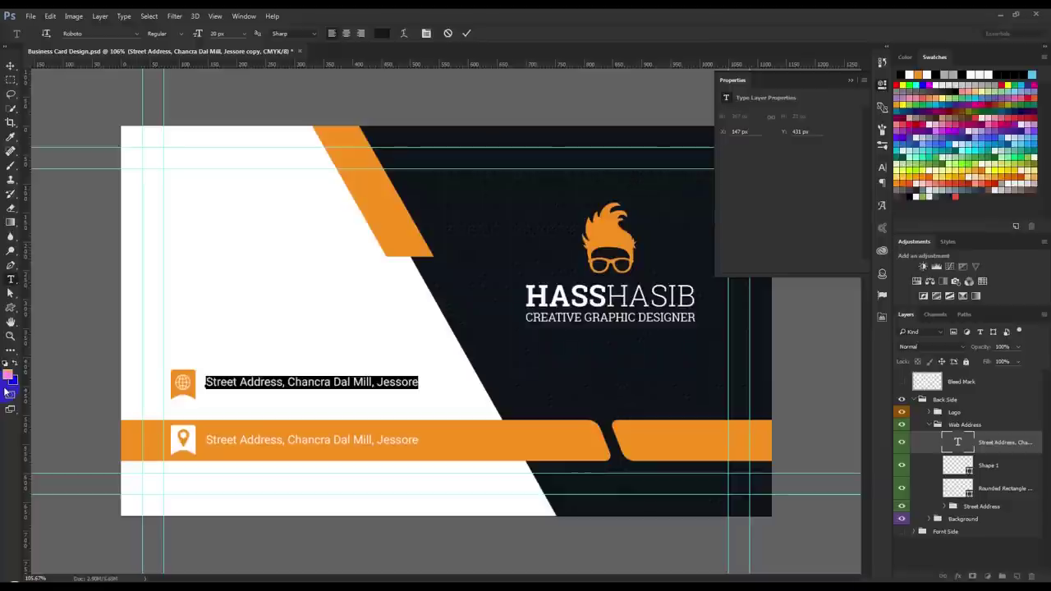
- Type the e-mail address and website on two lines and set the leading to 24 px
type("ww")
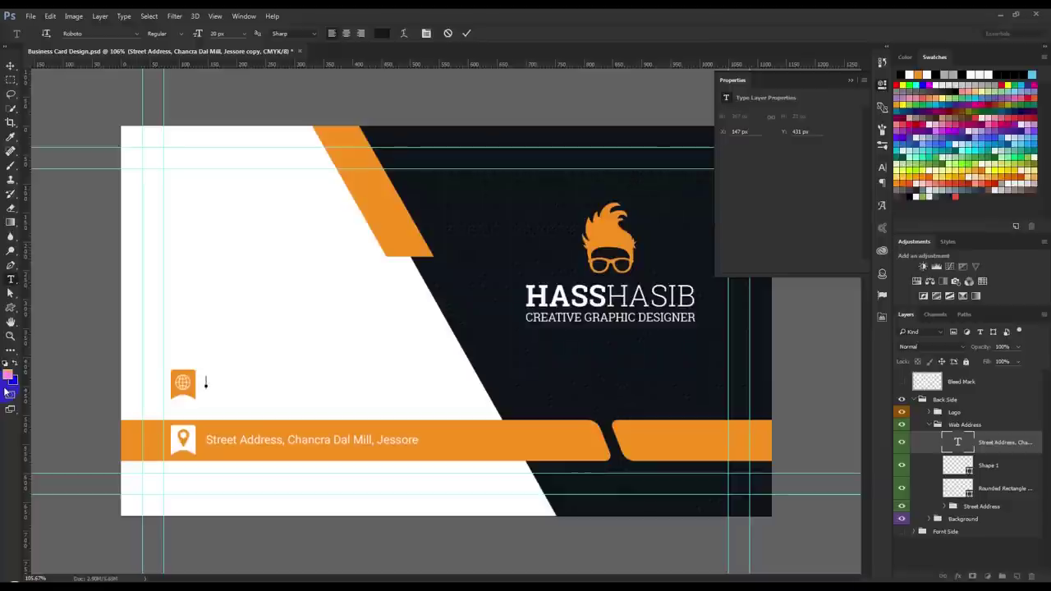
type("amh")
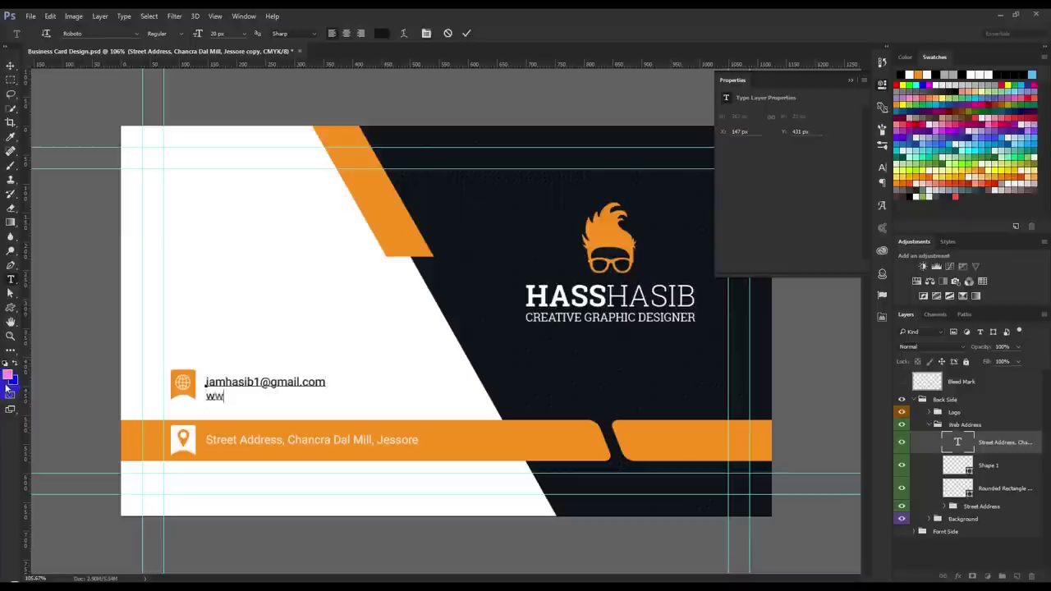
type("asshasib.com")
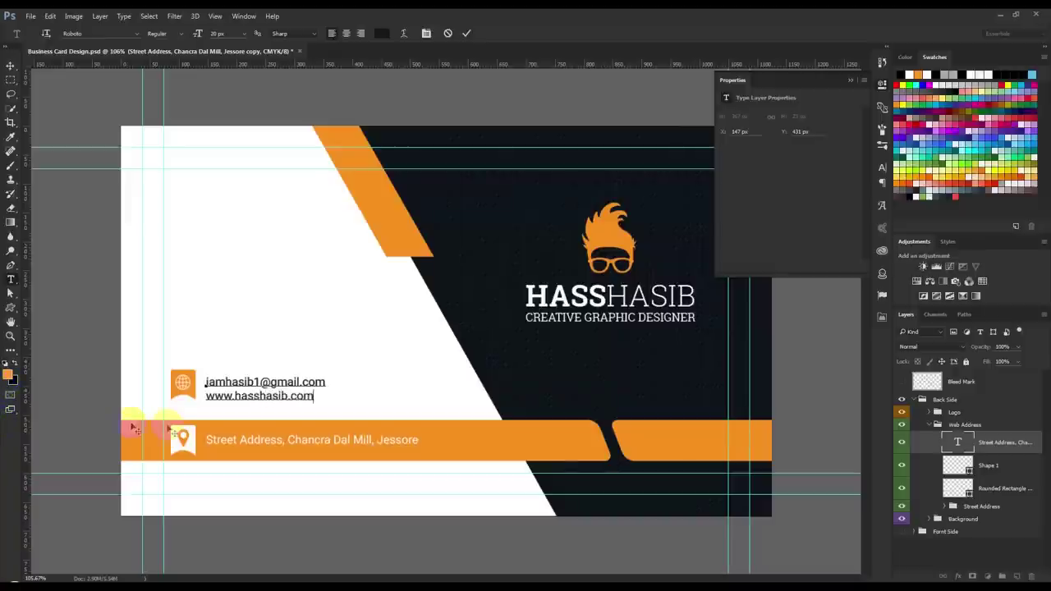
key("ctrl+a")
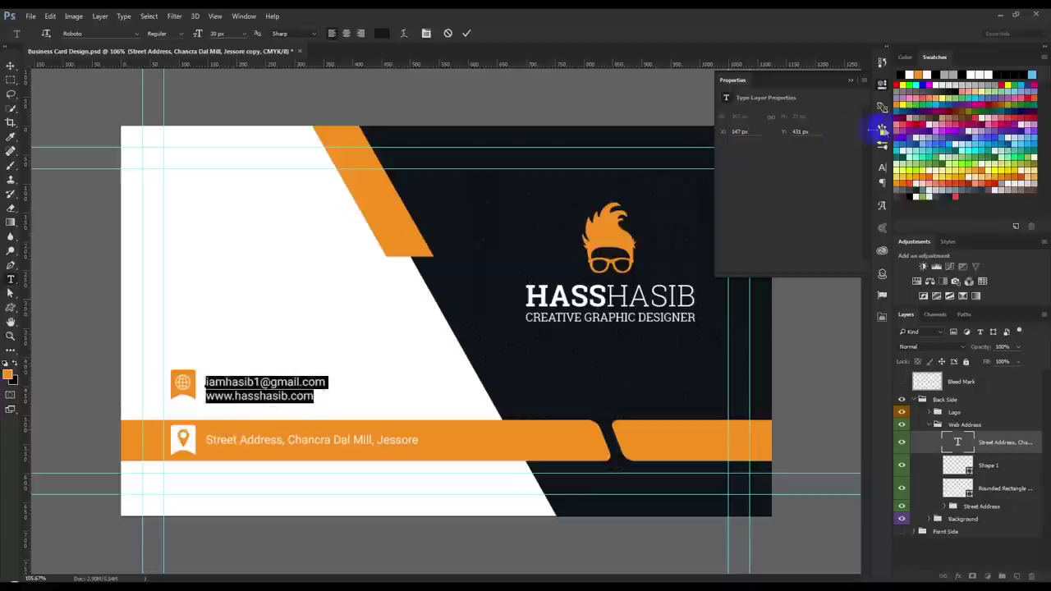
left_click(881, 169)
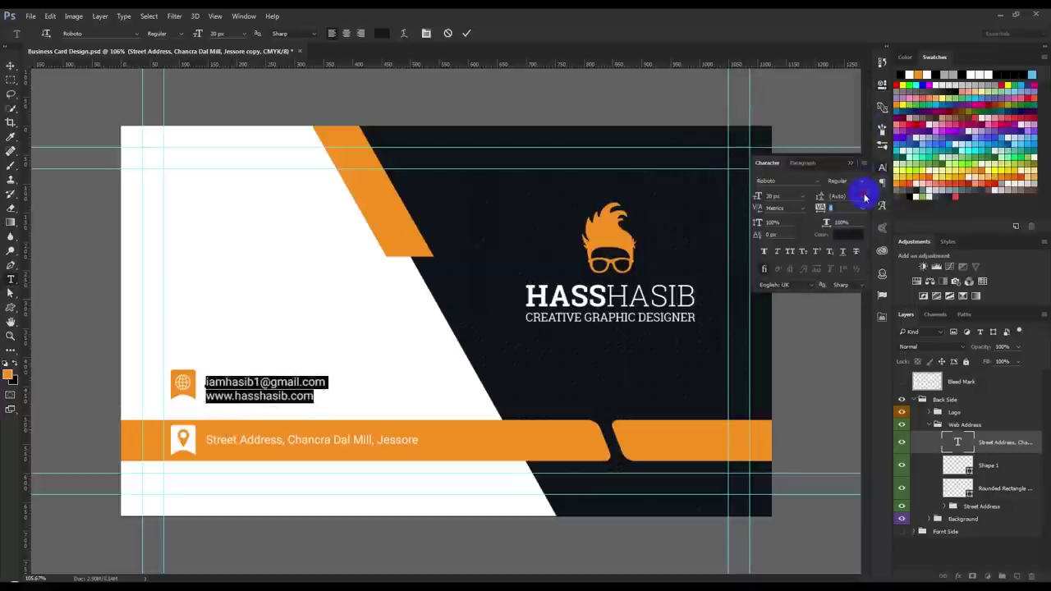
left_click(862, 196)
left_click(854, 321)
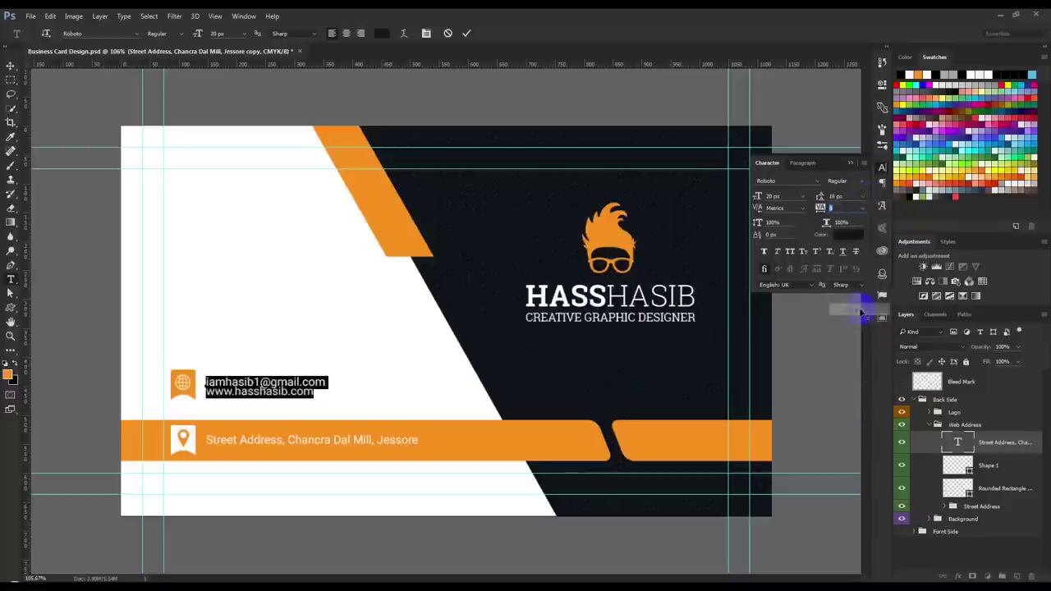
left_click(857, 197)
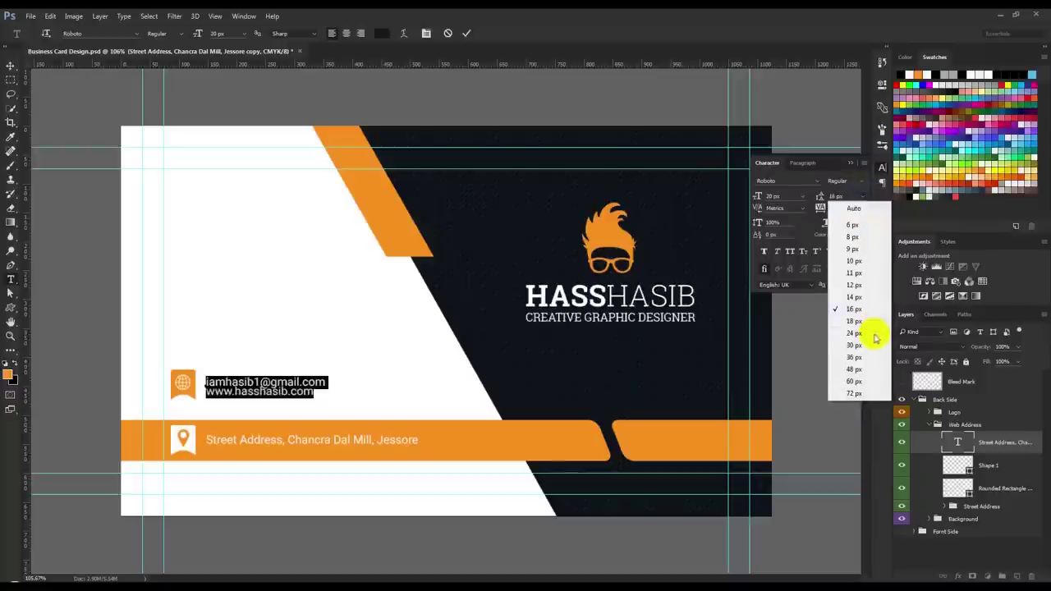
left_click(871, 333)
left_click(466, 32)
- Zoom in on the e-mail text and place a vertical guide at the icon's right edge
mouse_move(235, 402)
left_mouse_down()
mouse_move(321, 414)
mouse_move(481, 375)
mouse_move(443, 369)
left_mouse_up()
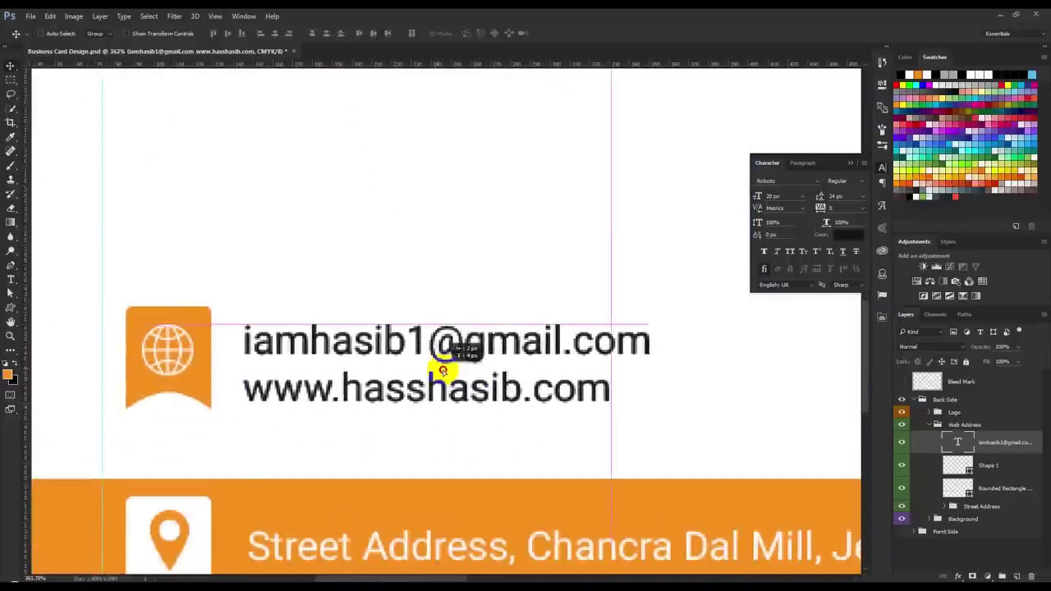
left_click_drag(28, 353, 247, 382)
left_click_drag(310, 361, 314, 370)
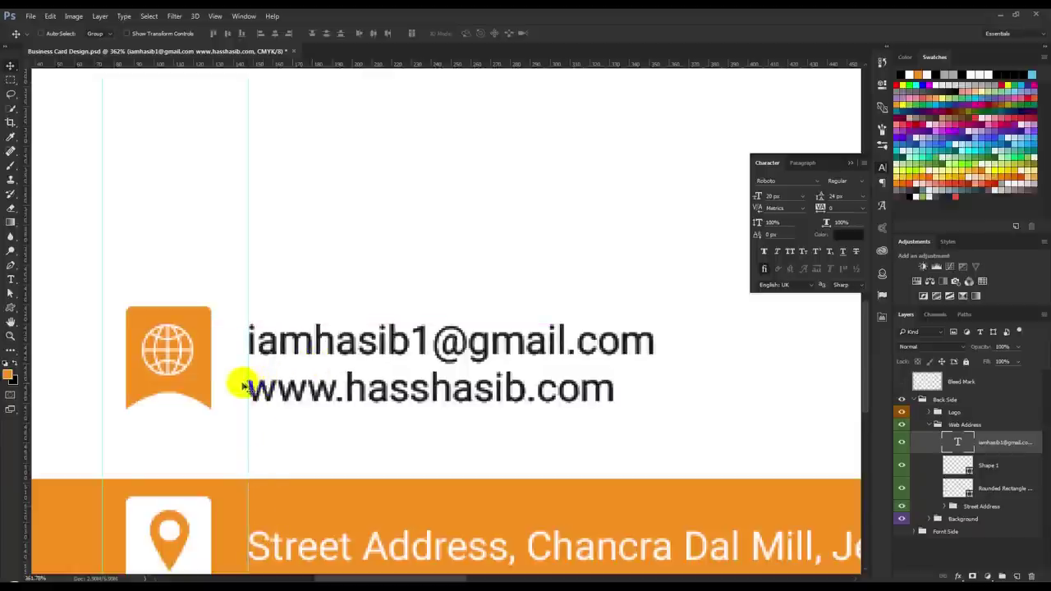
mouse_move(26, 355)
left_mouse_down()
mouse_move(152, 347)
mouse_move(211, 374)
left_mouse_up()
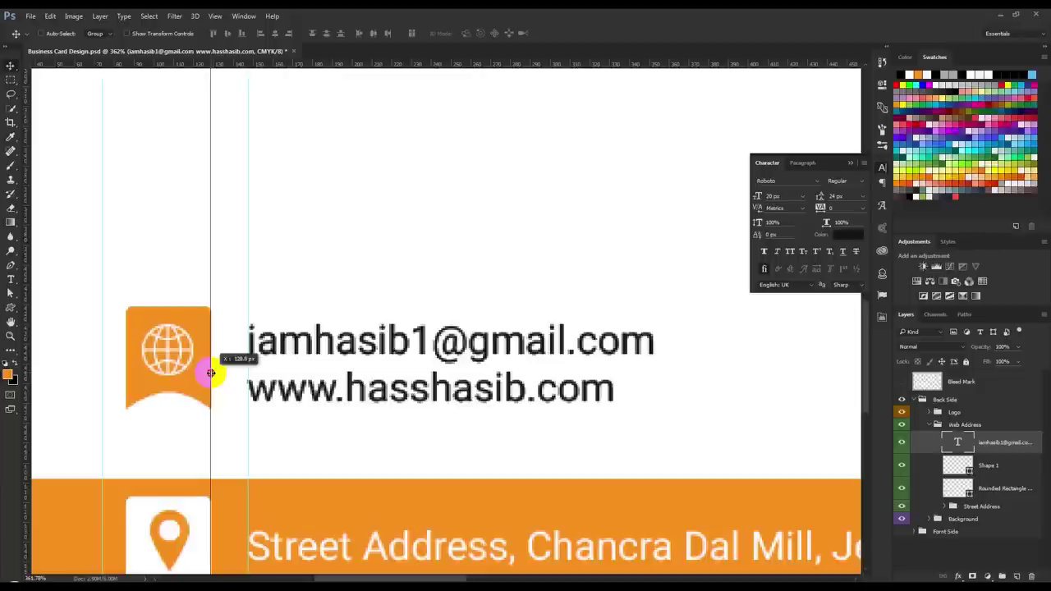
left_click_drag(211, 374, 211, 373)
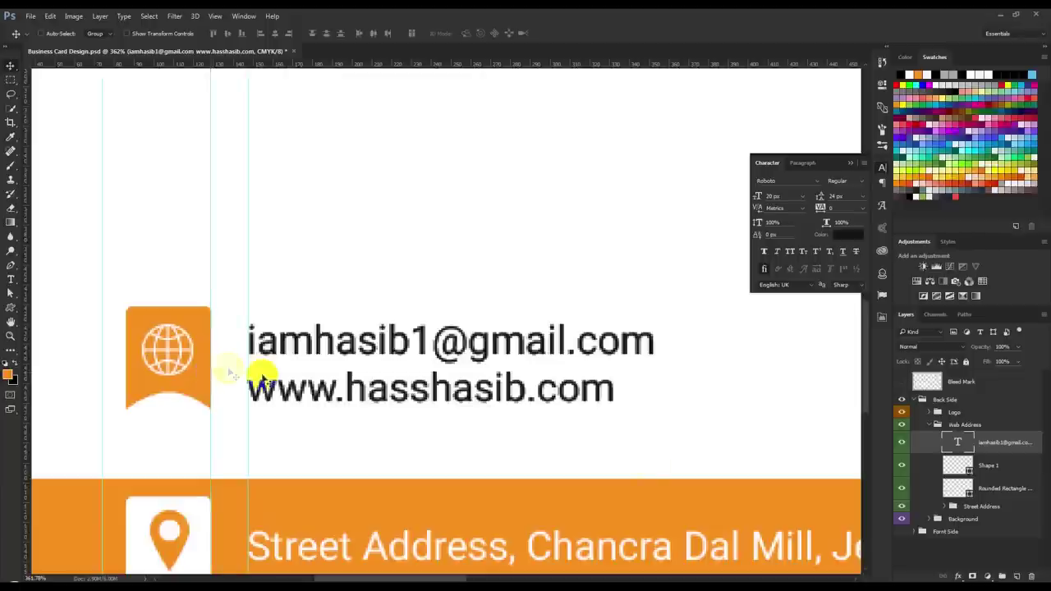
- Nudge the e-mail, website and street-address text left, realign the guide to their edge, and fit the view
left_click(944, 506)
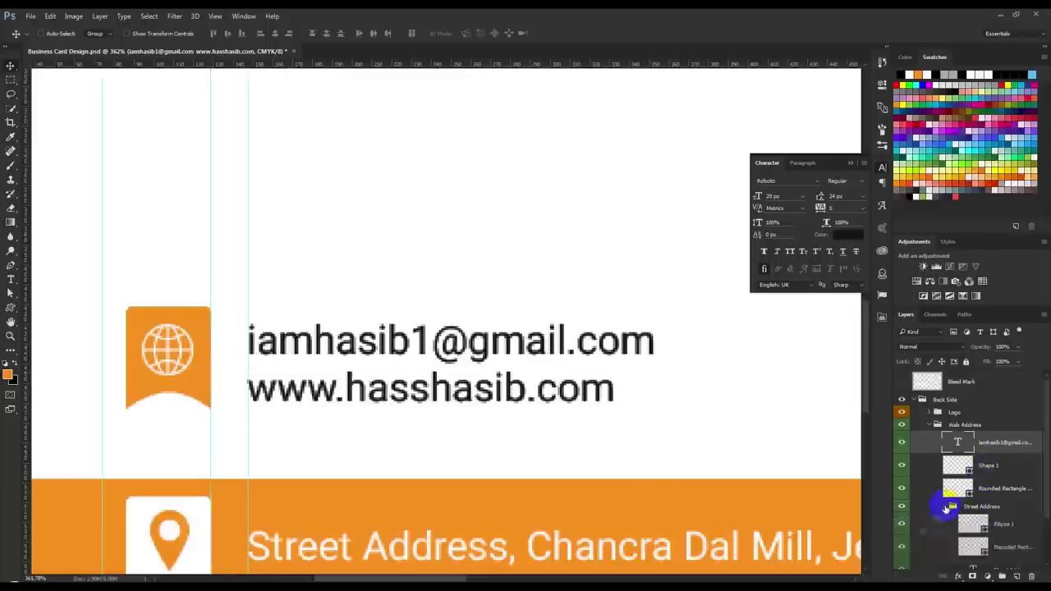
left_click(1016, 510, "ctrl")
key("Left")
key("Left")
key("Left")
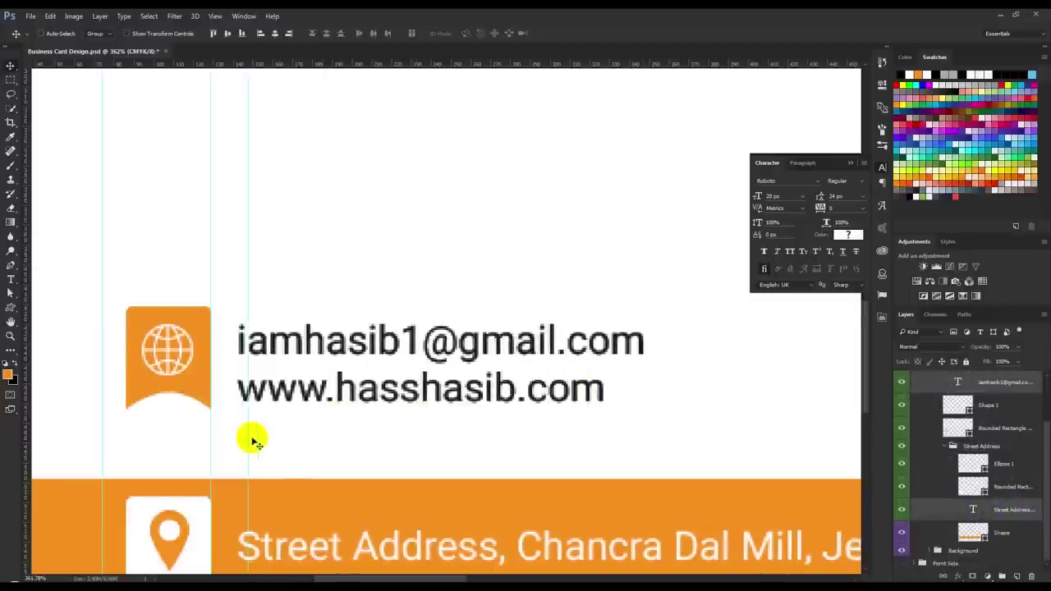
left_click_drag(248, 438, 238, 437)
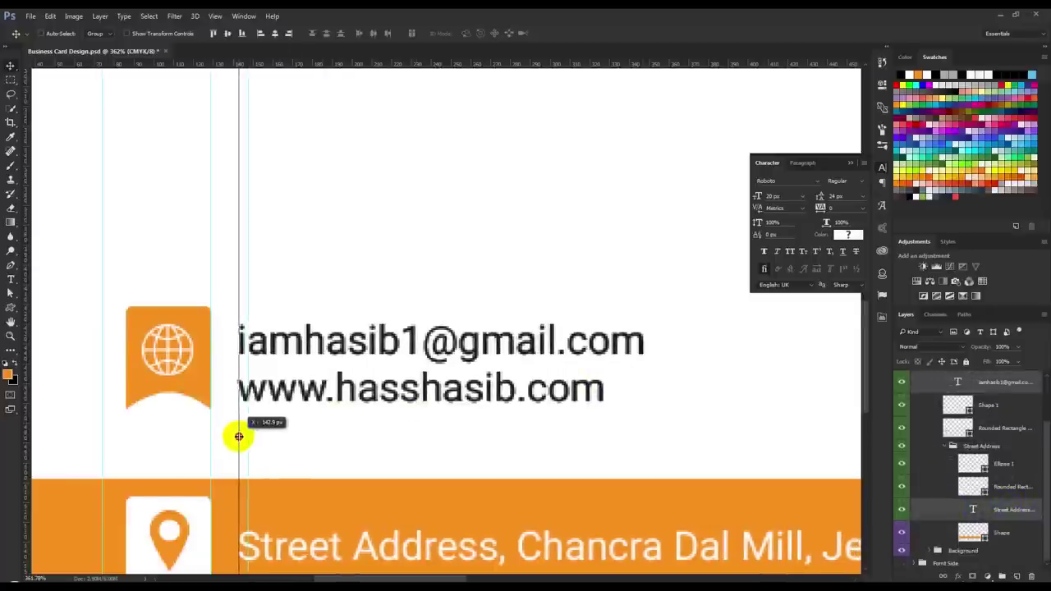
left_click_drag(238, 437, 238, 437)
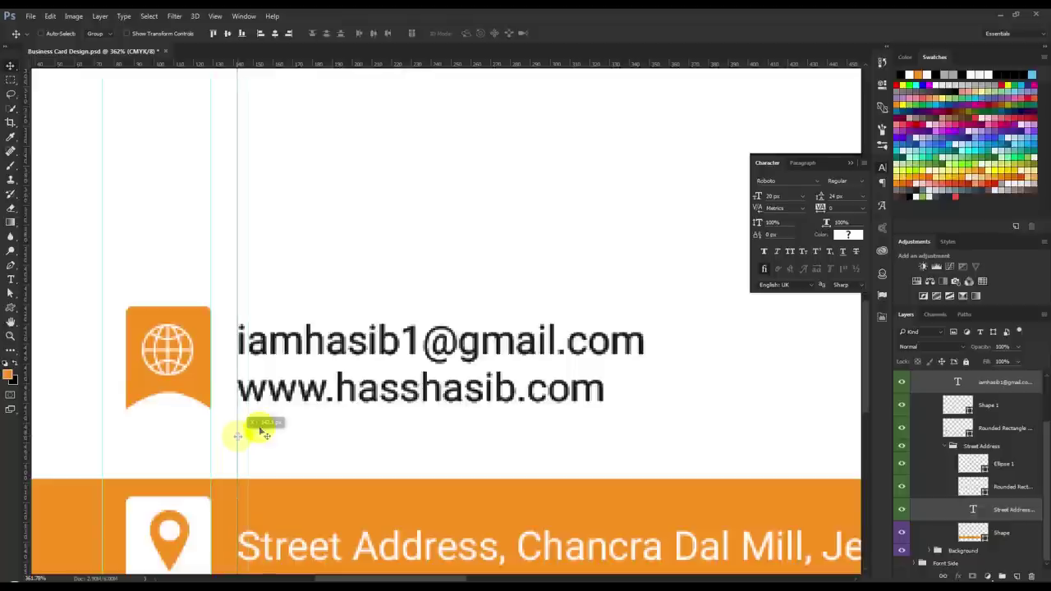
left_click(1005, 383)
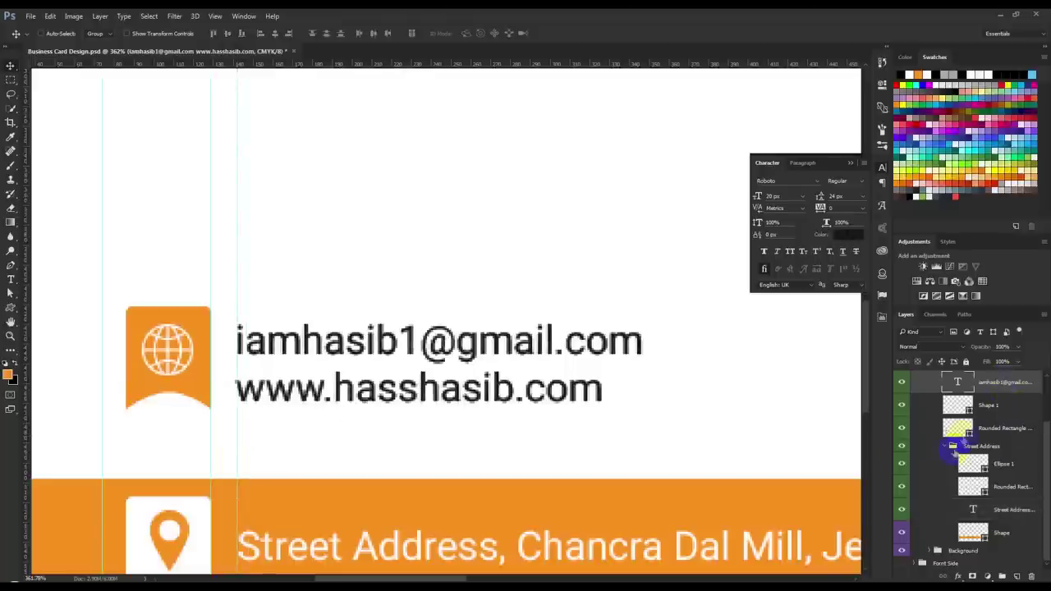
left_click(948, 446)
key("ctrl+0")
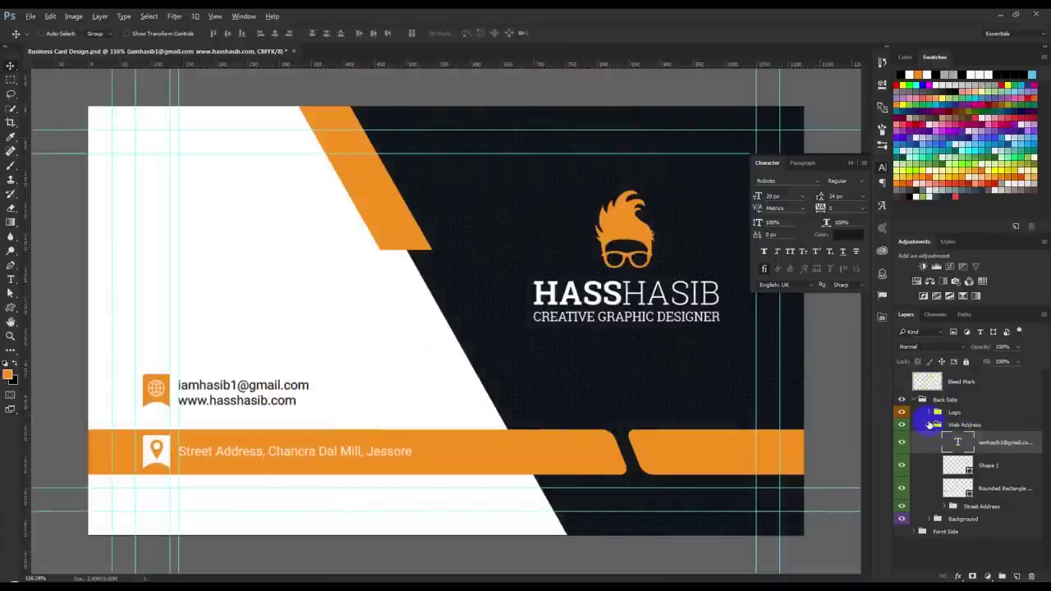
- Group the email text with its Shape 1 and Rounded Rectangle icon layers as a group named Web
left_click(929, 425)
left_click_drag(258, 376, 258, 366)
key("ctrl+z")
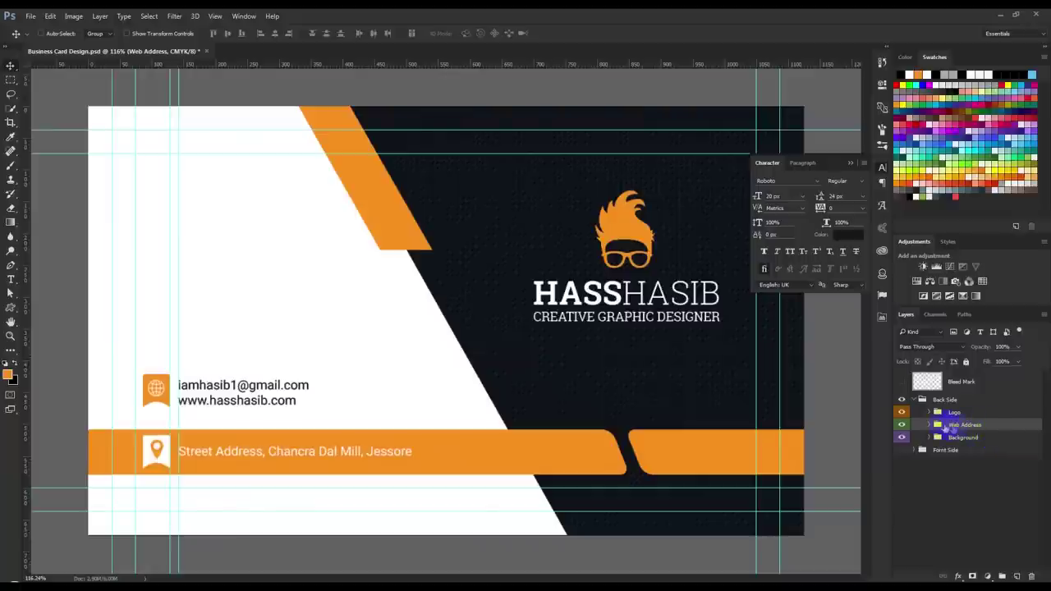
left_click(931, 425)
left_click(993, 444, "ctrl")
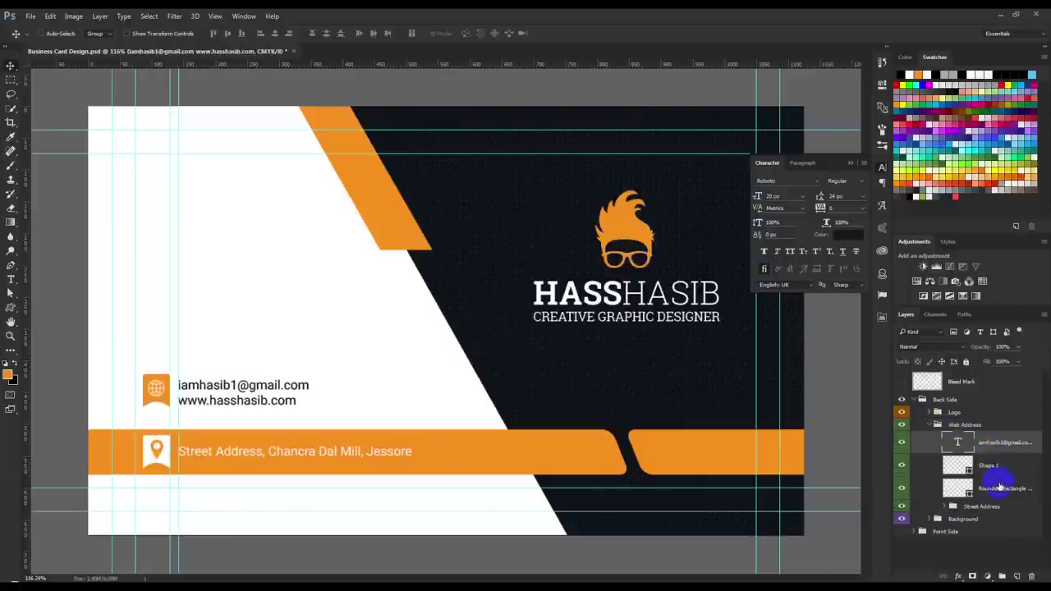
key("ctrl+g")
double_click(973, 437)
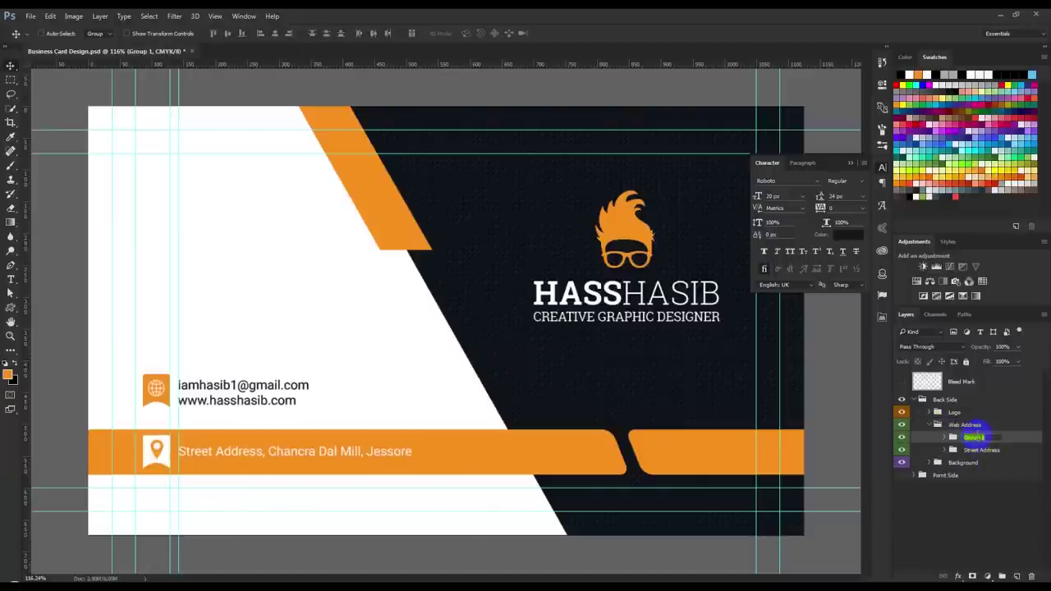
type("b")
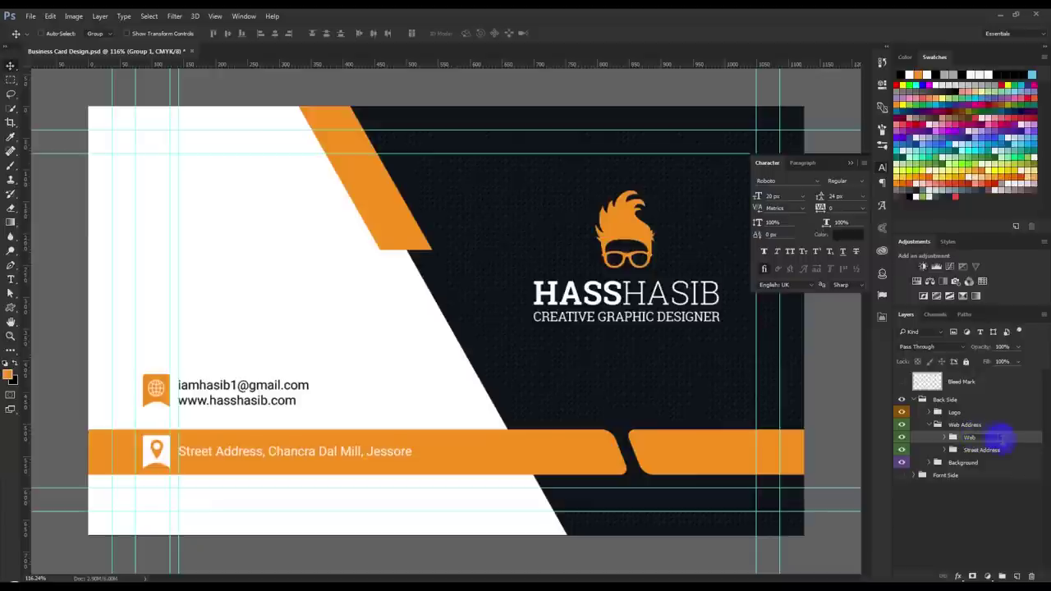
key("Return")
- Rename the parent group to Text and the inner group to Web Address, then drag a copy upward
double_click(965, 425)
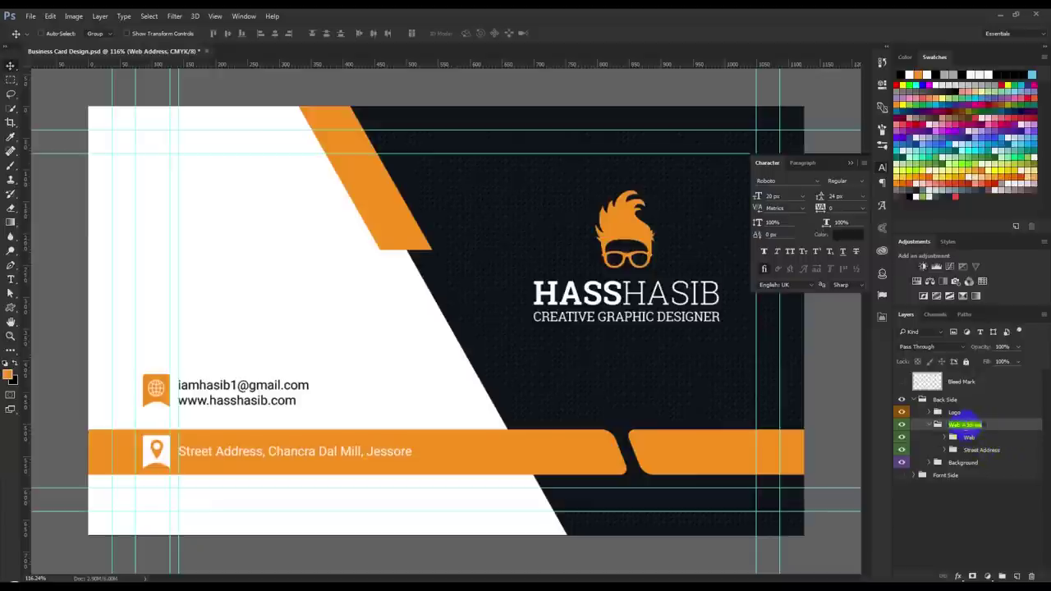
key("BackSpace")
type("Text")
left_click(991, 434)
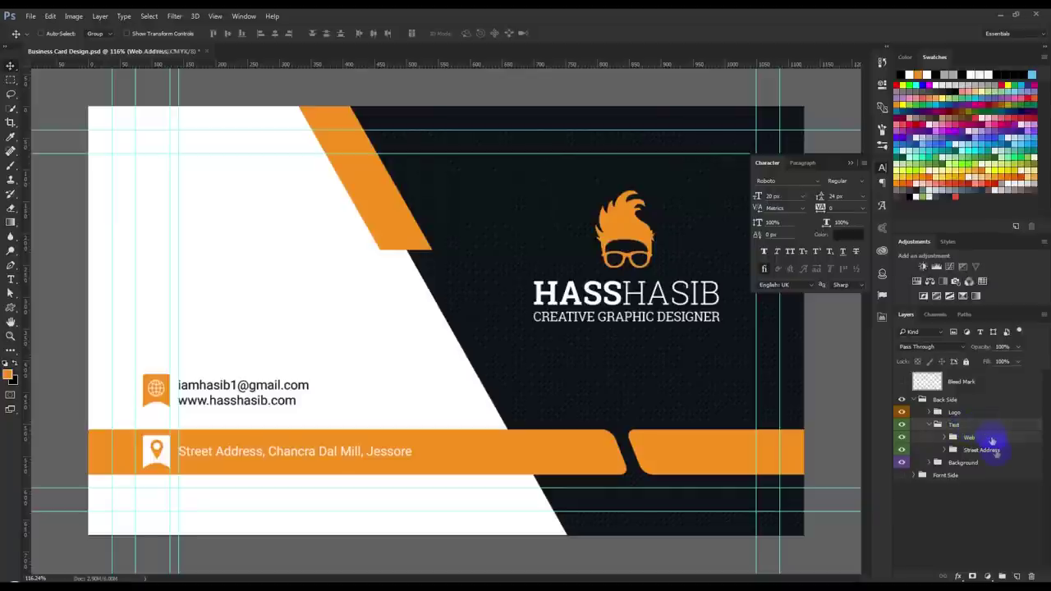
left_click(990, 446)
double_click(973, 437)
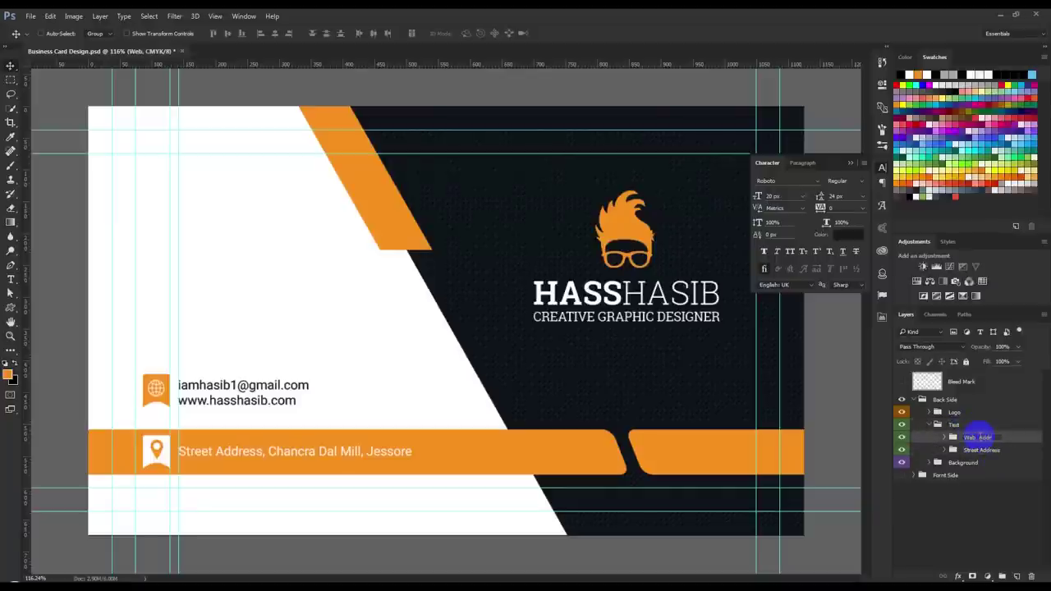
left_click(1025, 437)
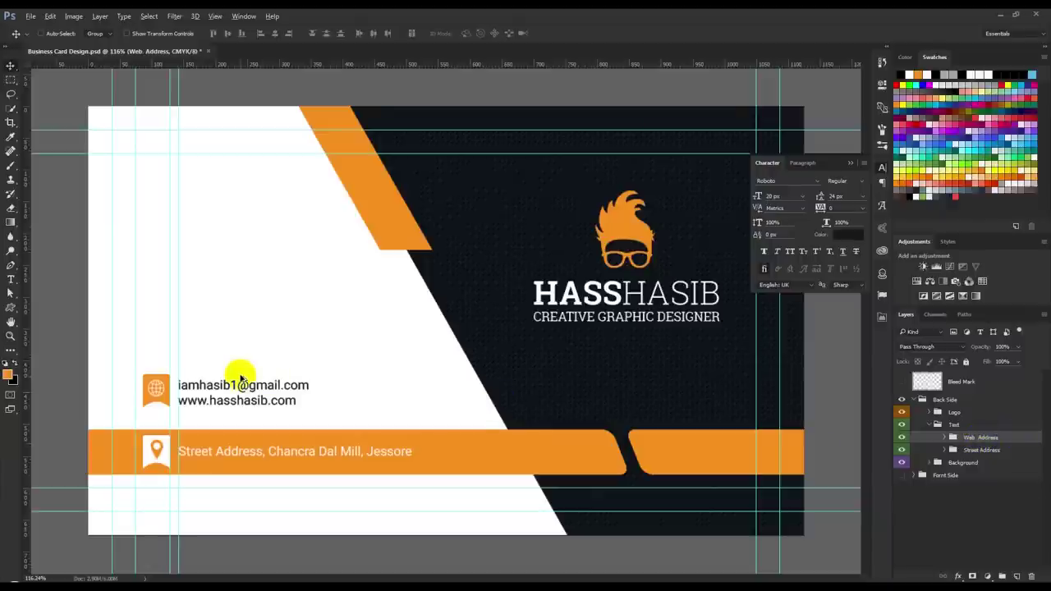
left_click_drag(241, 378, 237, 319)
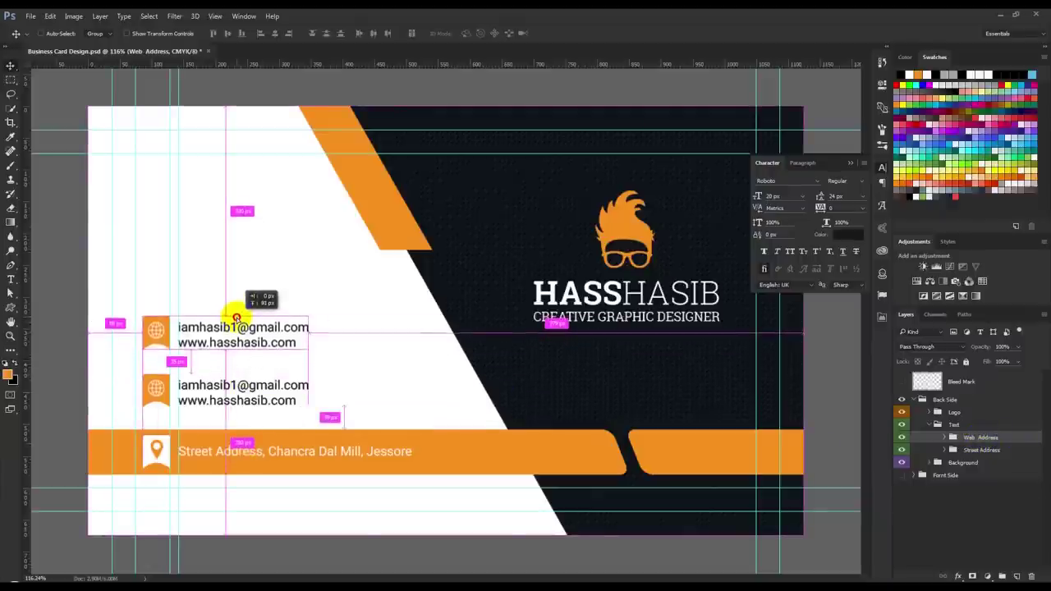
- Position the duplicated Web Address row just above the original using Smart Guides, then expand its layers
left_click_drag(237, 318, 236, 316)
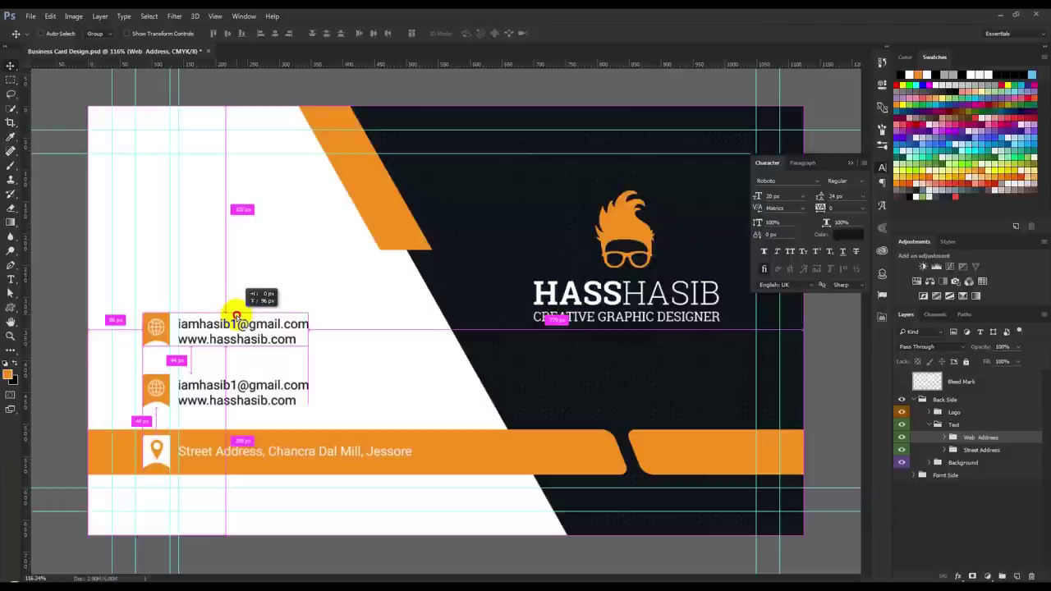
left_click_drag(236, 316, 236, 317)
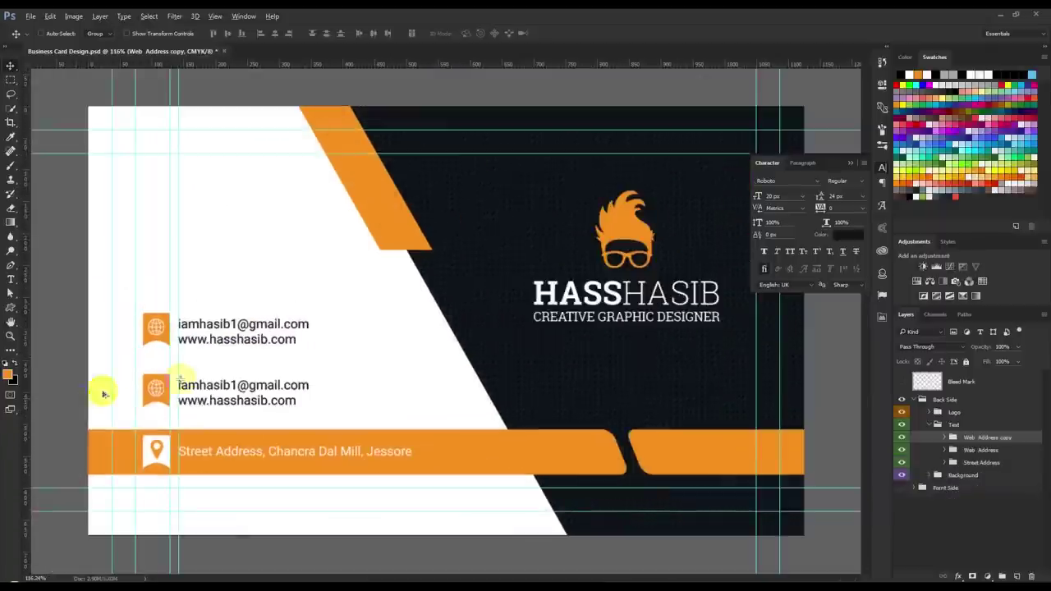
scroll(176, 380, "up", 2)
left_click(945, 438)
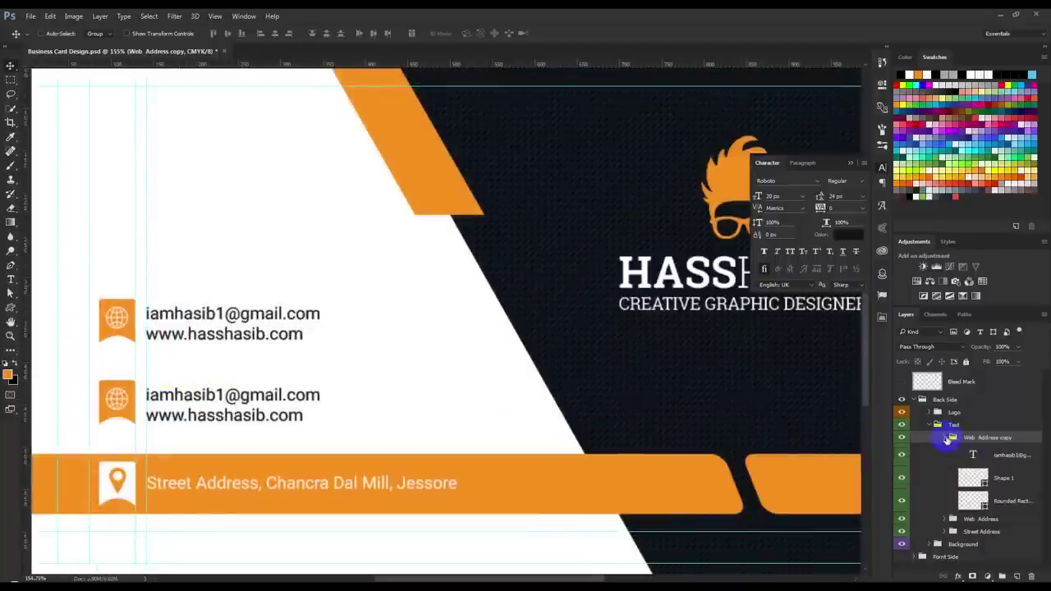
- Replace the copied row's e-mail and website text with two phone numbers on separate lines, and commit it
left_click(1004, 459)
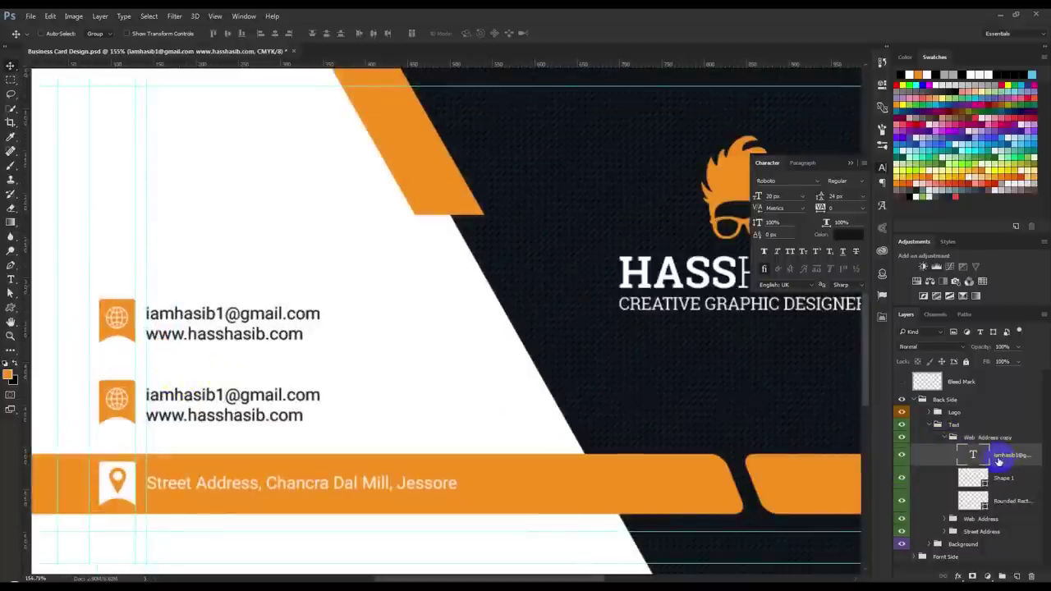
double_click(975, 456)
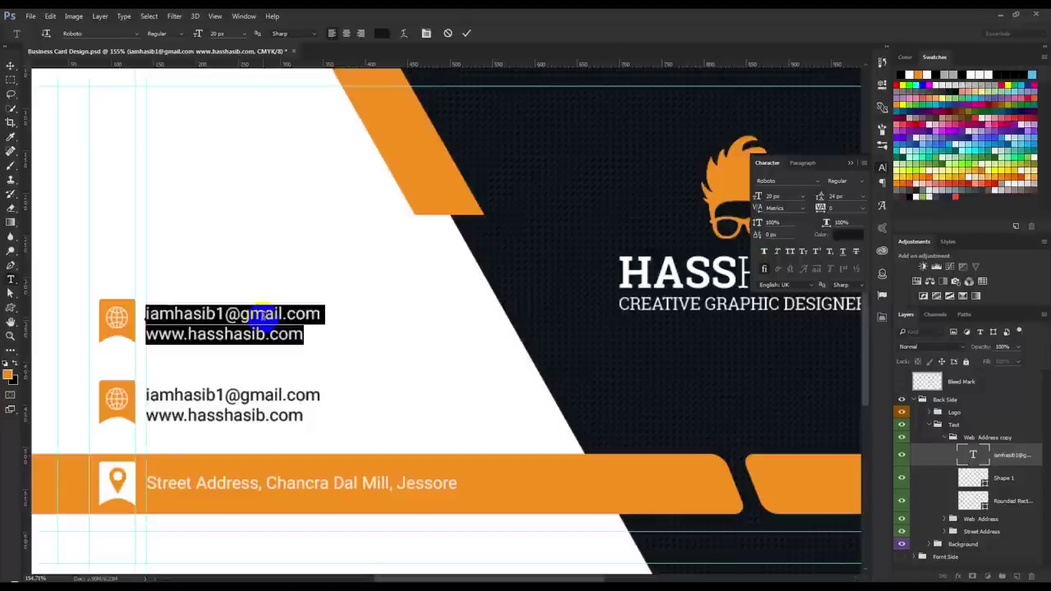
key("BackSpace")
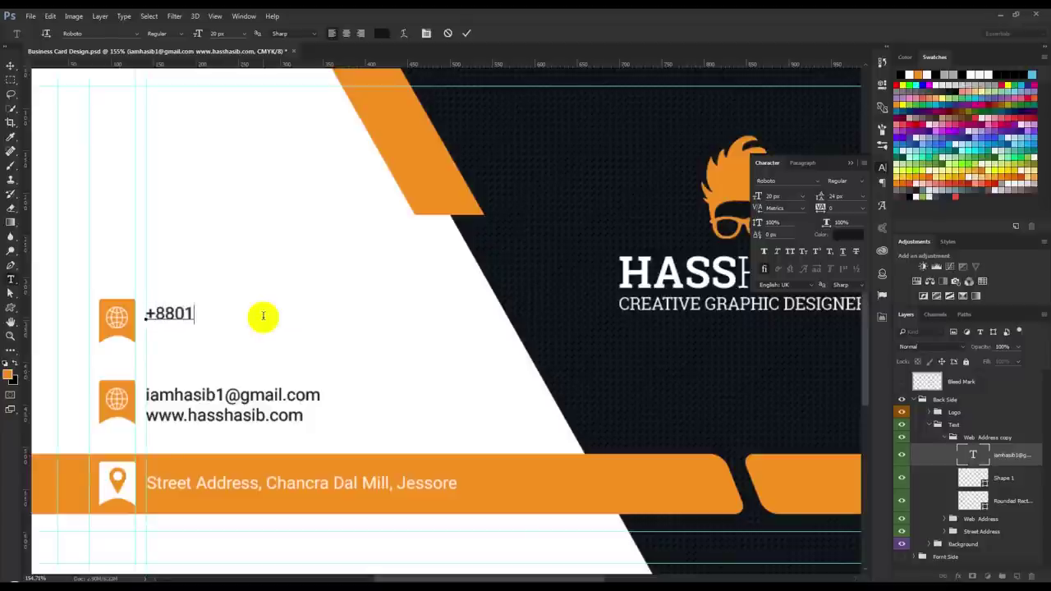
type("484")
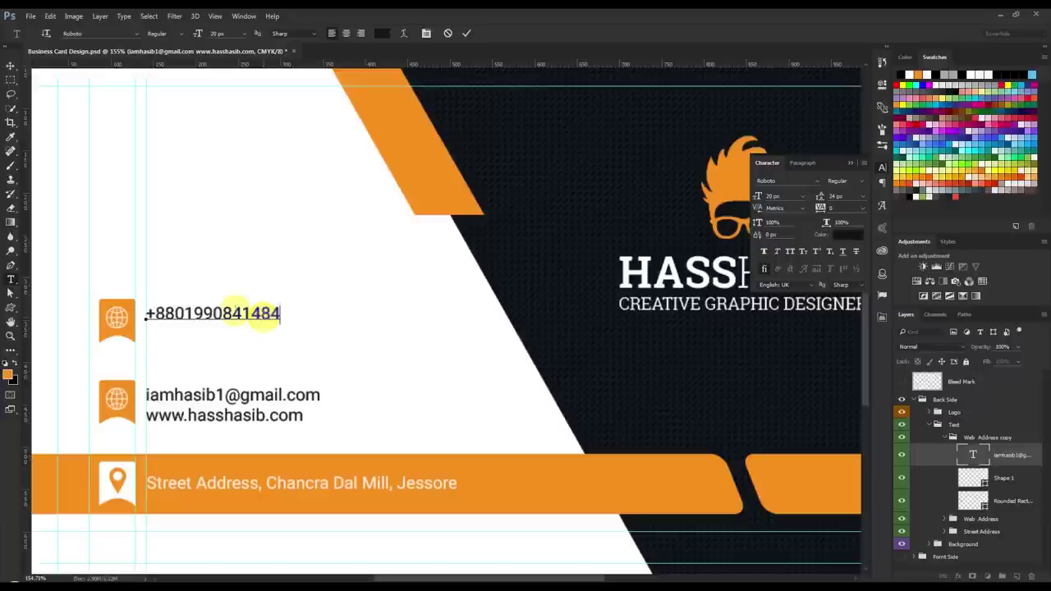
left_click(223, 313)
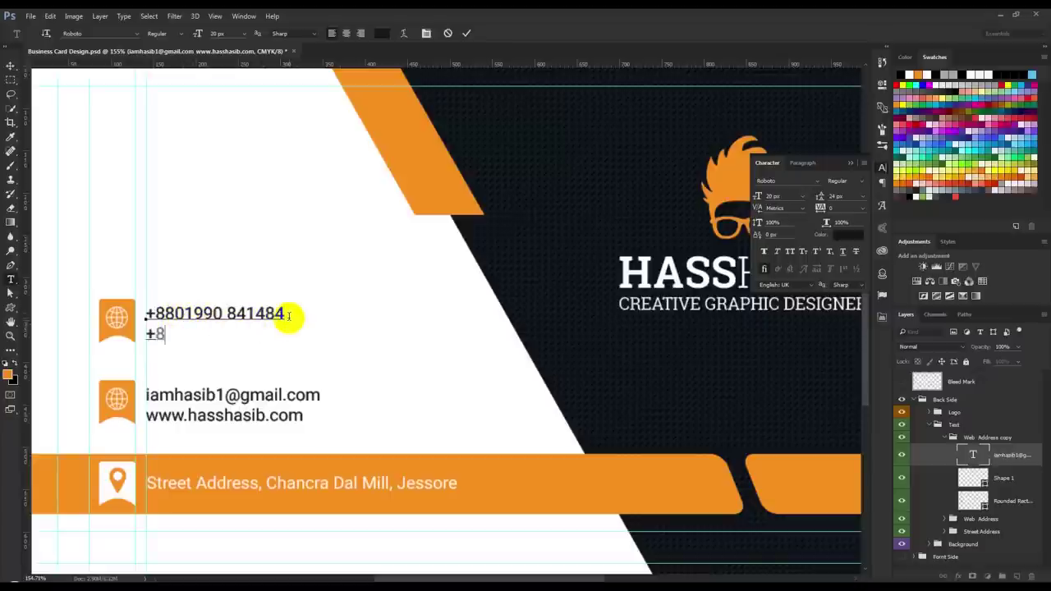
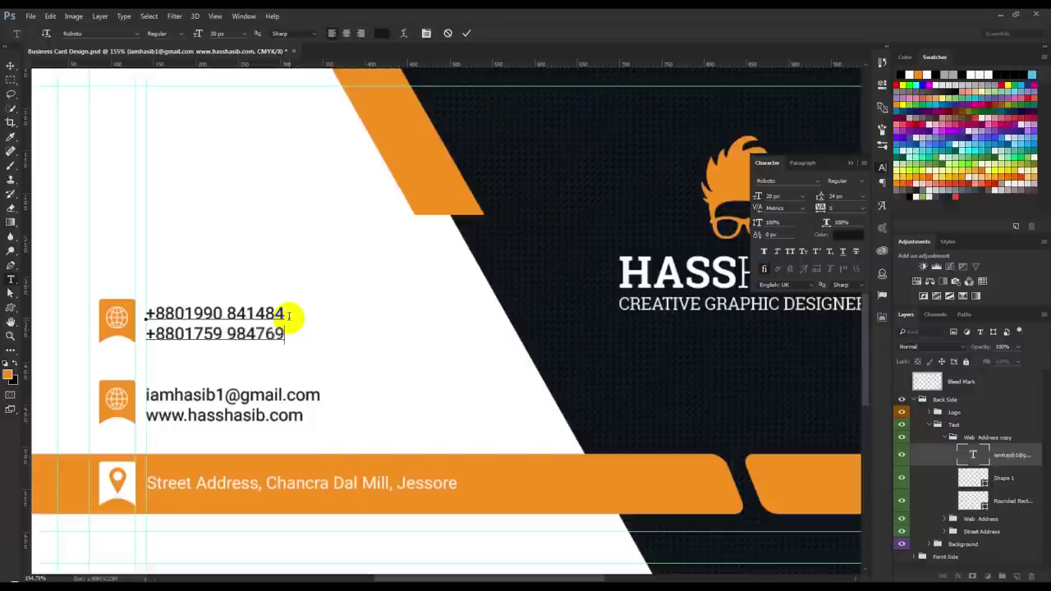
left_click(467, 34)
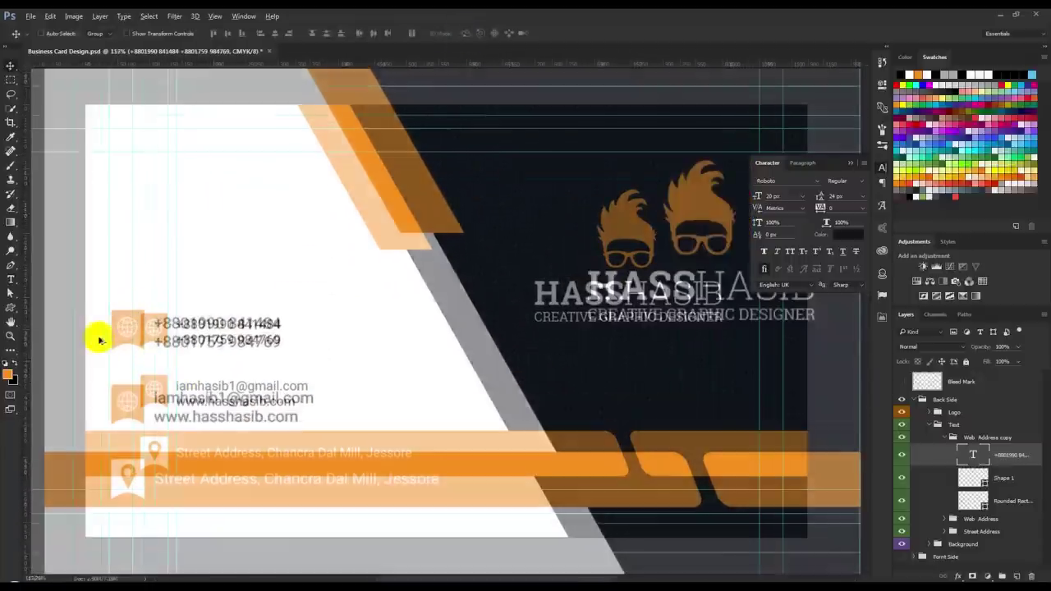
- Switch to the Custom Shape tool and choose the Phone 2 shape from the shape library
scroll(111, 341, "up", 5)
left_click(10, 322)
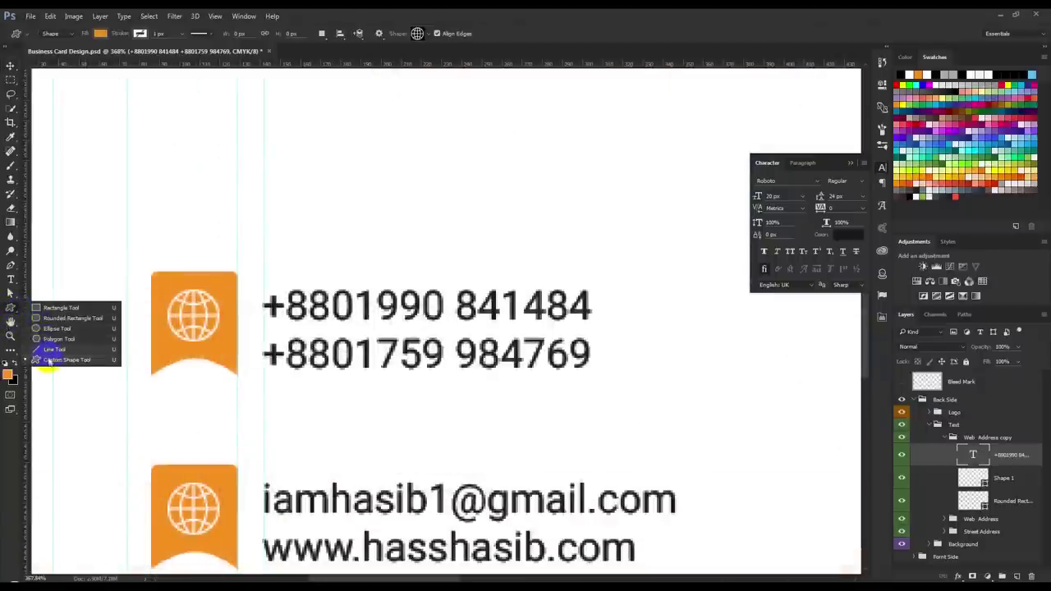
left_click(61, 353)
left_click(11, 307)
left_click(61, 347)
left_click(425, 34)
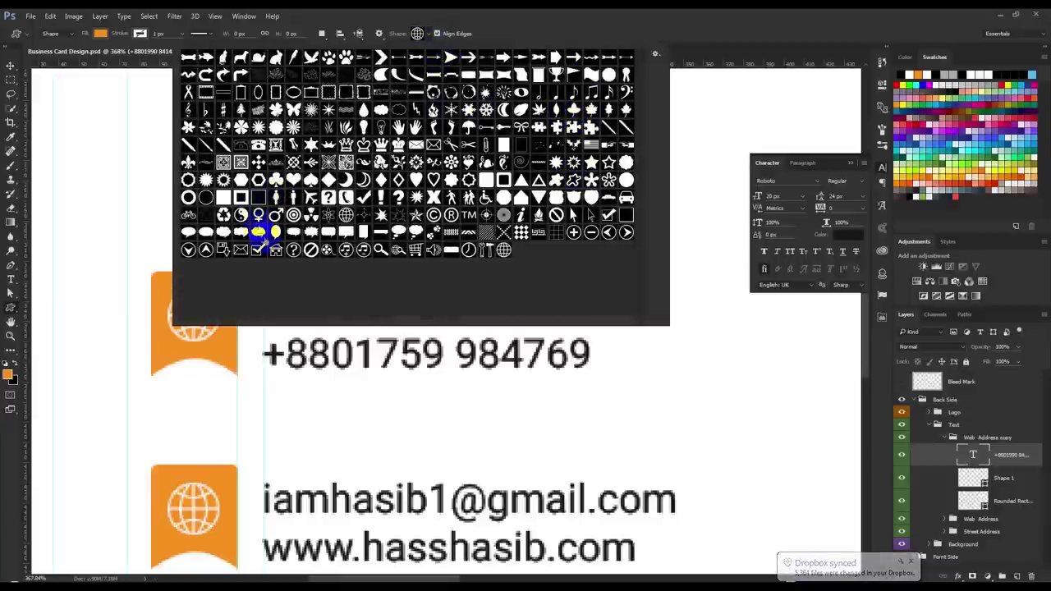
left_click(257, 146)
left_click(700, 32)
scroll(129, 340, "up", 3)
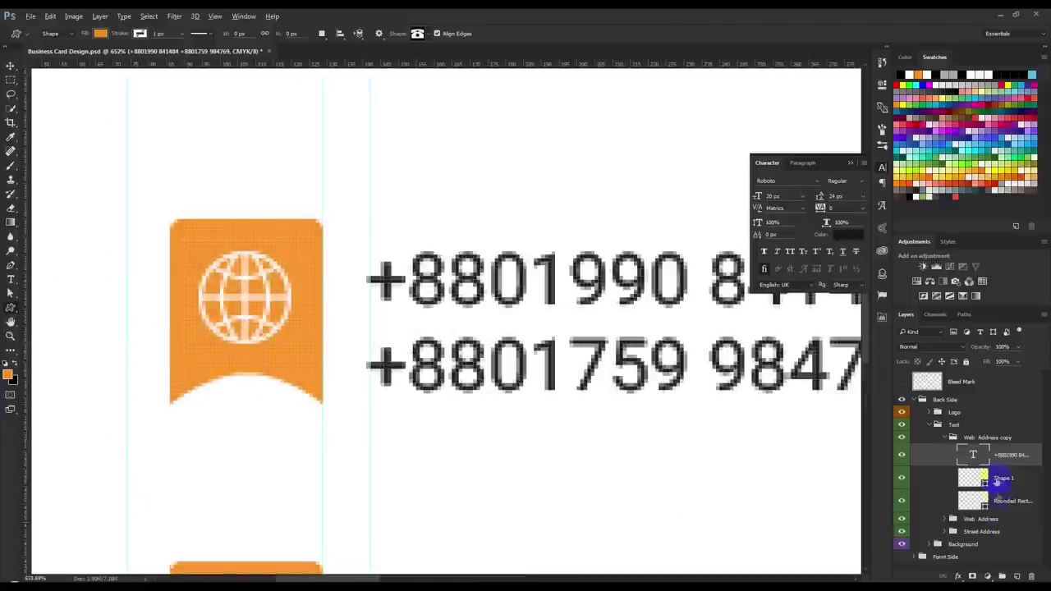
- Delete the copied row's globe, draw a white Phone 2 telephone shape, and move it onto the orange bookmark
left_click(998, 481)
key("Delete")
left_click_drag(382, 182, 464, 234)
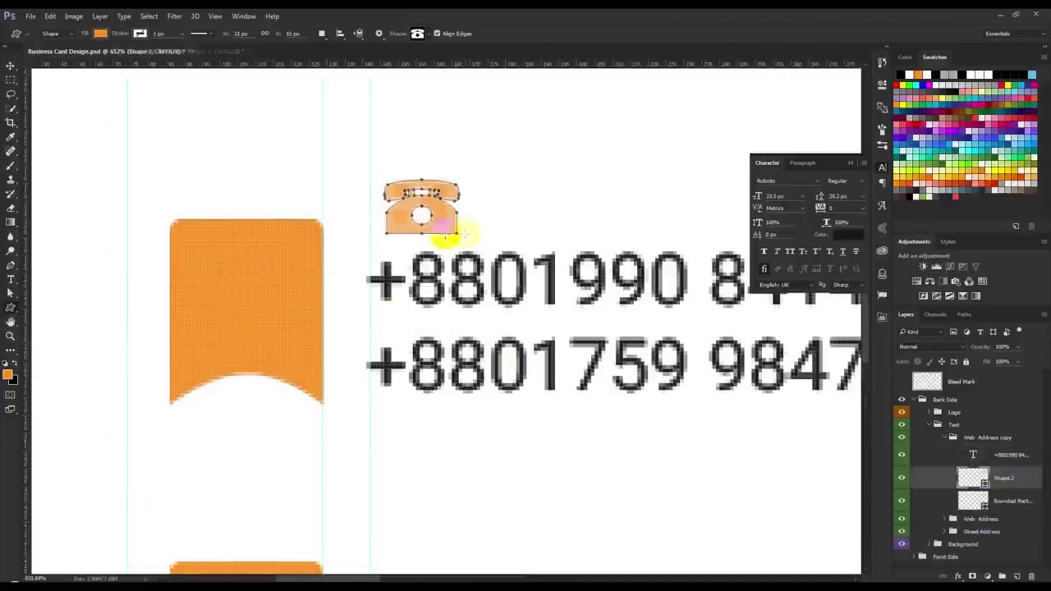
double_click(973, 478)
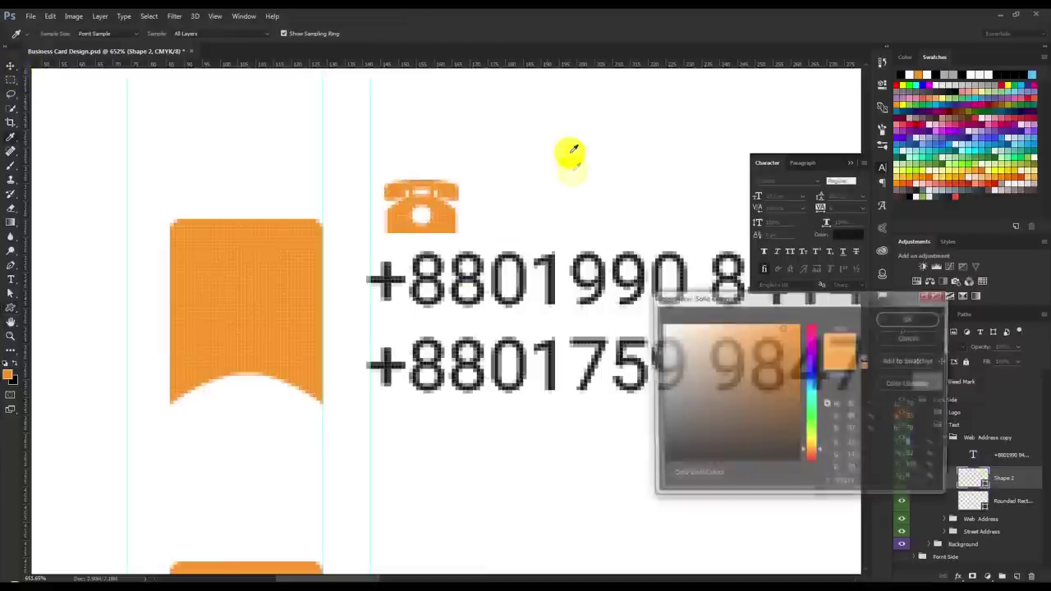
left_click(573, 164)
key("Return")
key("v")
left_click_drag(504, 223, 330, 307)
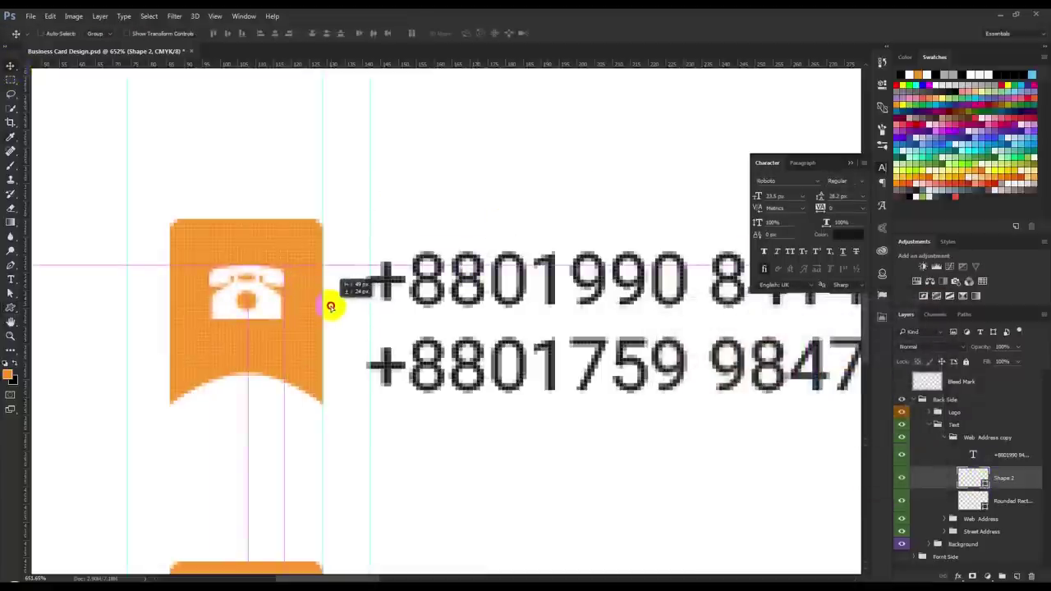
- Scale the telephone icon down to fit the bookmark and centre it on the bookmark's outline
key("ctrl+t")
left_click_drag(287, 270, 288, 262)
scroll(310, 297, "down", 3)
scroll(324, 317, "down", 1)
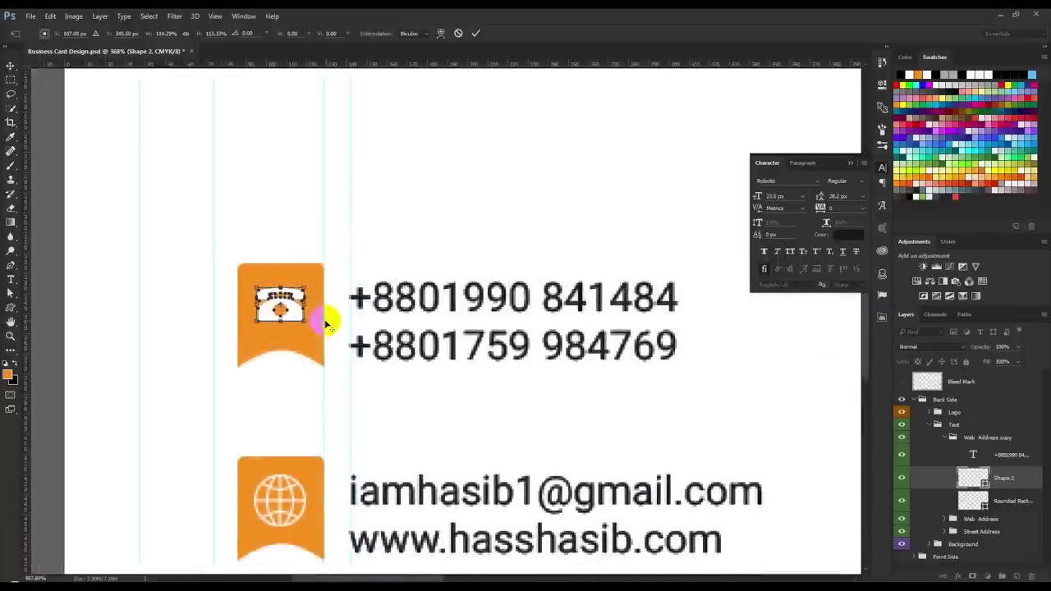
left_click(475, 35)
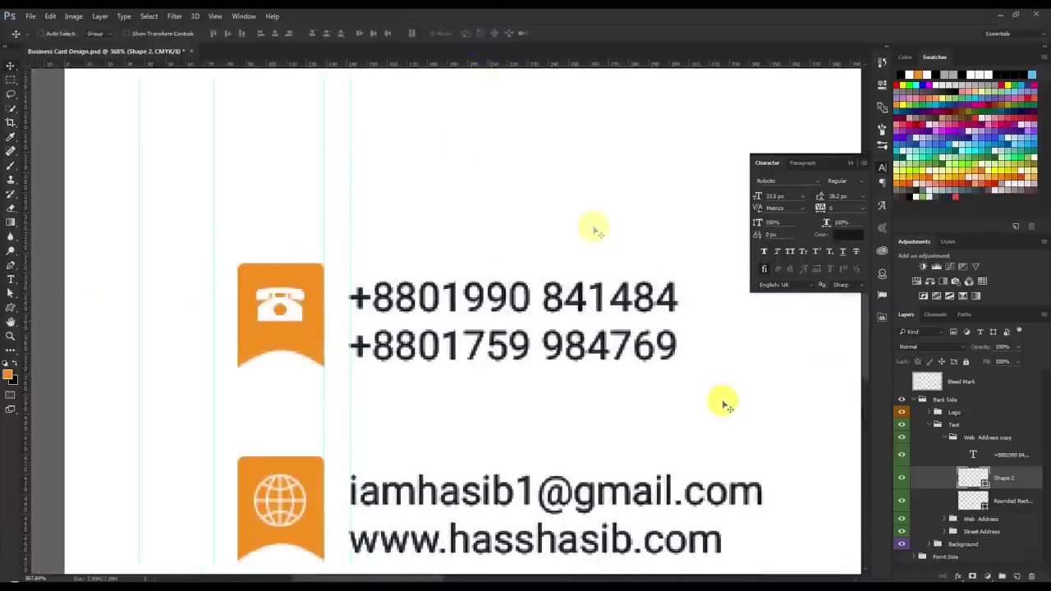
left_click(974, 496, "ctrl")
left_click(275, 32)
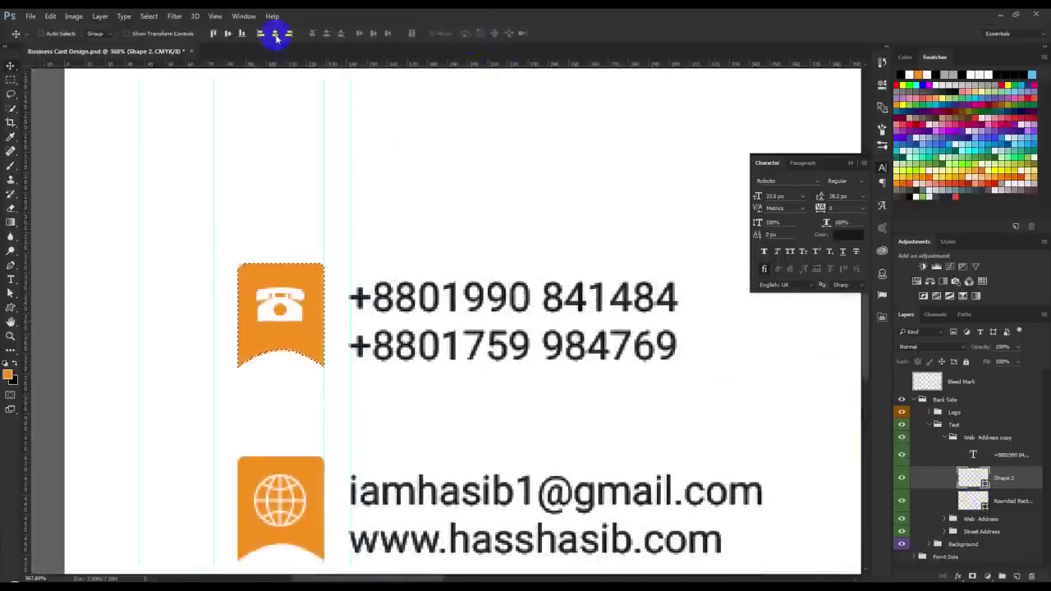
left_click(493, 303)
scroll(492, 302, "down", 3)
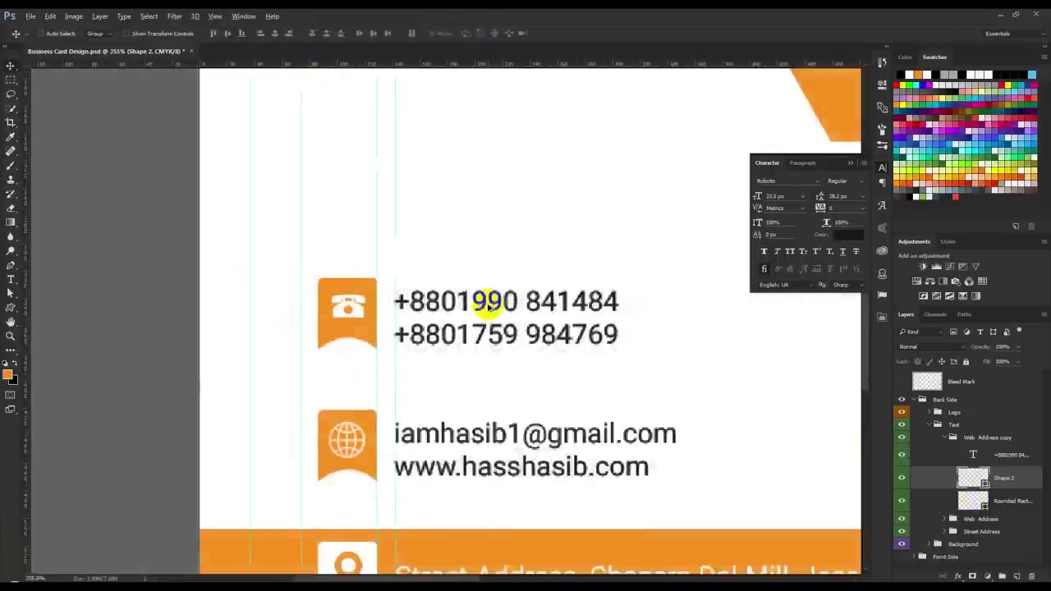
scroll(486, 300, "down", 5)
scroll(121, 341, "up", 4)
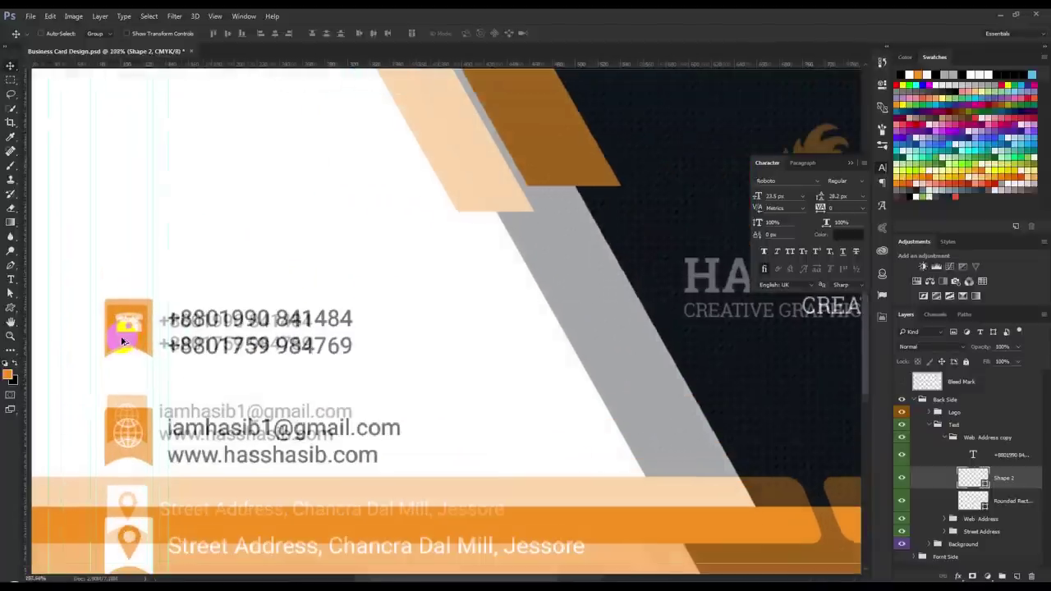
left_click_drag(122, 344, 146, 342)
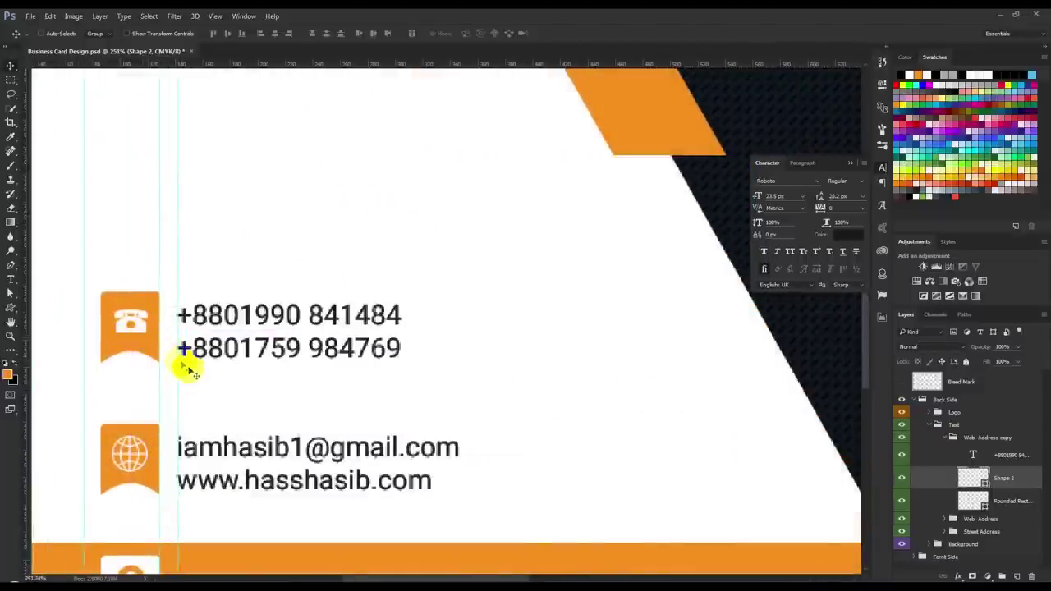
scroll(180, 364, "down", 2)
scroll(193, 375, "down", 2)
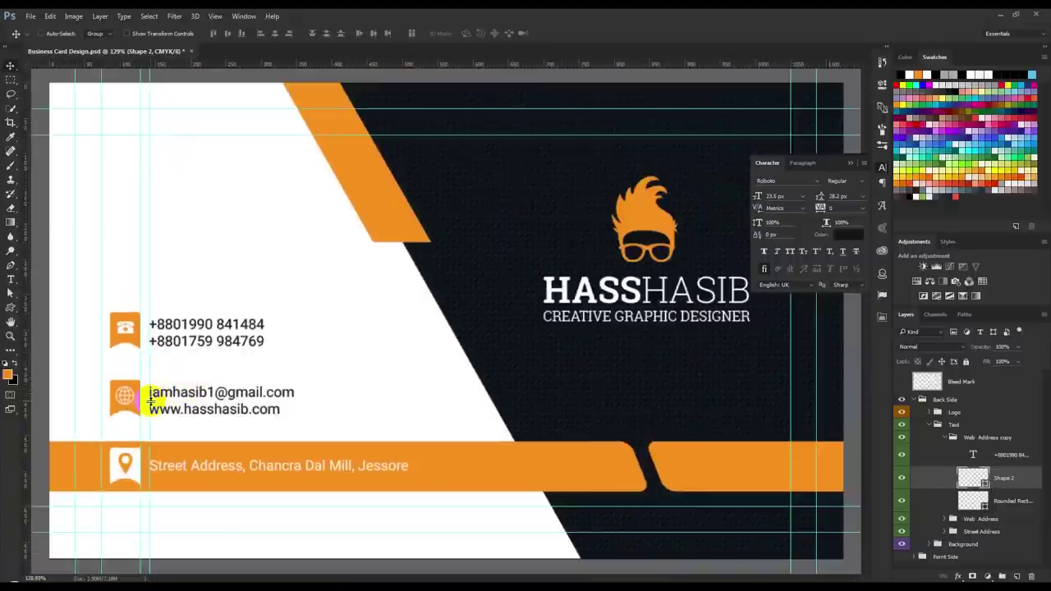
scroll(149, 400, "up", 3)
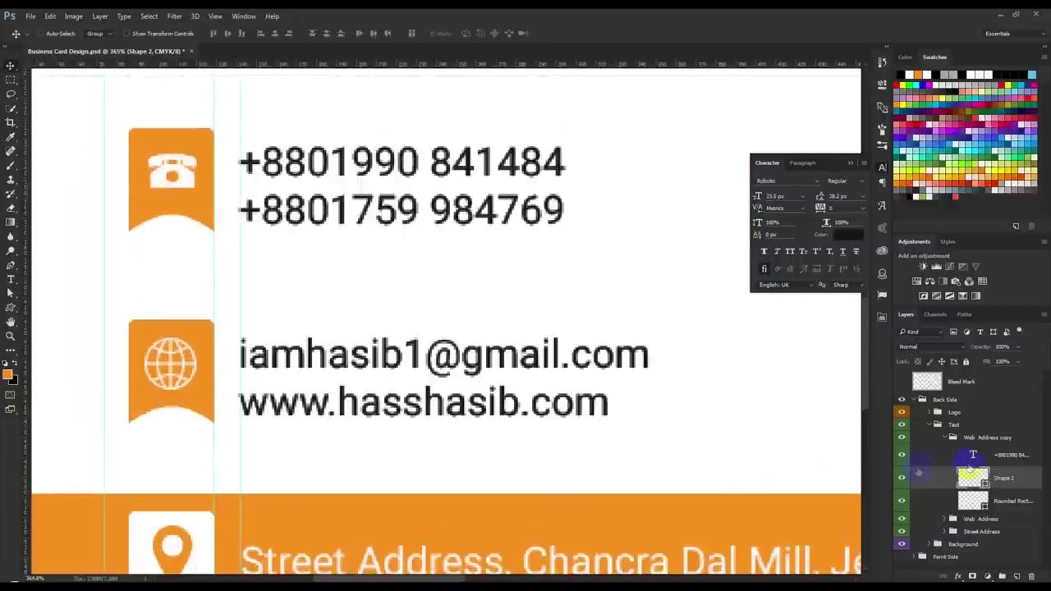
- Collapse the Web Address copy group and rename it Phone Address
left_click(953, 439)
left_click(946, 437)
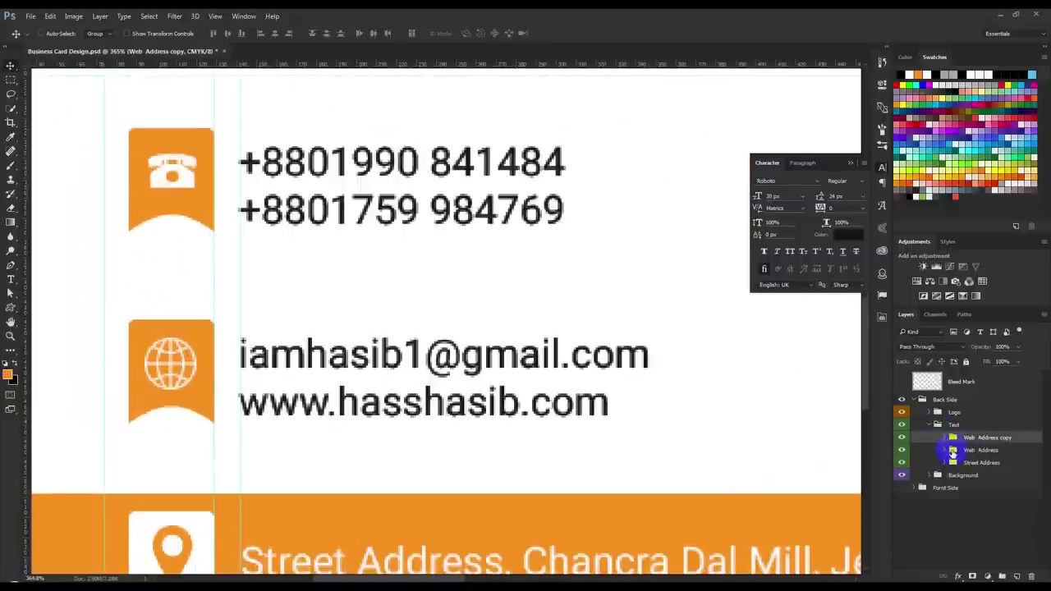
double_click(985, 438)
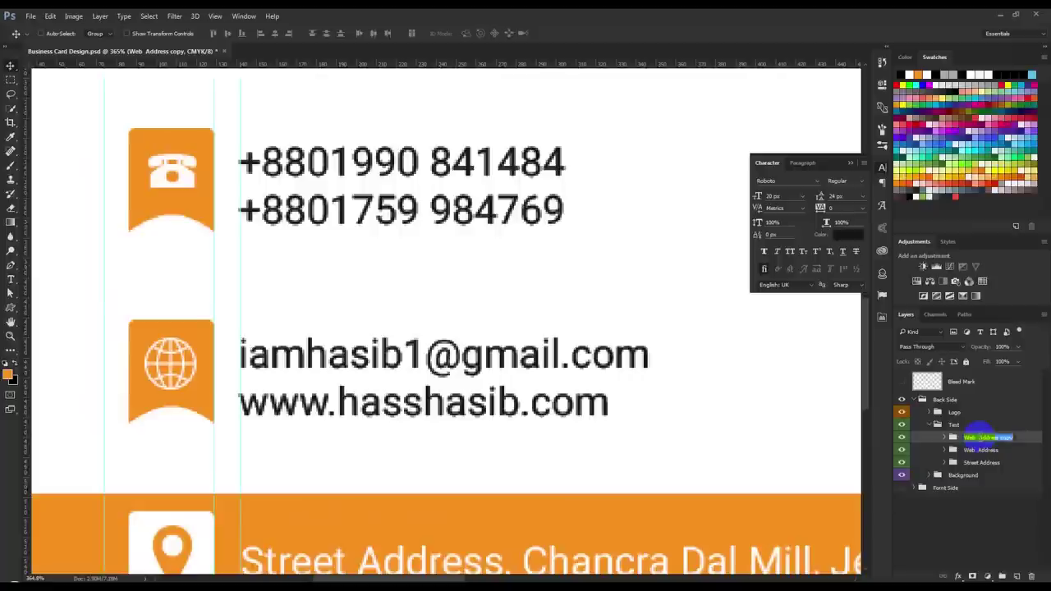
type("Contact")
key("Return")
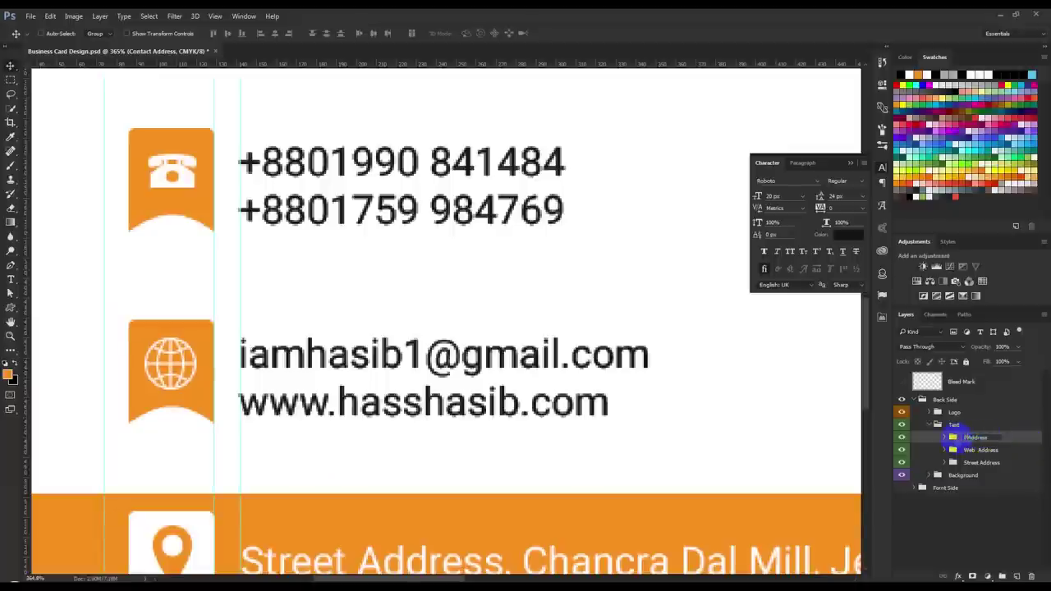
type("ne")
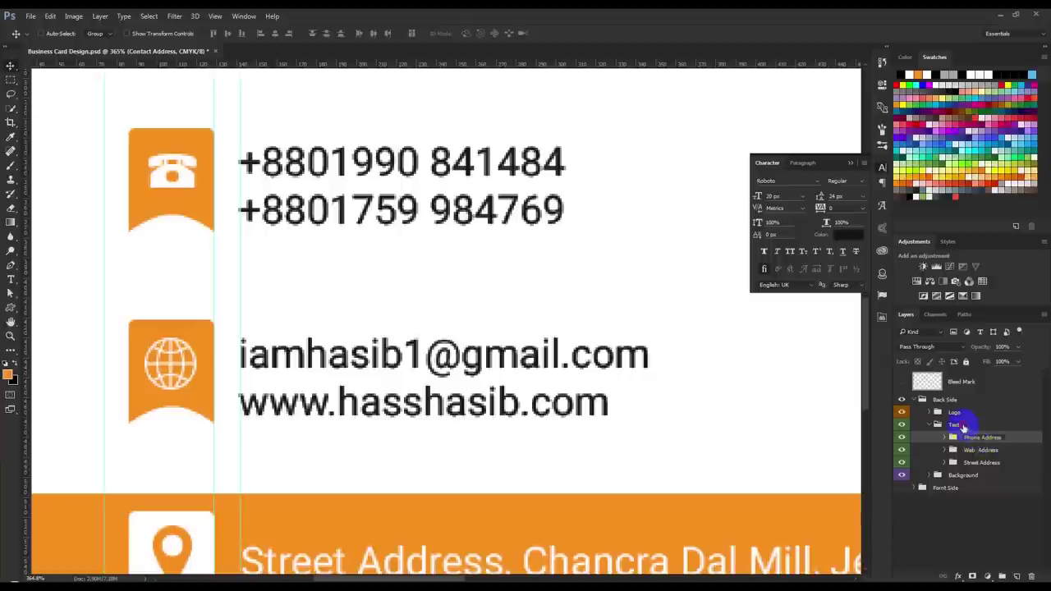
- Rename the parent Text group to Cotract Address
left_click(959, 426)
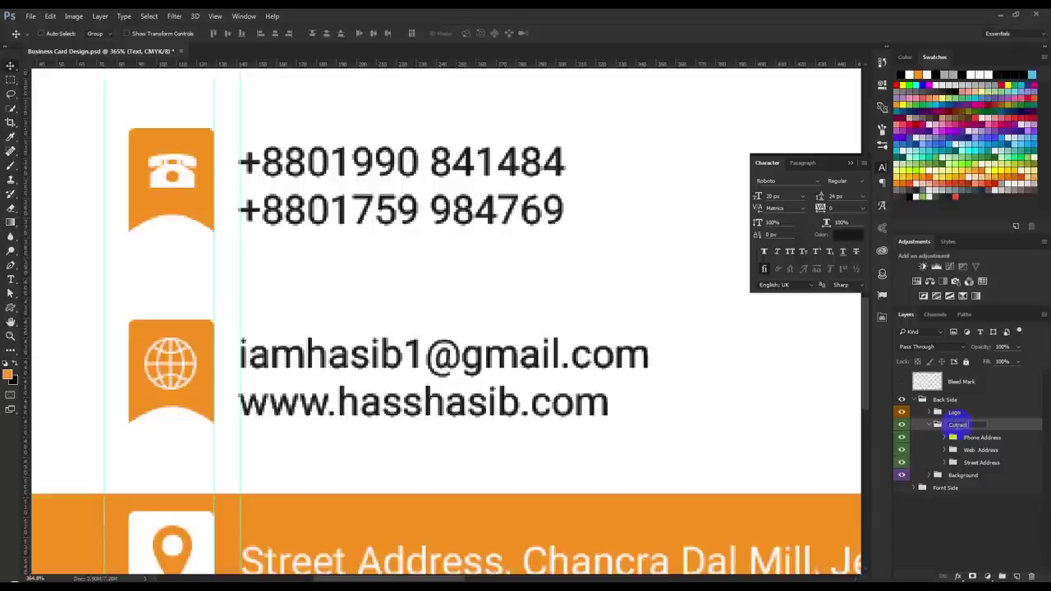
type("Contact Address")
left_click(1013, 430)
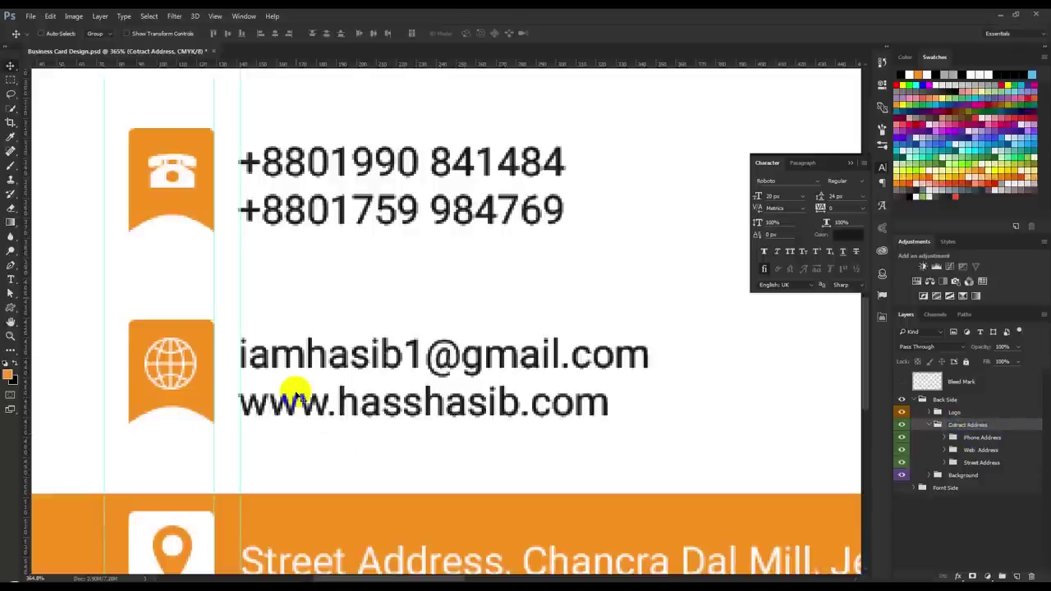
scroll(191, 351, "down", 1)
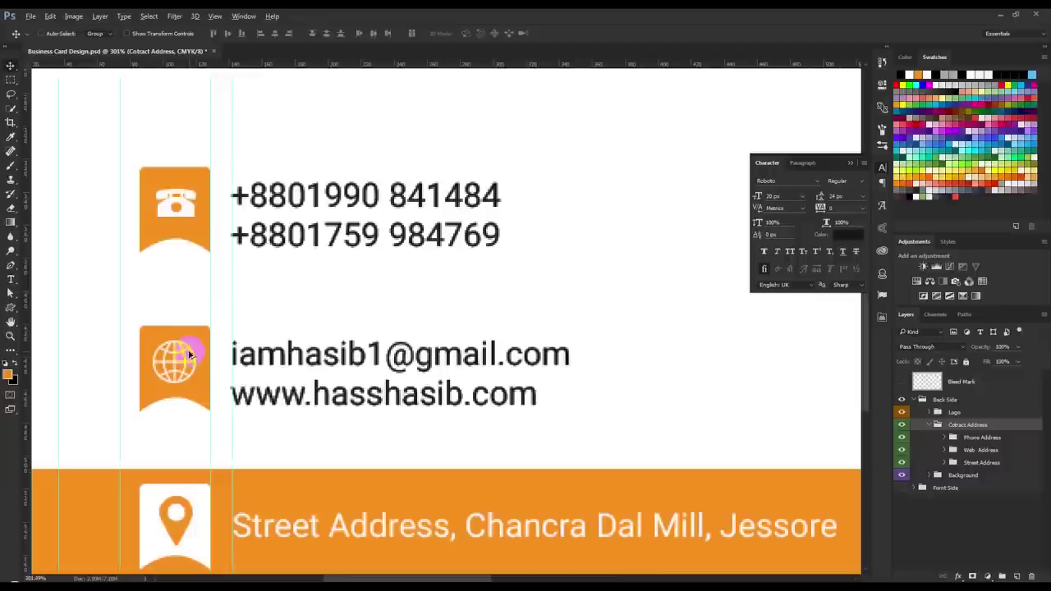
scroll(145, 367, "up", 2)
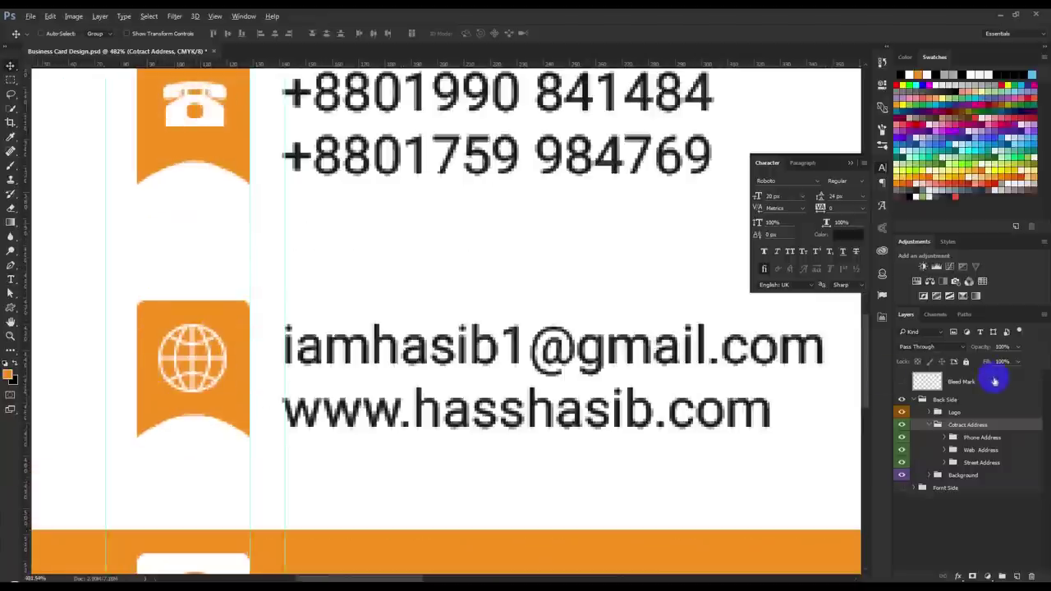
- Delete the Shape 1 globe inside the Web Address group, then open the Custom Shape tool's shape library
left_click(947, 450)
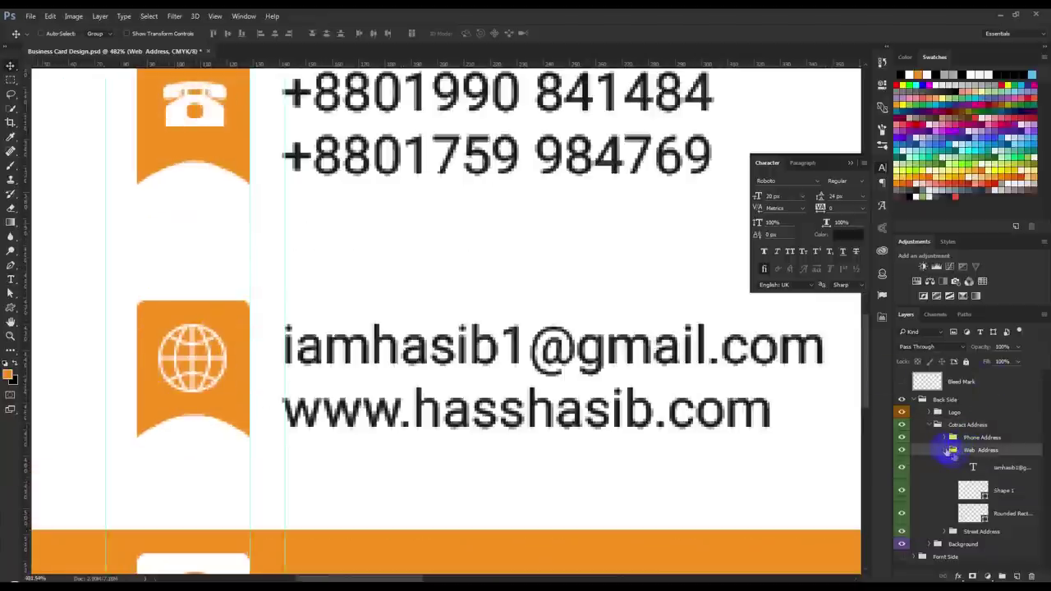
left_click(1007, 493)
key("Delete")
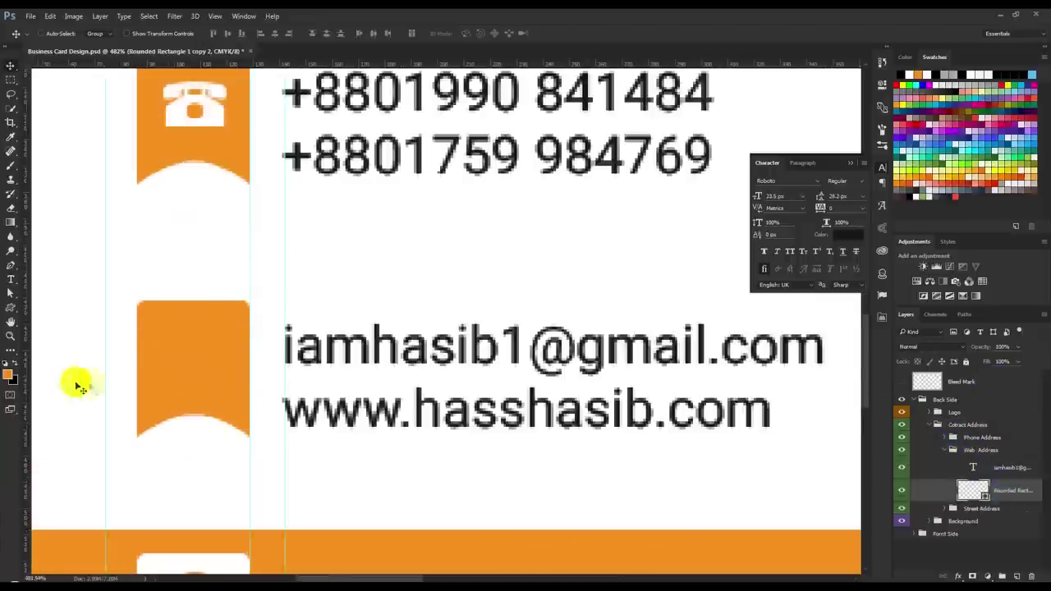
right_click(10, 308)
left_click(66, 362)
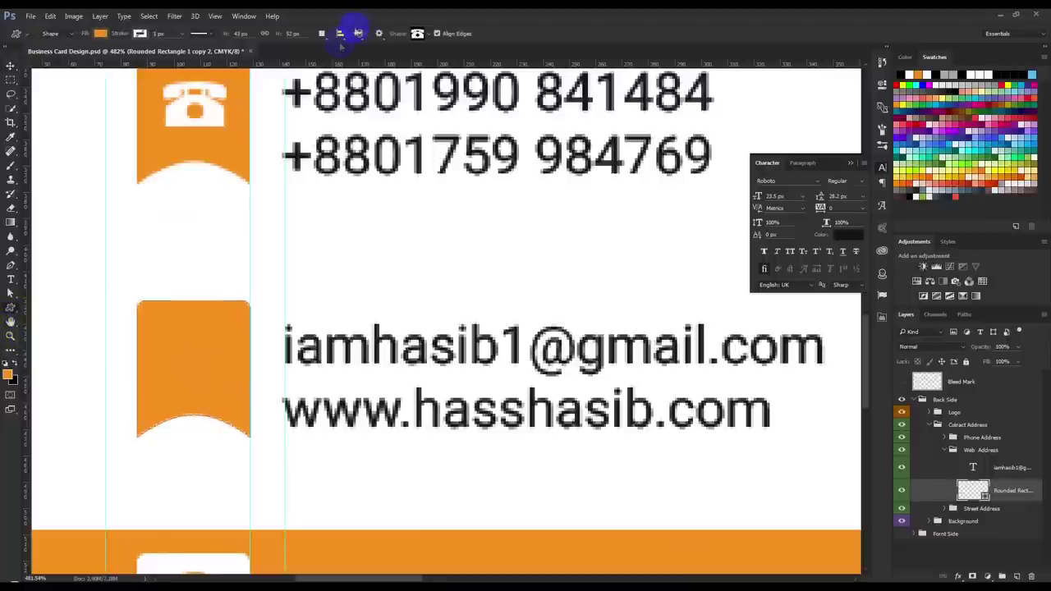
left_click(419, 34)
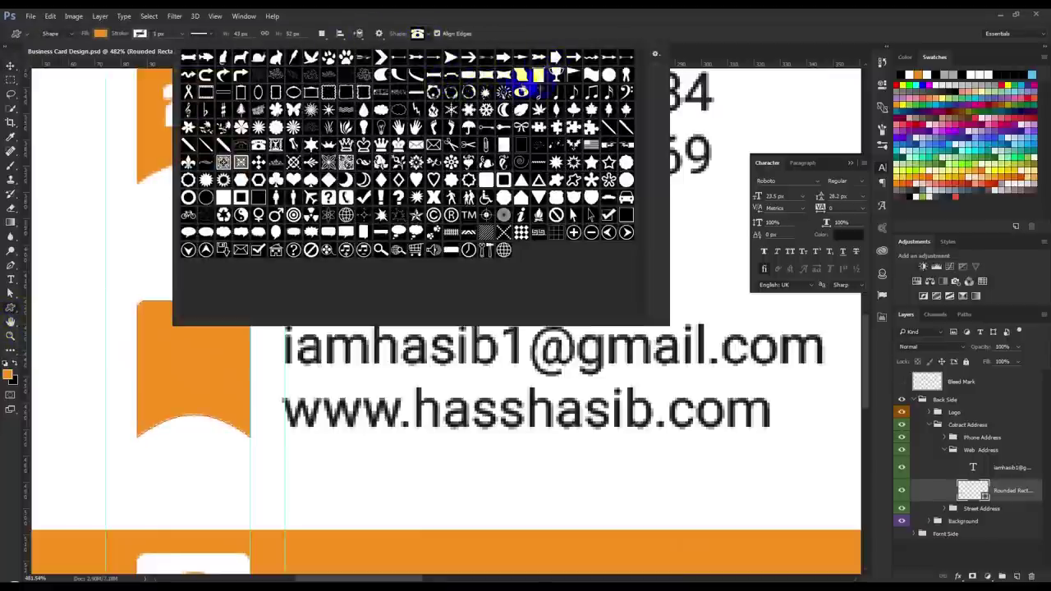
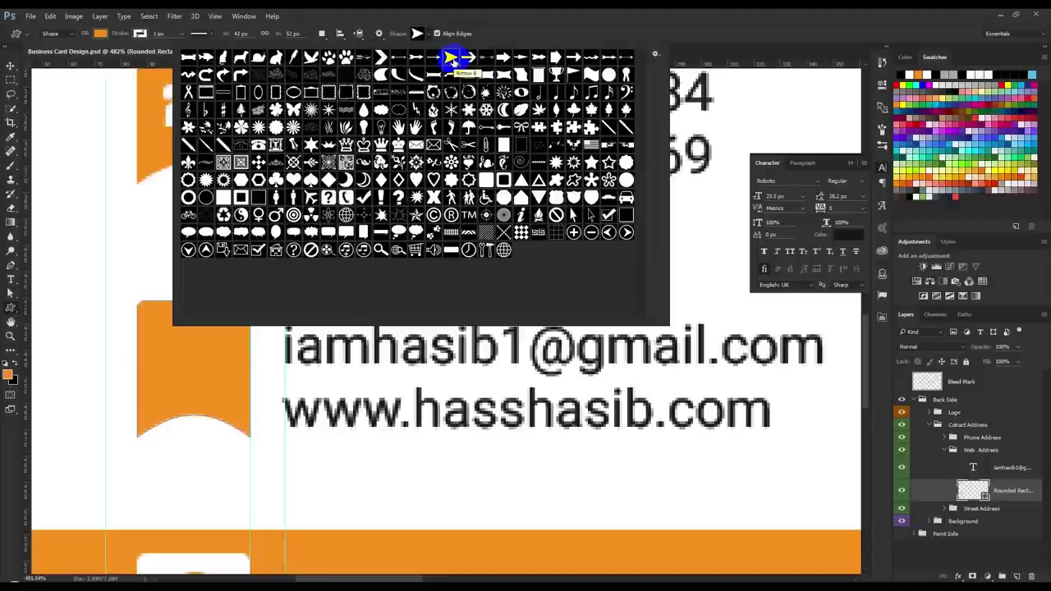
- Draw an arrow shape, rotate it about -37°, and place it on the email banner
left_click(726, 24)
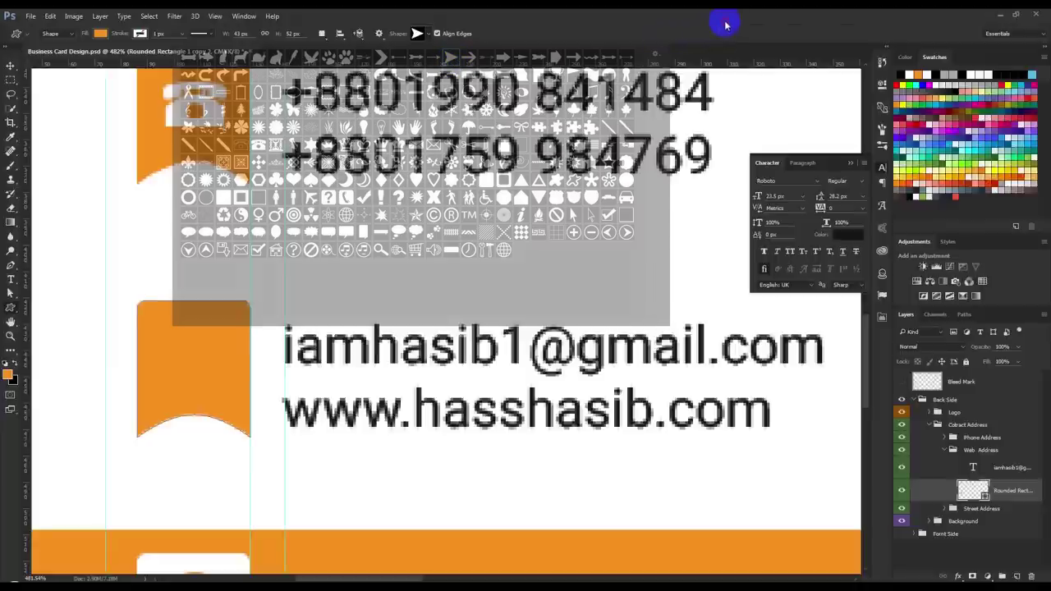
left_click_drag(305, 263, 351, 293)
key("ctrl+t")
left_click_drag(404, 324, 409, 267)
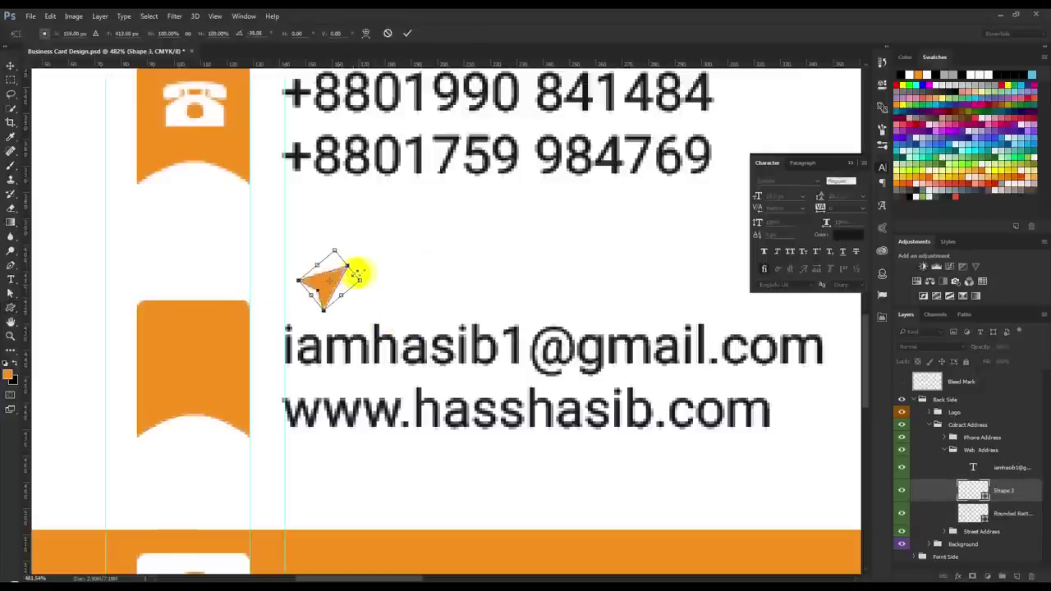
left_click_drag(329, 284, 217, 357)
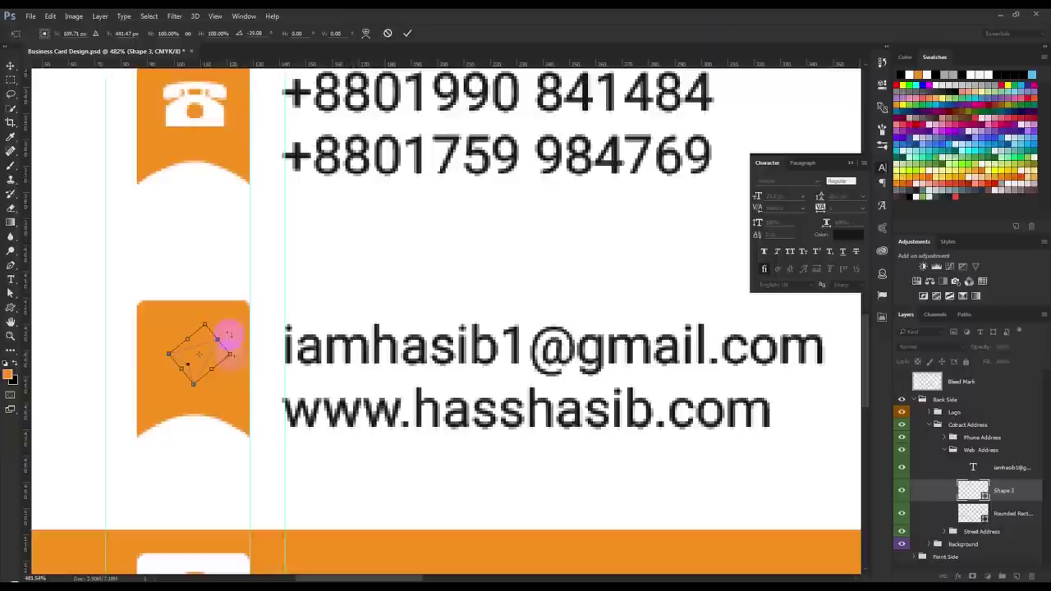
left_click(407, 33)
- Enlarge the arrow to about 123%, fill it white, and fit the card on screen
key("ctrl+t")
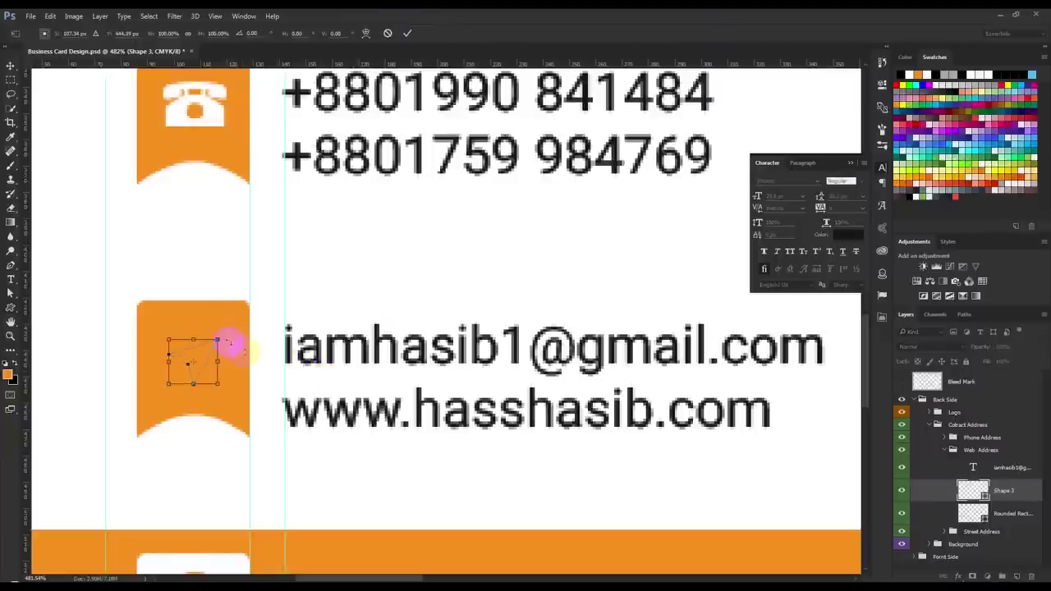
left_click_drag(218, 339, 225, 333)
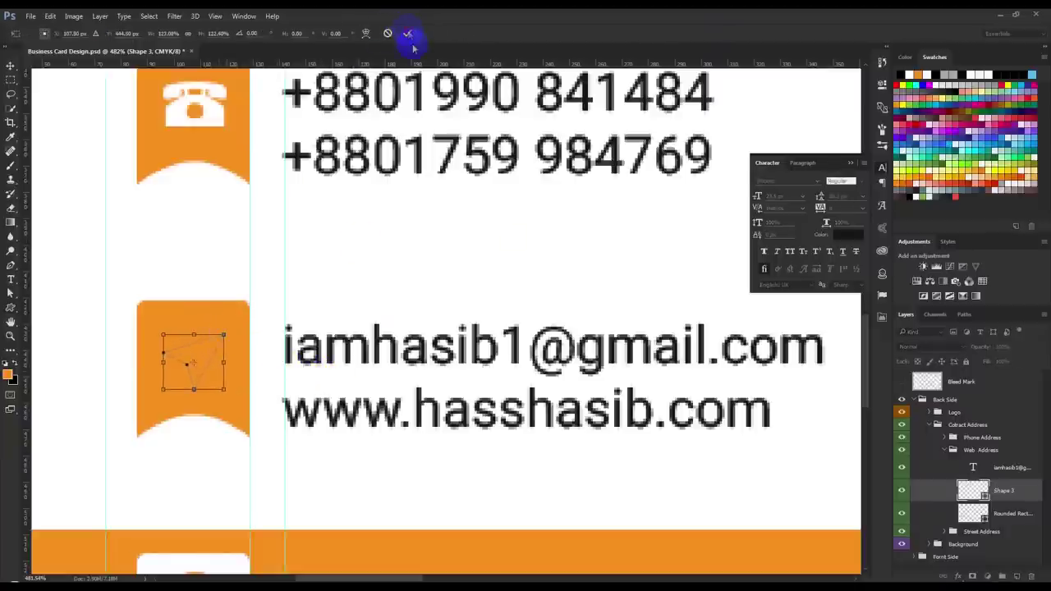
left_click(408, 33)
double_click(974, 490)
left_click(464, 279)
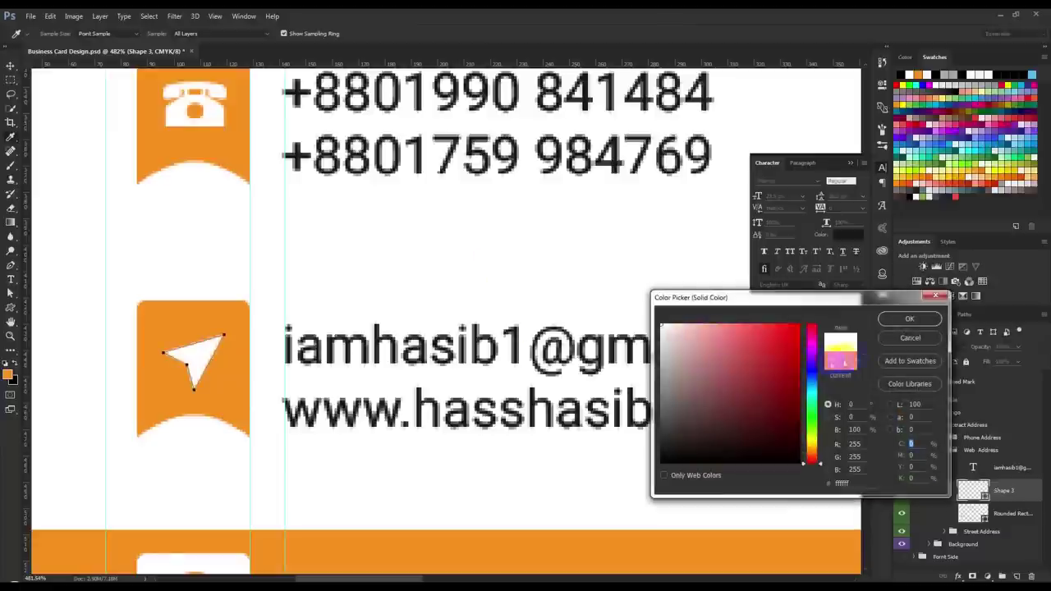
left_click(909, 319)
key("ctrl+0")
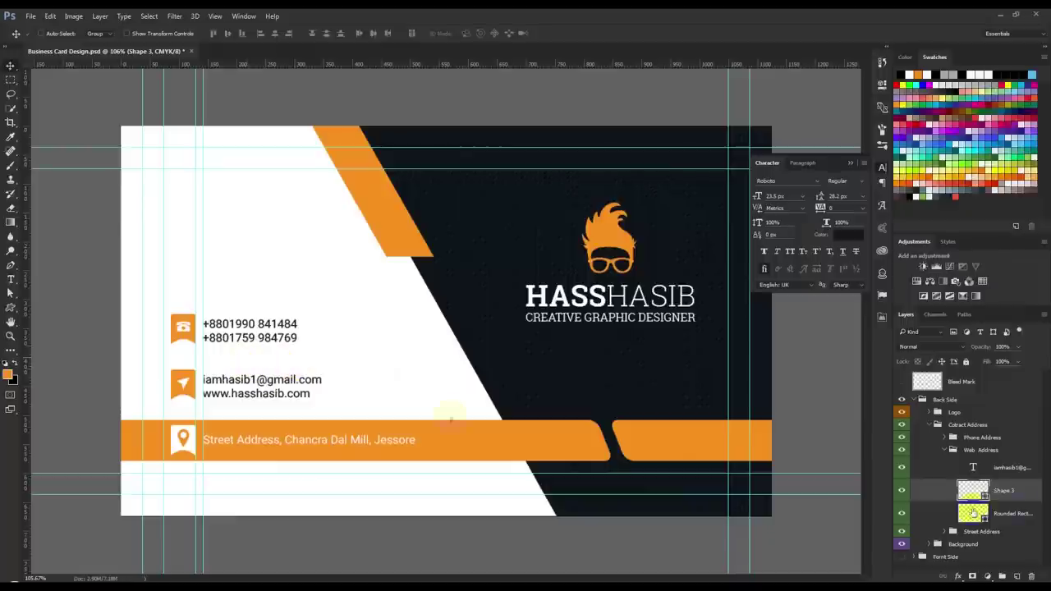
- Move the Web Address email and website block down slightly
left_click(977, 450)
left_click(953, 450)
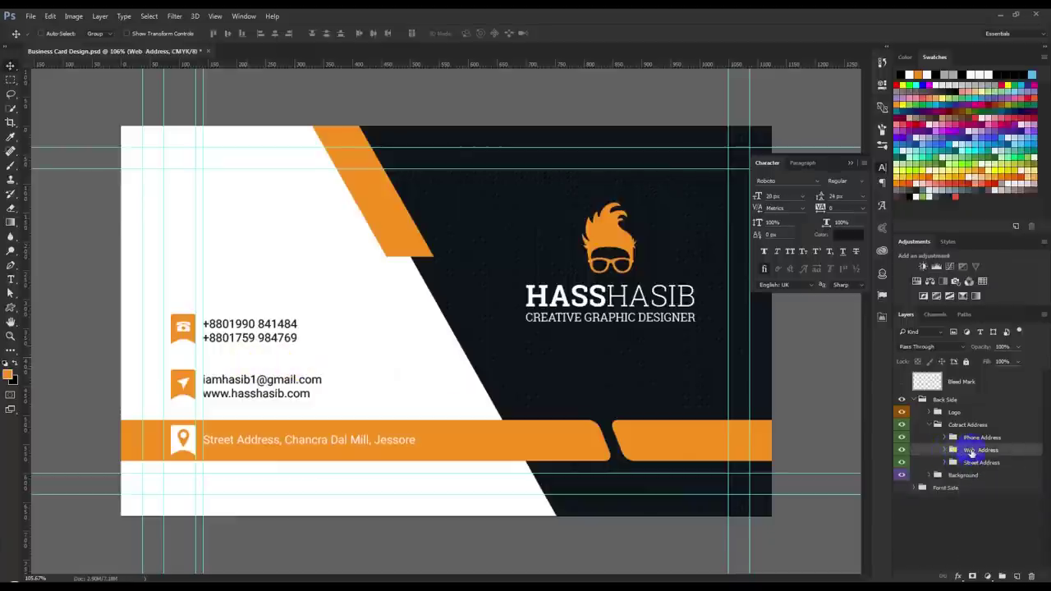
left_click_drag(342, 366, 338, 374)
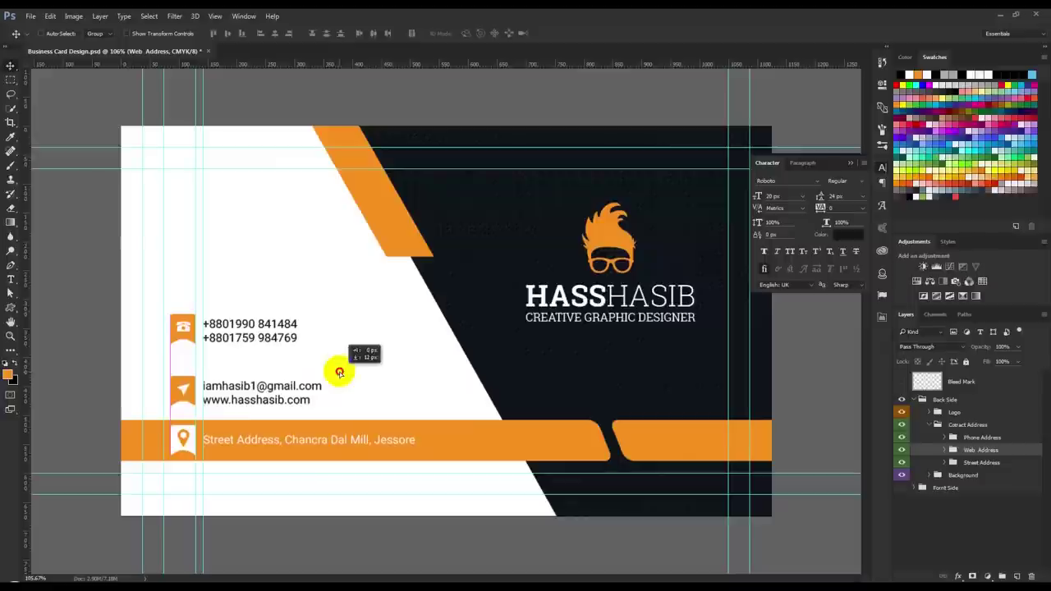
- Move the Phone Address block down so the contact rows sit about 33 px apart
left_click(973, 437)
left_click_drag(379, 329, 382, 342)
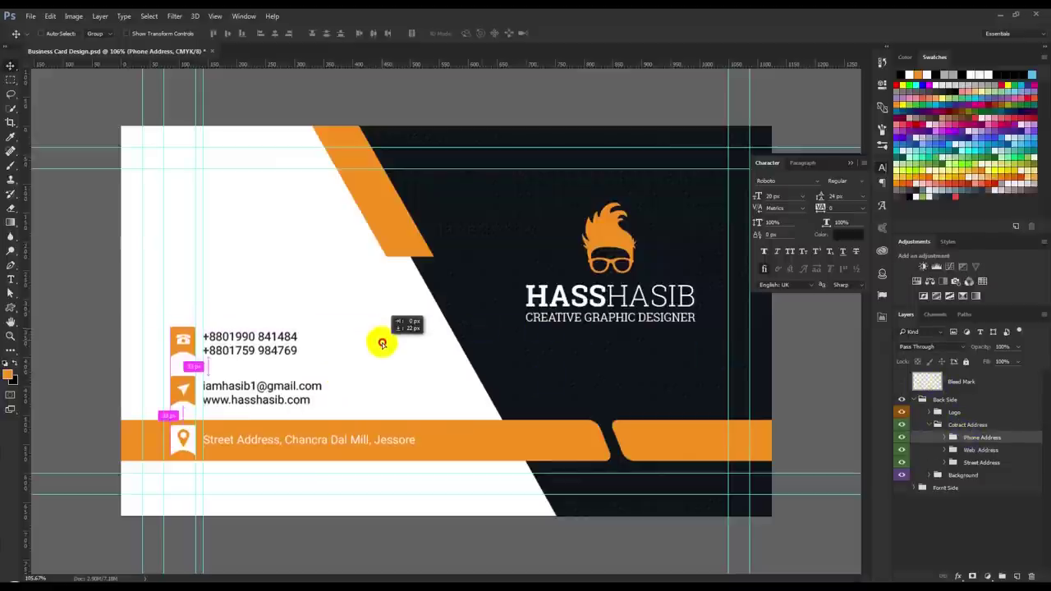
left_click_drag(382, 342, 382, 345)
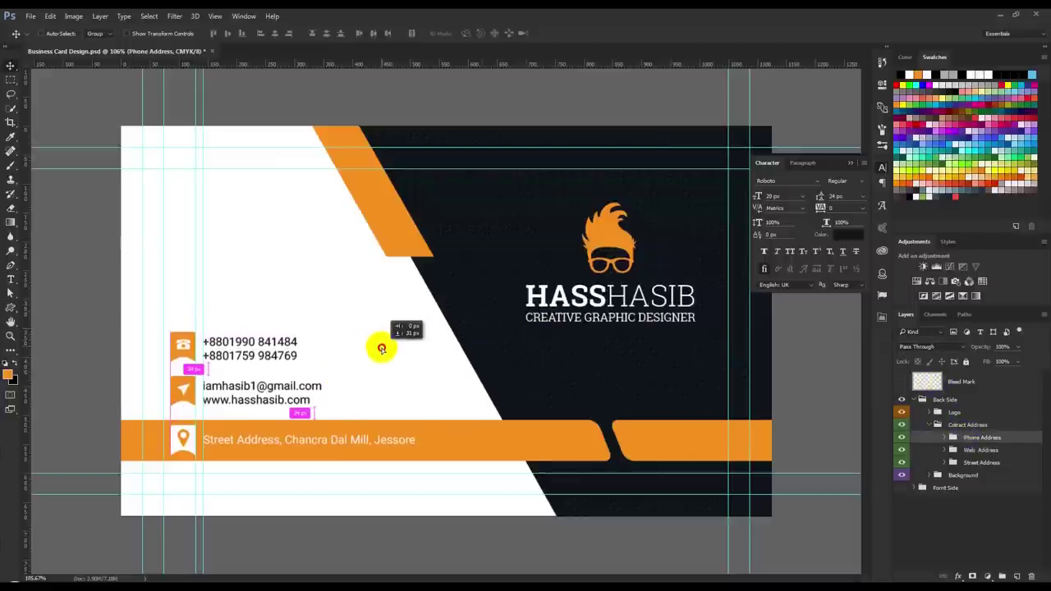
left_click_drag(382, 345, 381, 343)
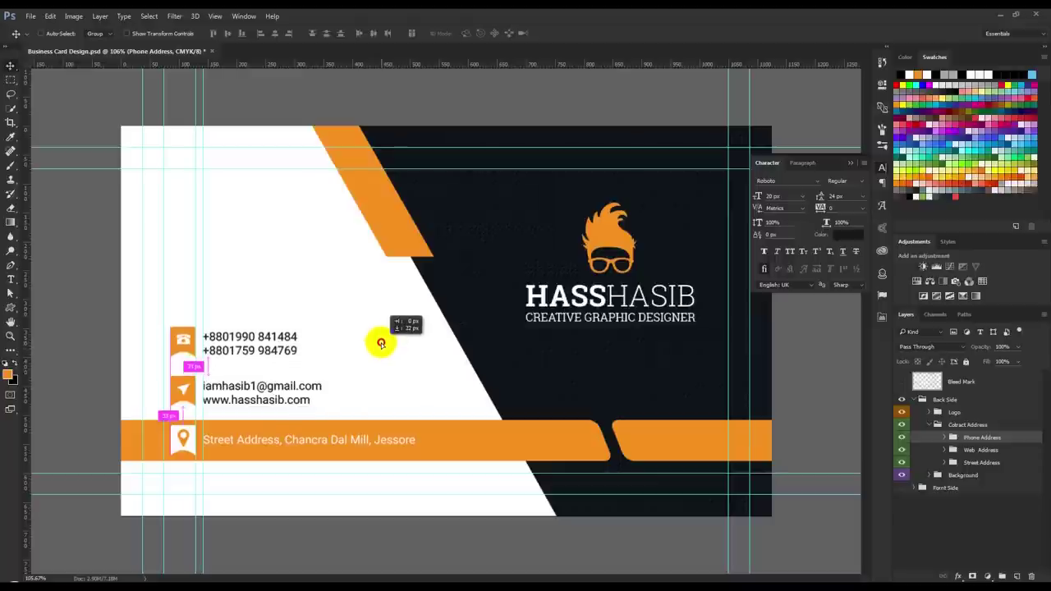
left_click_drag(381, 343, 382, 344)
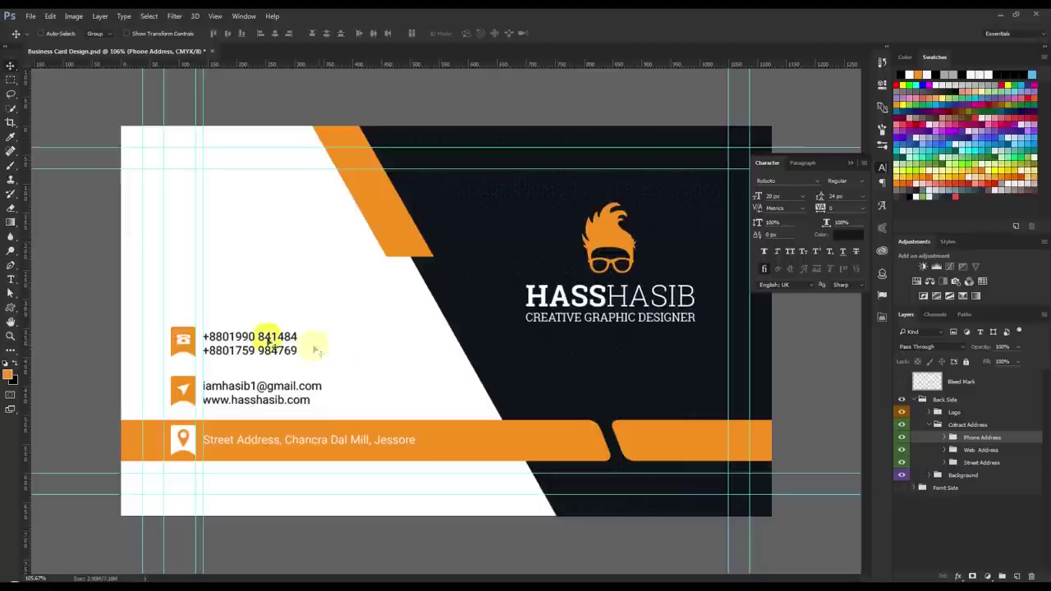
key("ctrl")
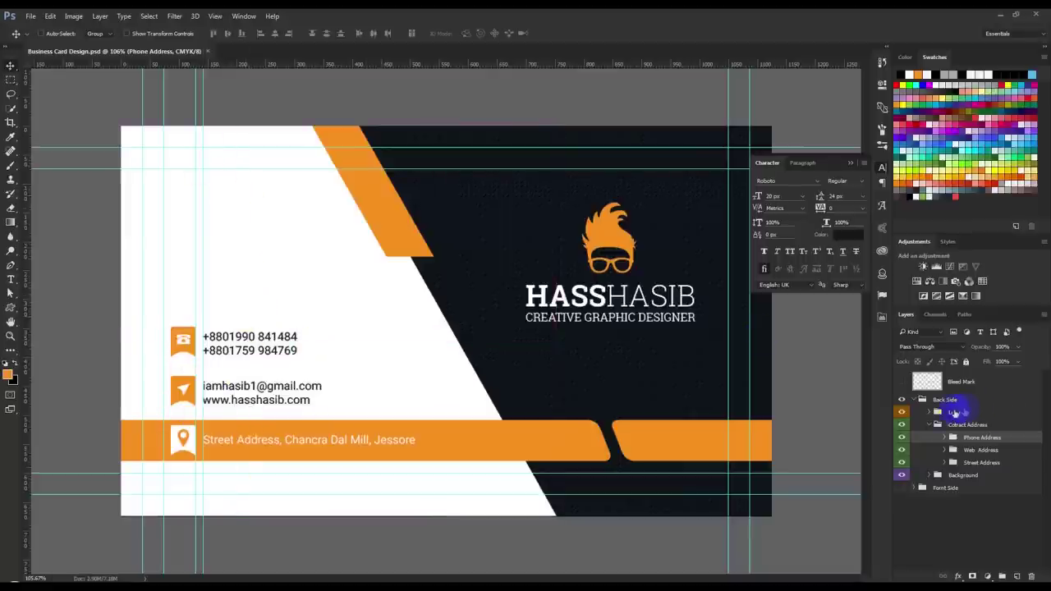
left_click(930, 425)
- Duplicate the name and tagline onto the white left side, above the Logo group
left_click(929, 411)
left_click(985, 430)
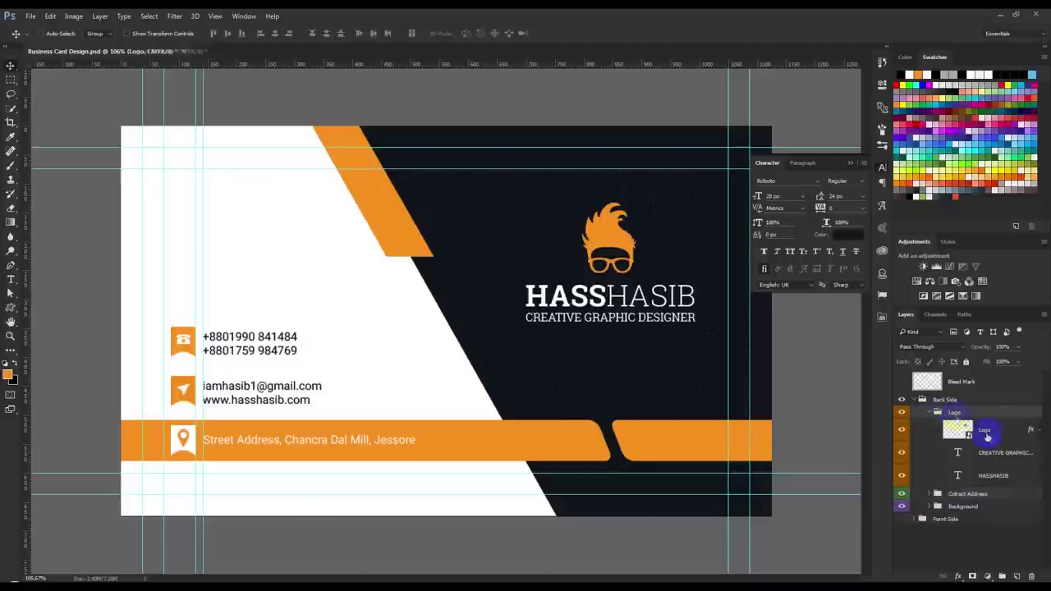
left_click(997, 457)
left_click(996, 476, "shift")
left_click_drag(698, 323, 313, 316)
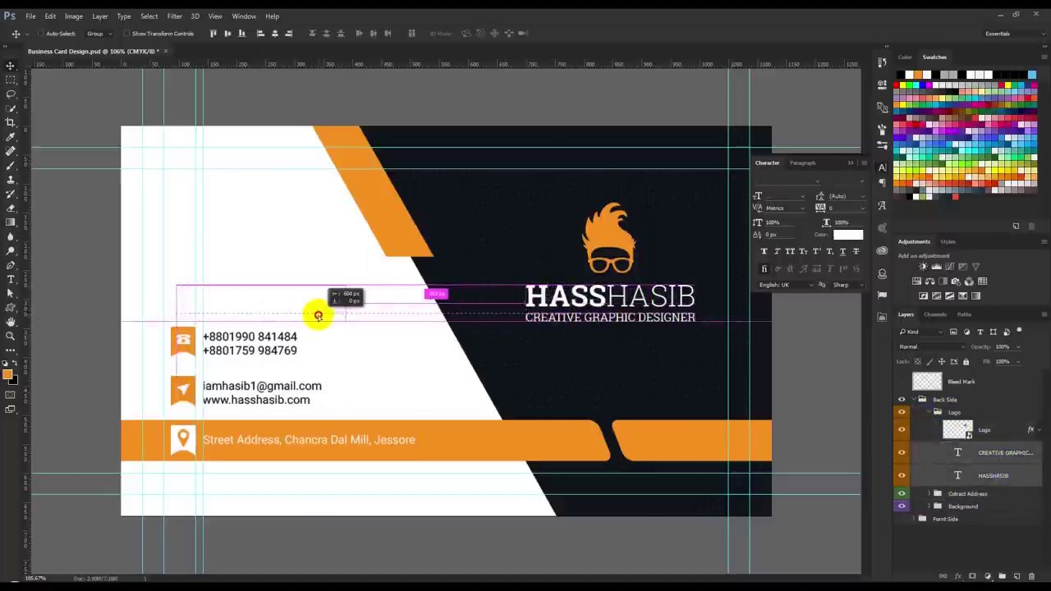
left_click_drag(313, 317, 314, 250)
left_click_drag(27, 280, 170, 301)
mouse_move(970, 455)
left_mouse_down()
mouse_move(930, 458)
mouse_move(944, 436)
left_mouse_up()
- Colour the copied name and tagline dark navy #141a1e
double_click(943, 440)
left_click(382, 34)
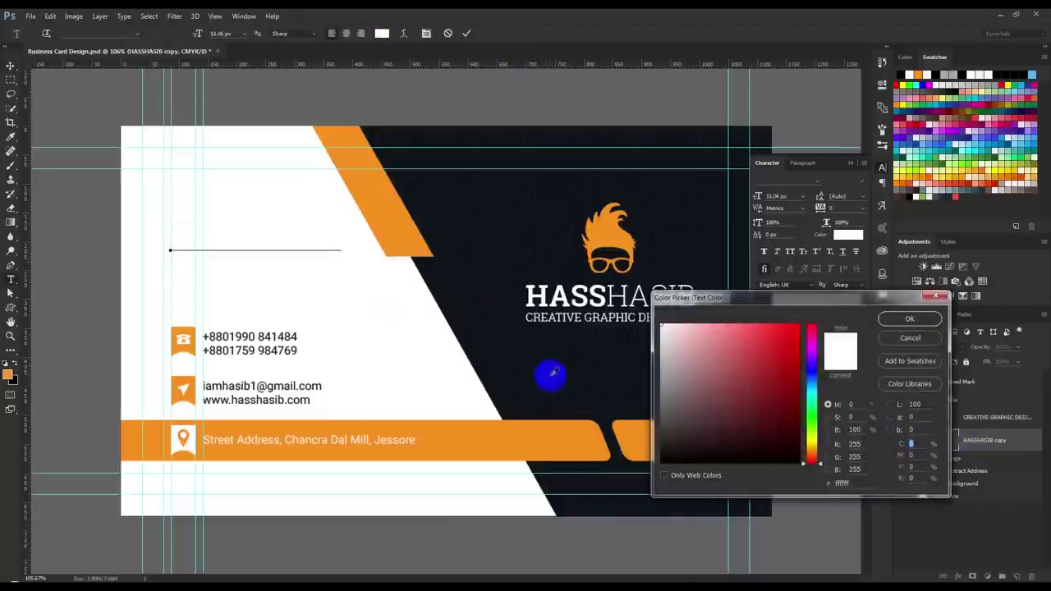
left_click(555, 376)
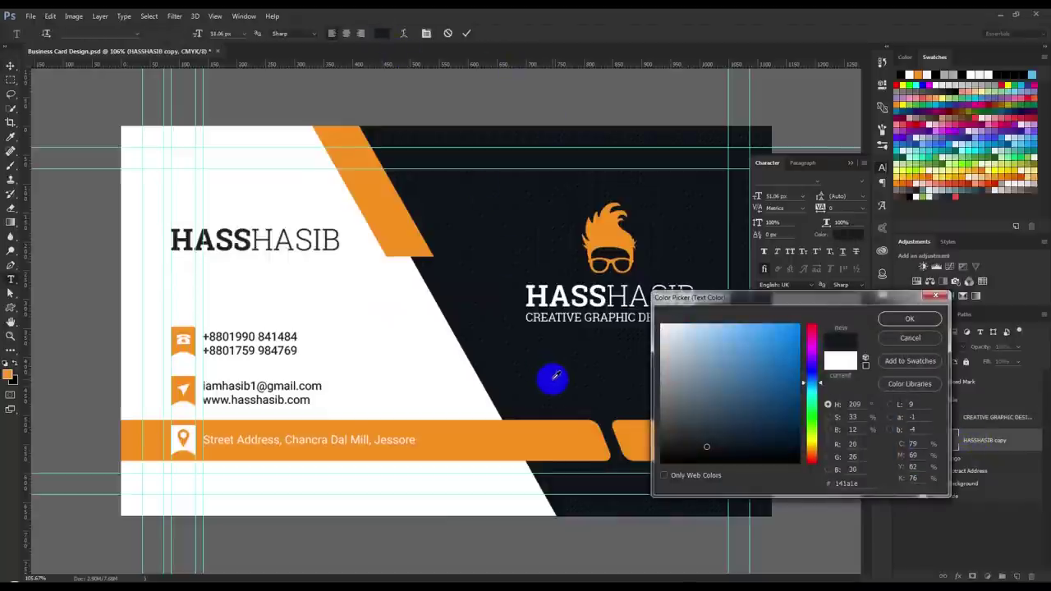
left_click(909, 318)
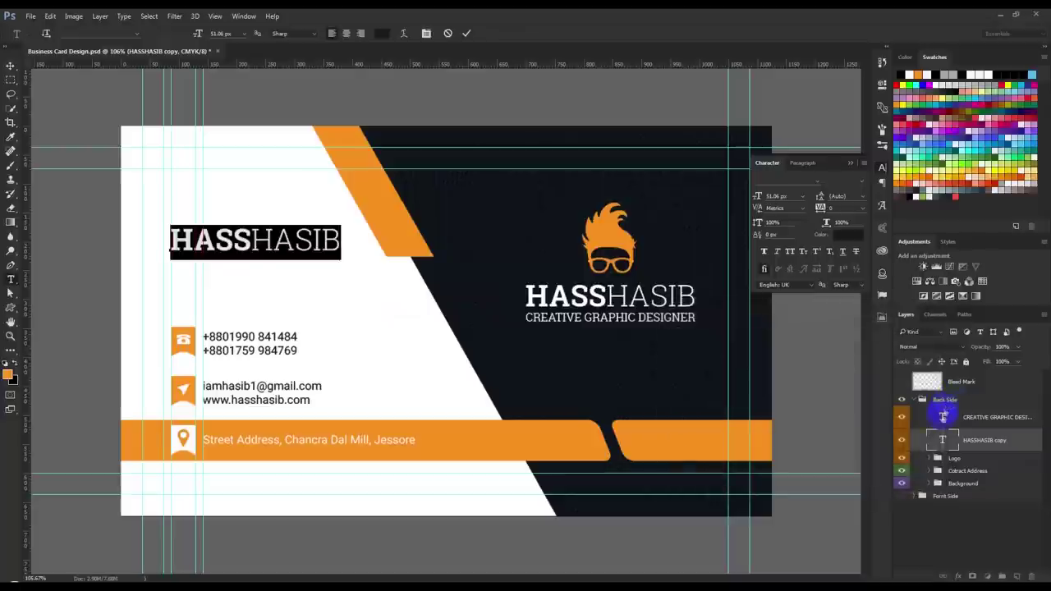
left_click(636, 320)
left_click_drag(523, 304, 542, 301)
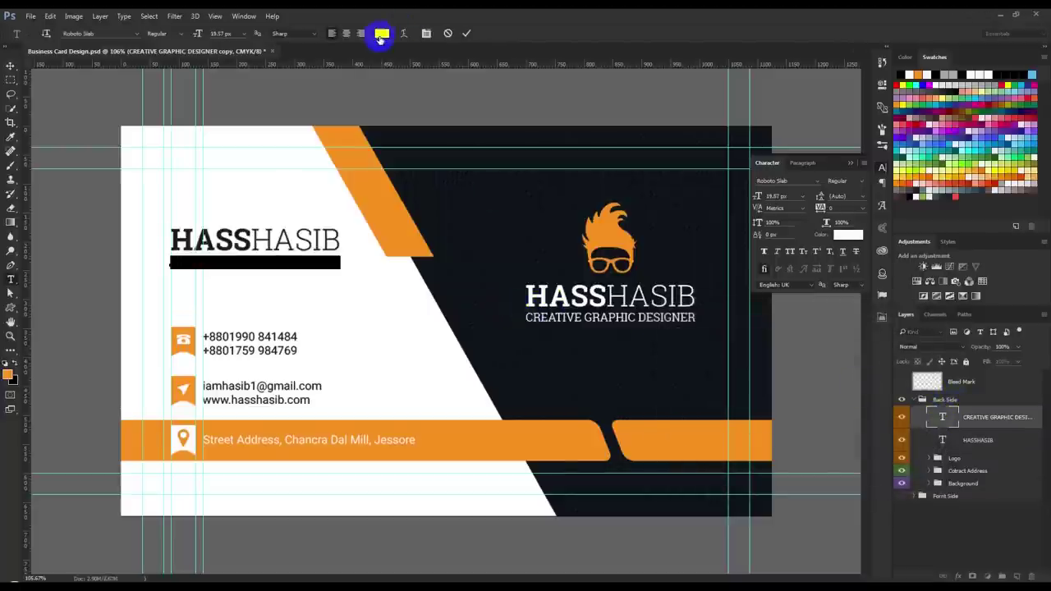
left_click(380, 33)
left_click(909, 319)
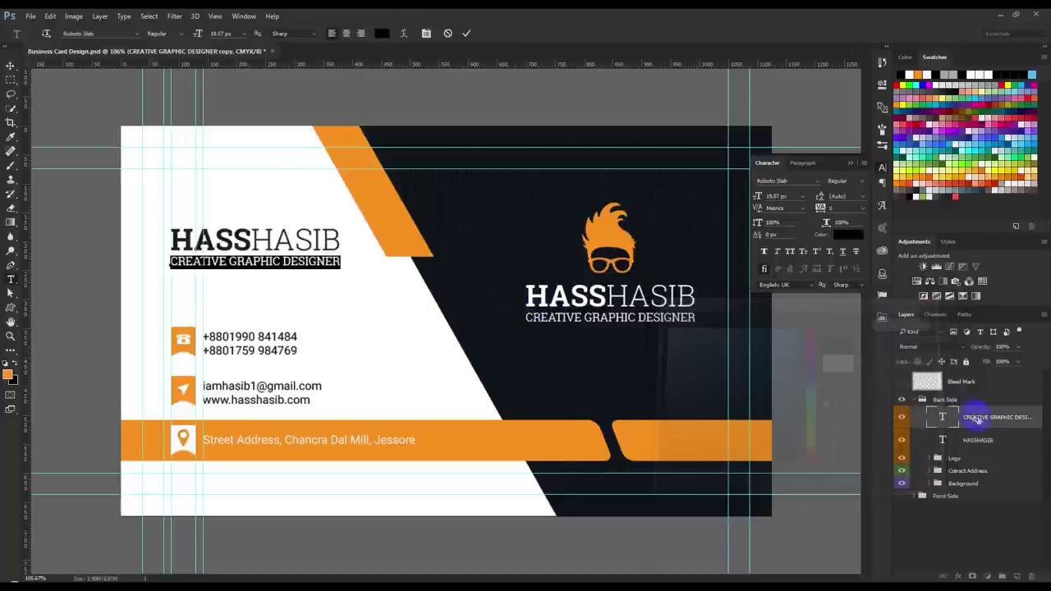
double_click(942, 439)
left_click(248, 239)
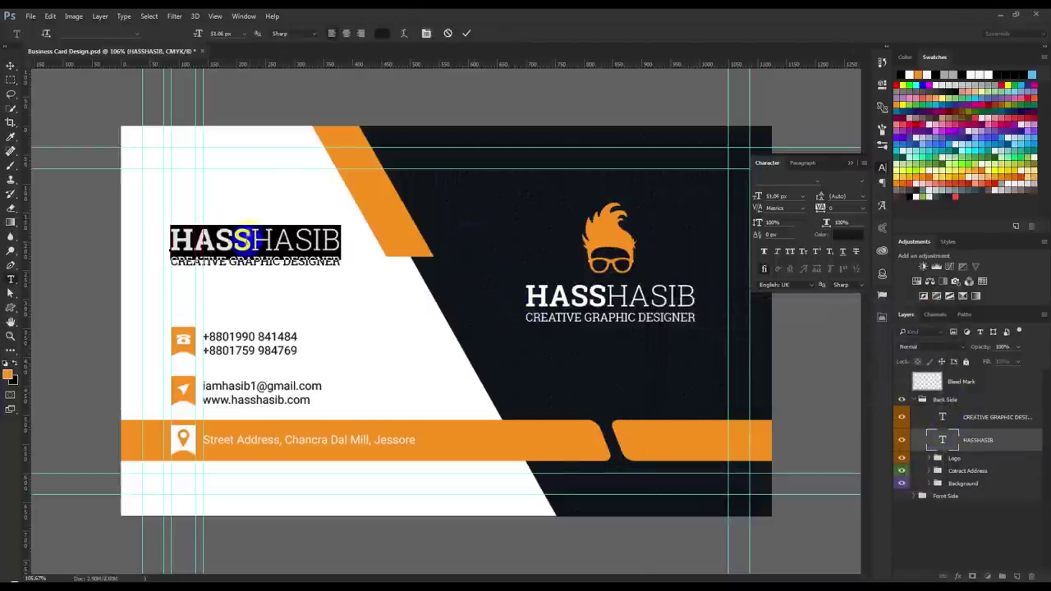
left_click_drag(247, 239, 72, 240)
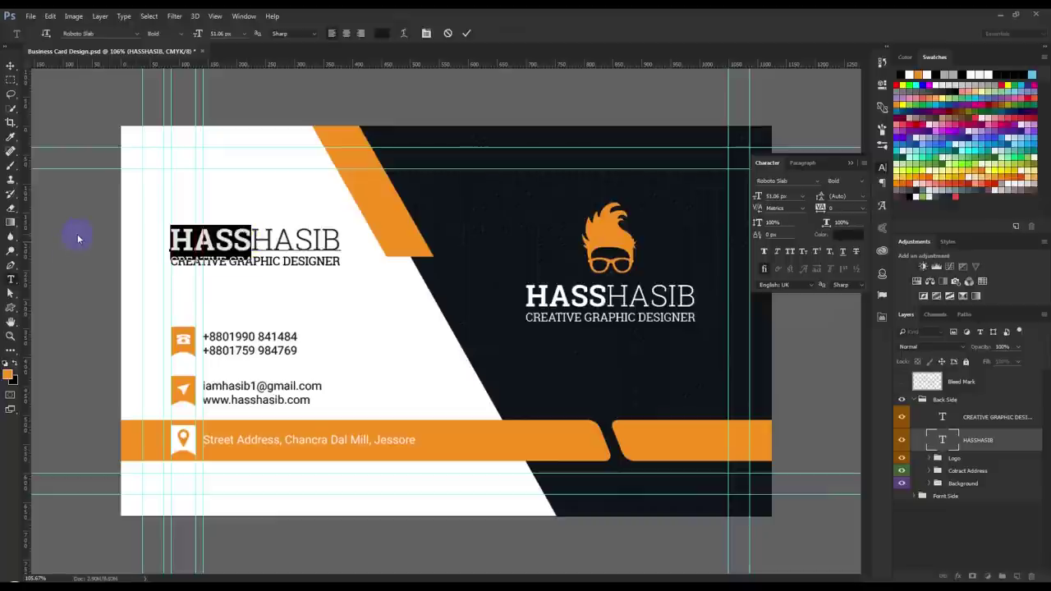
type("Hasib")
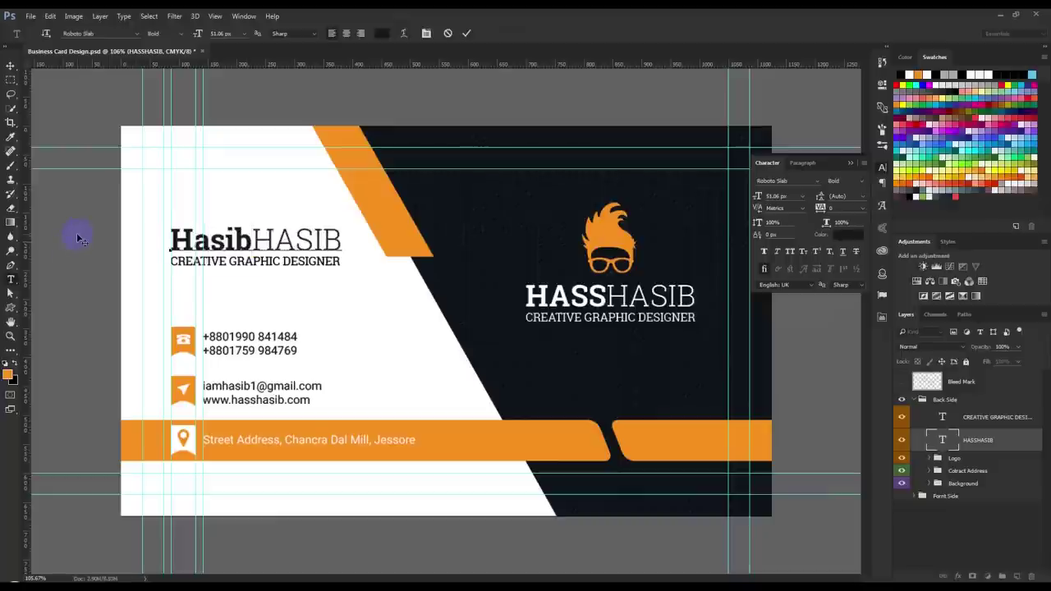
key("BackSpace")
key("BackSpace")
key("BackSpace")
key("BackSpace")
key("Delete")
key("Delete")
key("Delete")
- Make IMTIAZ light weight and set the whole name to 36 px
left_click_drag(380, 238, 271, 238)
left_click(184, 37)
left_click(177, 55)
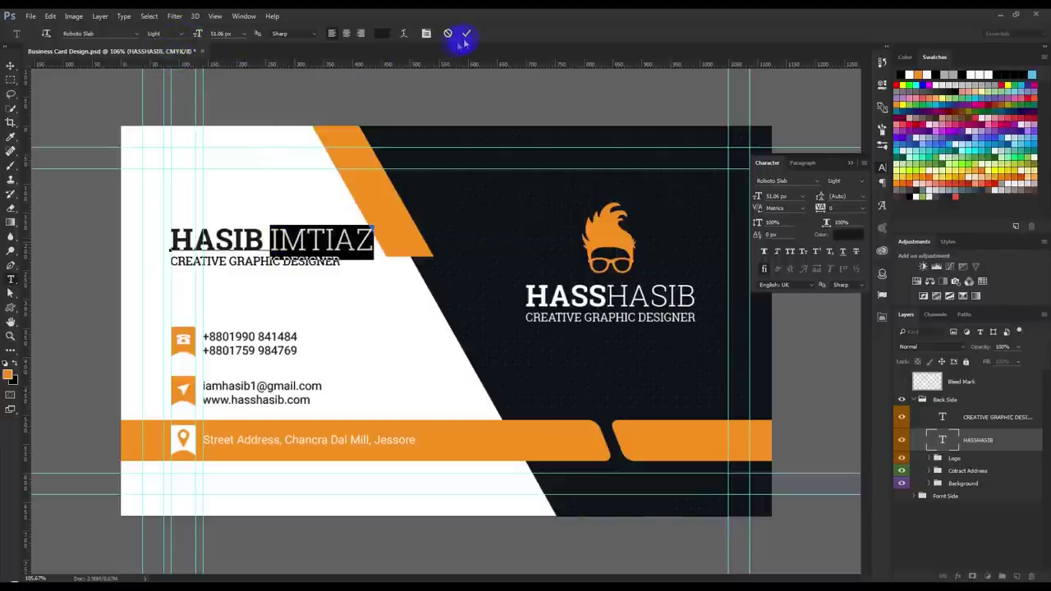
left_click_drag(379, 234, 143, 209)
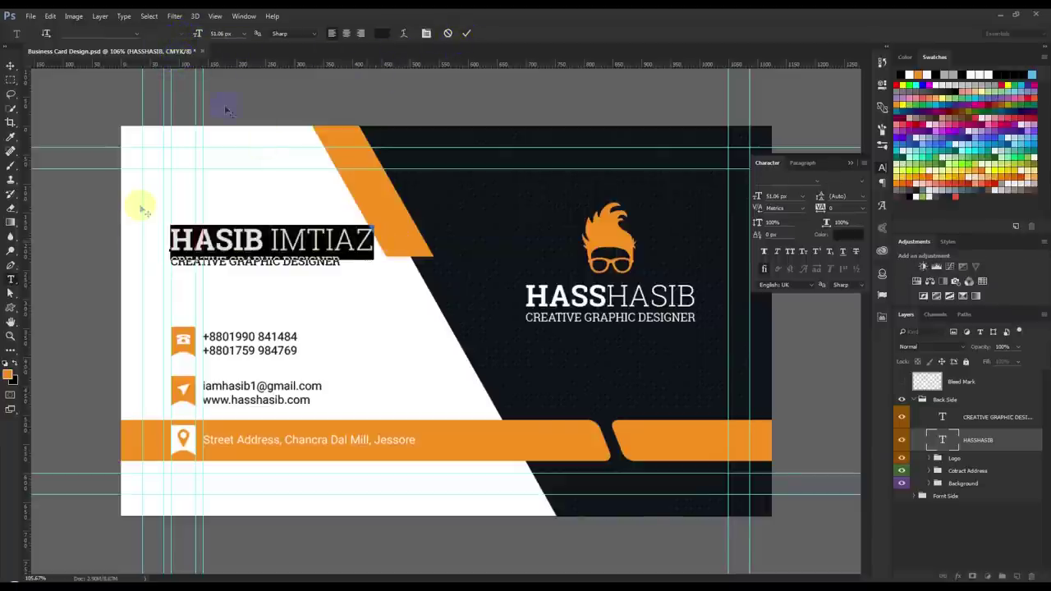
left_click(241, 33)
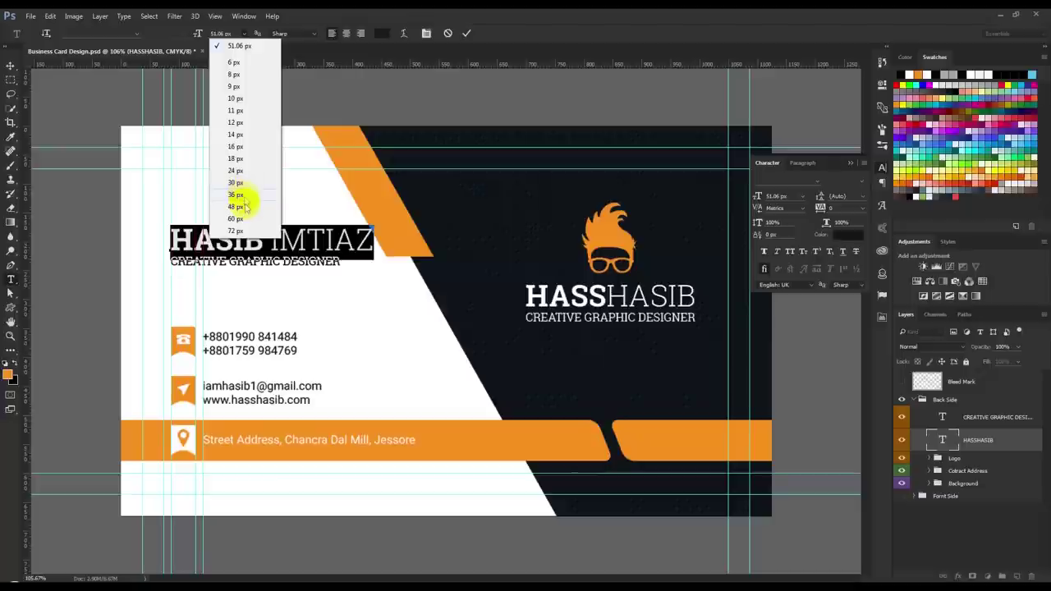
left_click(248, 211)
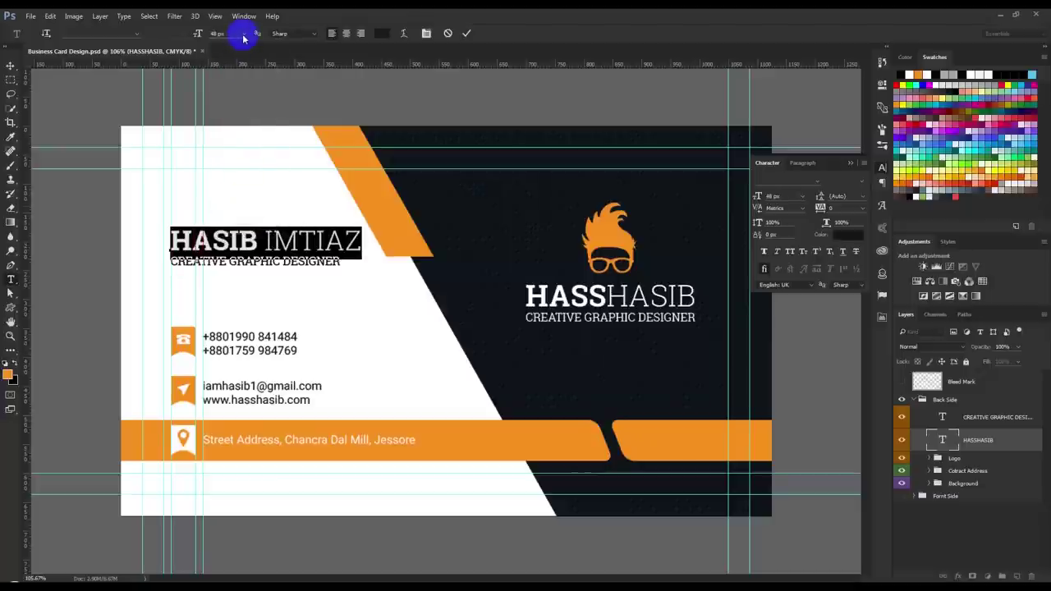
left_click(243, 35)
left_click(243, 195)
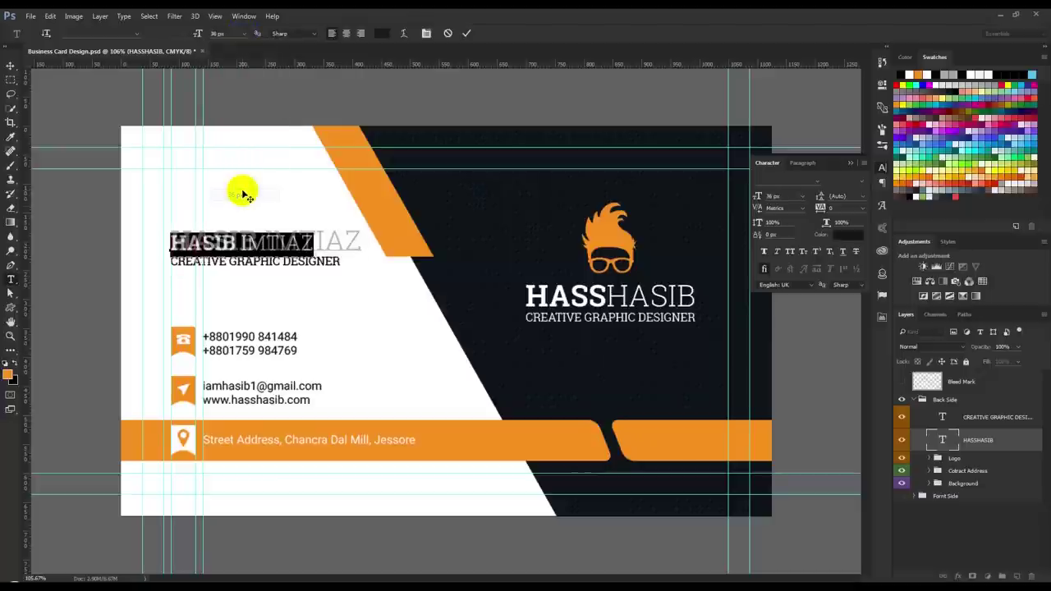
left_click(468, 34)
- Raise the name and place the subtitle layer below it in Layers
key("v")
mouse_move(282, 207)
left_mouse_down()
mouse_move(285, 184)
mouse_move(285, 197)
left_mouse_up()
left_click_drag(990, 417, 944, 442)
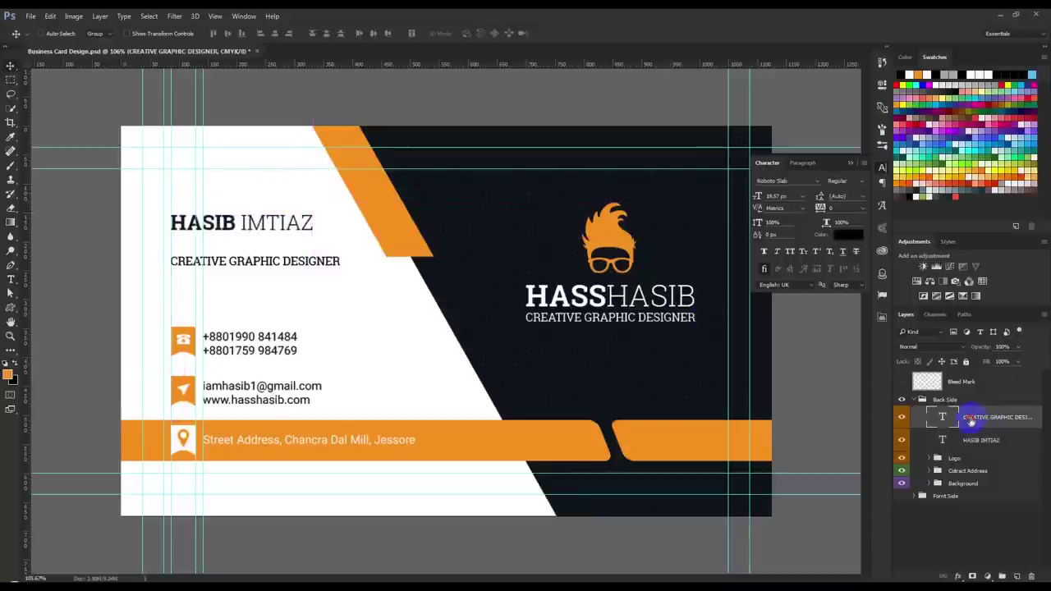
- Set the CREATIVE GRAPHIC DESIGNER subtitle to Light weight at 16 px
double_click(944, 441)
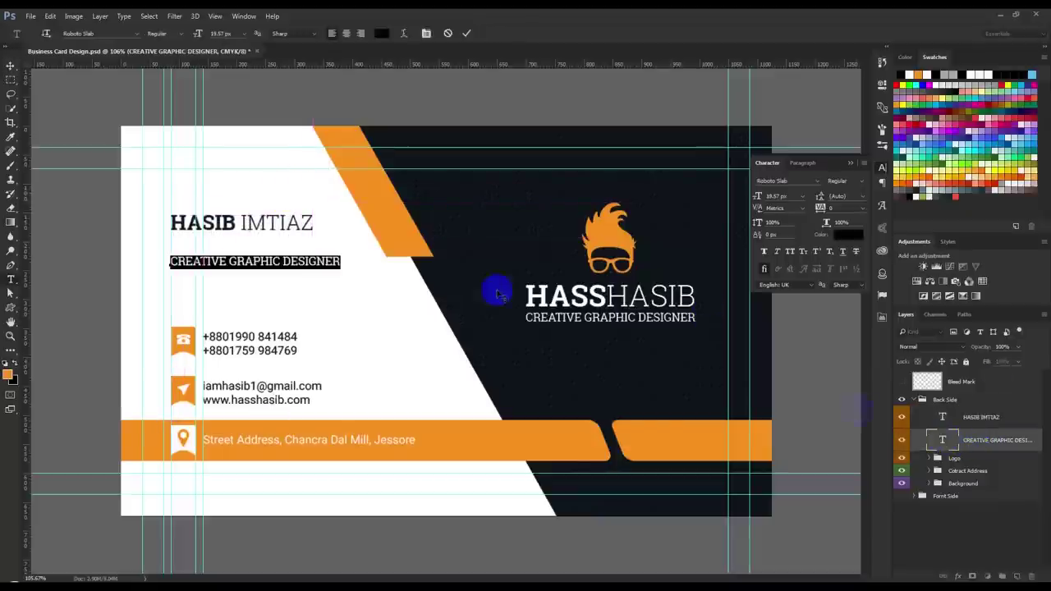
left_click(178, 33)
left_click(182, 52)
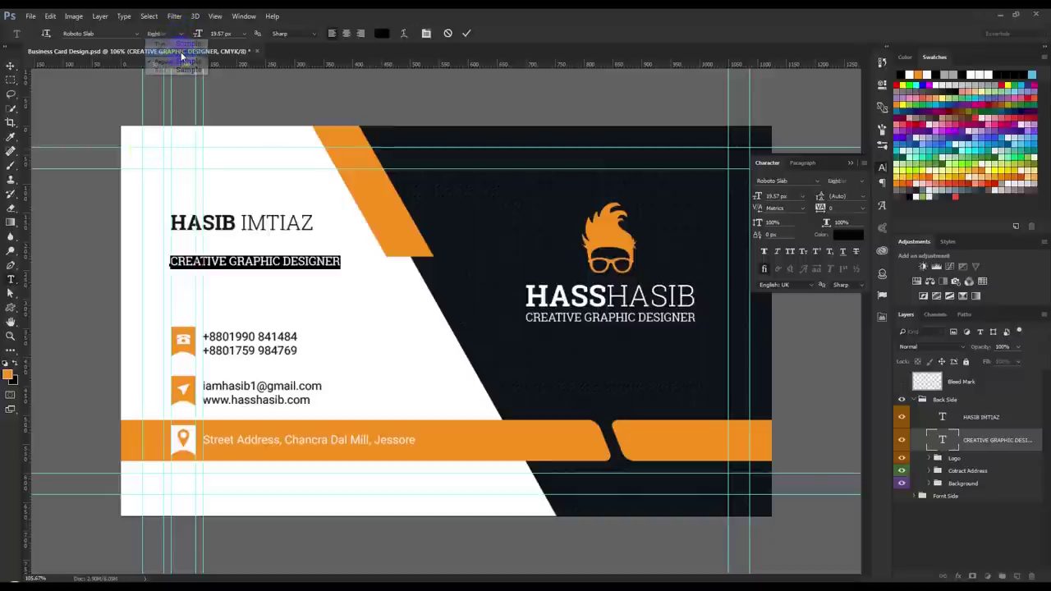
left_click(244, 35)
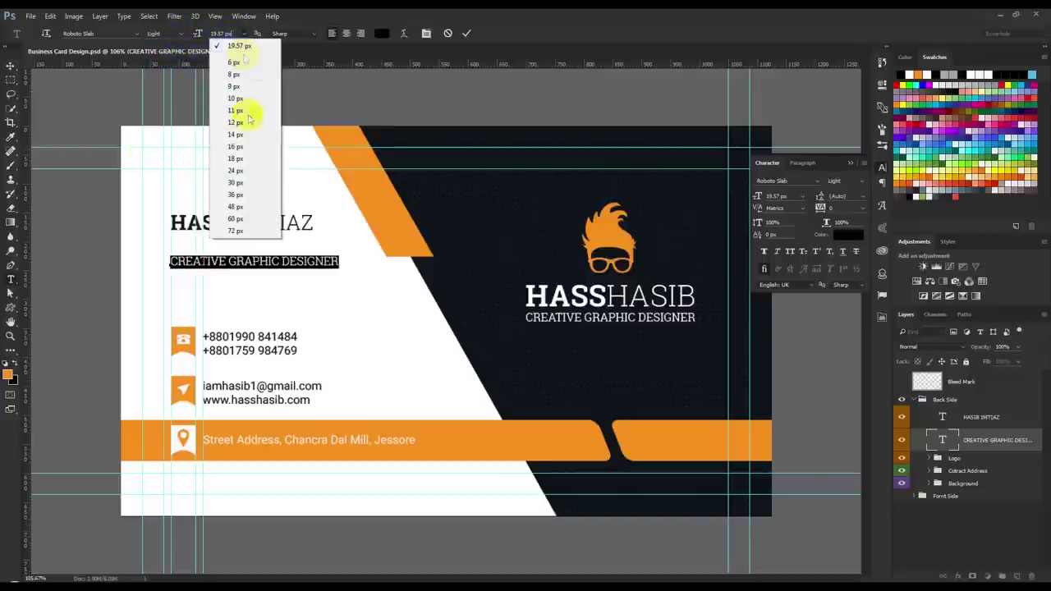
left_click(238, 158)
left_click(244, 33)
left_click(236, 147)
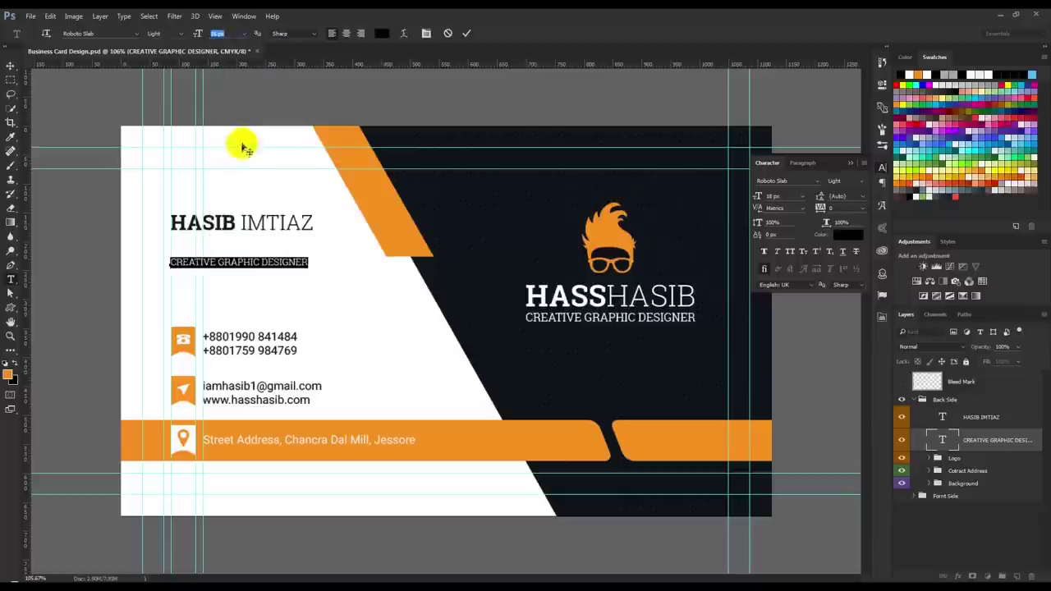
left_click(465, 33)
- Move the subtitle under the name and stretch it to the name's width
key("v")
left_click_drag(363, 203, 359, 181)
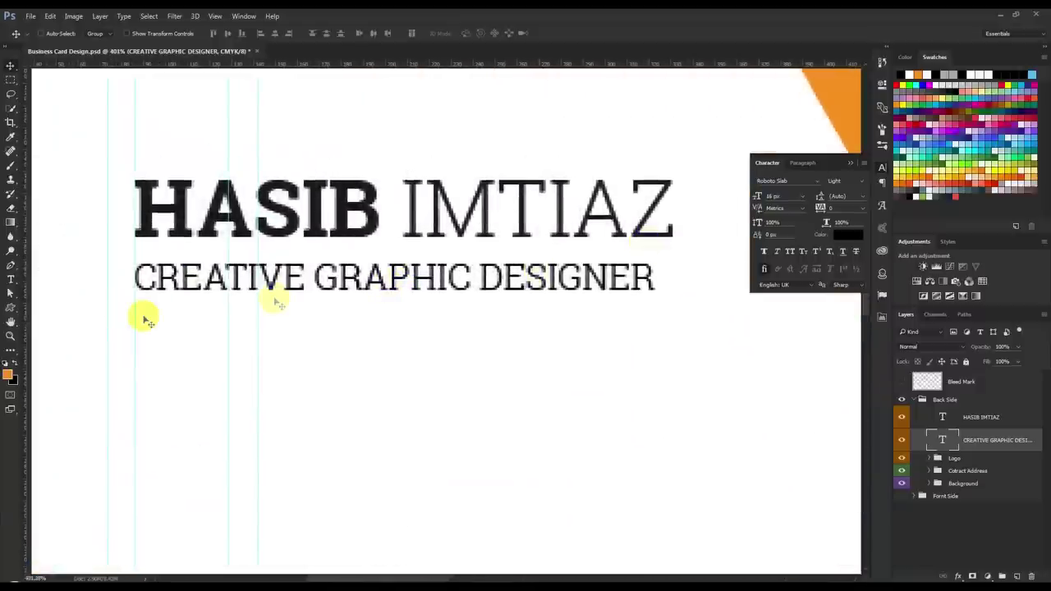
left_click_drag(36, 303, 671, 337)
key("ctrl+t")
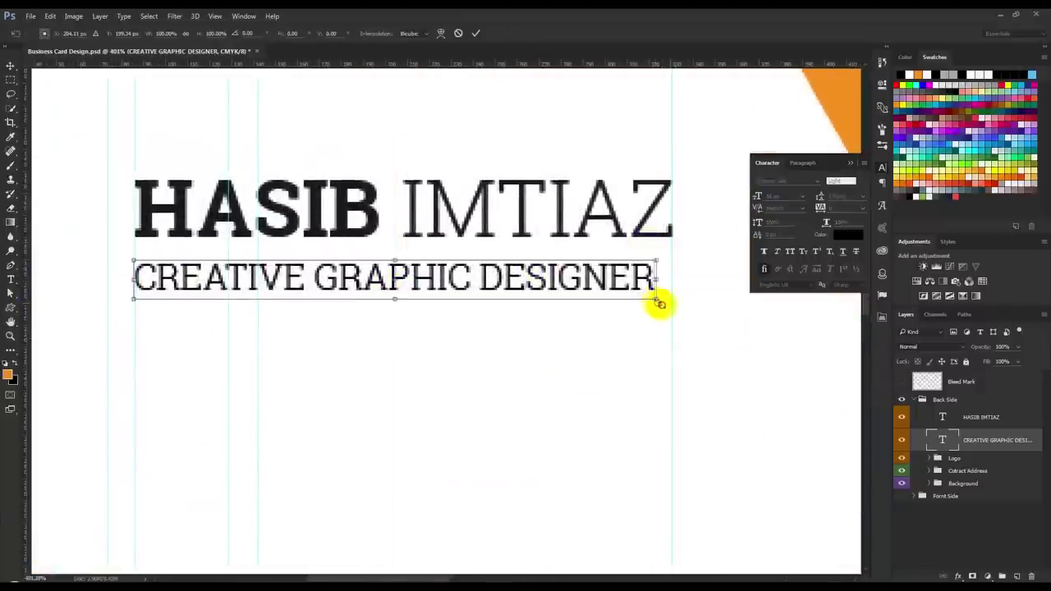
left_click_drag(658, 301, 671, 311)
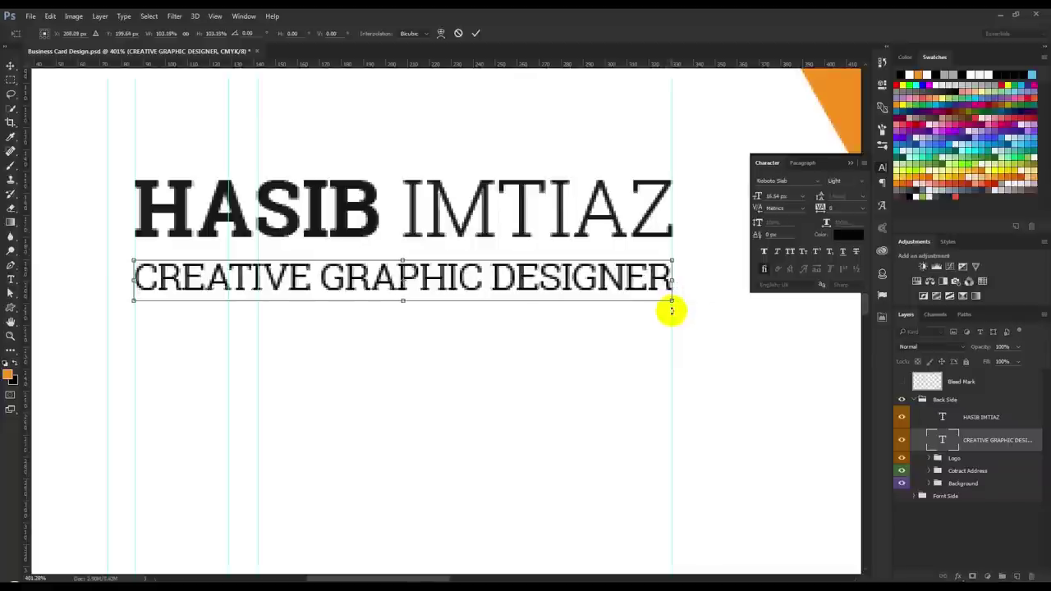
left_click(476, 33)
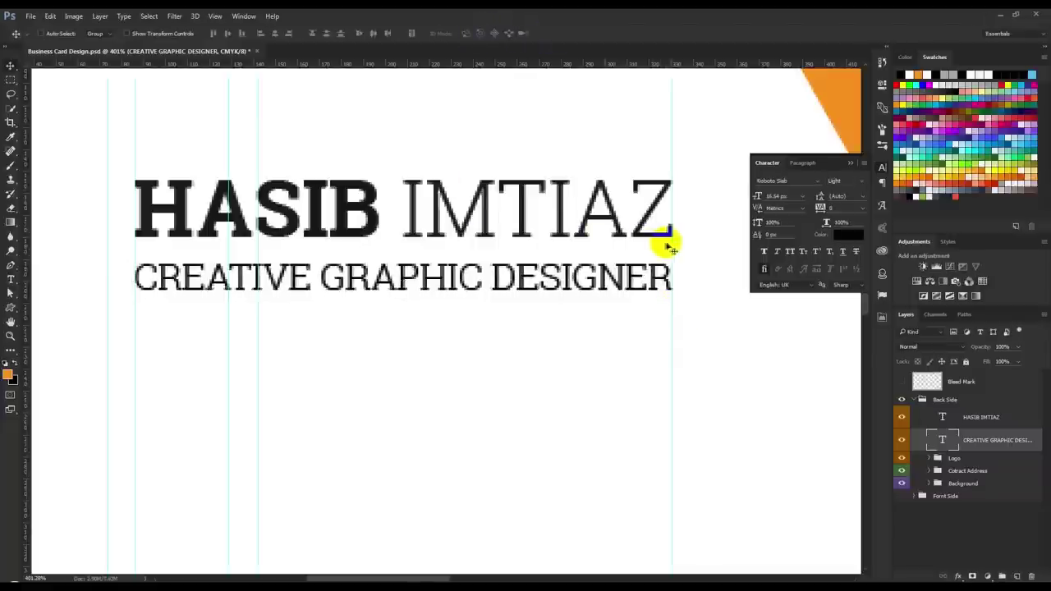
scroll(476, 284, "down", 5)
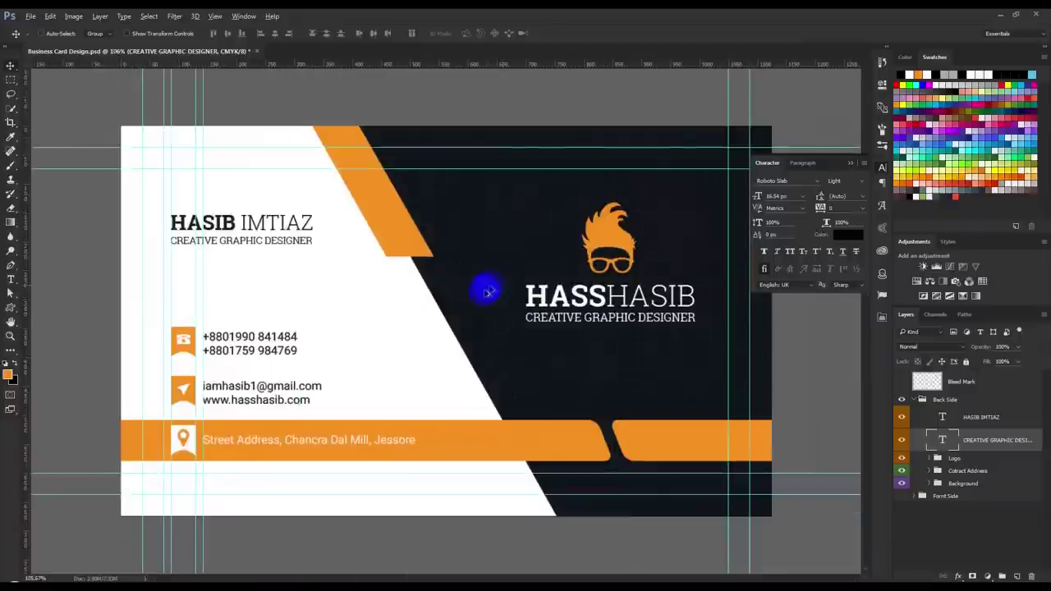
scroll(87, 195, "up", 3)
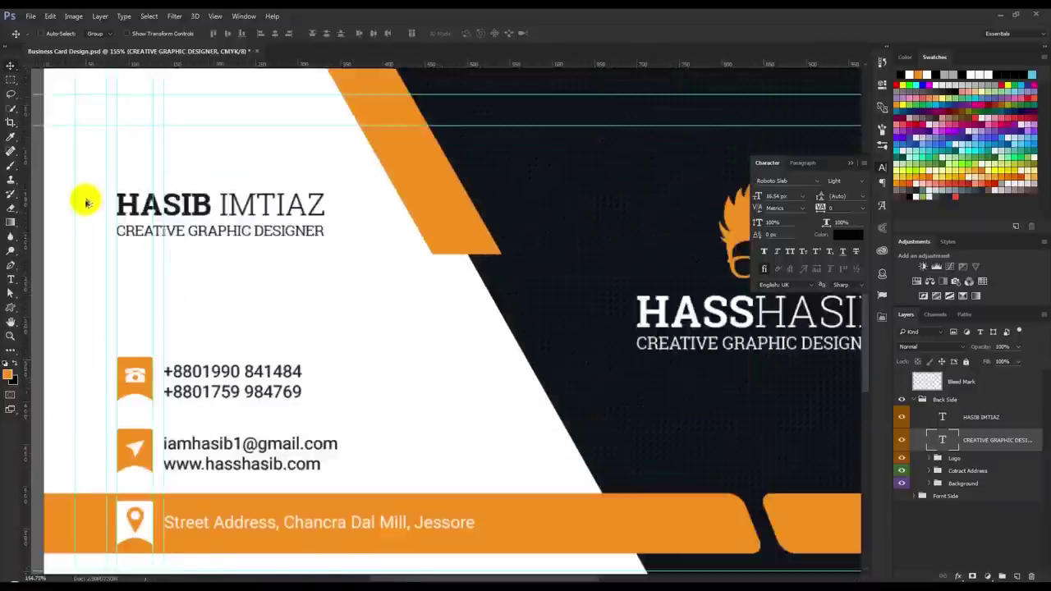
right_click(11, 310)
left_click(49, 303)
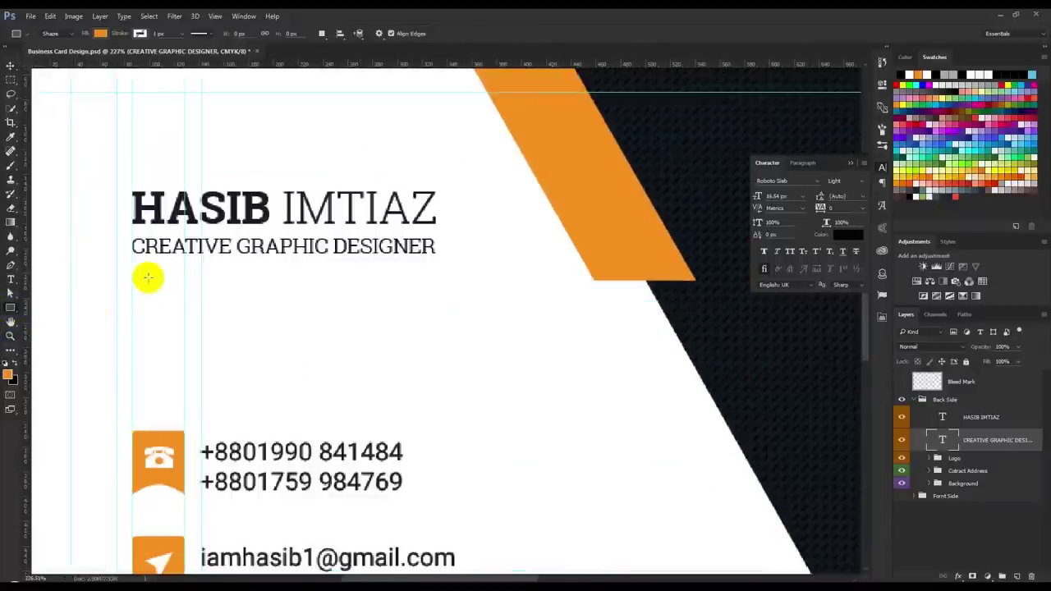
- Draw a thin orange bar under the subtitle with 2 px corner radius, lengthened slightly
left_click_drag(131, 271, 436, 274)
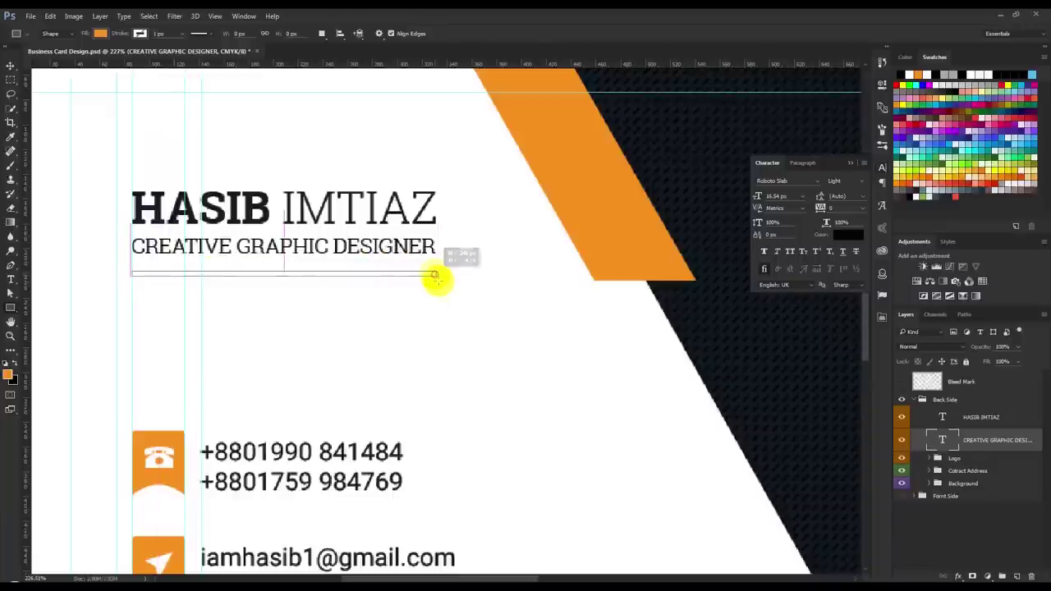
left_click_drag(435, 274, 436, 275)
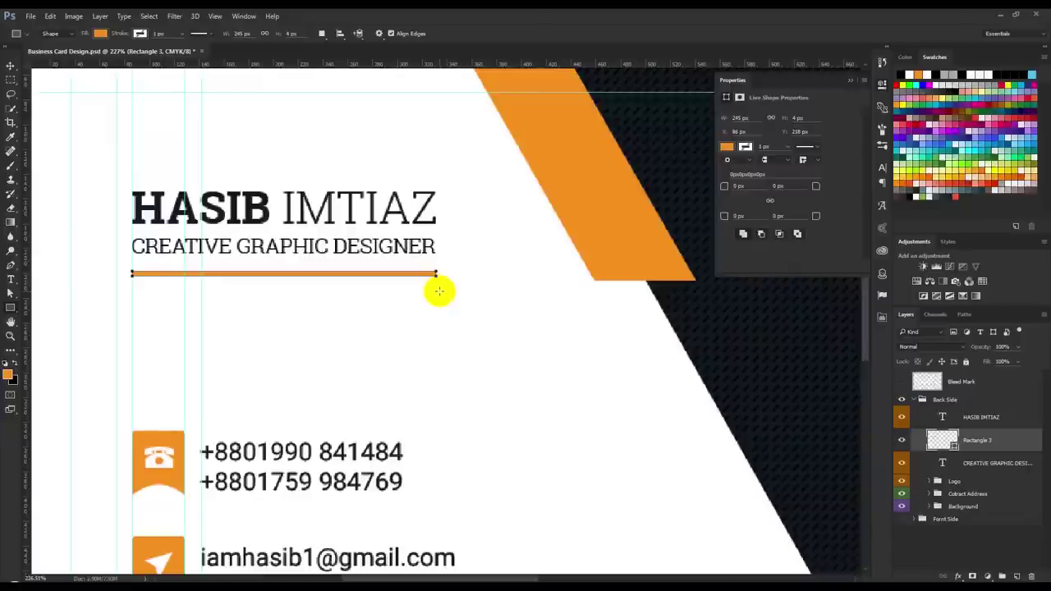
left_click_drag(755, 188, 699, 188)
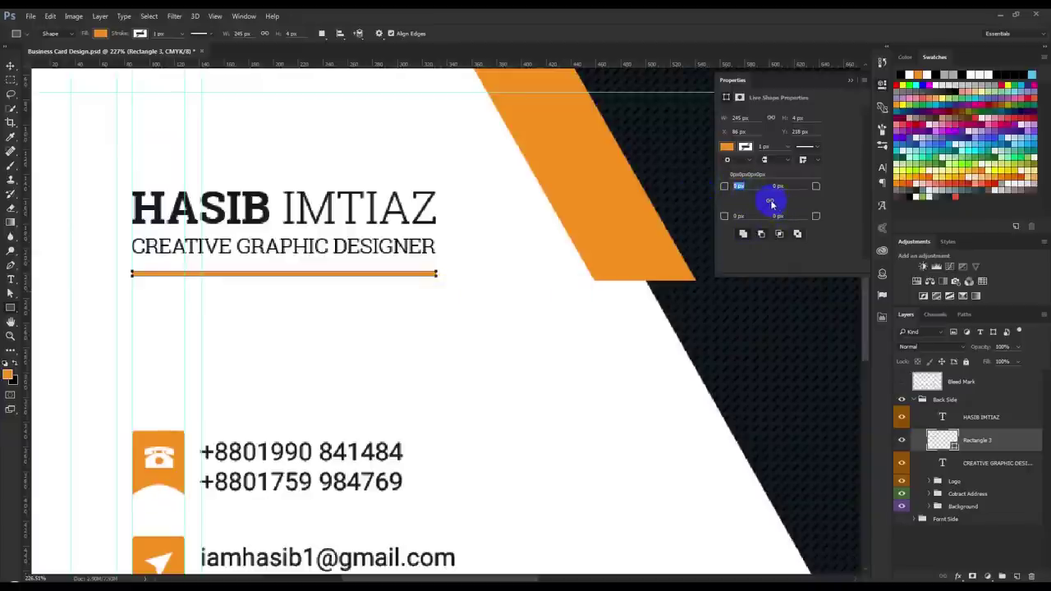
left_click_drag(757, 185, 669, 184)
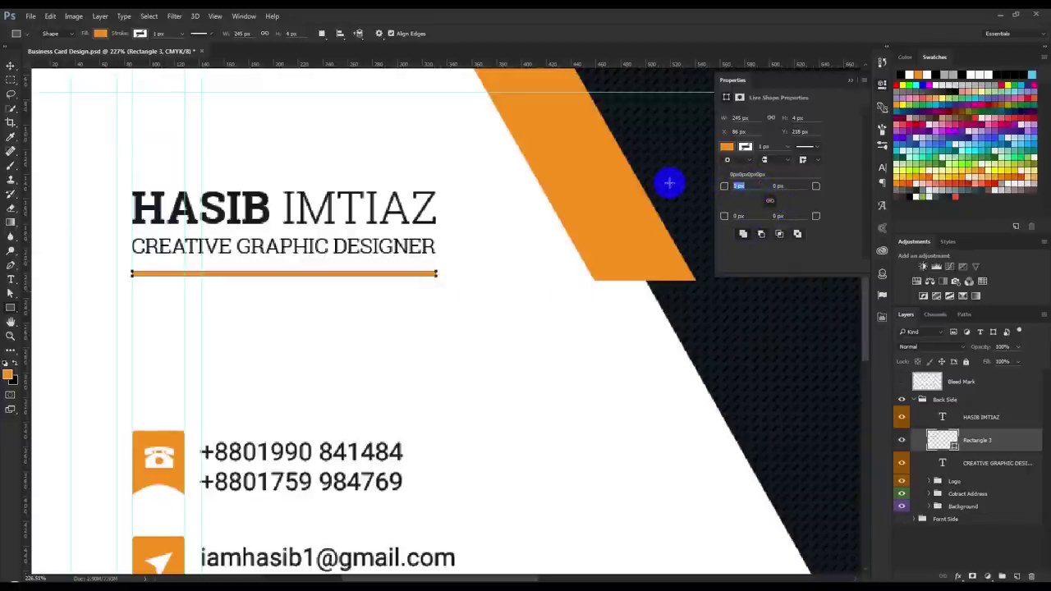
type("2")
left_click(10, 66)
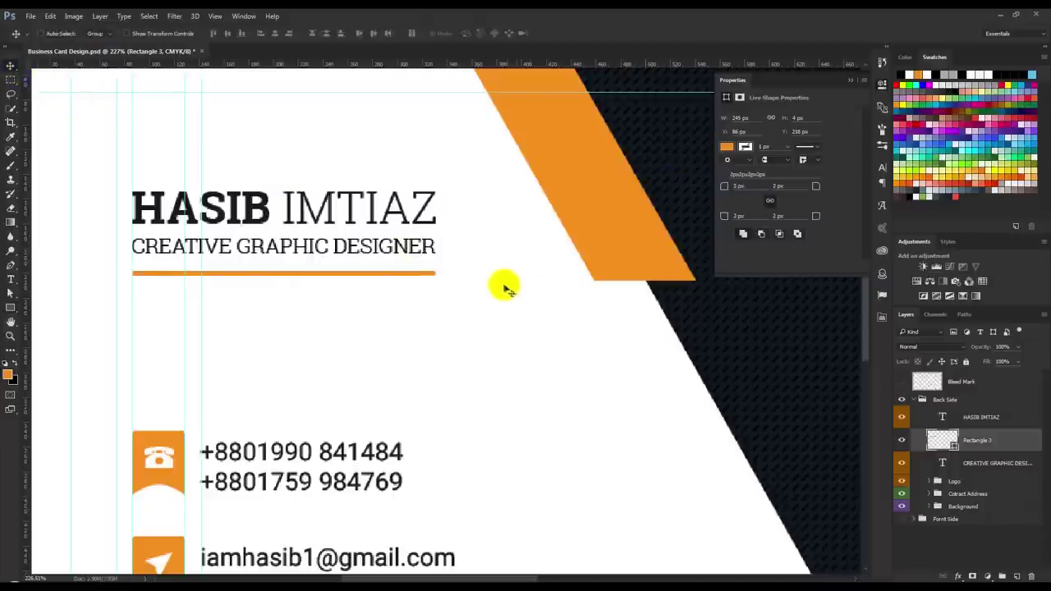
key("ctrl+t")
left_click_drag(441, 273, 445, 273)
key("Return")
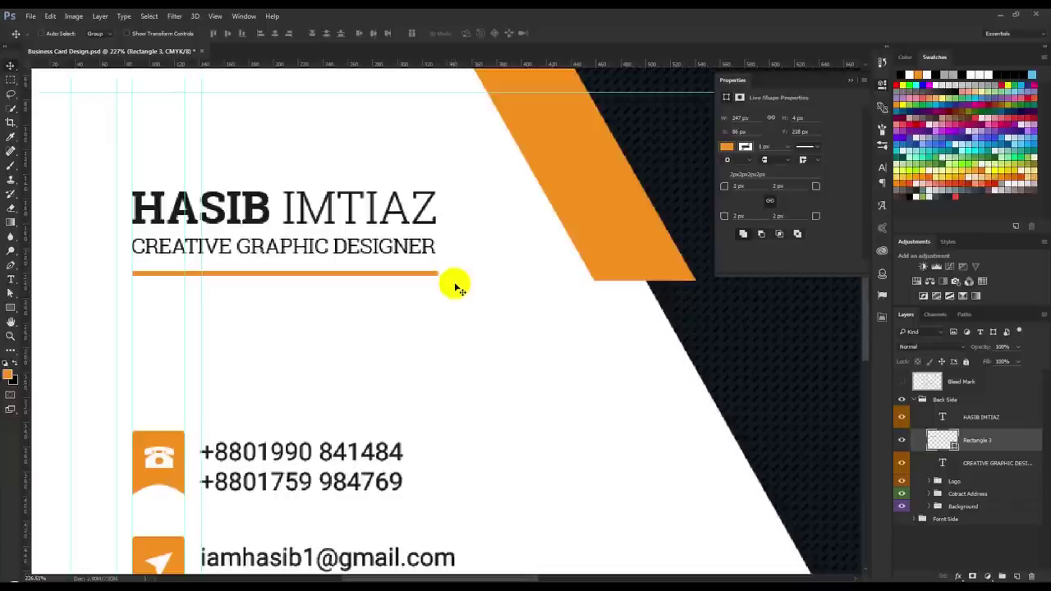
- Put the bar layer below the subtitle, then try scaling the name block and undo
left_click_drag(971, 437, 974, 462)
left_click(974, 440)
left_click(973, 418, "shift")
key("ctrl+t")
left_click_drag(443, 279, 467, 287)
key("ctrl+z")
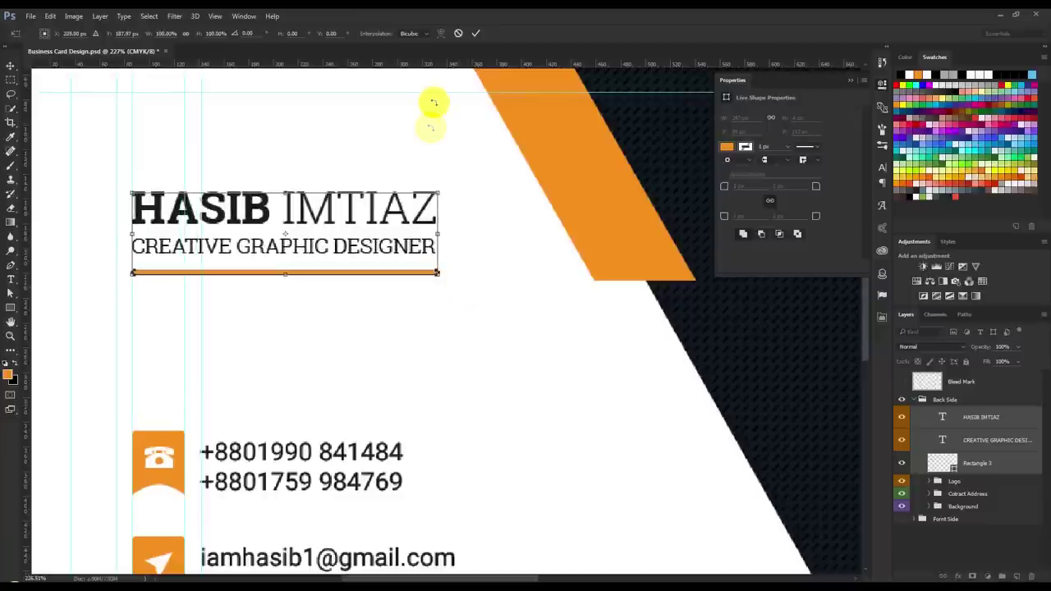
- Set the subtitle to 14 px Regular and nudge it up one pixel
left_click(475, 33)
double_click(942, 440)
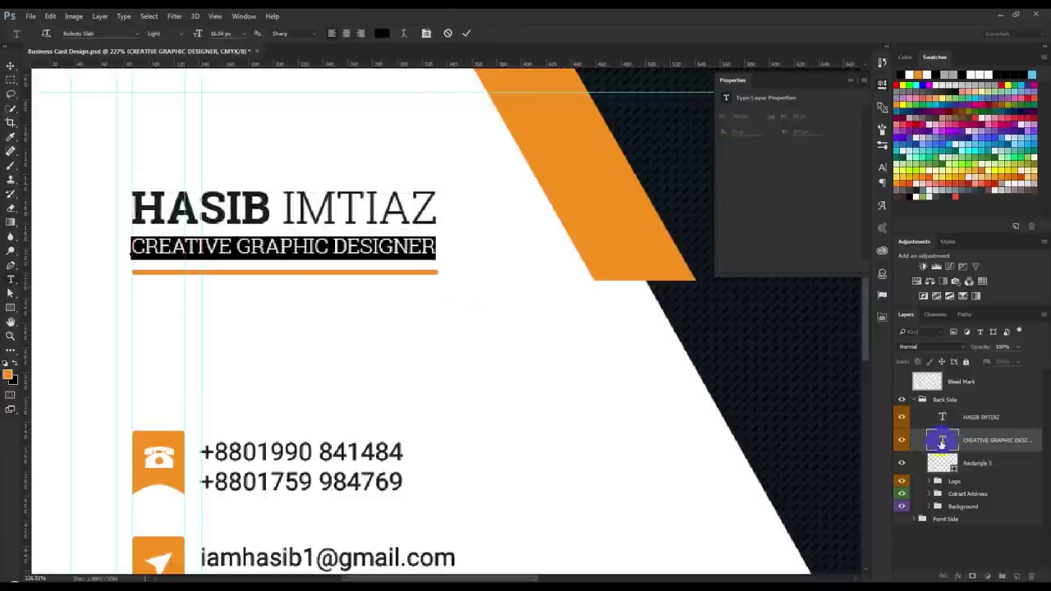
left_click(245, 34)
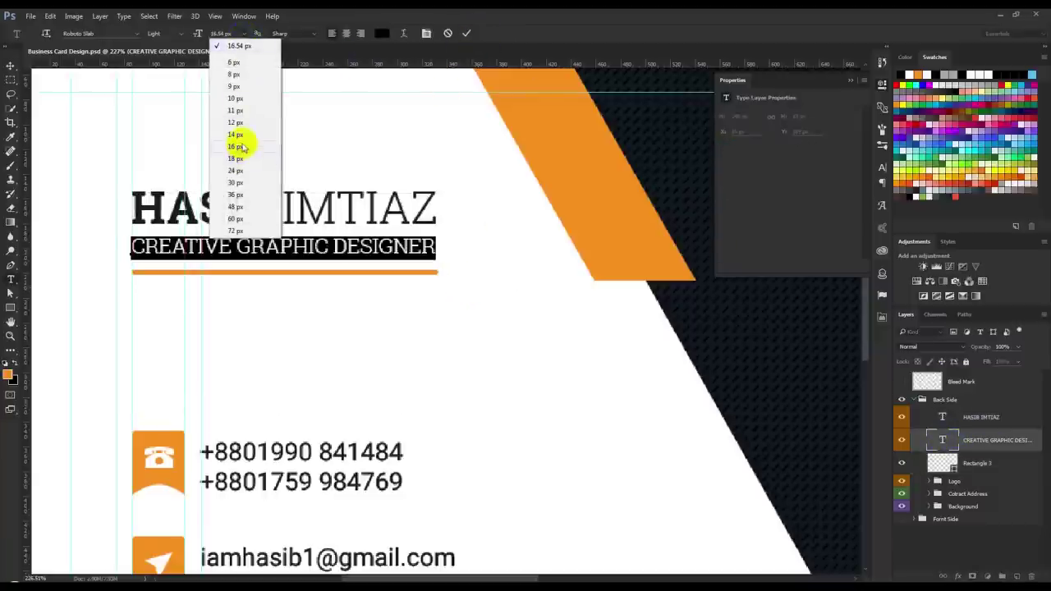
left_click(234, 134)
left_click(184, 34)
left_click(176, 67)
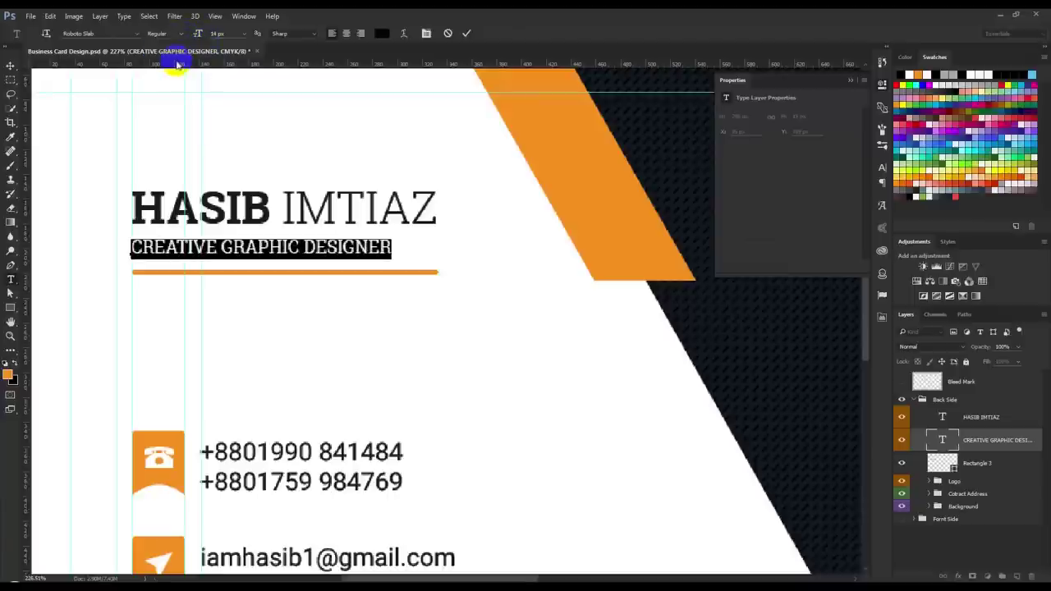
left_click(465, 35)
key("Up")
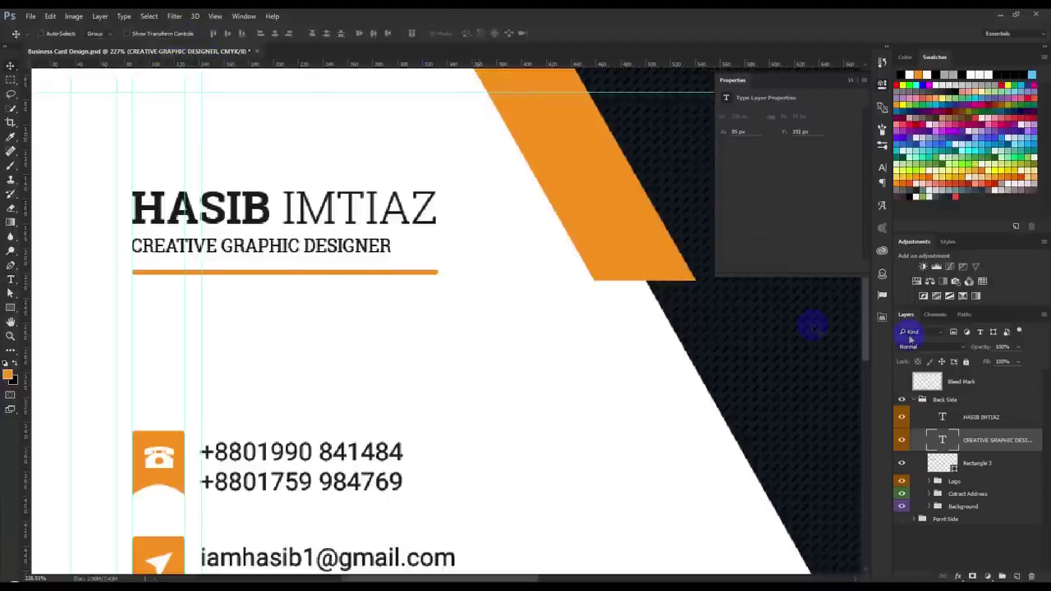
- Group the name, subtitle and orange bar layers into Name Info
left_click(985, 465)
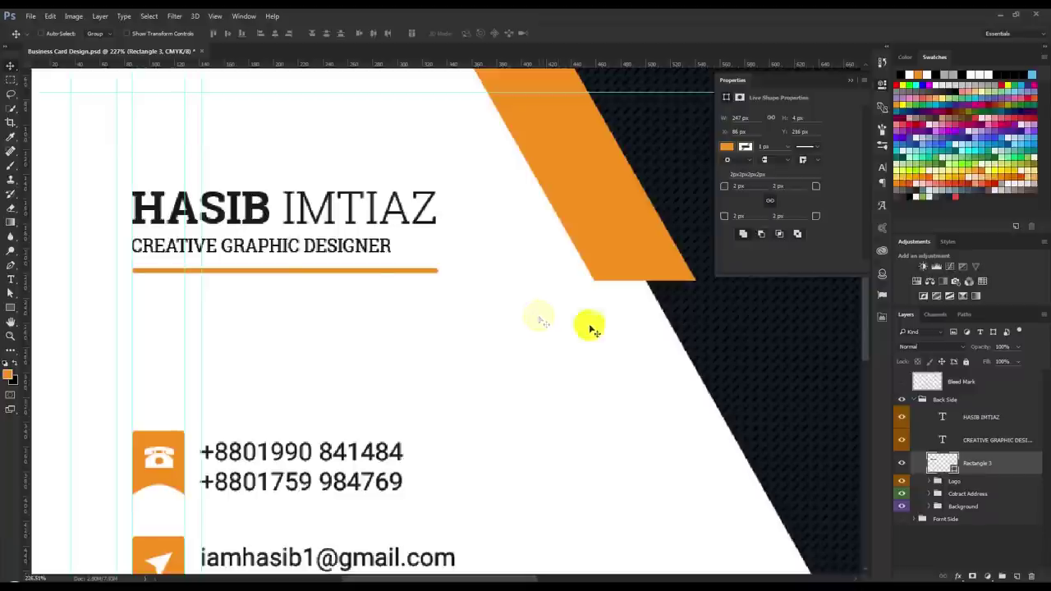
left_click(918, 399)
left_click(918, 400)
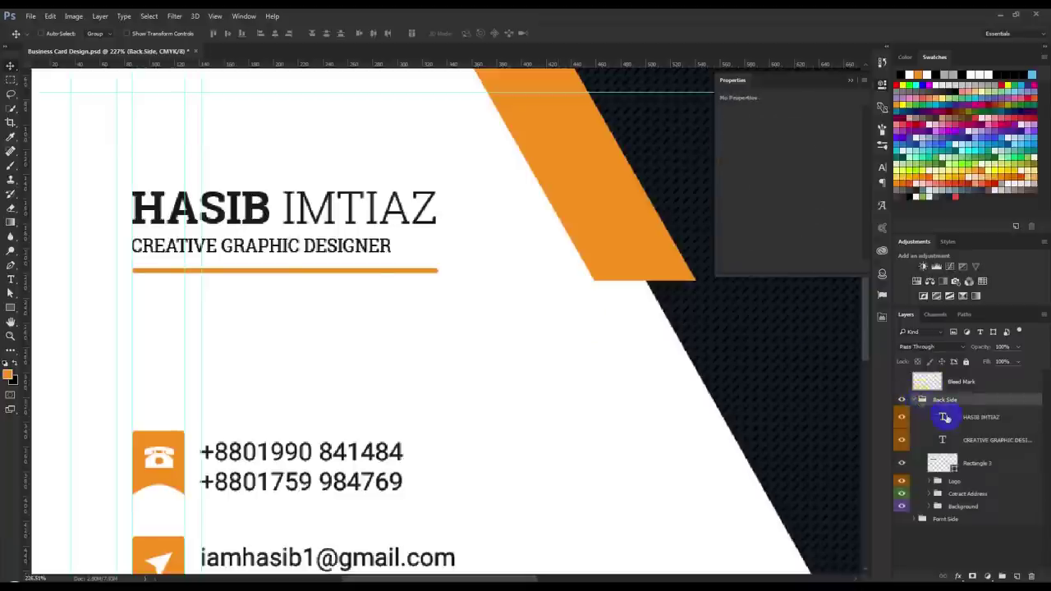
left_click(981, 417)
left_click(971, 465, "shift")
key("ctrl+g")
type("Name Info")
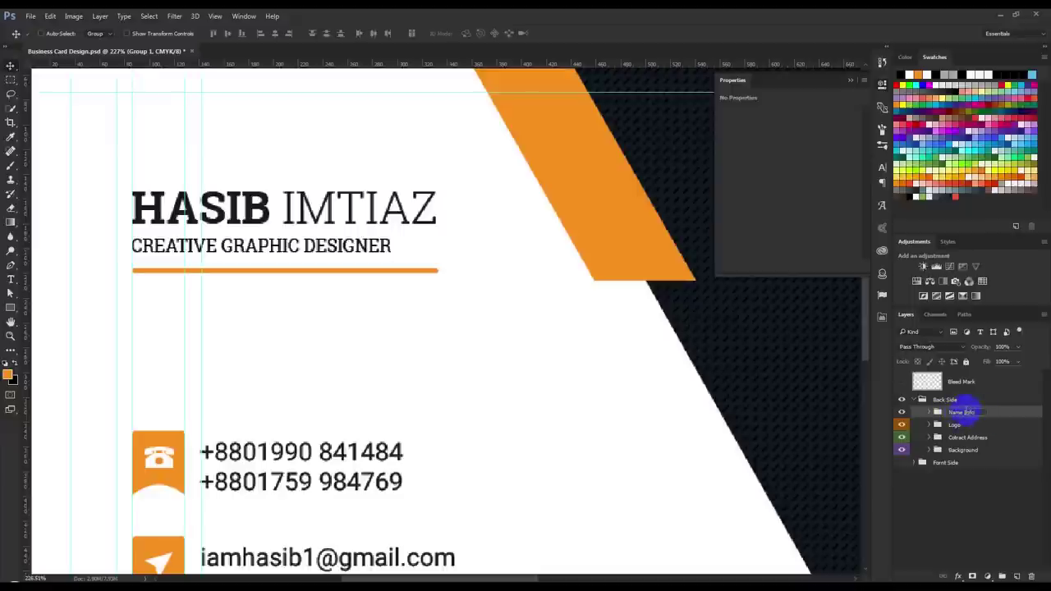
- Colour-code the Name Info group red and move it slightly lower
scroll(282, 284, "down", 2, "alt")
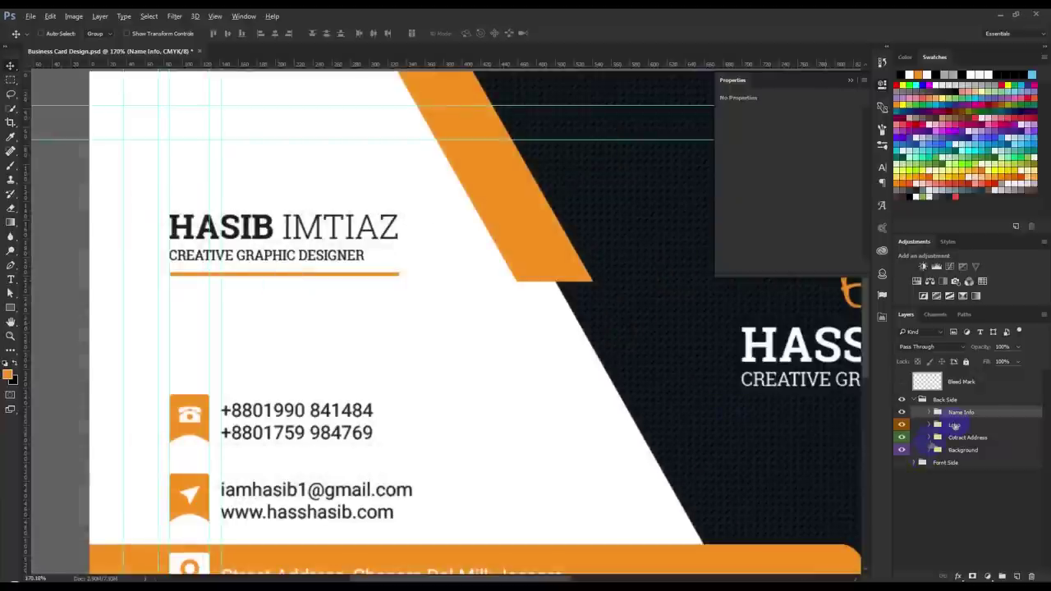
right_click(987, 416)
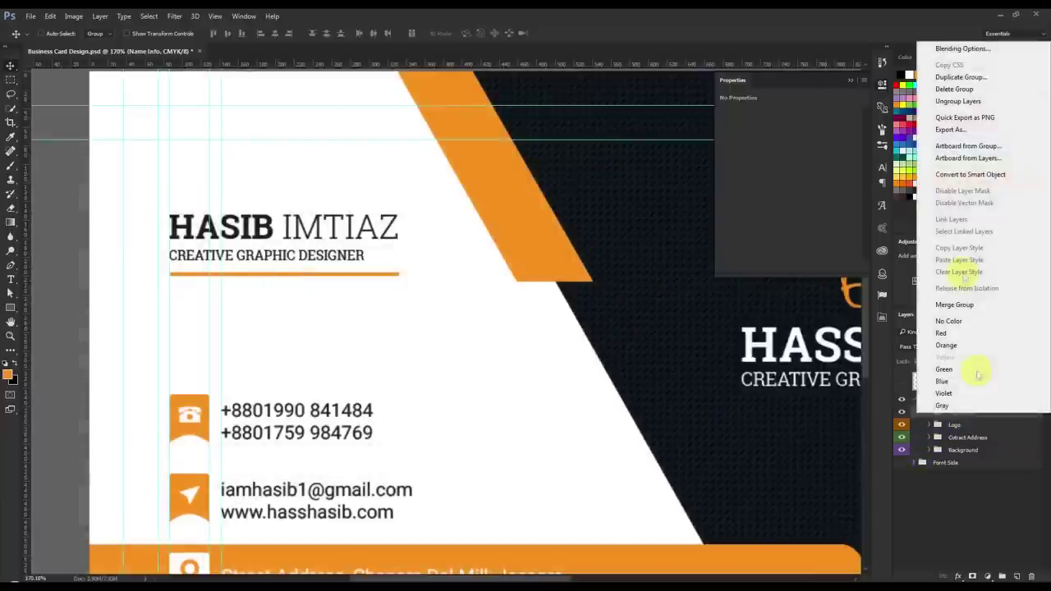
left_click(945, 331)
scroll(439, 314, "down", 2, "alt")
left_click_drag(295, 265, 295, 265)
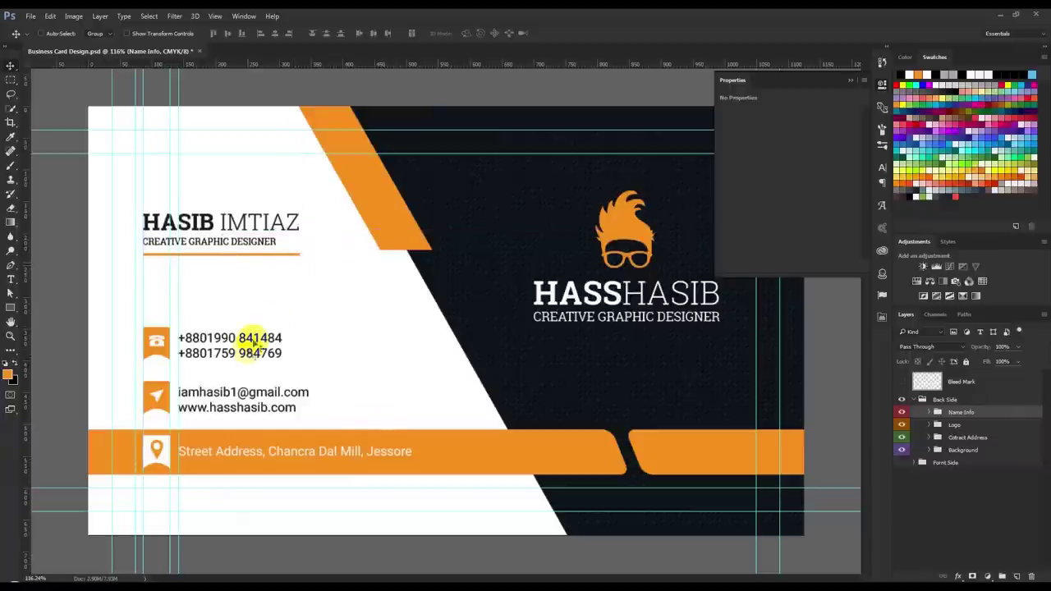
- Expand the Contact Address and Phone Address groups to check the phone number text
left_click(936, 427)
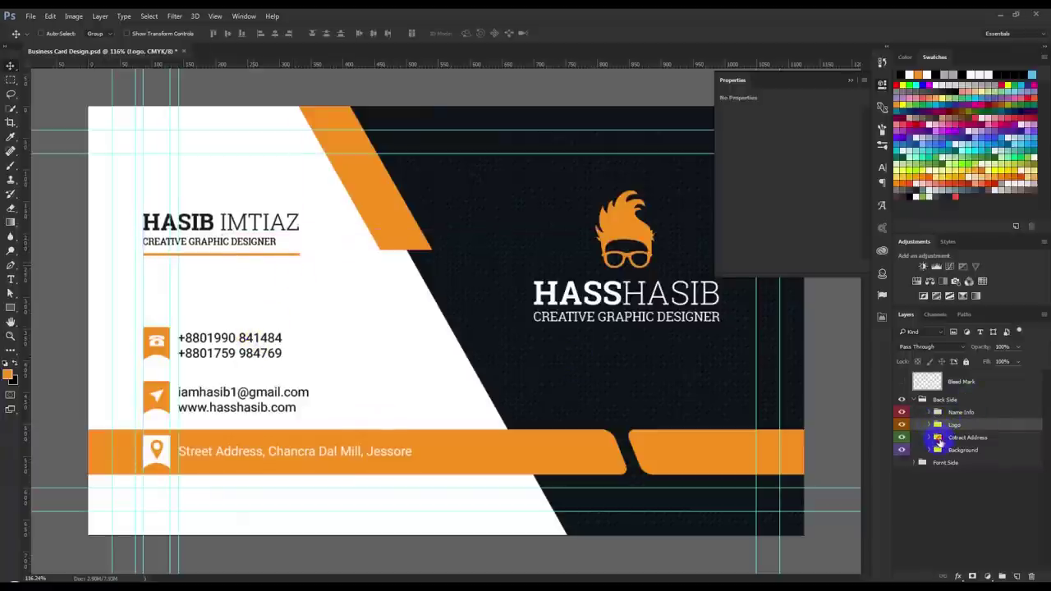
left_click(937, 439)
left_click(931, 438)
left_click(945, 450)
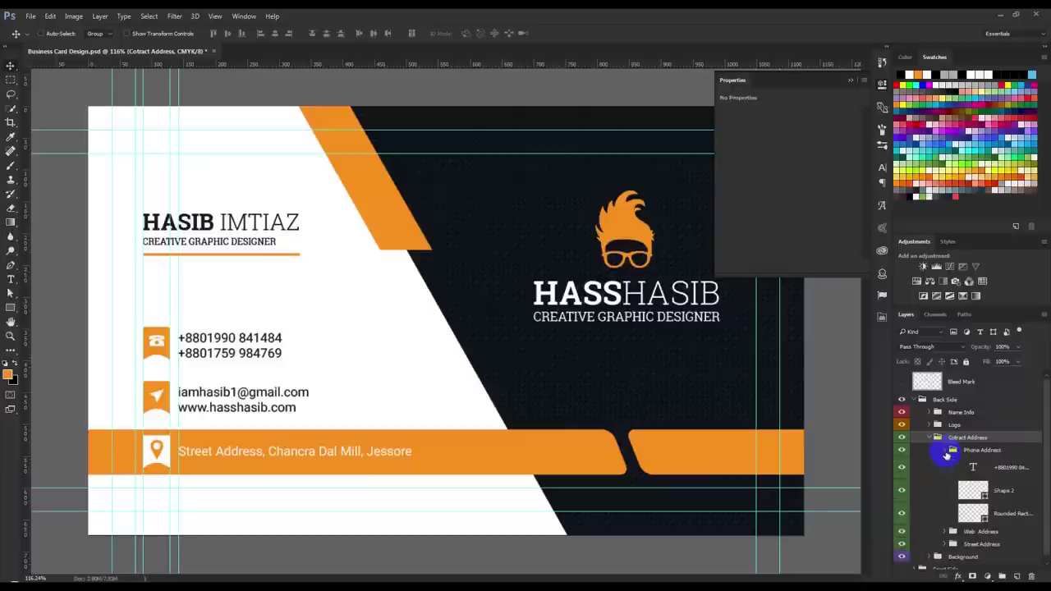
double_click(974, 470)
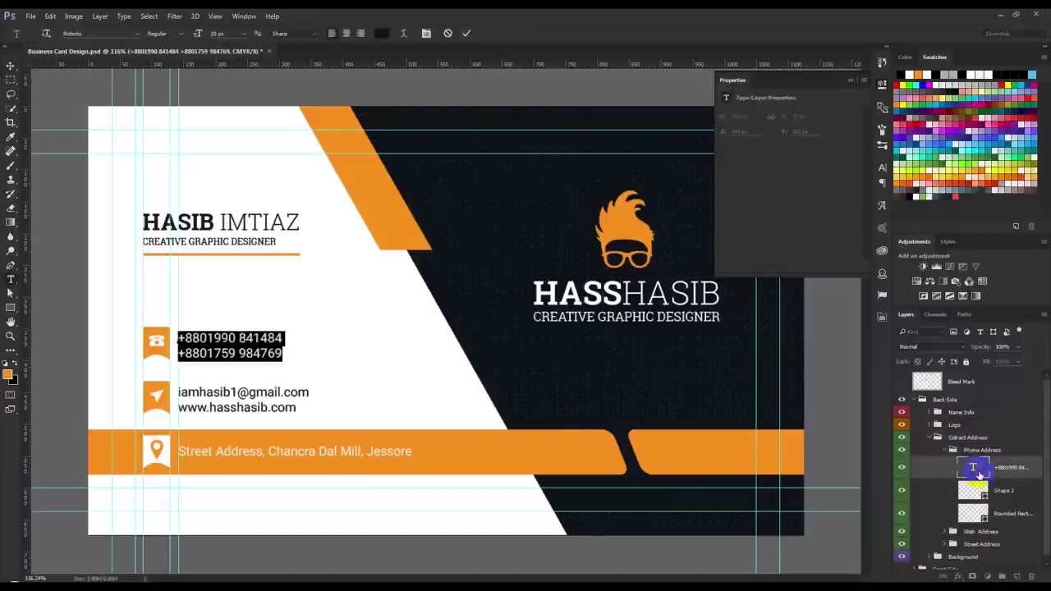
left_click(974, 468)
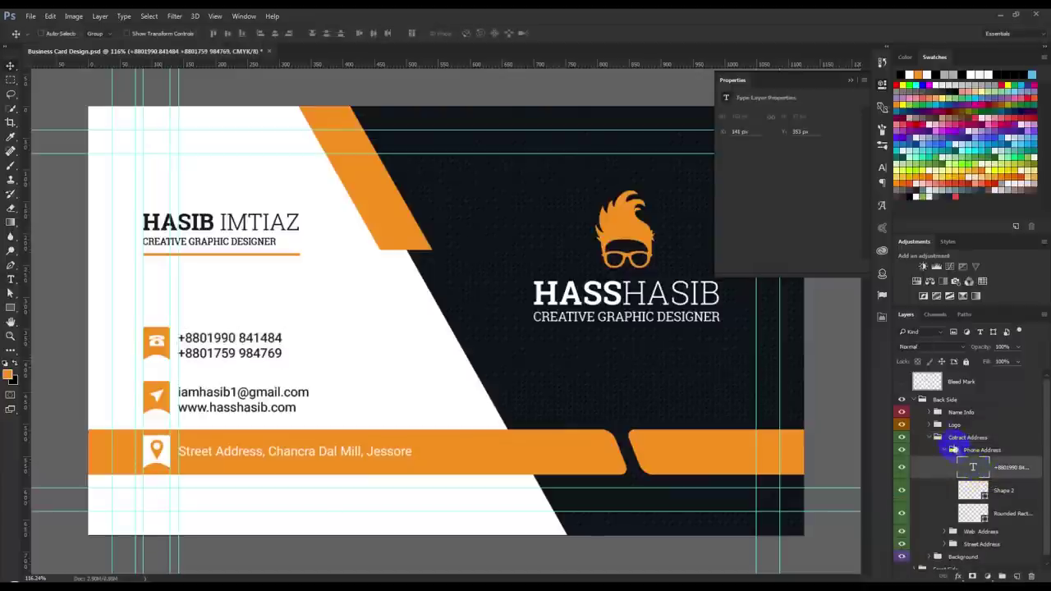
left_click(948, 451)
- Collapse Contact Address and expand the Name Info group
left_click(920, 426)
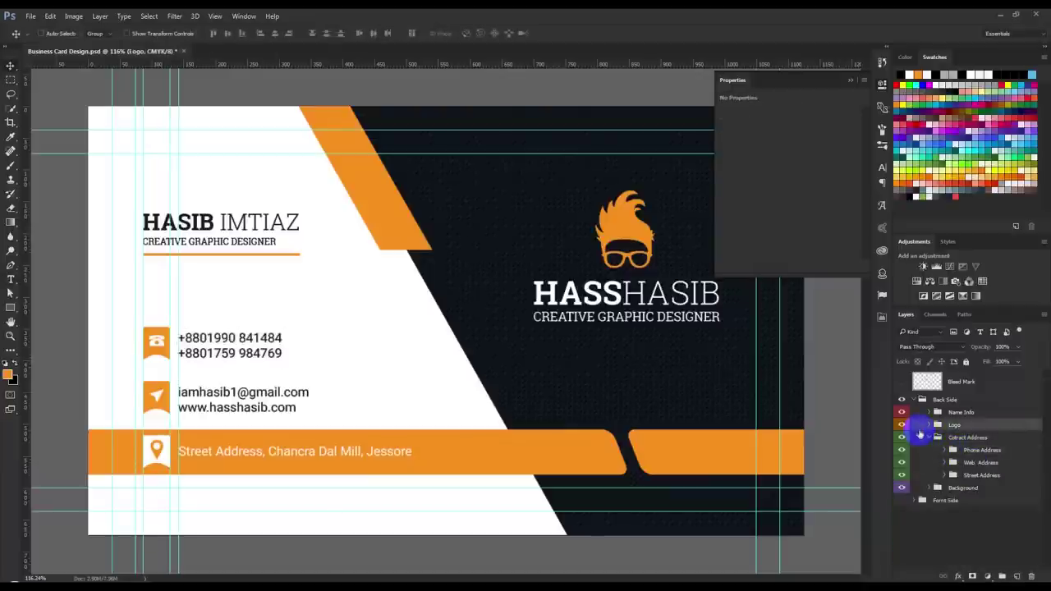
left_click(931, 436)
left_click(929, 412)
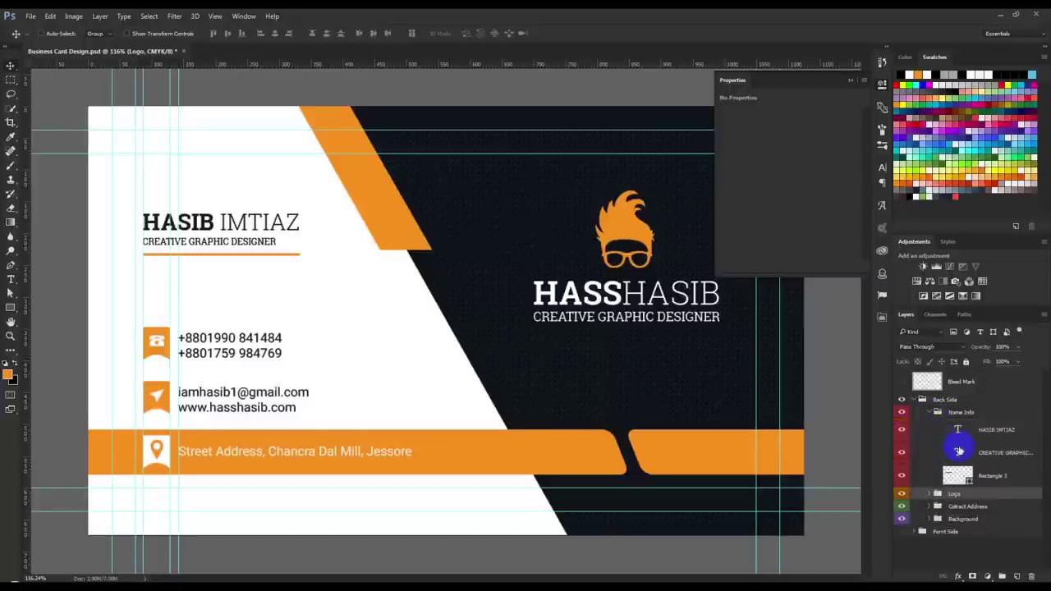
- Set the CREATIVE GRAPHIC DESIGNER tagline to 20 px in Light weight
double_click(959, 452)
left_click(244, 34)
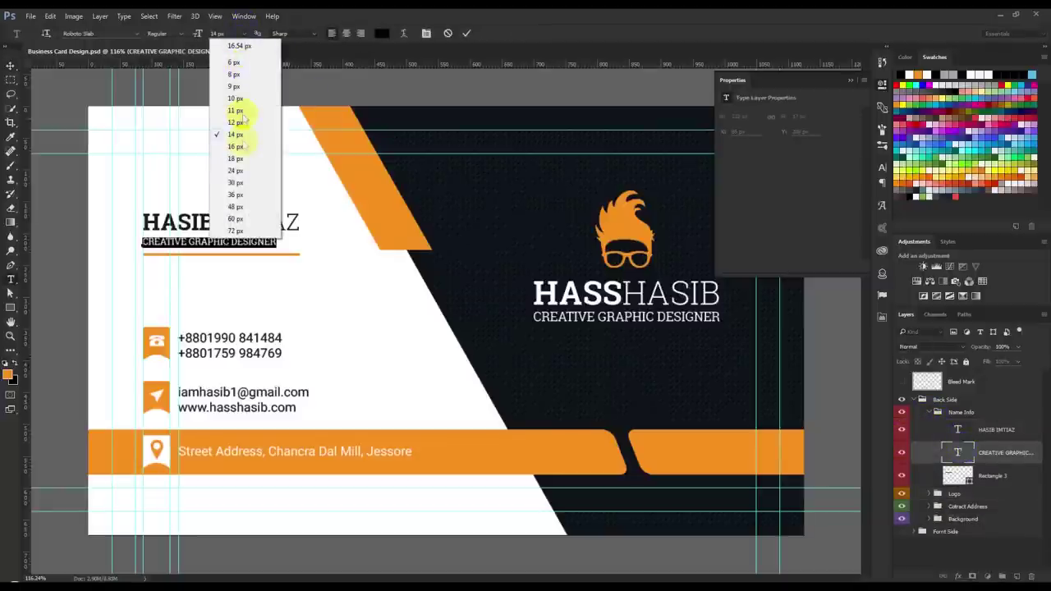
left_click(246, 161)
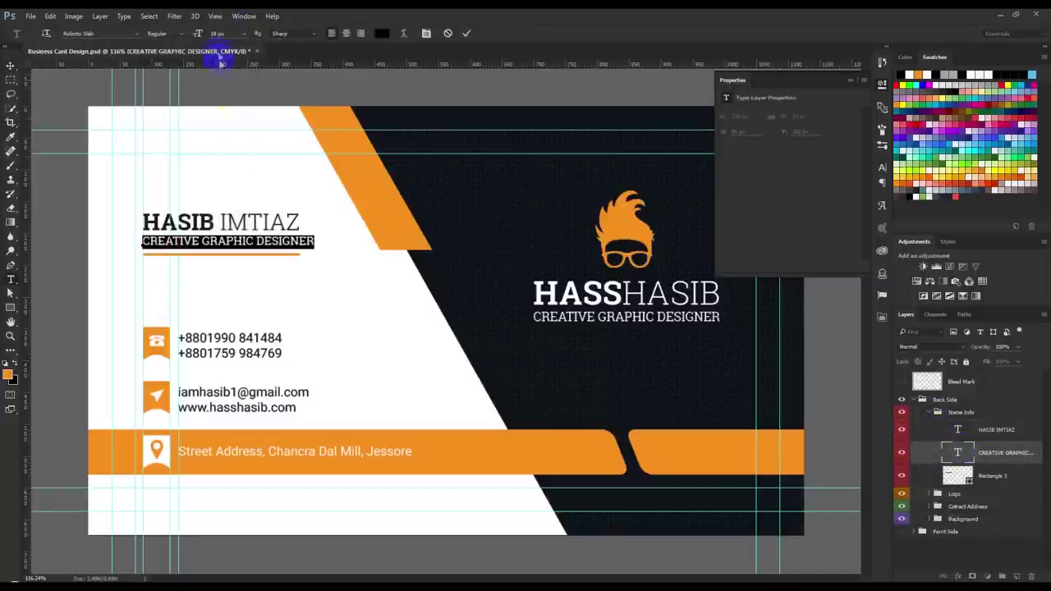
left_click_drag(188, 37, 240, 45)
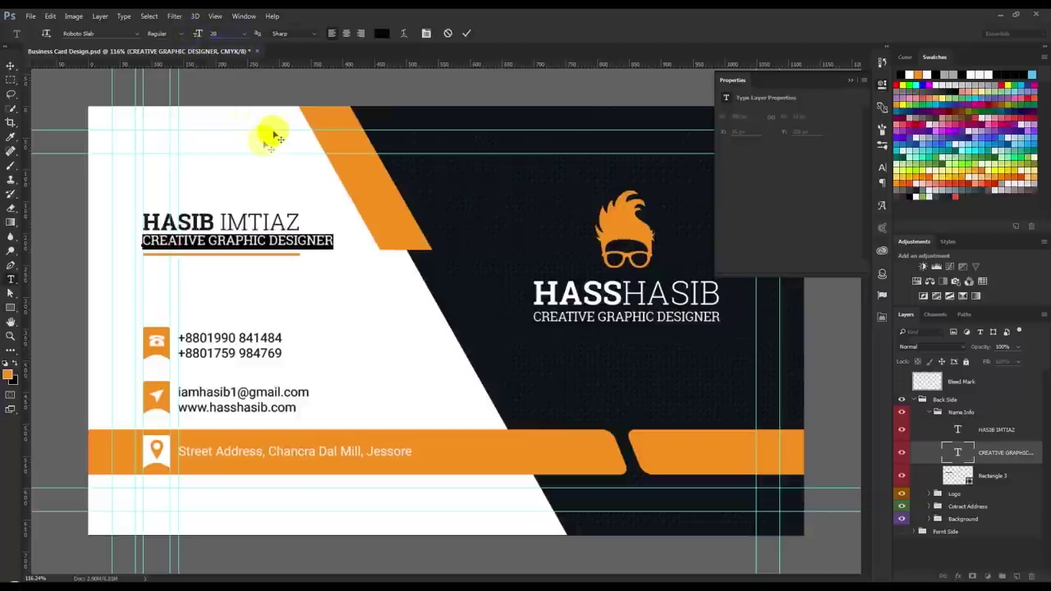
left_click(181, 34)
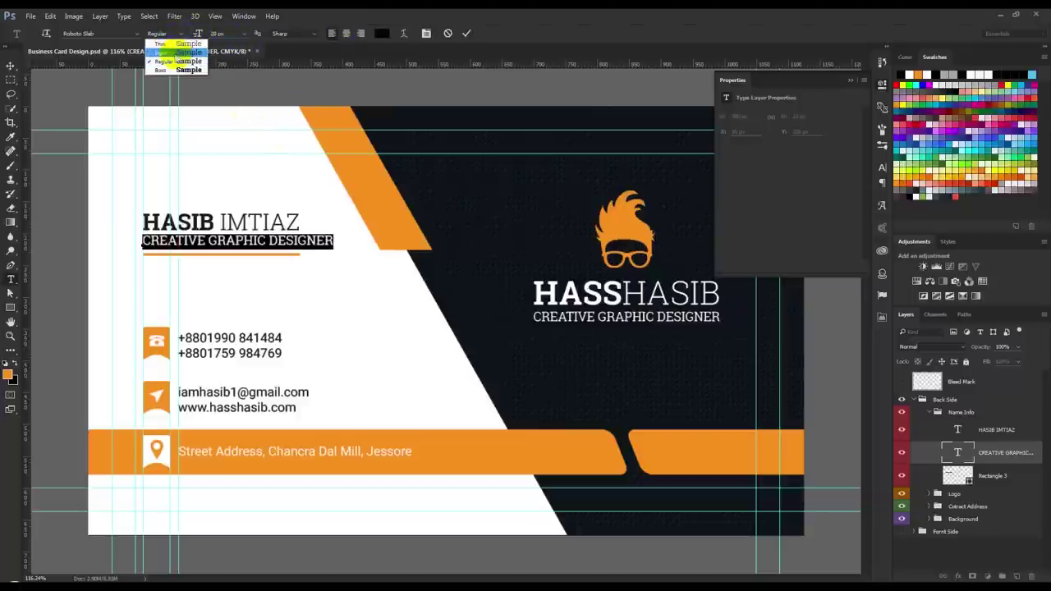
left_click(175, 56)
left_click(465, 34)
key("v")
double_click(958, 432)
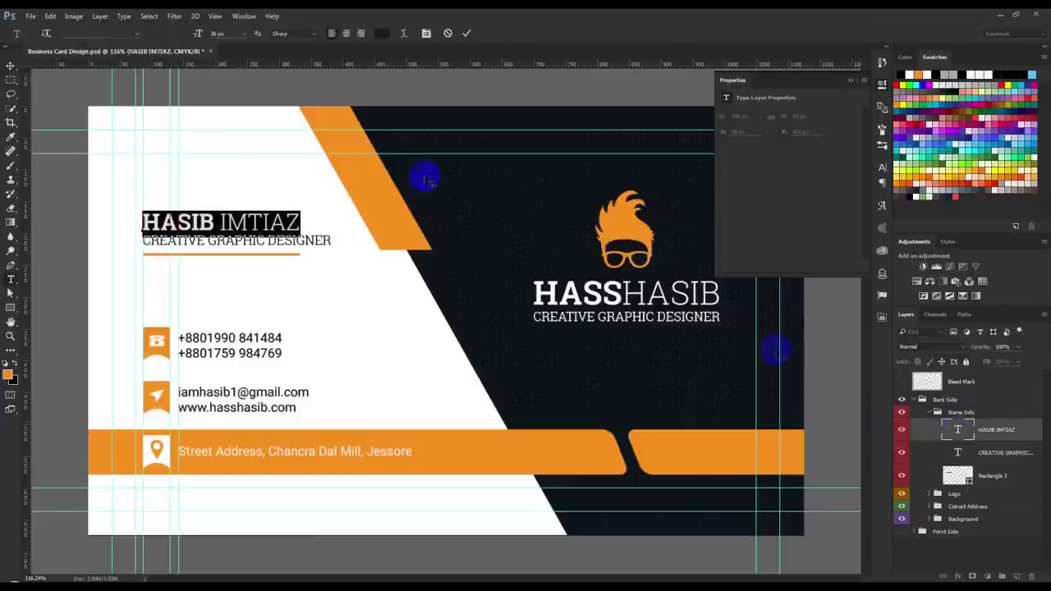
left_click(240, 38)
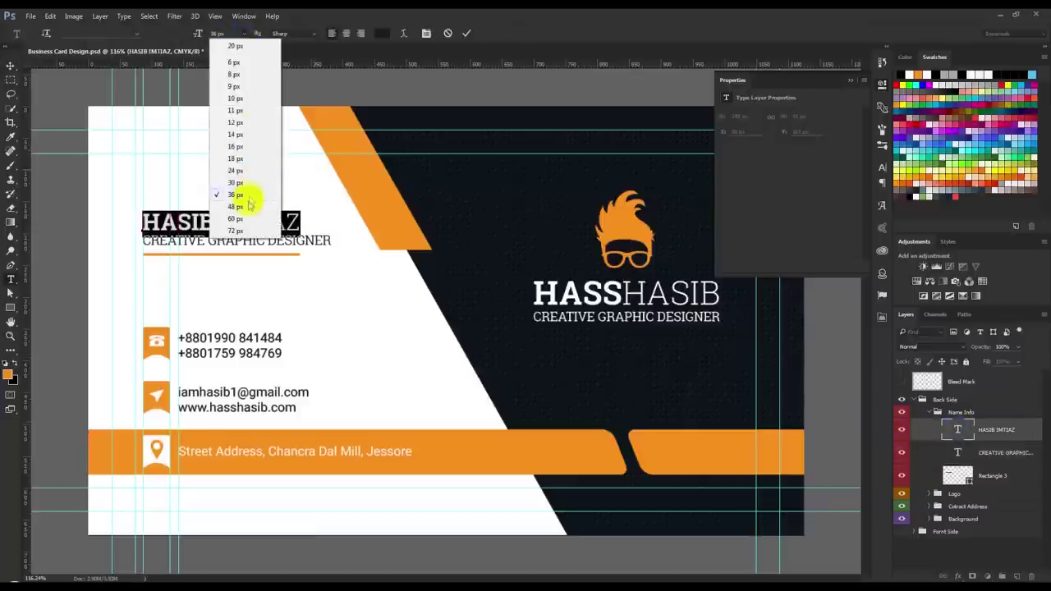
left_click(222, 33)
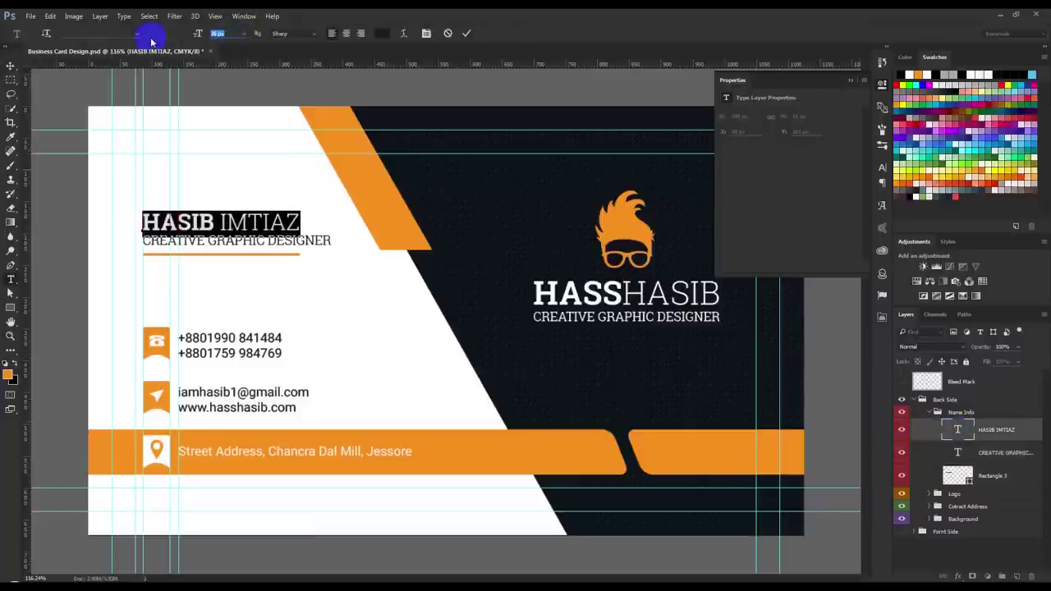
type("40")
key("Return")
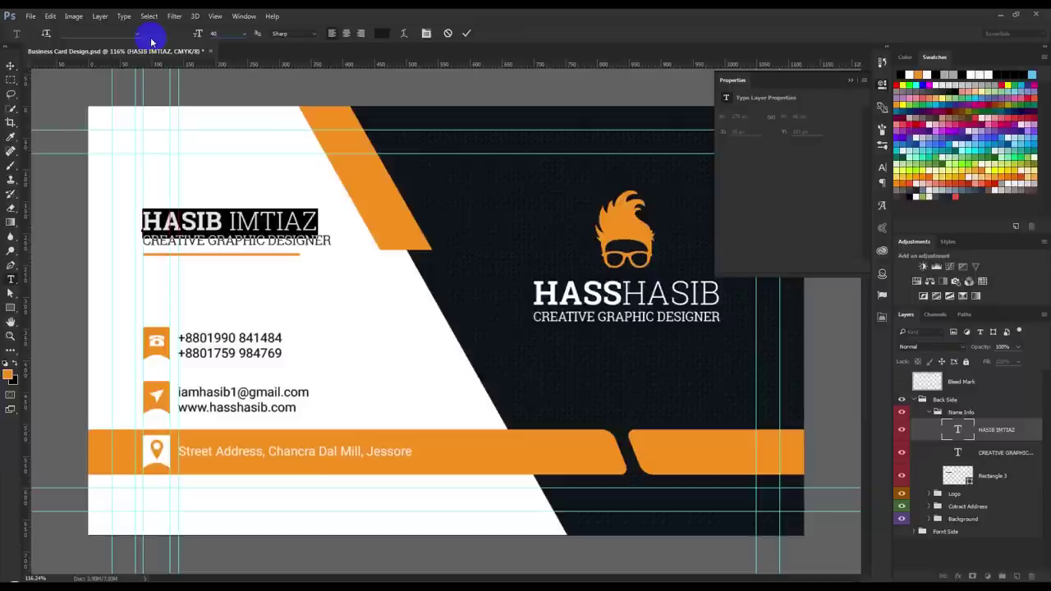
key("Up")
key("Up")
key("Up")
key("Up")
key("Up")
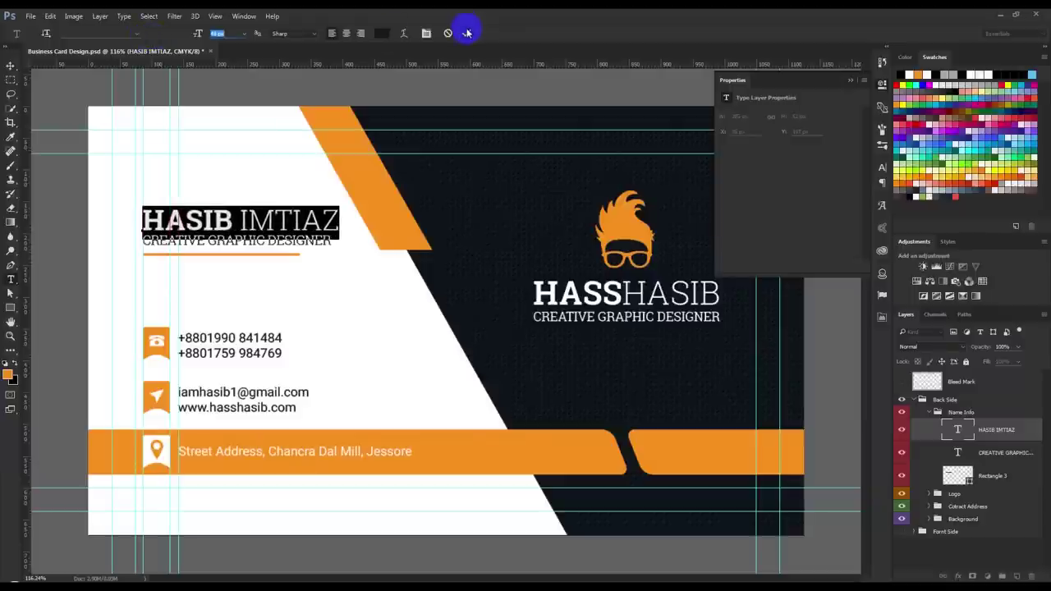
key("Up")
key("Up")
left_click(467, 33)
key("v")
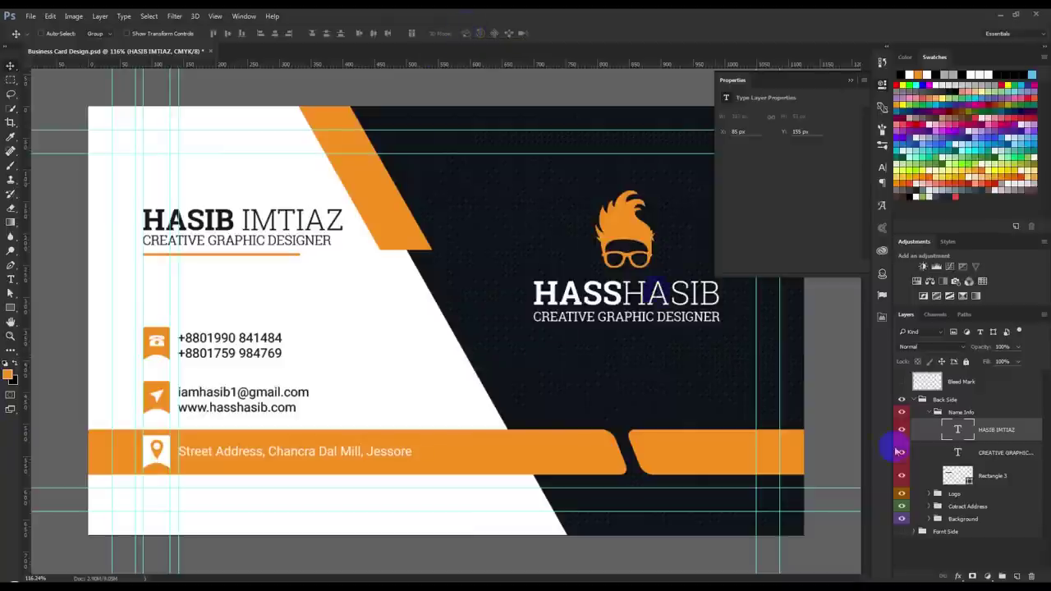
- Reduce the name size slightly so it matches the tagline width, then hide the guides
double_click(958, 431)
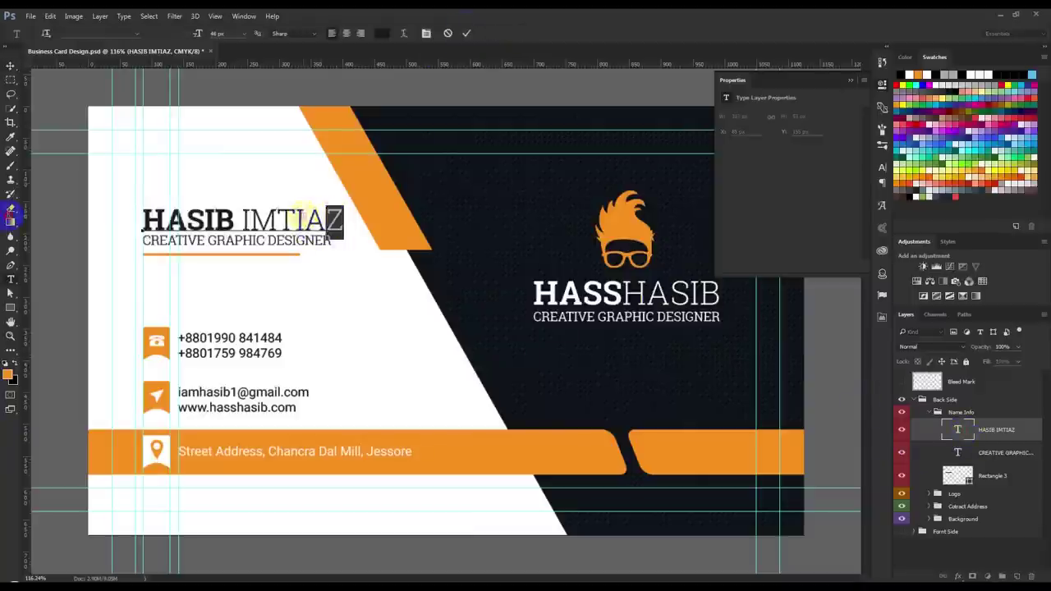
left_click(228, 32)
scroll(228, 33, "down", 2)
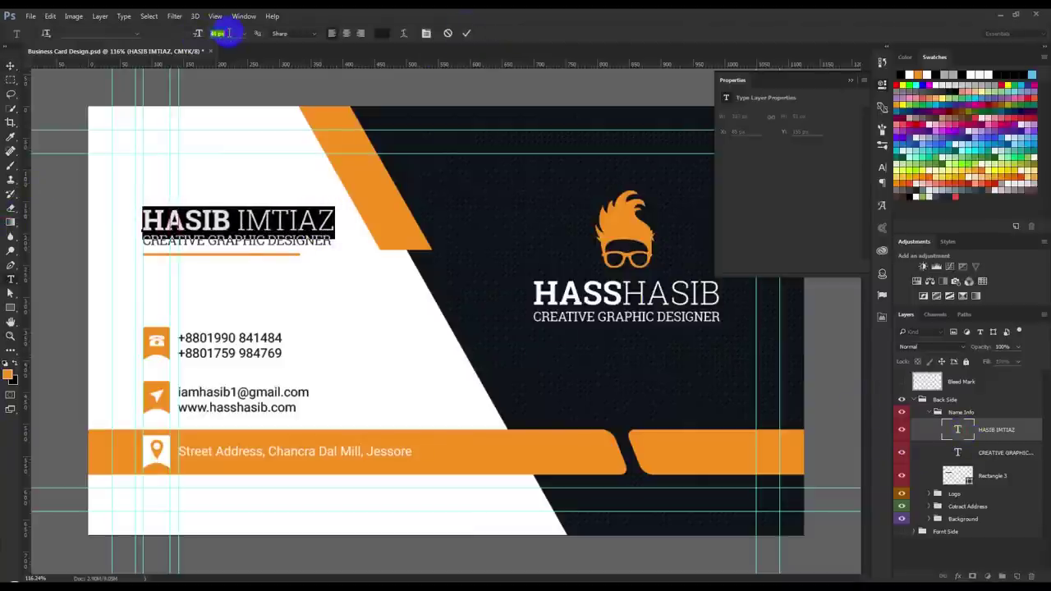
scroll(229, 33, "down", 1)
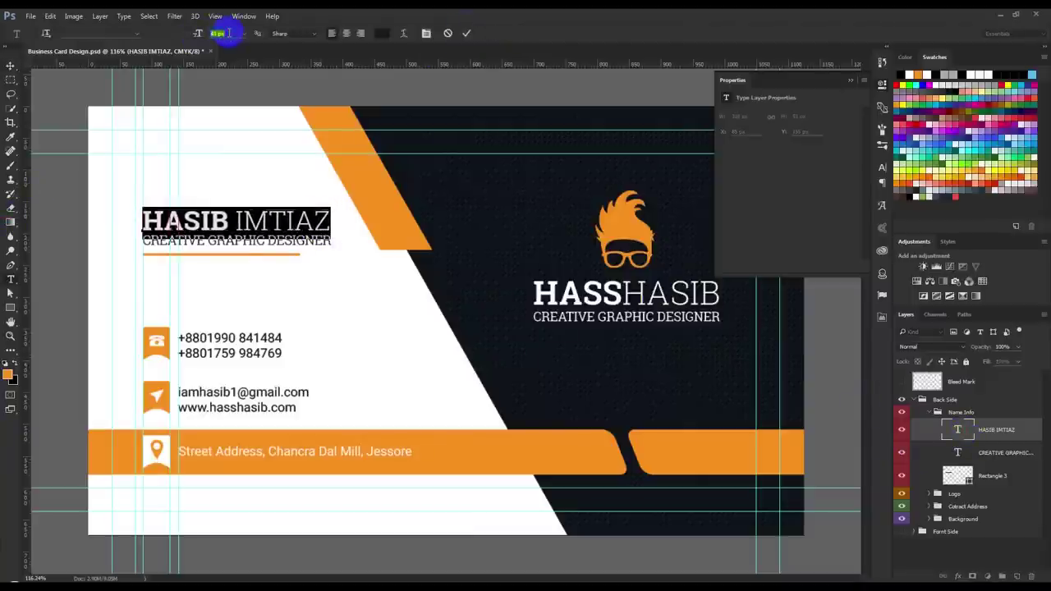
left_click(467, 33)
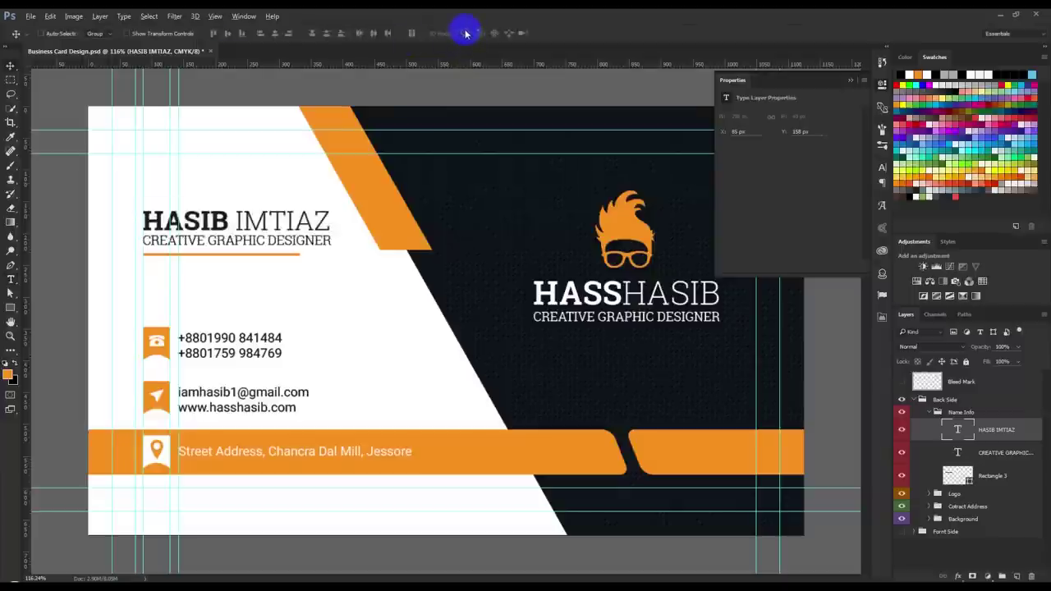
scroll(216, 265, "down", 1)
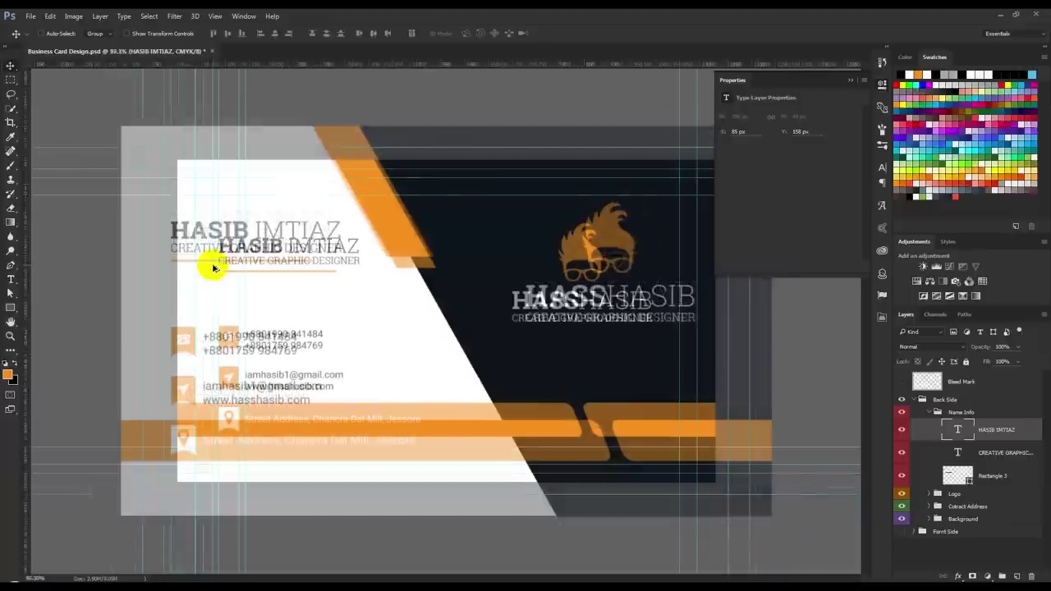
key("ctrl+semicolon")
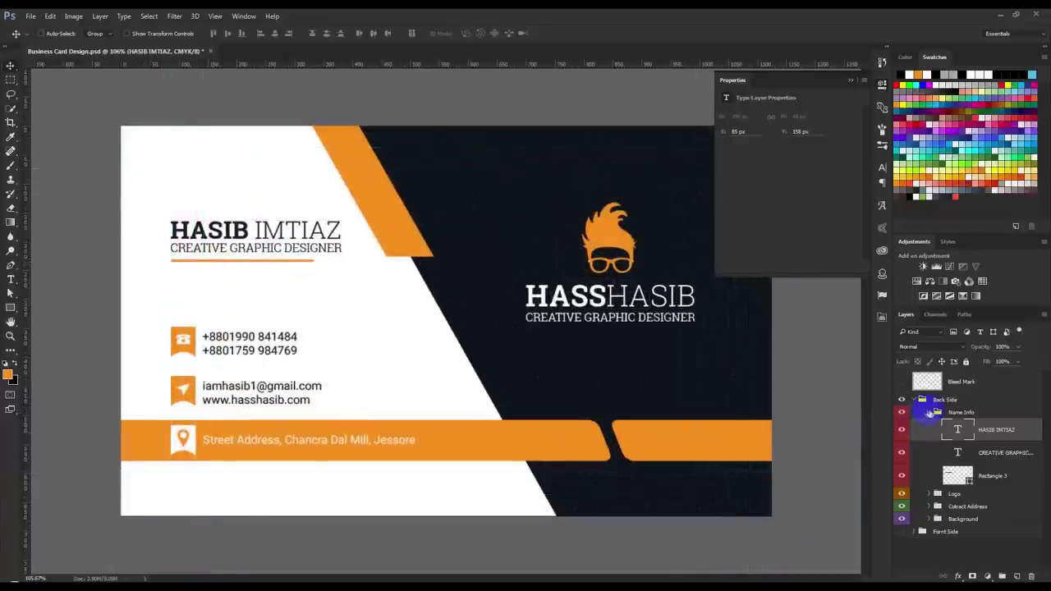
- Collapse the Name Info and Back Side groups, show the Bleed Mark layer and the guides
left_click(928, 412)
left_click(914, 399)
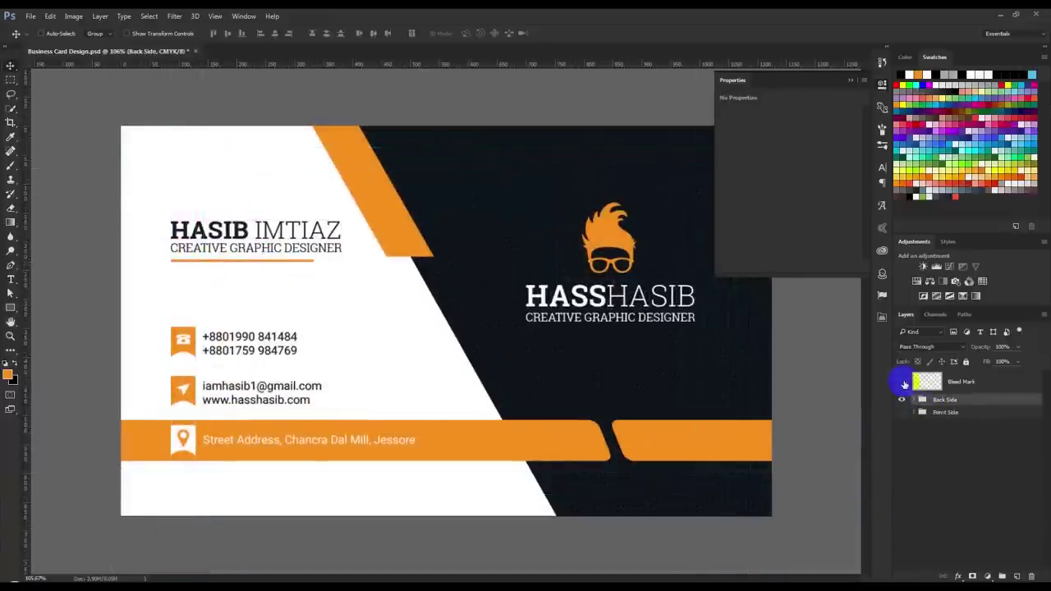
left_click(903, 381)
key("ctrl+semicolon")
key("ctrl+semicolon")
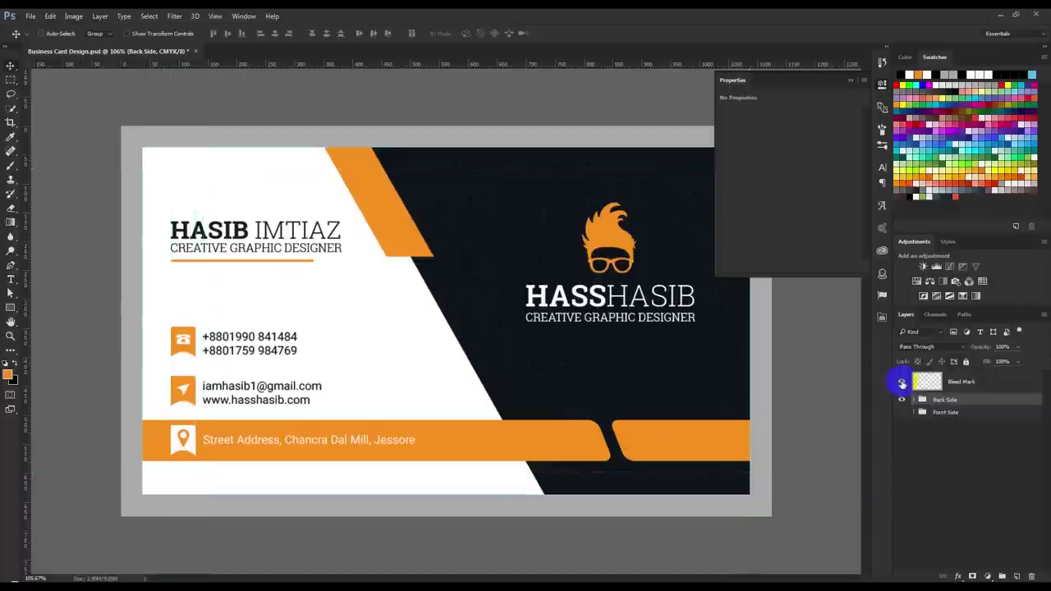
scroll(433, 349, "down", 2)
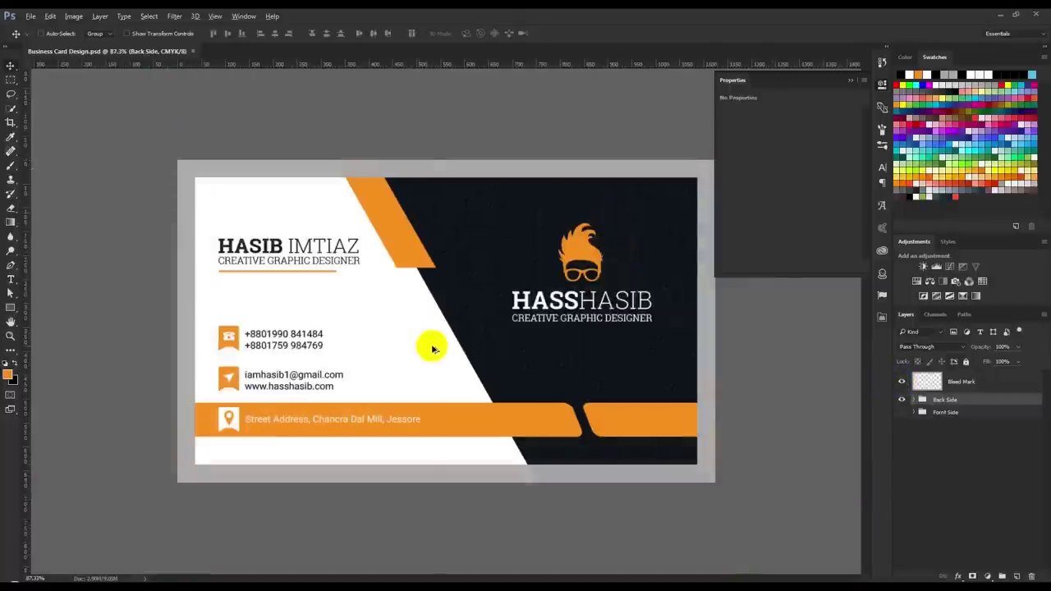
left_click(519, 361)
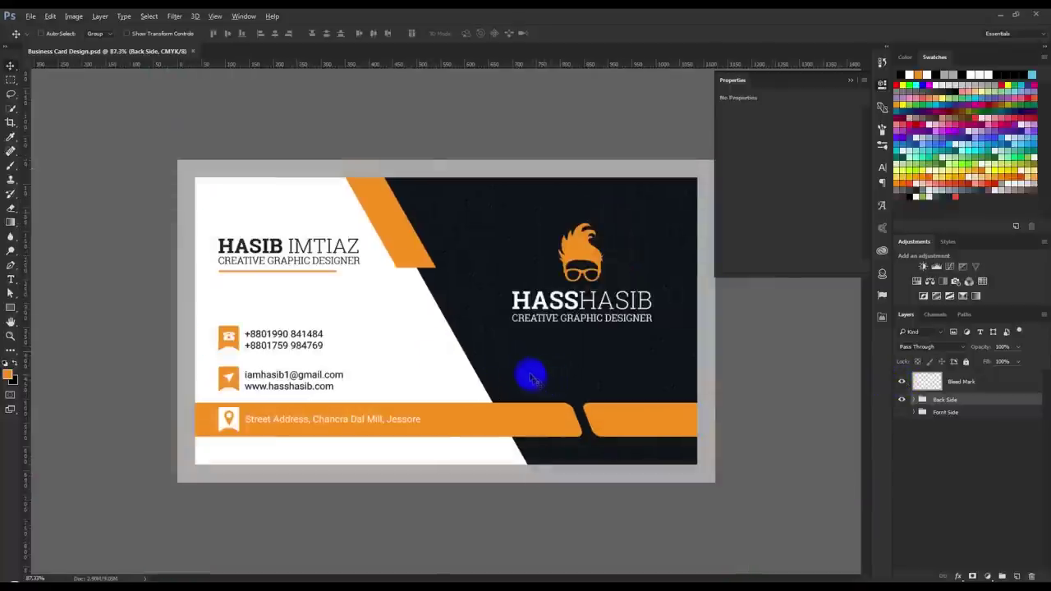
scroll(529, 376, "down", 3)
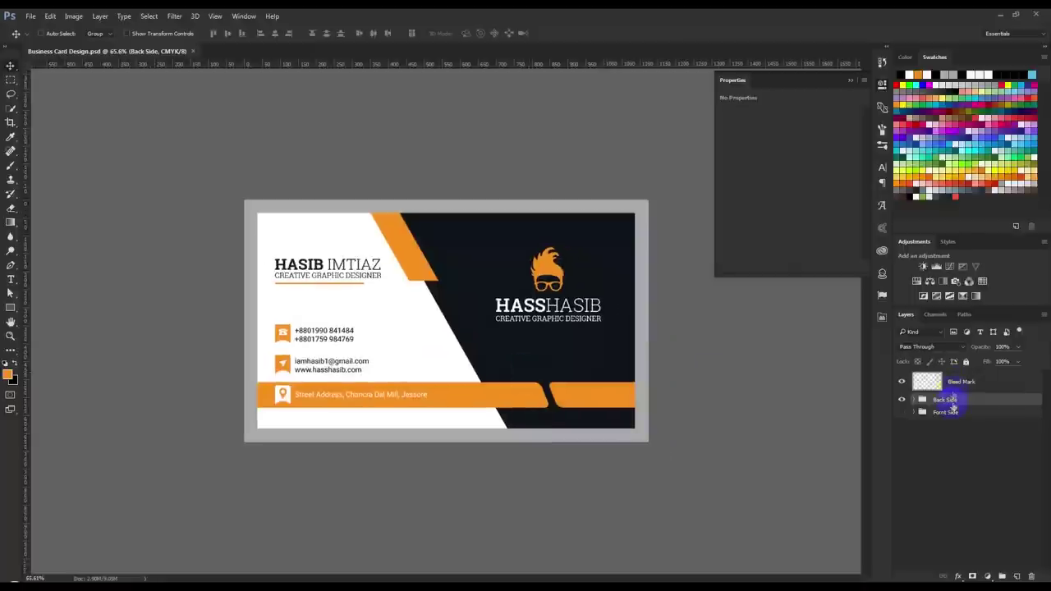
- Move the selected Name Info text down about 30 px and zoom in on the card
left_click(913, 400)
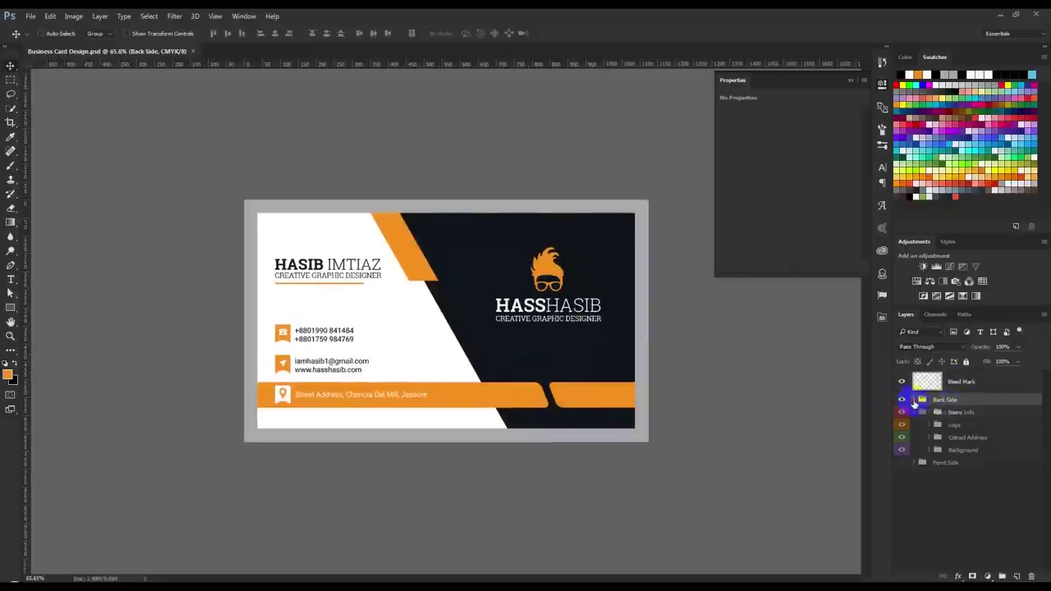
left_click(963, 413)
left_click_drag(473, 307, 476, 320)
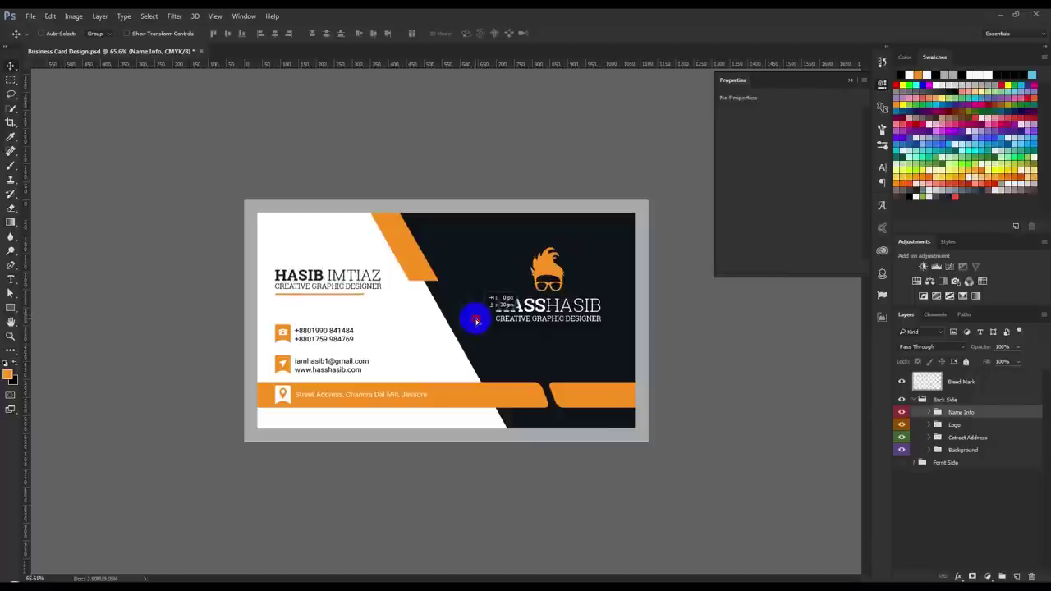
left_click_drag(476, 321, 478, 322)
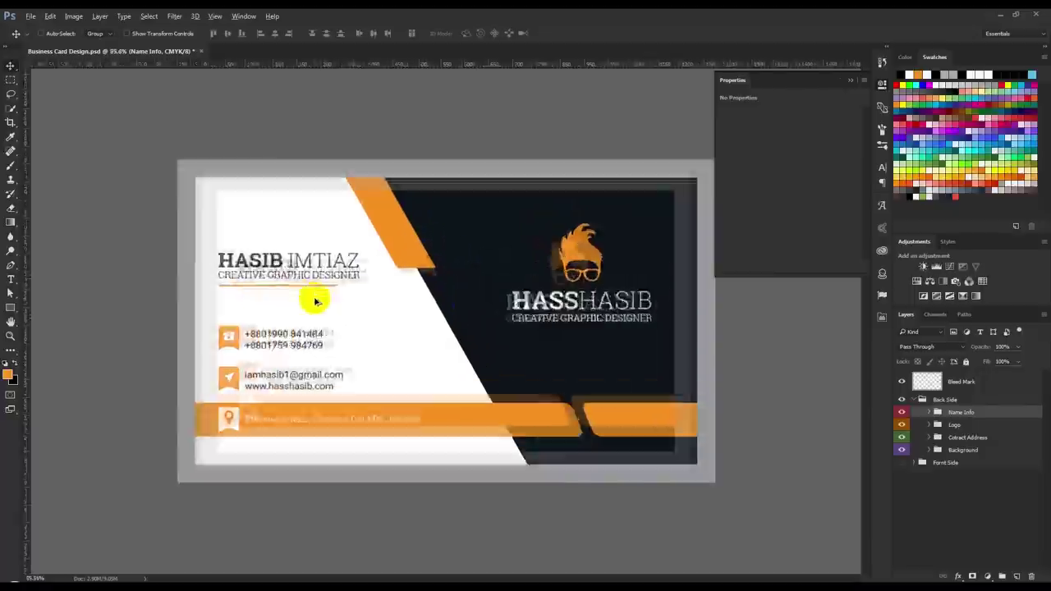
key("ctrl+plus")
scroll(149, 242, "up", 1)
scroll(159, 241, "down", 2)
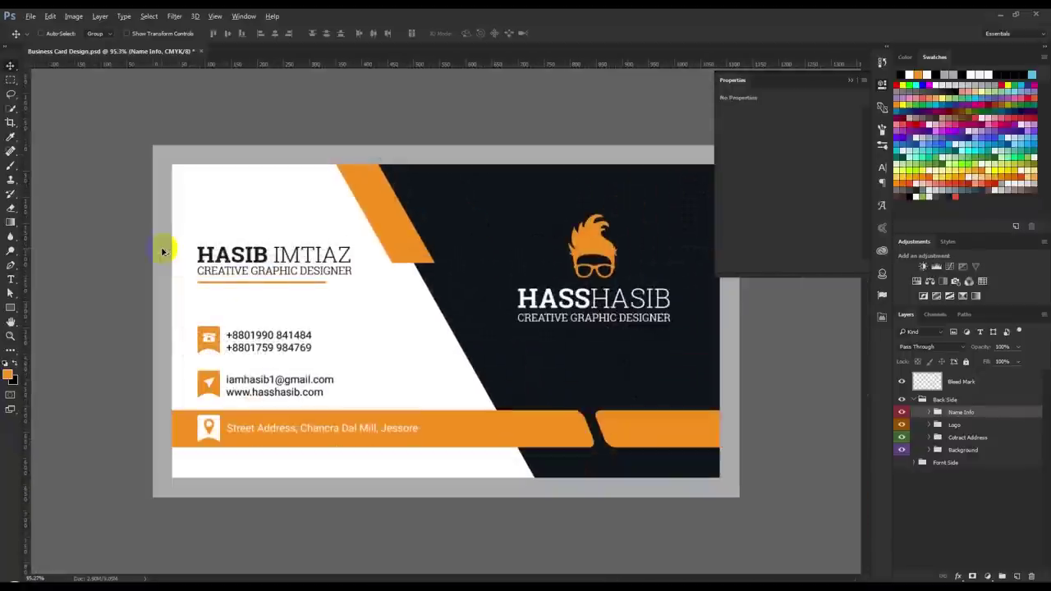
scroll(235, 277, "up", 2)
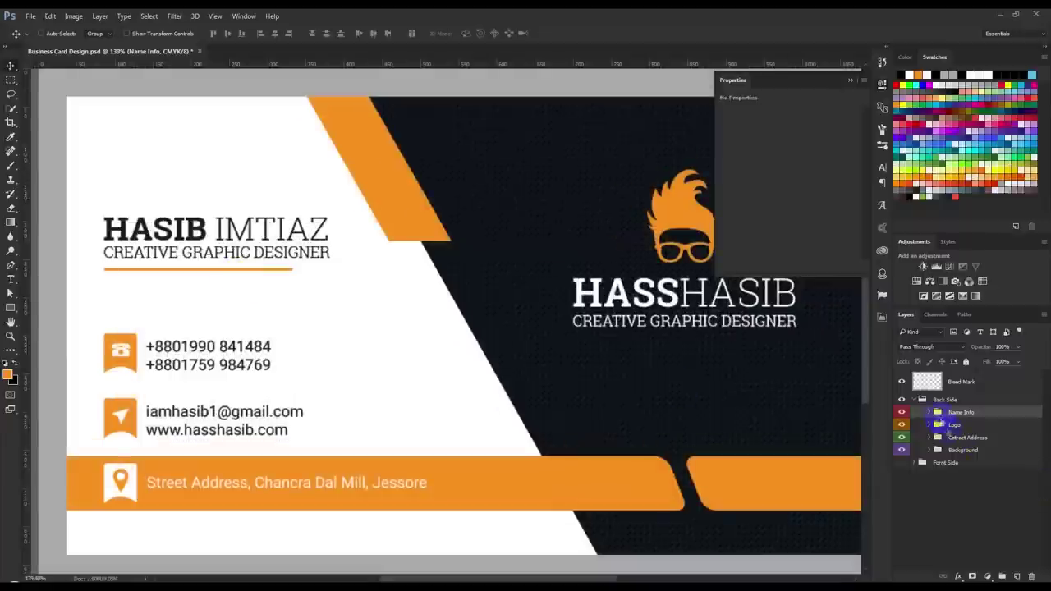
left_click(931, 412)
- Select the Rectangle 3 underline layer and switch to the Direct Selection tool
left_click(985, 482)
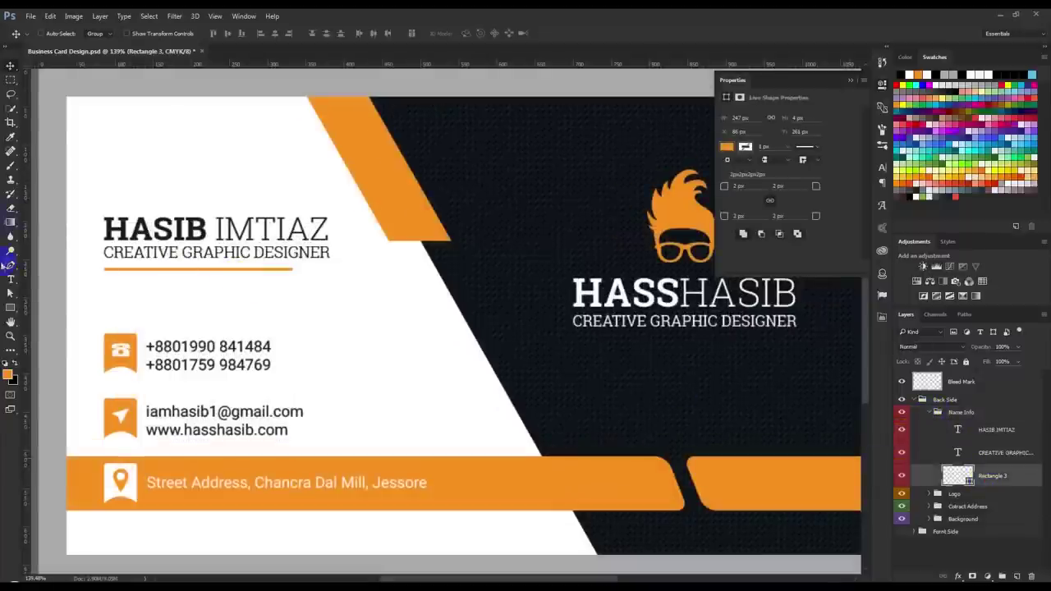
left_click(10, 292)
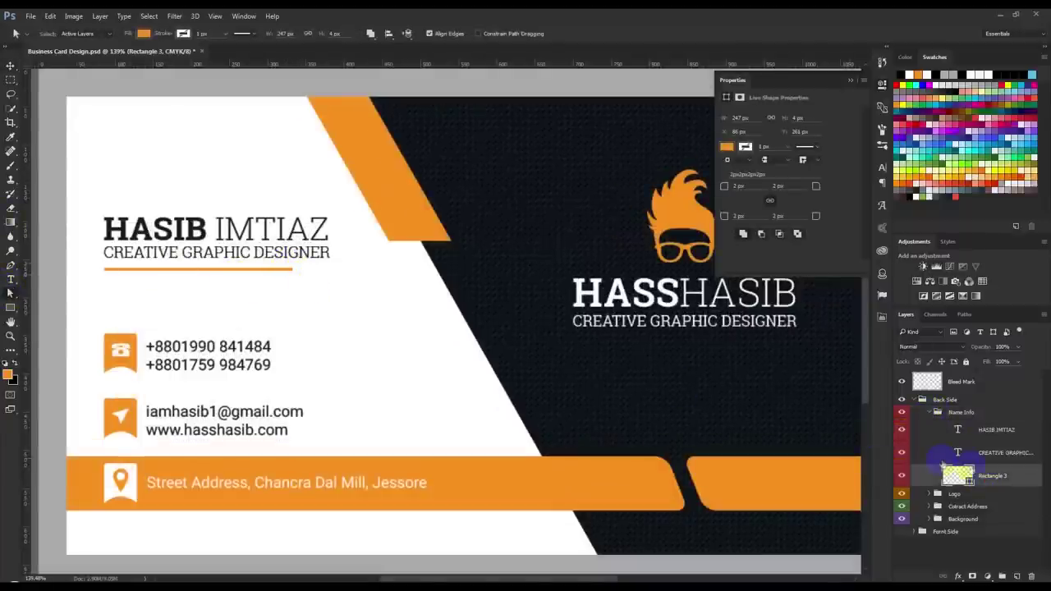
left_click(902, 475)
left_click(902, 475)
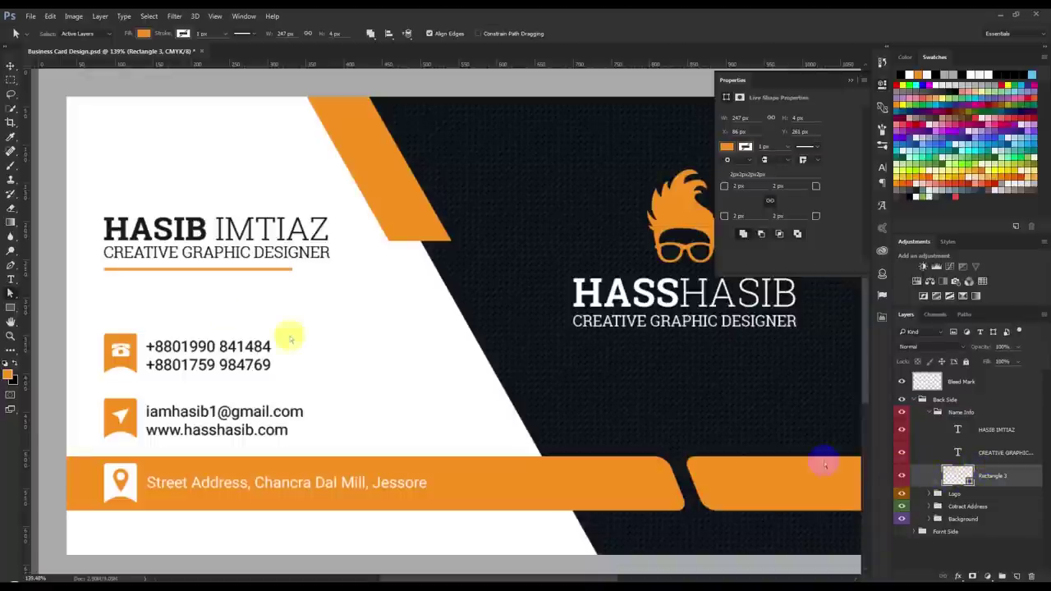
right_click(9, 293)
left_click(34, 303)
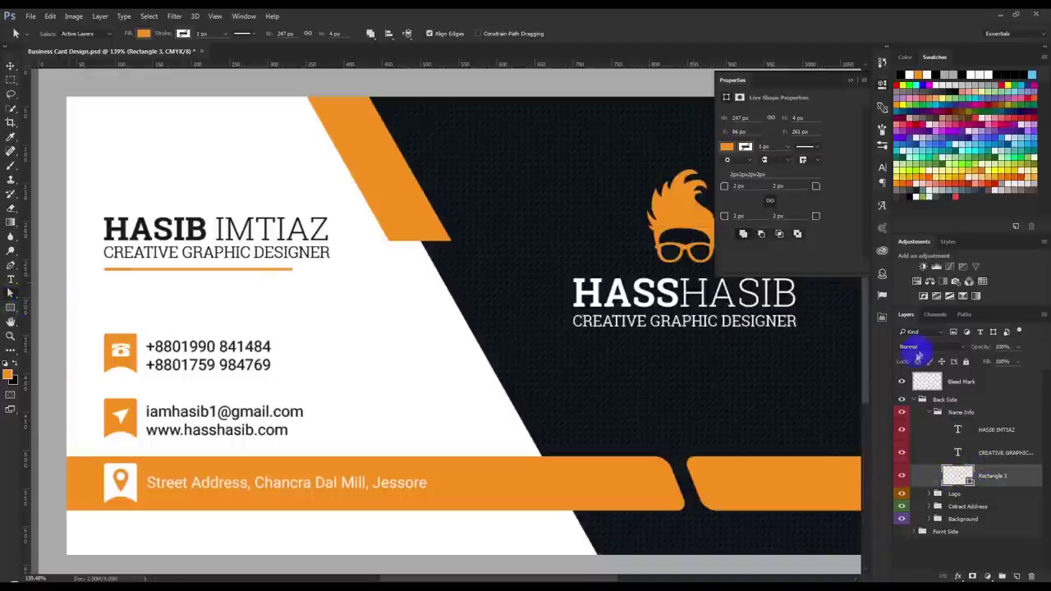
key("ctrl+semicolon")
- Nudge the underline's right anchors right to 292 px, then collapse the layer groups
left_click(279, 270)
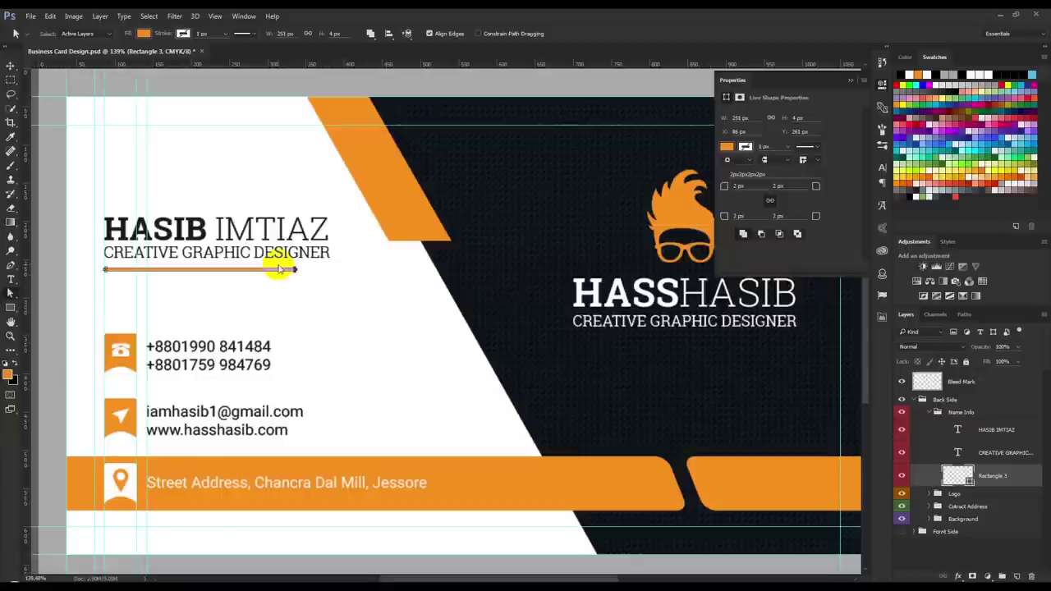
key("Right")
key("Right")
key("Right")
key("Right")
key("Right")
key("Right")
key("Right")
key("Right")
key("Right")
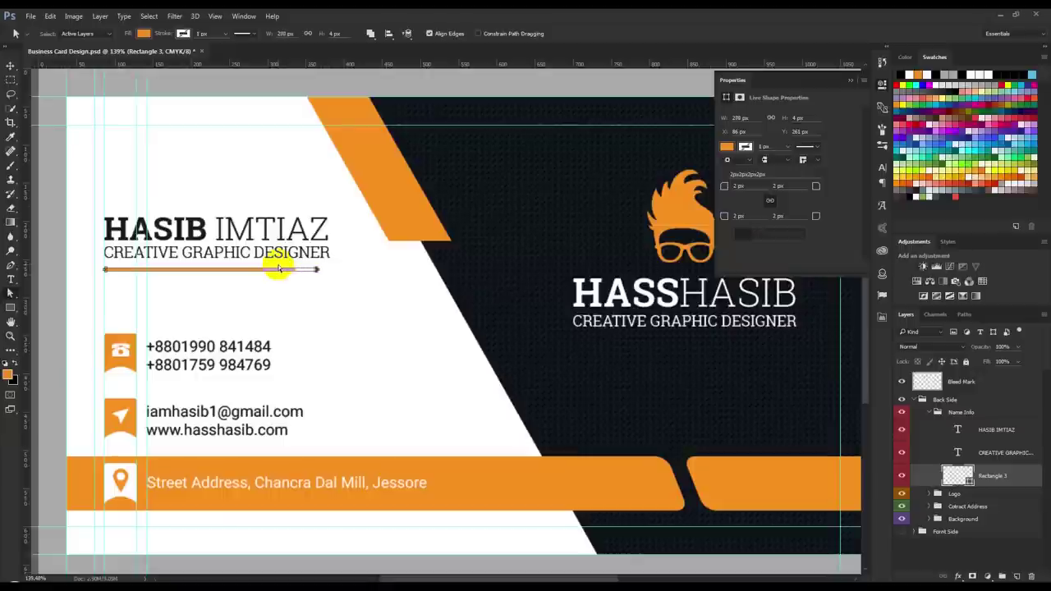
key("Right")
key("Right")
key("Right")
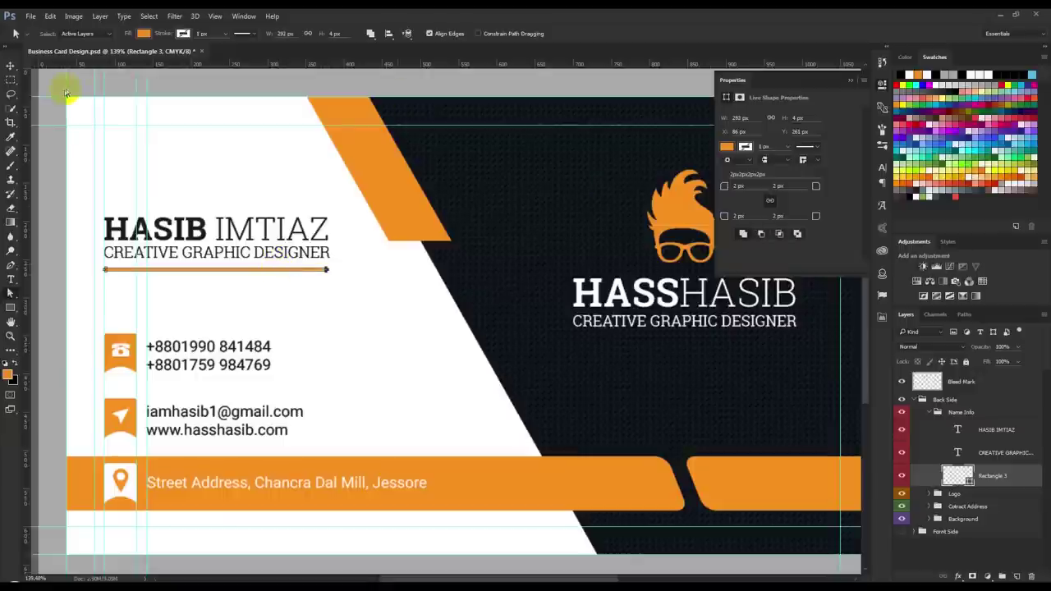
left_click(11, 65)
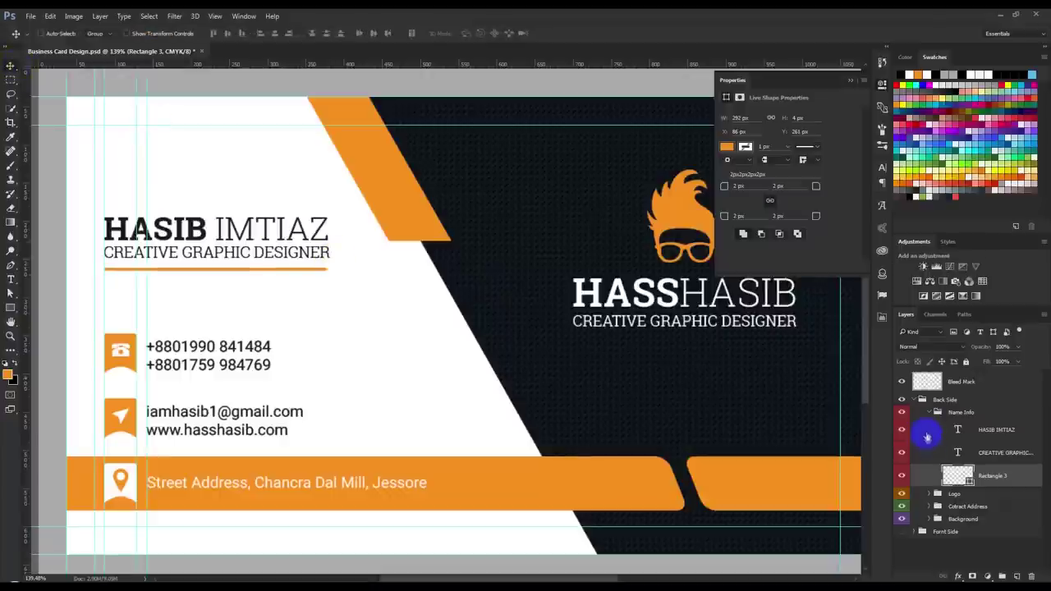
left_click(930, 411)
left_click(919, 399)
left_click(915, 399)
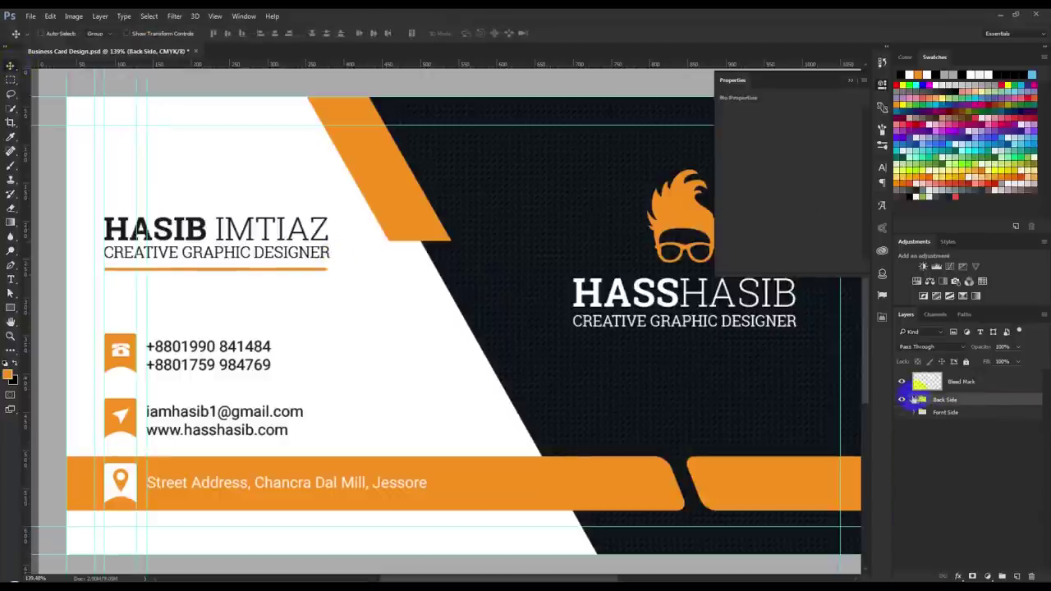
- Drag the stray vertical guide off onto the ruler and save the document
scroll(509, 367, "down", 2)
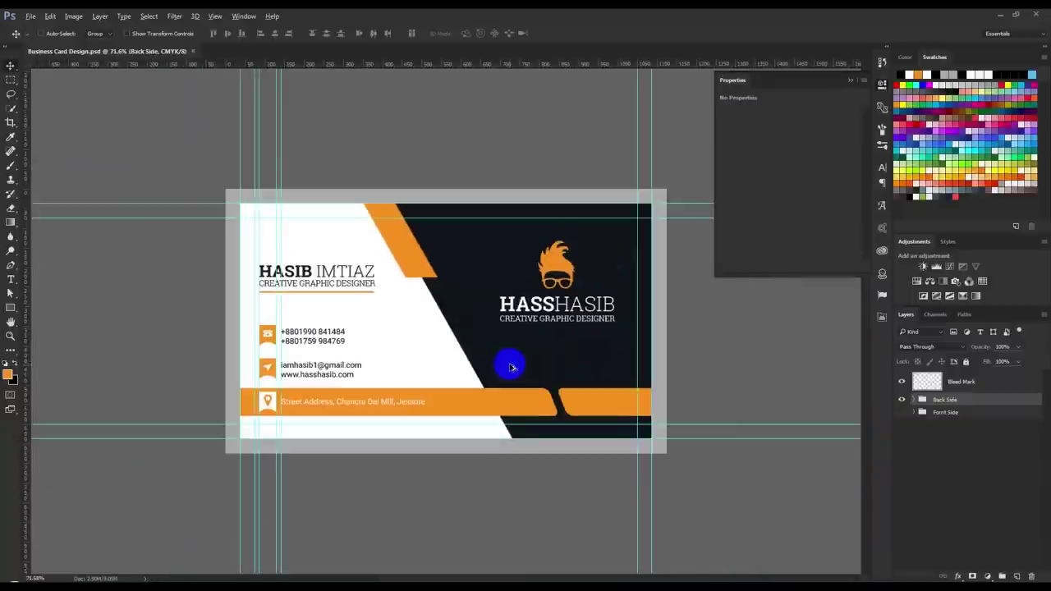
scroll(509, 367, "up", 1)
left_click_drag(254, 299, 240, 296)
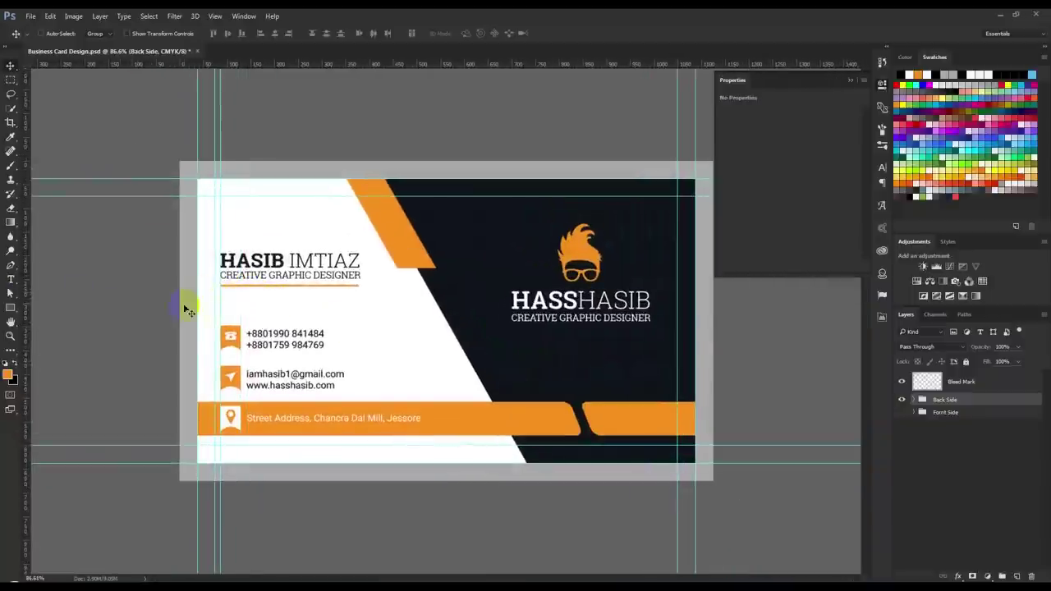
left_click_drag(240, 292, 20, 301)
key("ctrl+s")
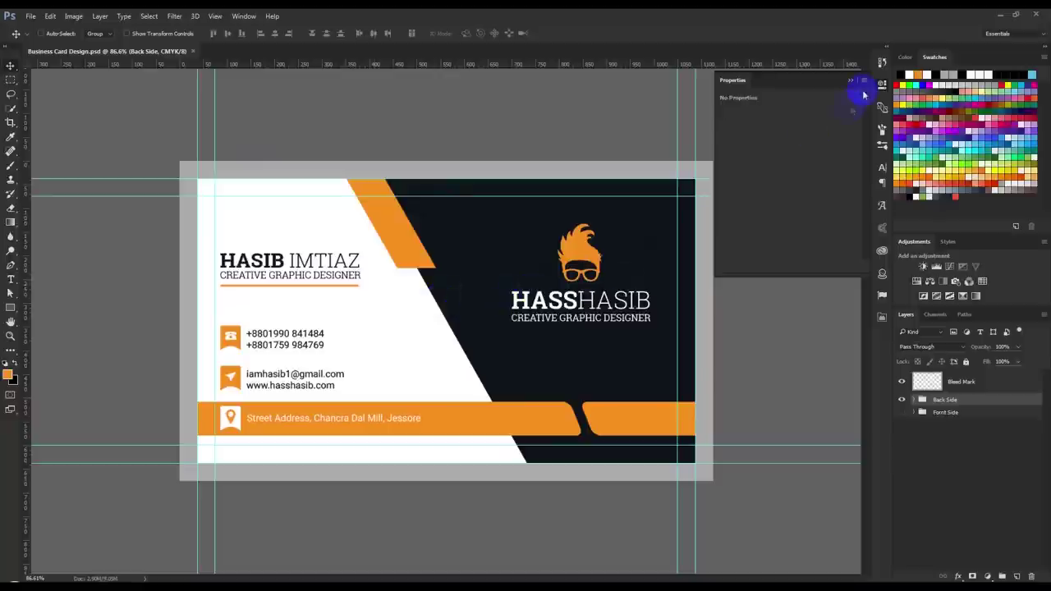
- Hide the guides and the Bleed Mark layer, then save again
left_click(849, 85)
key("ctrl+semicolon")
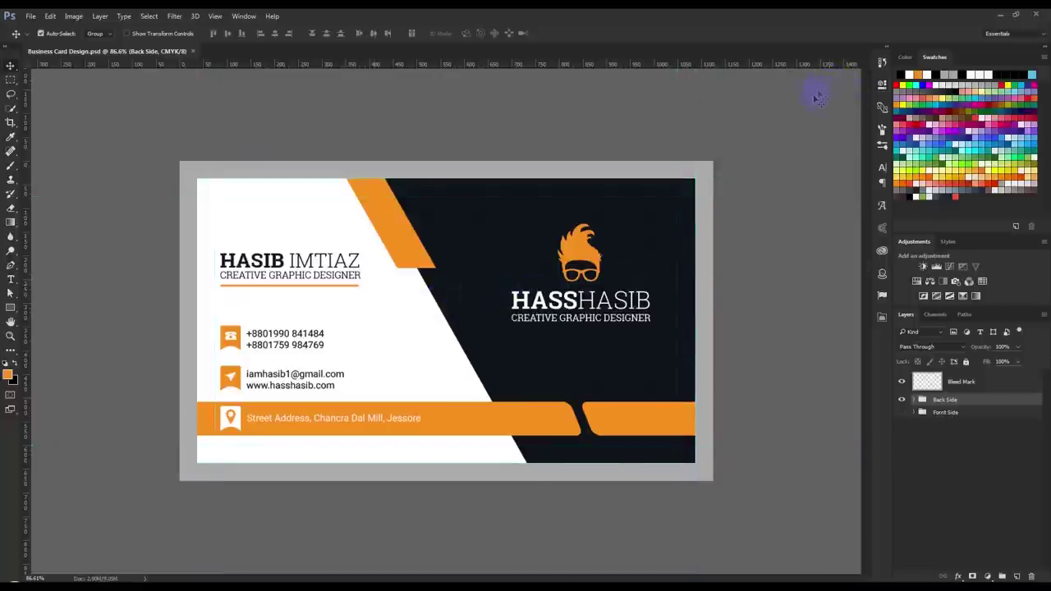
left_click(902, 382)
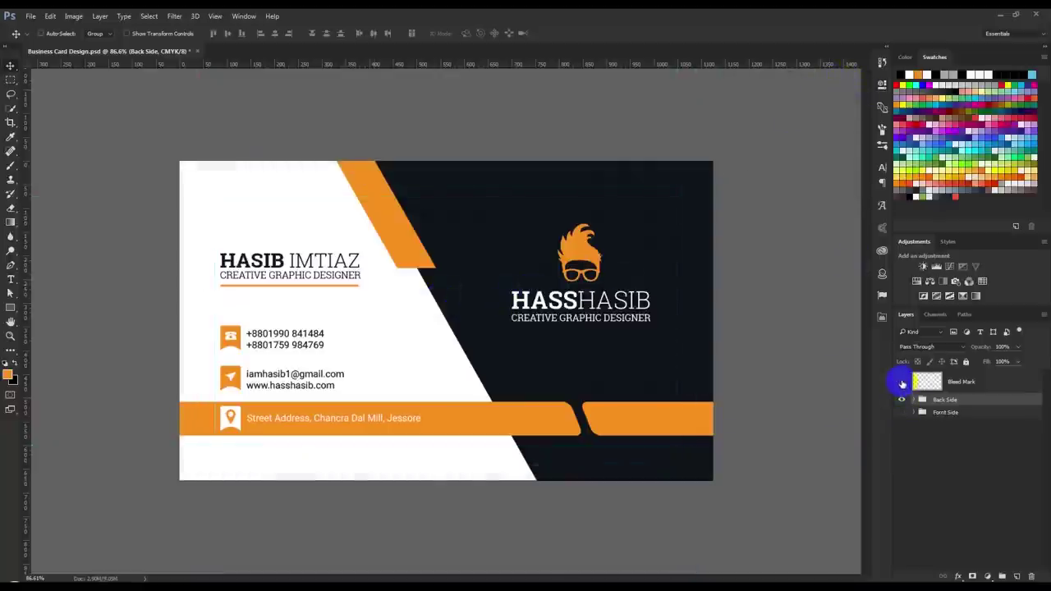
key("ctrl+s")
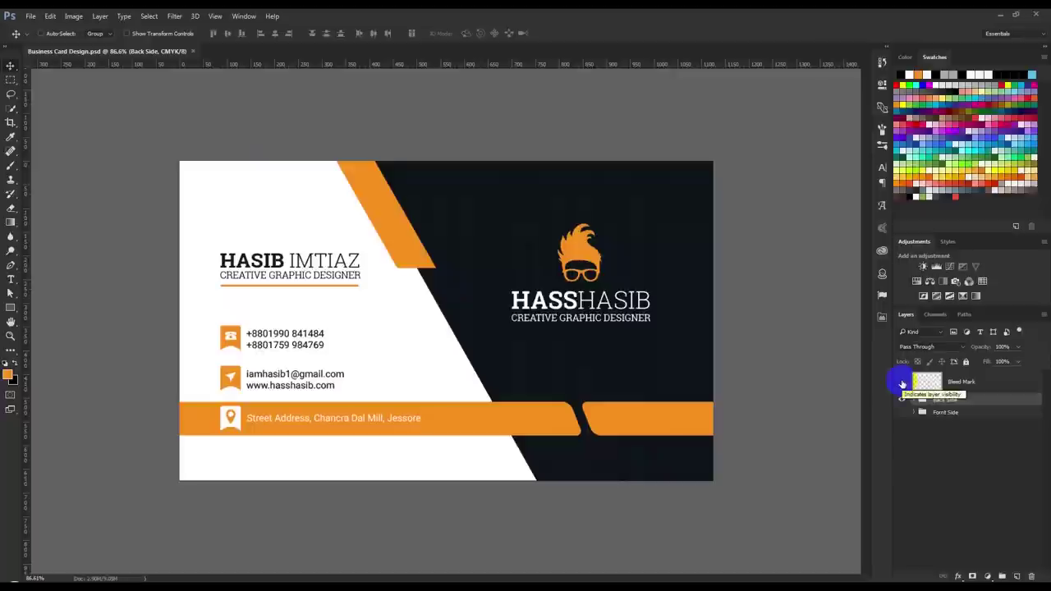
- Raise the Phone Address and Web Address groups a few pixels each within Contact Address
left_click(917, 400)
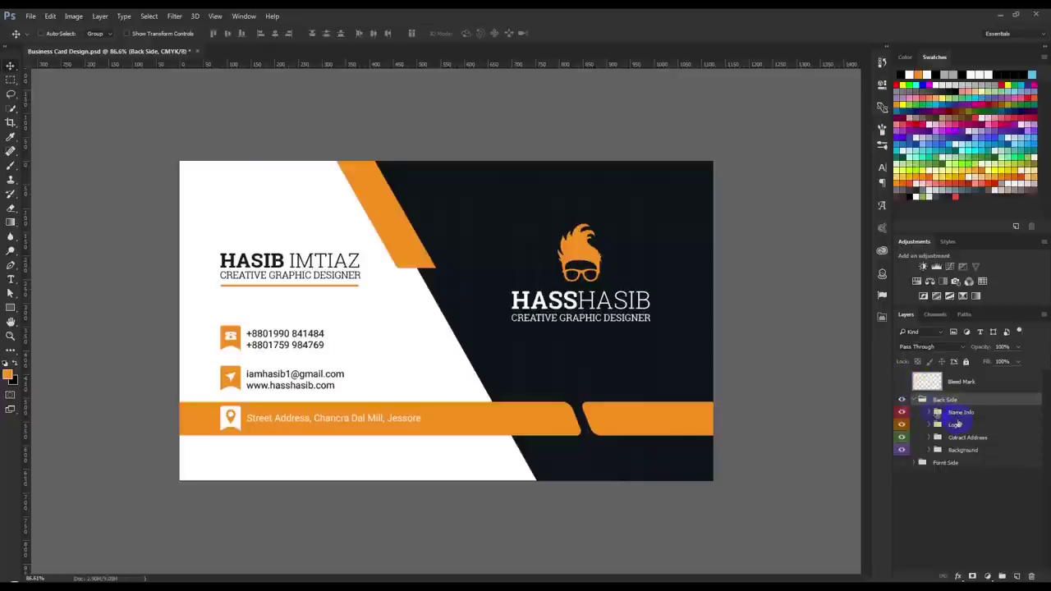
left_click(956, 424)
left_click(965, 437)
left_click(930, 436)
left_click(965, 451)
left_click_drag(399, 335, 399, 326)
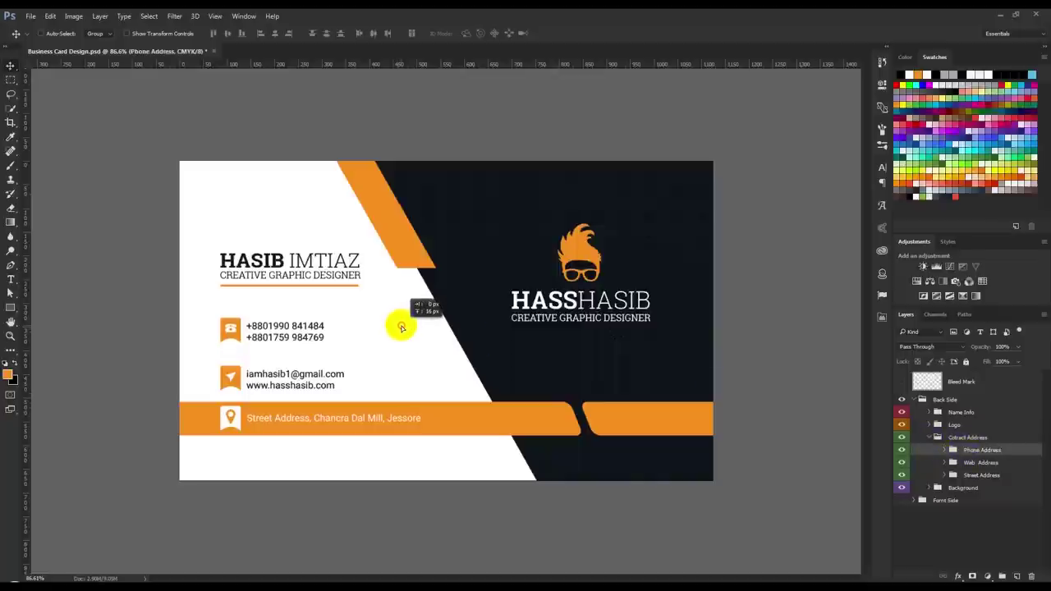
left_click(982, 463)
left_click_drag(415, 375, 415, 369)
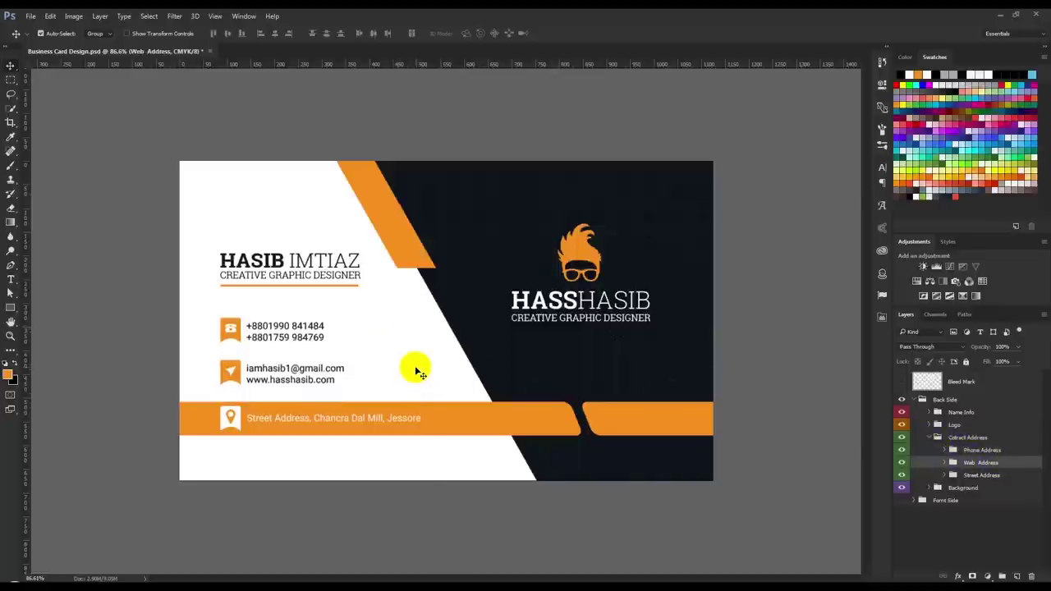
key("ctrl+semicolon")
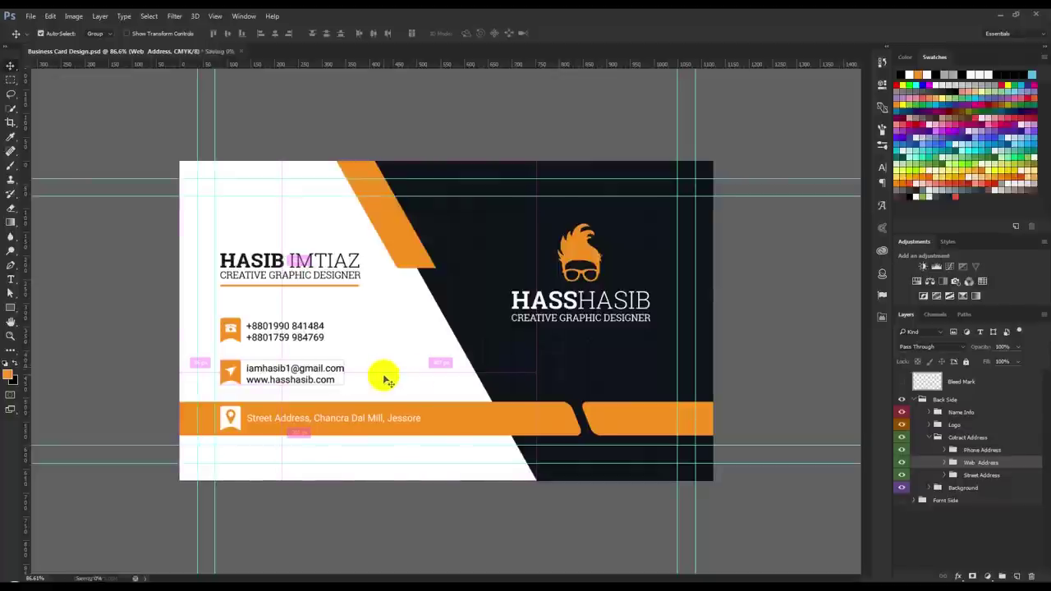
left_click(9, 66)
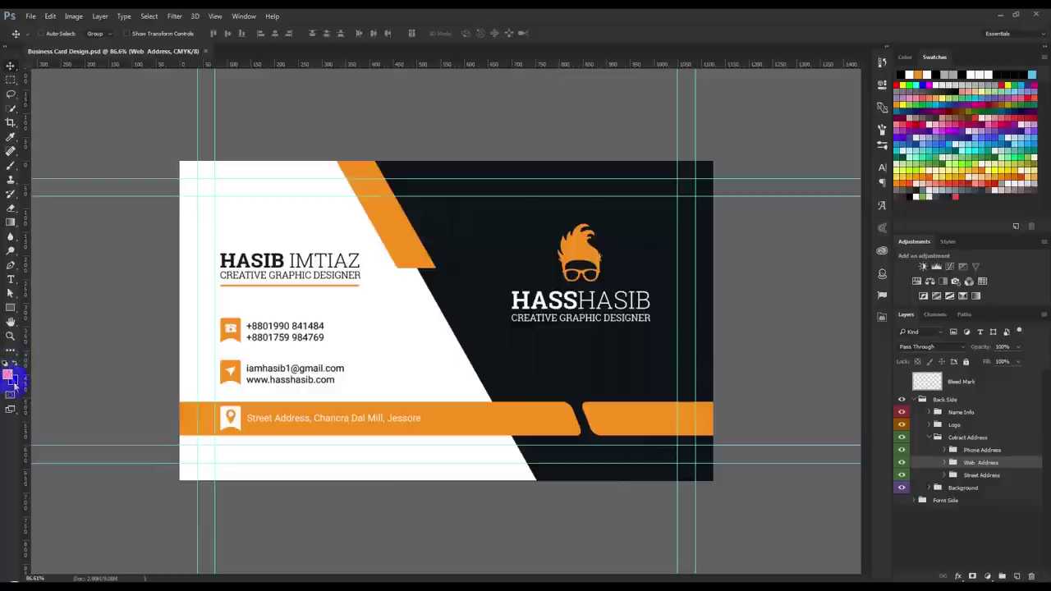
- Set the foreground colour to the darker orange c37d2f
left_click(10, 377)
left_click(765, 357)
left_click(896, 328)
left_click(9, 374)
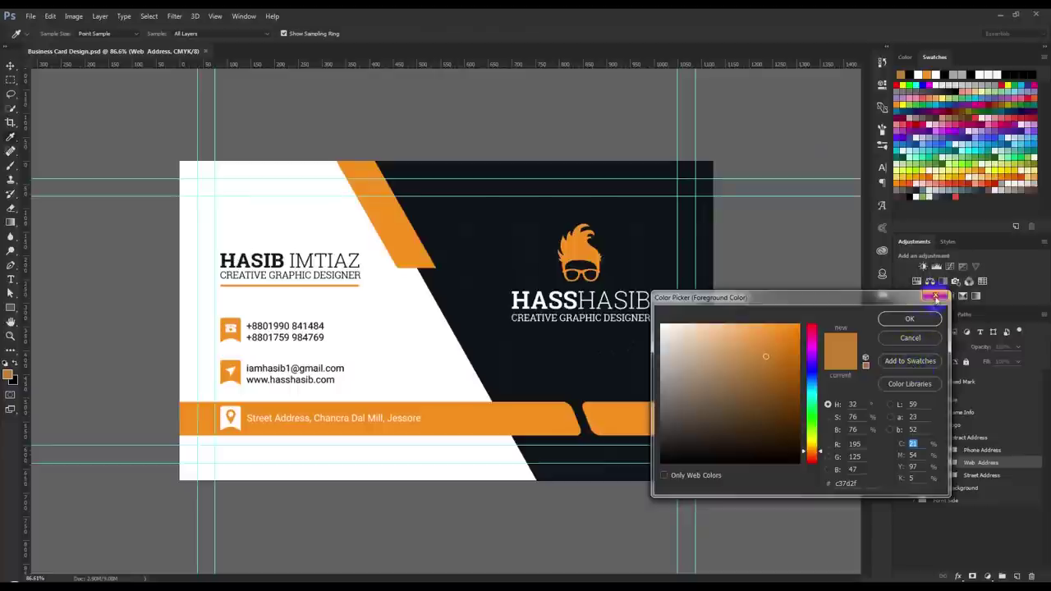
left_click(936, 295)
- Collapse the Contact Address and Back Side groups and click on the card
left_click(929, 438)
left_click(914, 399)
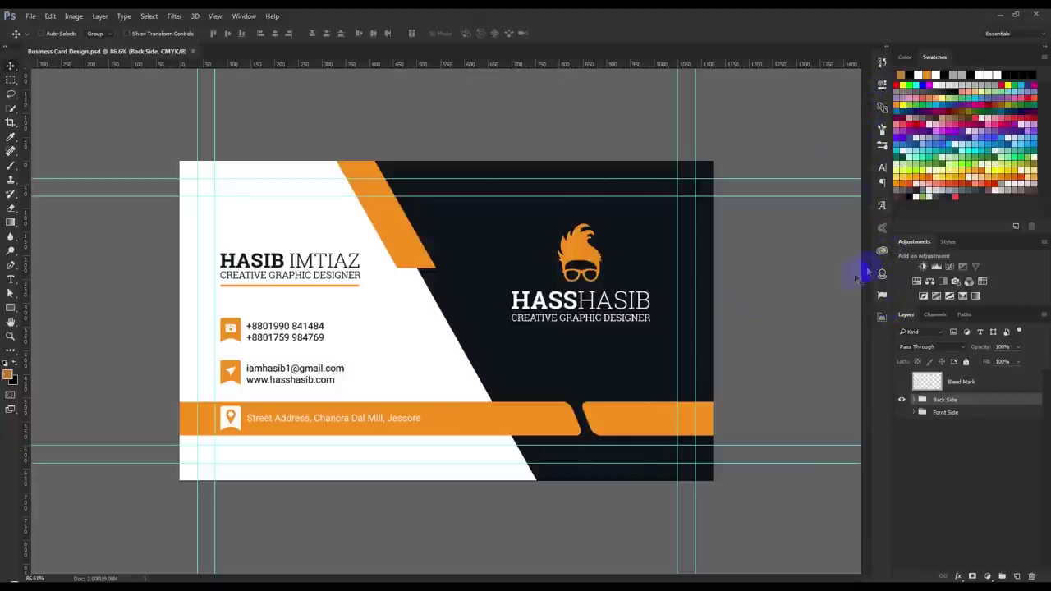
left_click(565, 328)
left_click(551, 336, "ctrl")
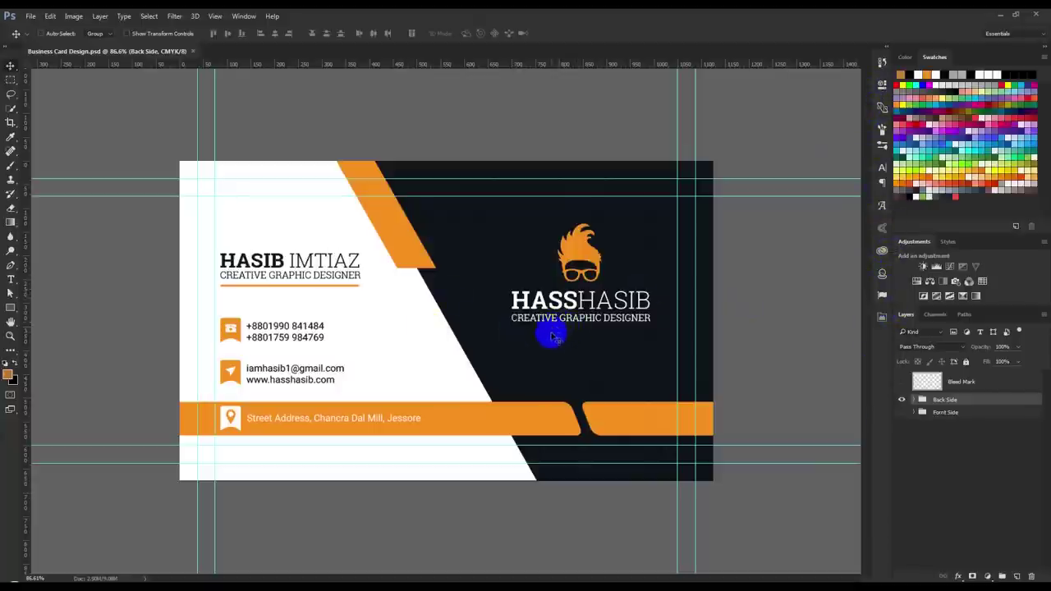